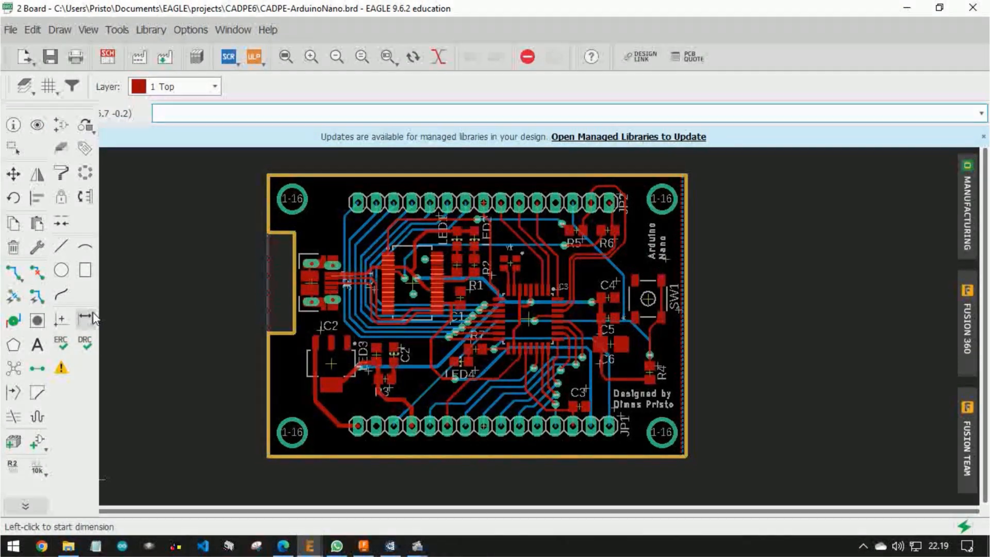
Place a horizontal dimension across the full width of the board's upper edge on layer 20 Dimension
{"action": "left_click", "coordinate": [195, 137]}
{"action": "left_click", "coordinate": [266, 86]}
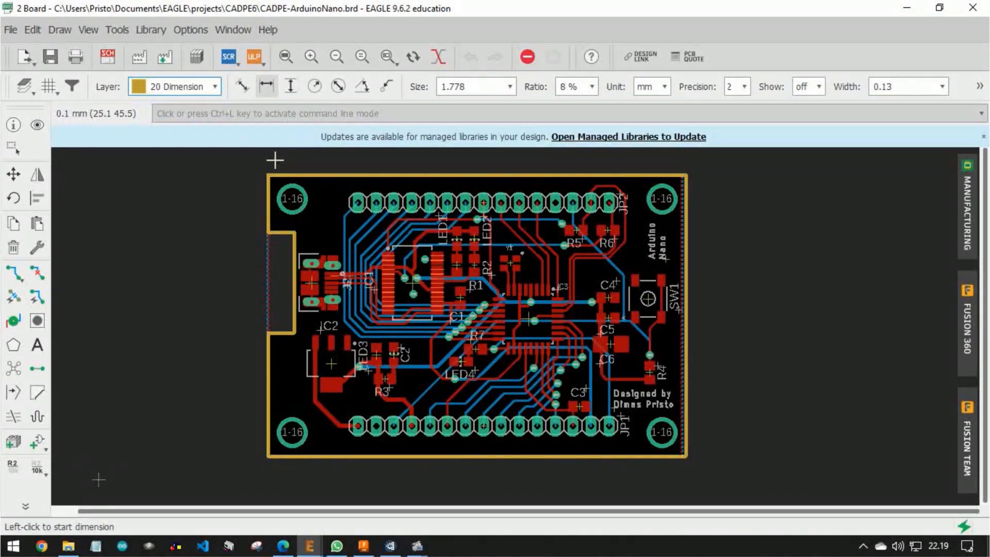
{"action": "left_click", "coordinate": [269, 175]}
{"action": "left_click", "coordinate": [687, 177]}
{"action": "middle_click_drag", "start_coordinate": [657, 270], "coordinate": [649, 300]}
{"action": "left_click", "coordinate": [646, 204]}
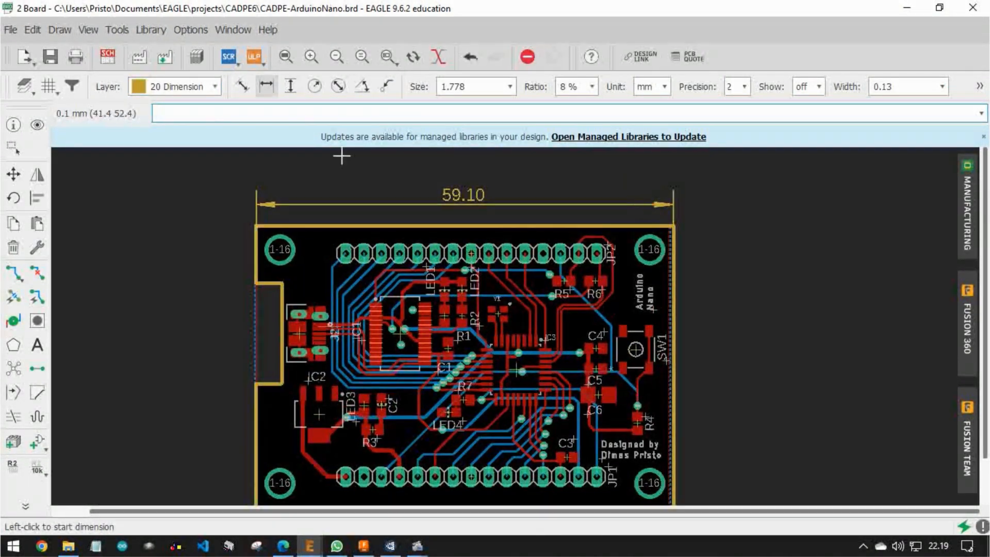
Add a vertical dimension for the full board height, placed just outside the board's right edge
{"action": "left_click", "coordinate": [291, 86]}
{"action": "left_click", "coordinate": [669, 225]}
{"action": "middle_click_drag", "start_coordinate": [693, 464], "coordinate": [702, 313]}
{"action": "left_click", "coordinate": [683, 357]}
{"action": "left_click", "coordinate": [743, 319]}
{"action": "scroll", "coordinate": [742, 288], "scroll_direction": "down", "scroll_amount": 2}
{"action": "middle_click_drag", "start_coordinate": [724, 190], "coordinate": [705, 239]}
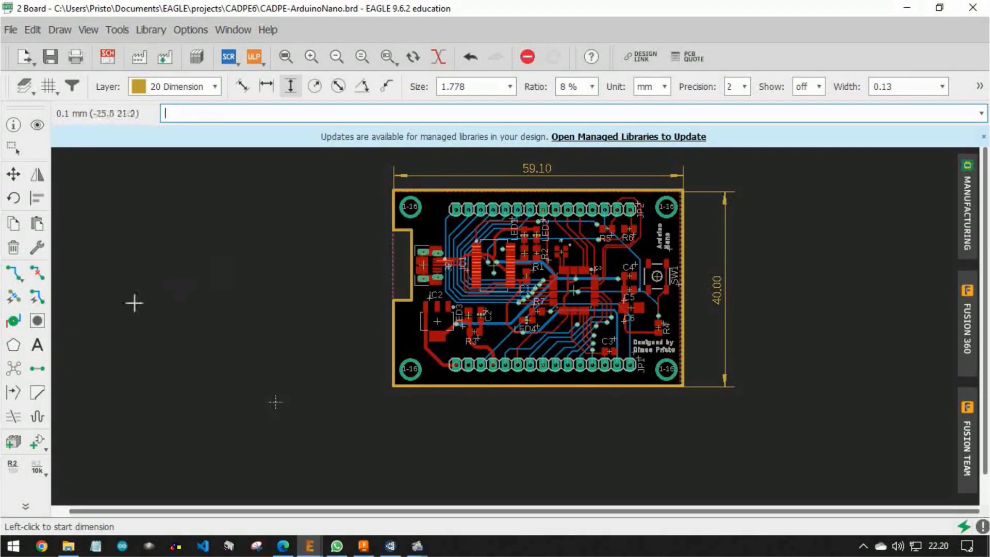
Run Ratsnest to fill the copper polygons and examine the board's top side in the manufacturing preview
{"action": "left_click", "coordinate": [14, 367]}
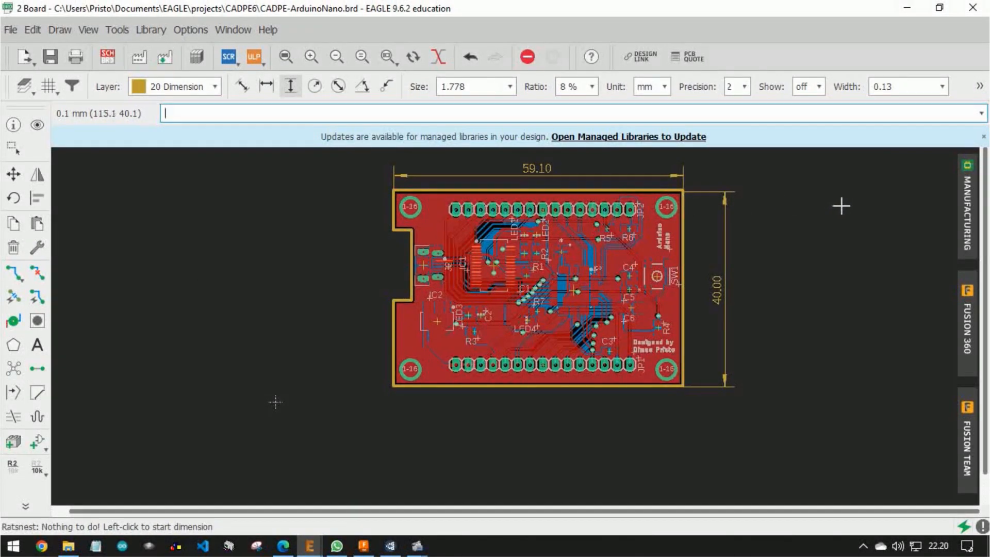
{"action": "left_click", "coordinate": [967, 198]}
{"action": "left_click", "coordinate": [746, 348]}
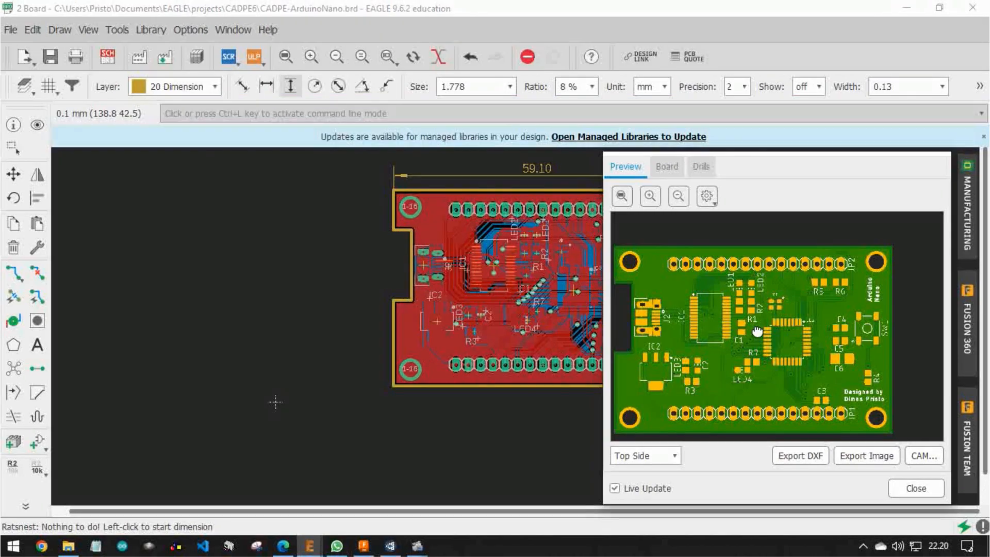
{"action": "scroll", "coordinate": [756, 332], "scroll_direction": "up", "scroll_amount": 3}
{"action": "left_click_drag", "start_coordinate": [733, 364], "coordinate": [808, 223]}
{"action": "scroll", "coordinate": [771, 320], "scroll_direction": "down", "scroll_amount": 5}
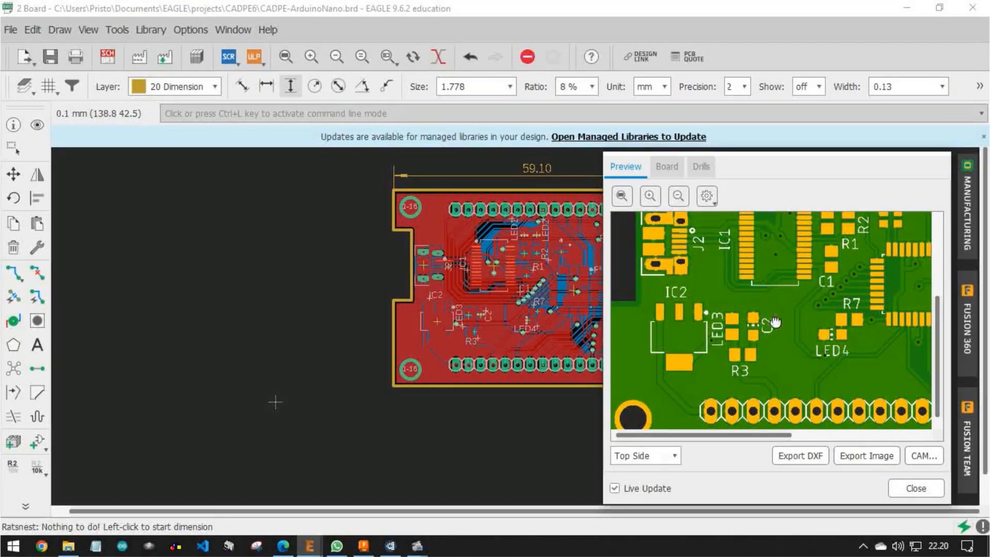
View the board's bottom side in the manufacturing preview and close the preview
{"action": "left_click", "coordinate": [659, 455]}
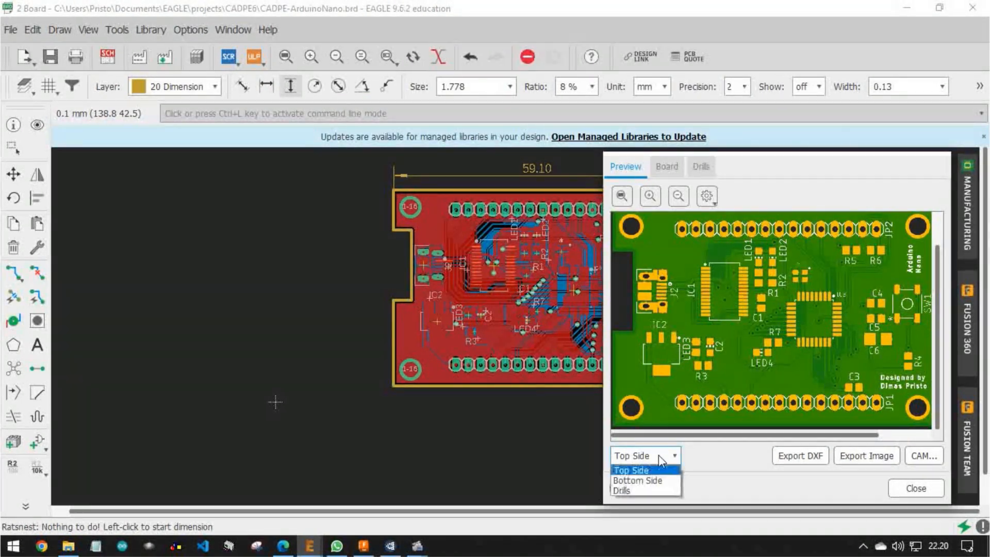
{"action": "left_click", "coordinate": [643, 479]}
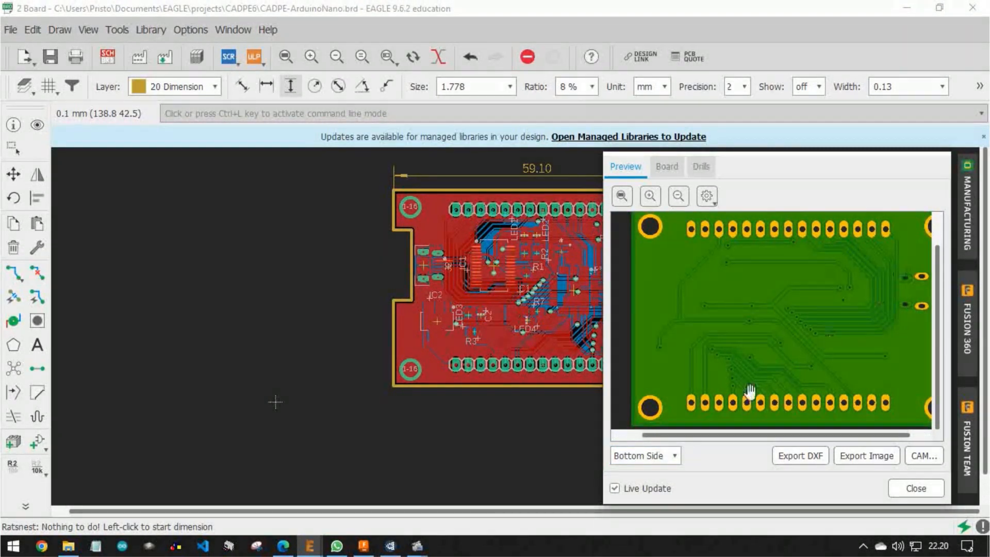
{"action": "left_click", "coordinate": [648, 455]}
{"action": "left_click", "coordinate": [636, 470]}
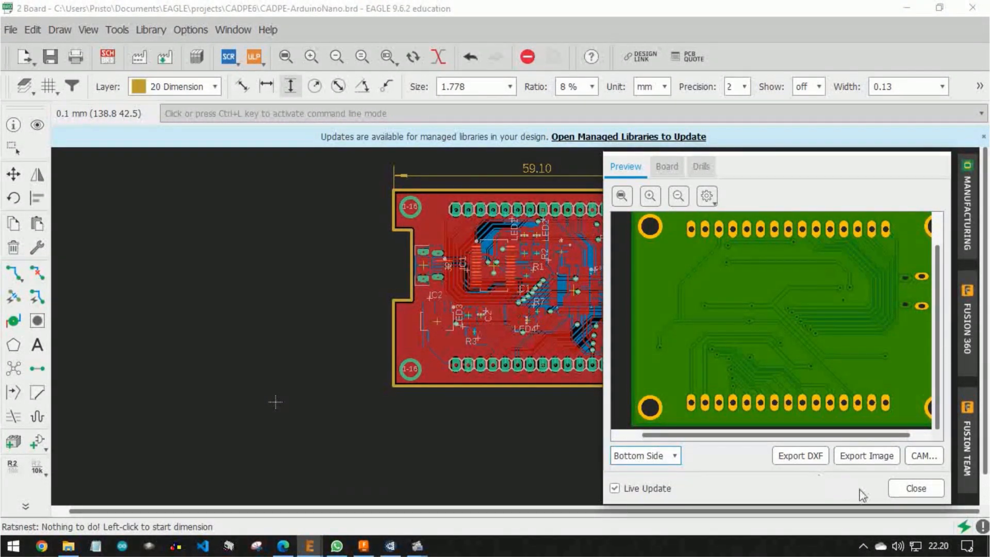
{"action": "left_click", "coordinate": [913, 487]}
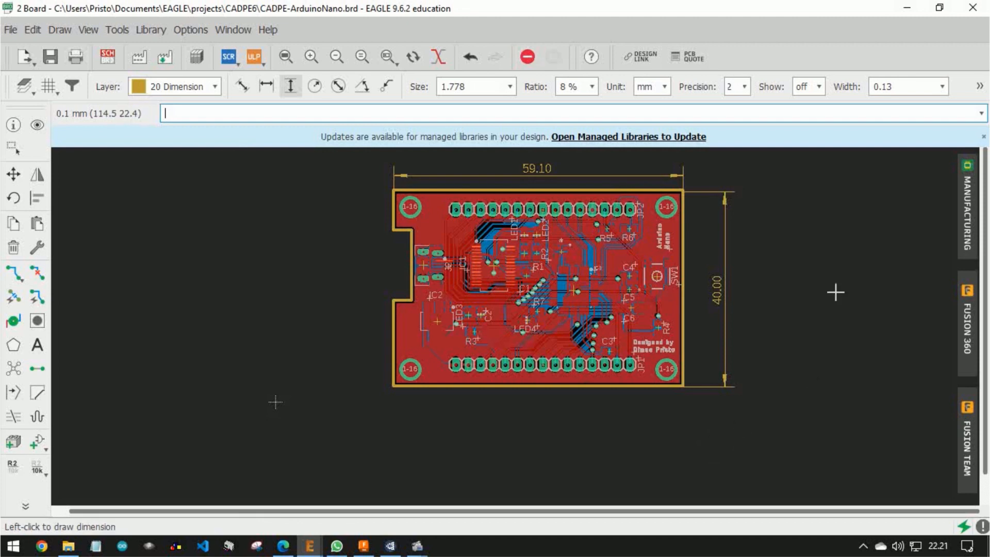
Set up the Fusion 360 sync to create a new Fusion 360 design in Default Project
{"action": "left_click", "coordinate": [968, 317]}
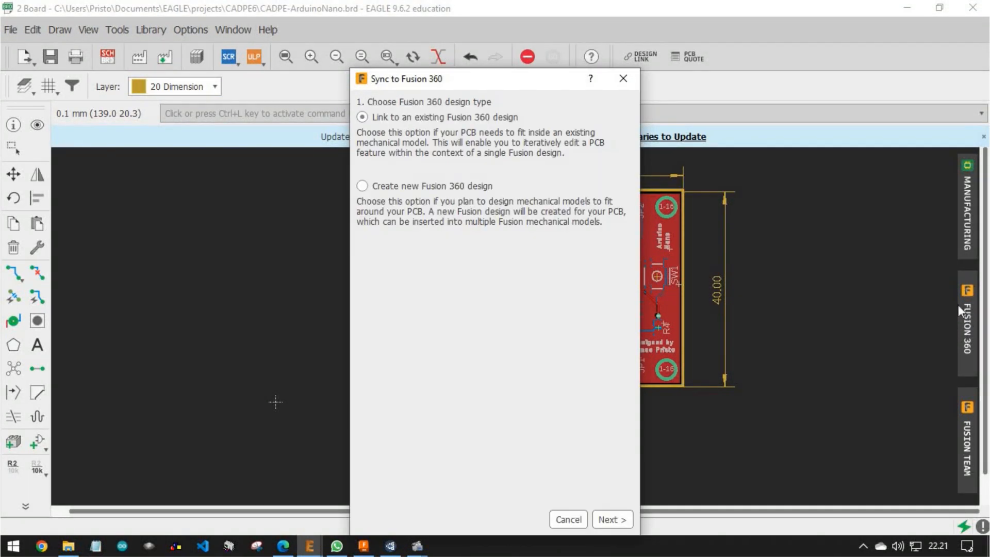
{"action": "left_click_drag", "start_coordinate": [487, 81], "coordinate": [515, 44]}
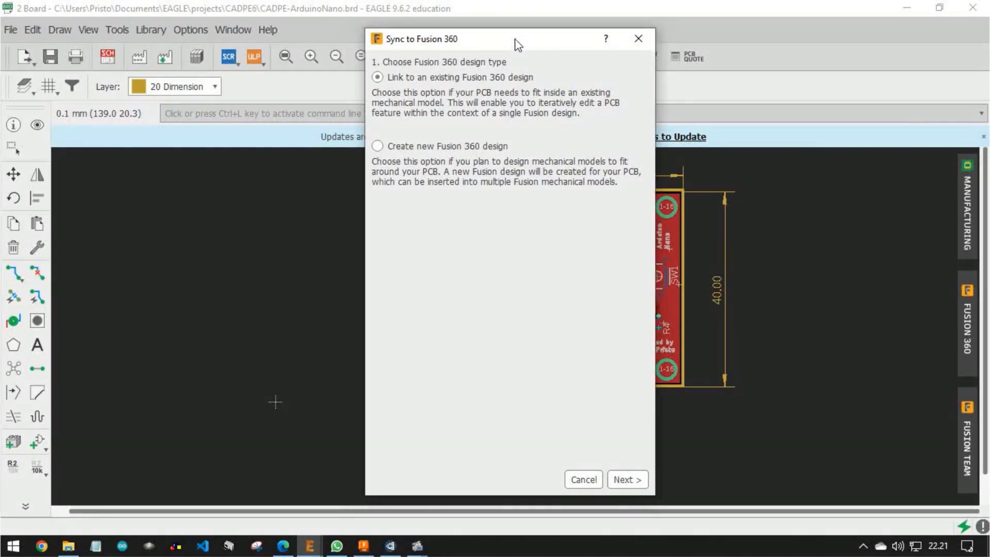
{"action": "left_click", "coordinate": [418, 148]}
{"action": "left_click", "coordinate": [625, 480]}
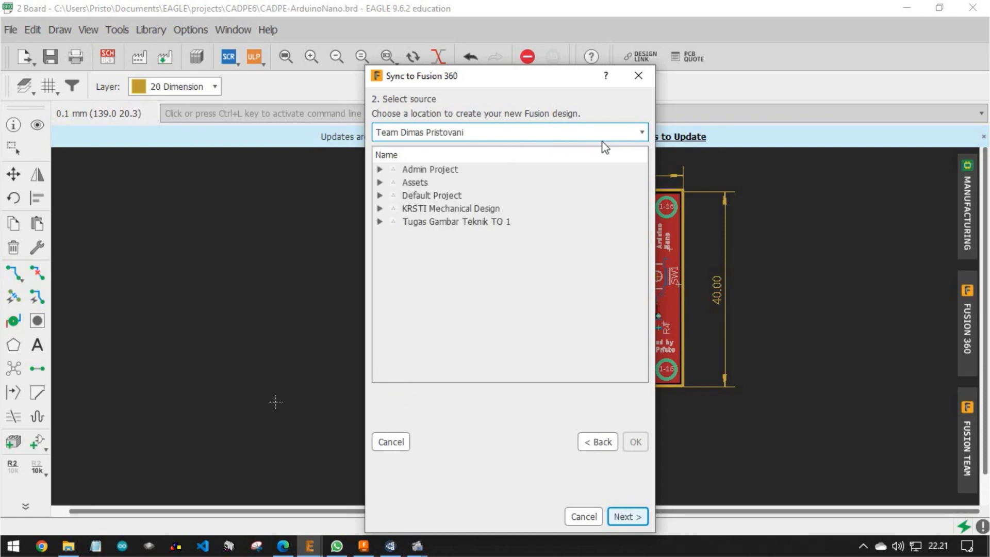
{"action": "left_click", "coordinate": [444, 196]}
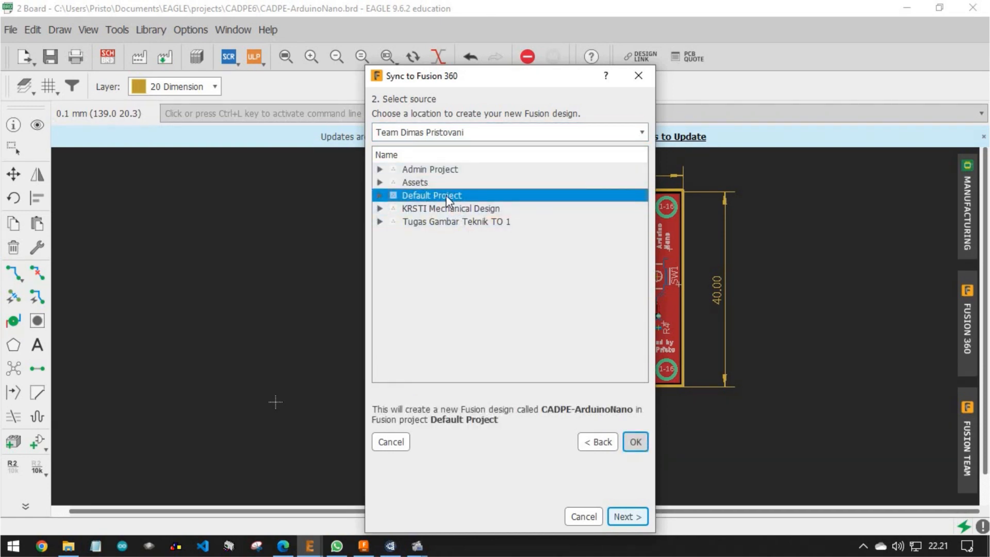
{"action": "left_click", "coordinate": [634, 442]}
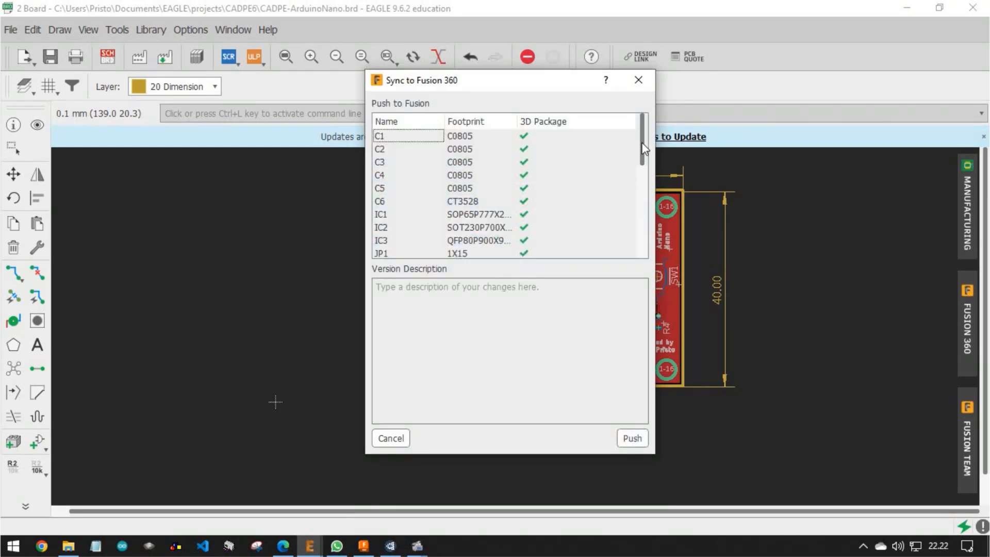
Check the 3D packages of all listed components and push the board to Fusion 360
{"action": "scroll", "coordinate": [643, 155], "scroll_direction": "down", "scroll_amount": 5}
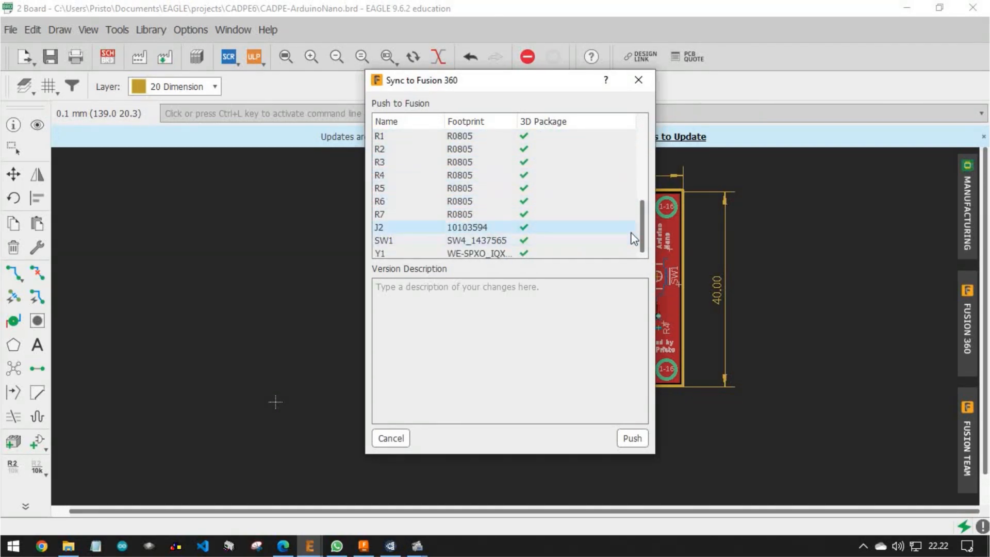
{"action": "left_click_drag", "start_coordinate": [645, 234], "coordinate": [640, 147]}
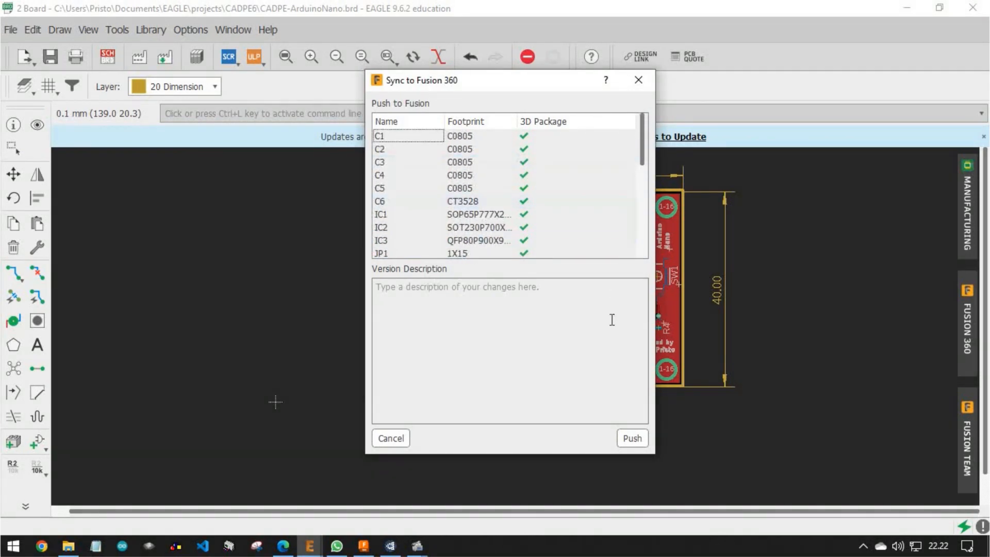
{"action": "left_click", "coordinate": [636, 436]}
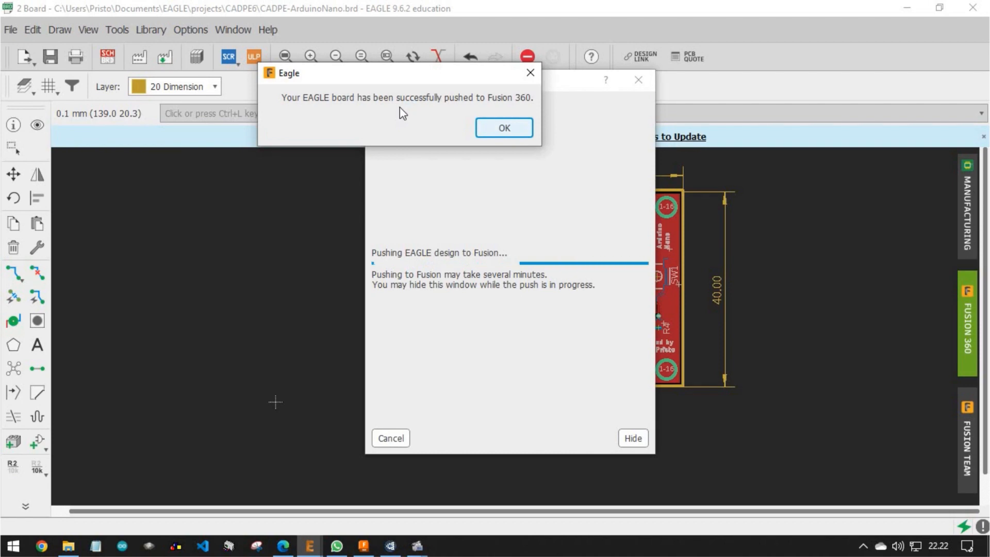
{"action": "left_click_drag", "start_coordinate": [432, 84], "coordinate": [538, 196]}
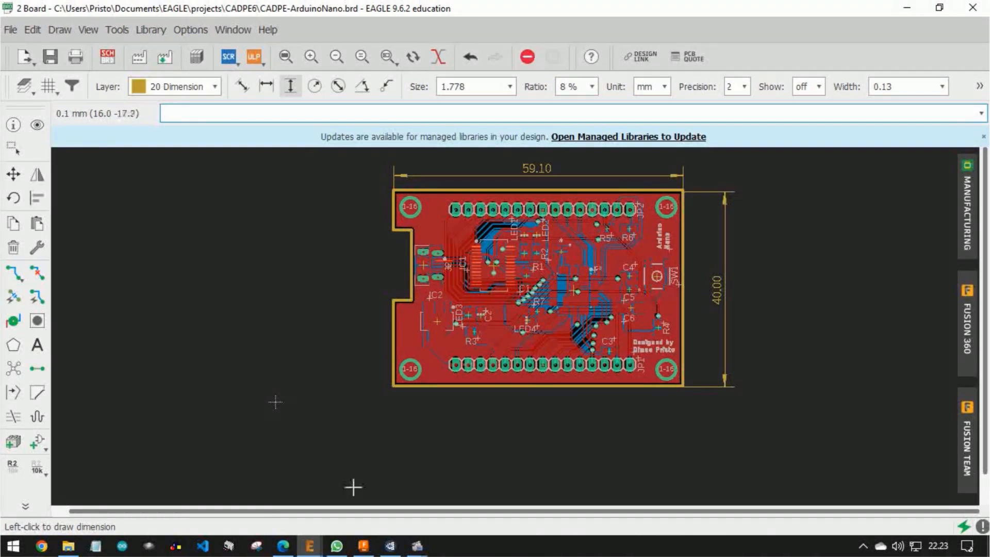
Switch to Fusion 360, refresh the project data and save the untitled design as ArduinoNano-Enclosure in Default Project
{"action": "left_click", "coordinate": [363, 546]}
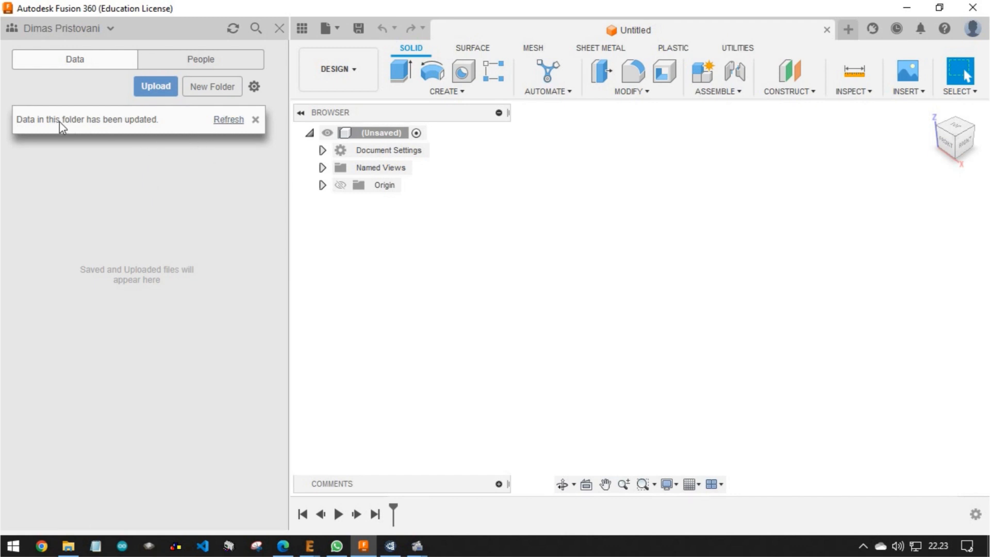
{"action": "left_click", "coordinate": [215, 121]}
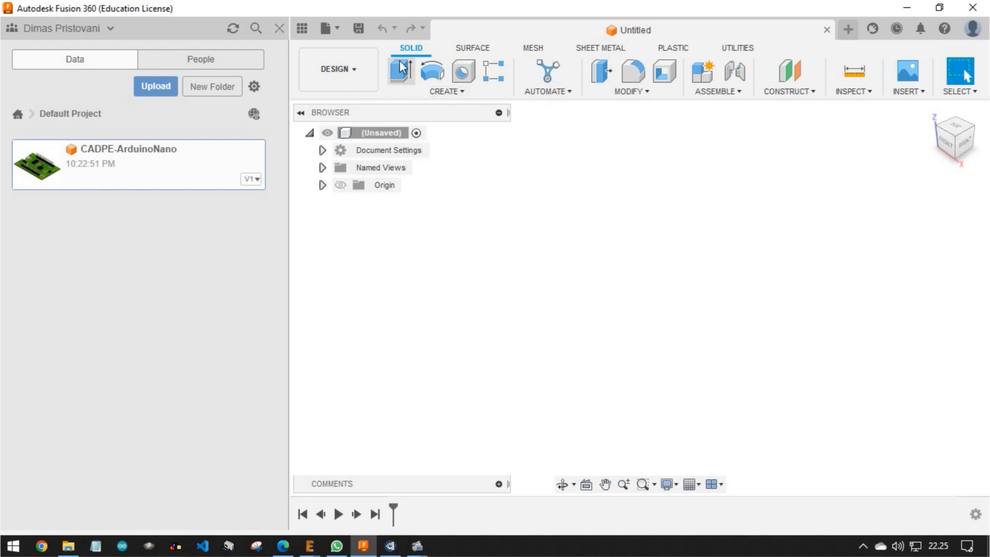
{"action": "left_click", "coordinate": [360, 33]}
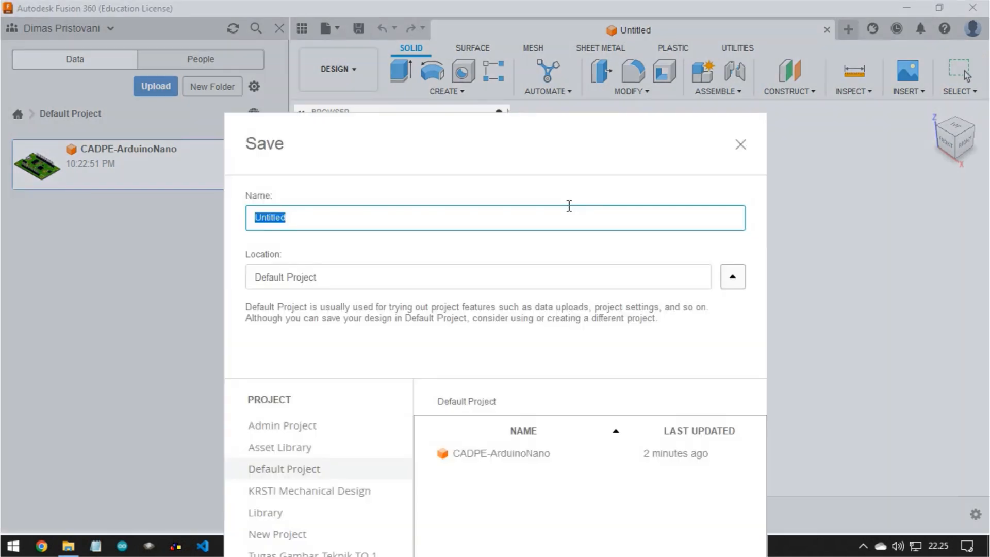
{"action": "left_click_drag", "start_coordinate": [515, 156], "coordinate": [597, 31]}
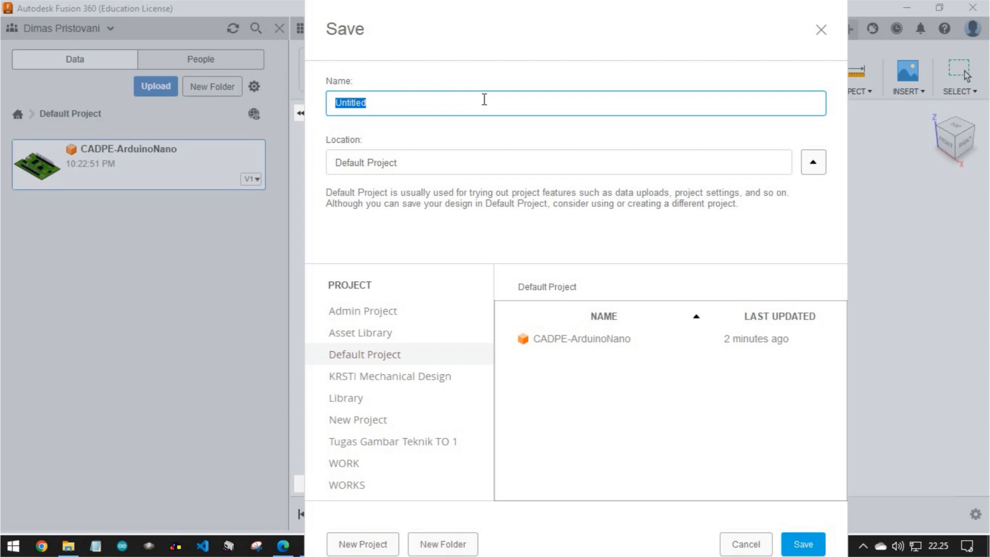
{"action": "type", "text": "ArduinoNano-Enclosure"}
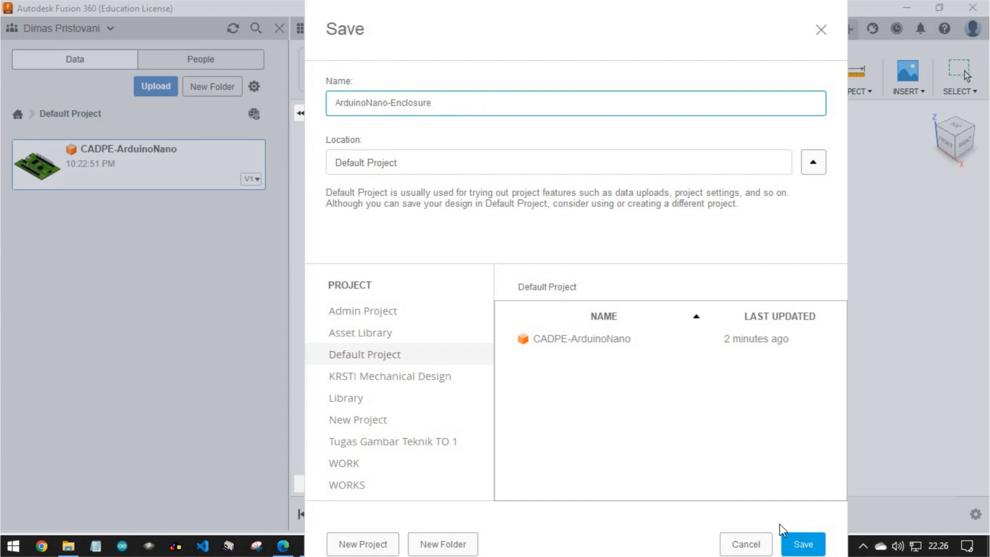
{"action": "left_click", "coordinate": [802, 546]}
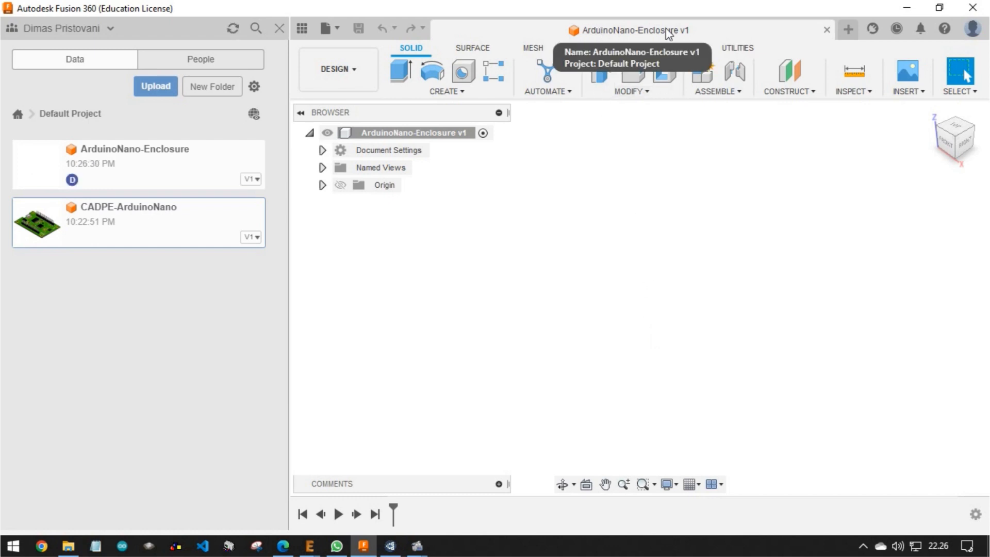
Insert the CADPE-ArduinoNano board into the enclosure design and accept its placement without any offset or rotation
{"action": "left_click_drag", "start_coordinate": [113, 223], "coordinate": [632, 258]}
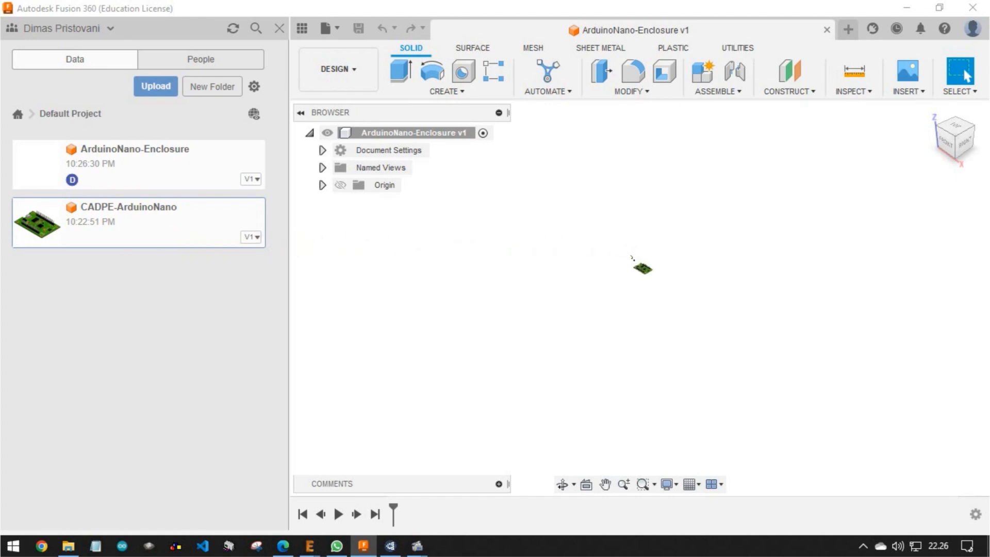
{"action": "left_click_drag", "start_coordinate": [631, 258], "coordinate": [632, 257]}
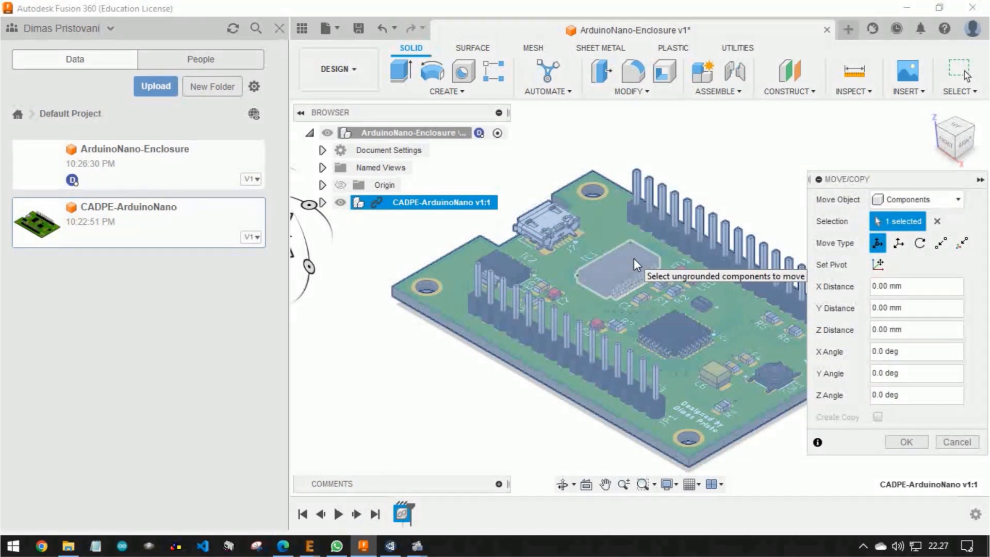
{"action": "scroll", "coordinate": [618, 266], "scroll_direction": "up", "scroll_amount": 1}
{"action": "scroll", "coordinate": [618, 266], "scroll_direction": "down", "scroll_amount": 4}
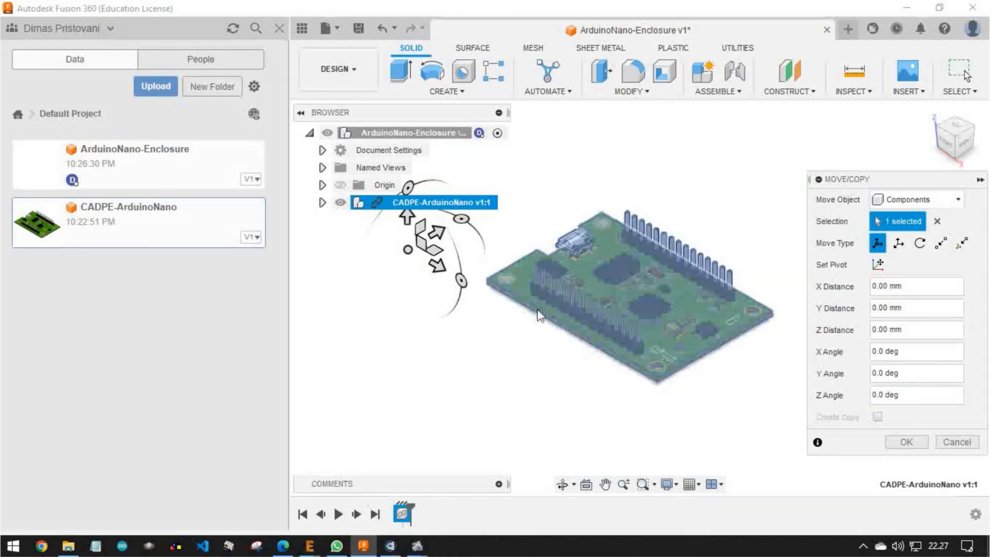
{"action": "middle_click_drag", "start_coordinate": [524, 342], "coordinate": [604, 338], "text": "shift"}
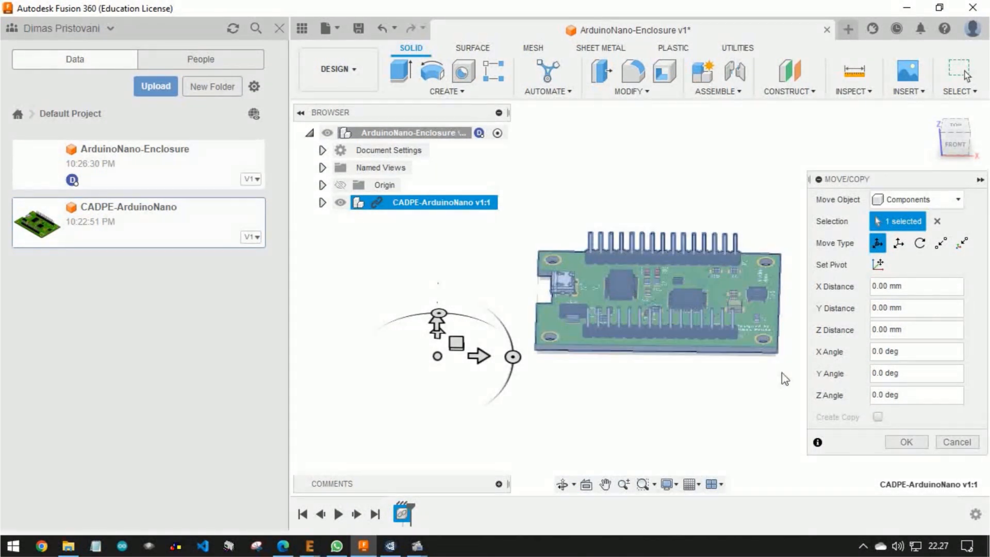
{"action": "left_click", "coordinate": [906, 442]}
Hide the project data list and examine the inserted board's component side and underside
{"action": "scroll", "coordinate": [707, 298], "scroll_direction": "down", "scroll_amount": 2}
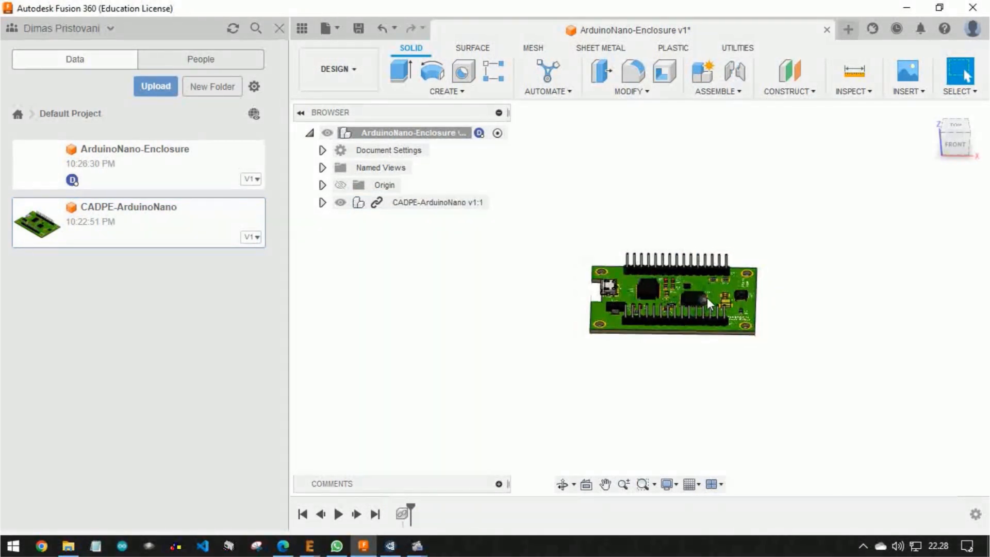
{"action": "scroll", "coordinate": [707, 298], "scroll_direction": "up", "scroll_amount": 3}
{"action": "mouse_move", "coordinate": [707, 298]}
{"action": "middle_mouse_down", "text": "shift"}
{"action": "mouse_move", "coordinate": [681, 304]}
{"action": "mouse_move", "coordinate": [662, 340]}
{"action": "mouse_move", "coordinate": [618, 319]}
{"action": "mouse_move", "coordinate": [676, 325]}
{"action": "mouse_move", "coordinate": [688, 292]}
{"action": "middle_mouse_up", "text": "shift"}
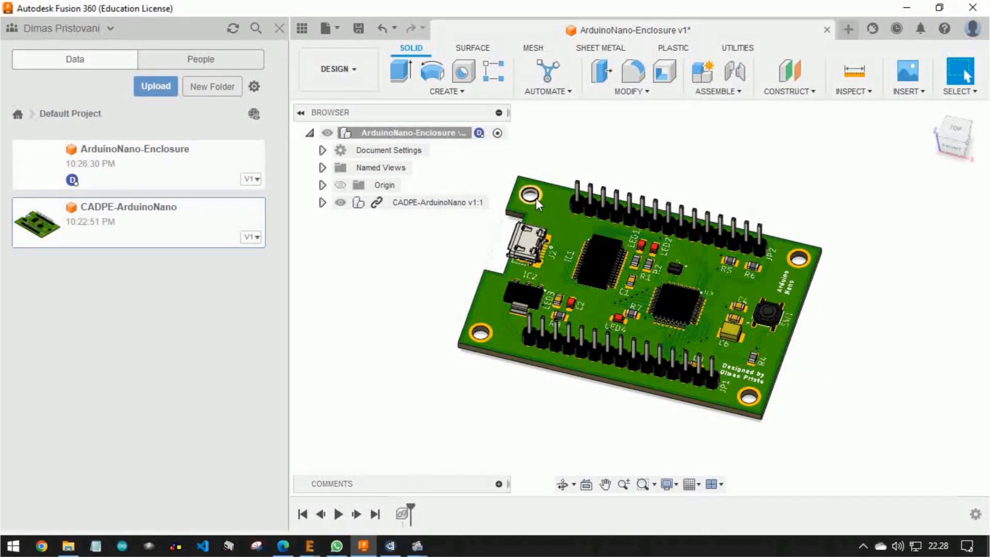
{"action": "scroll", "coordinate": [536, 198], "scroll_direction": "down", "scroll_amount": 1}
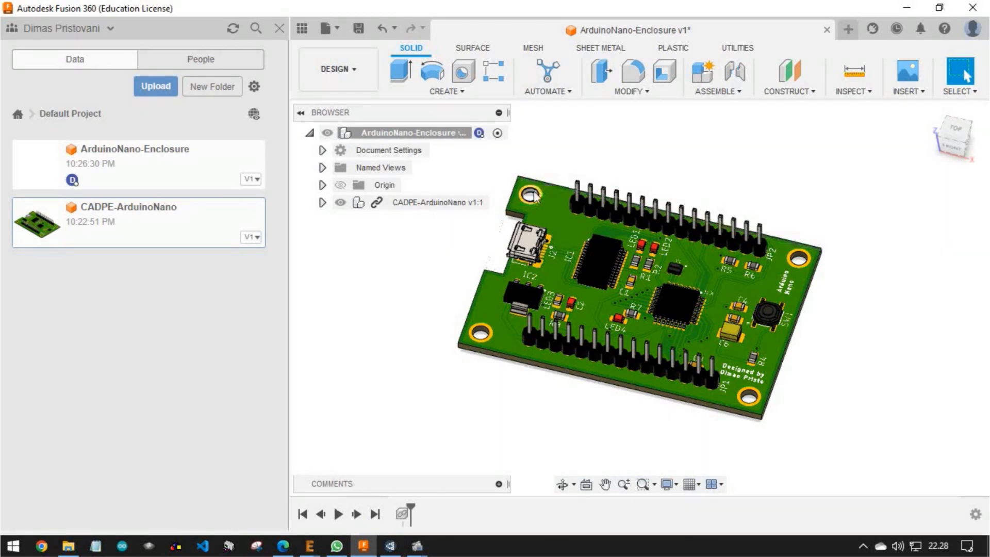
{"action": "left_click", "coordinate": [280, 33]}
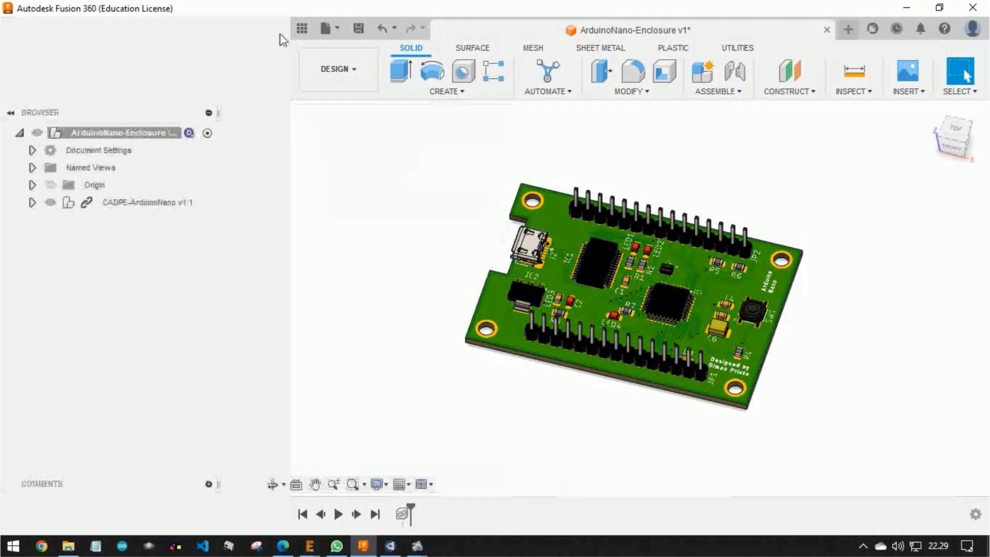
{"action": "middle_click_drag", "start_coordinate": [688, 289], "coordinate": [705, 273], "text": "shift"}
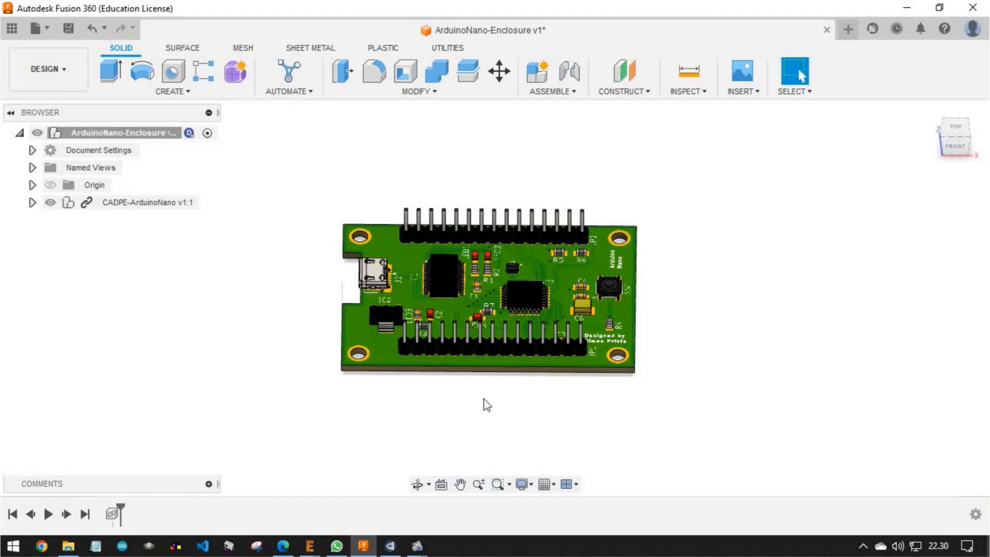
{"action": "middle_click_drag", "start_coordinate": [483, 398], "coordinate": [592, 332], "text": "shift"}
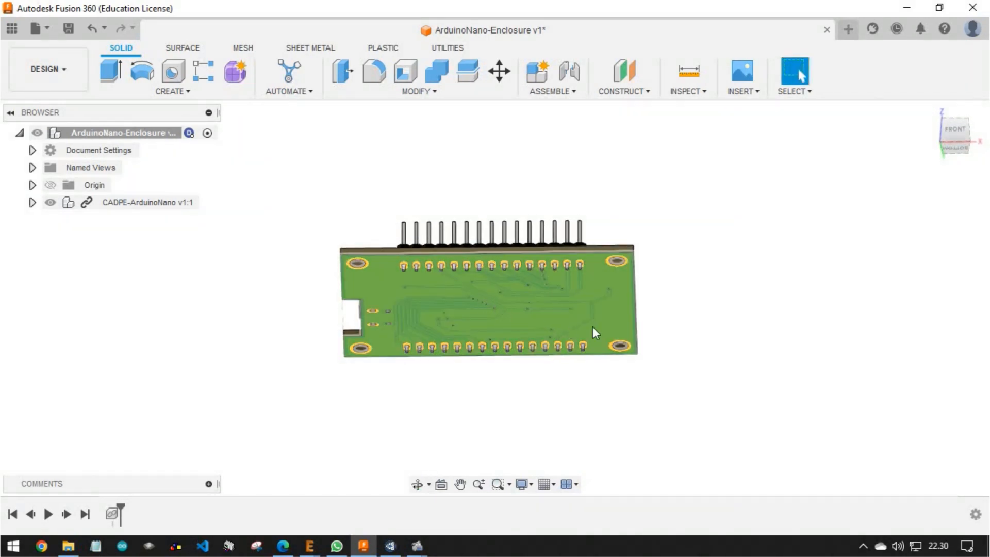
Start a sketch on the flat underside face of the inserted board
{"action": "left_click", "coordinate": [626, 326]}
{"action": "middle_click_drag", "start_coordinate": [708, 350], "coordinate": [679, 352], "text": "shift"}
{"action": "scroll", "coordinate": [588, 272], "scroll_direction": "up", "scroll_amount": 2}
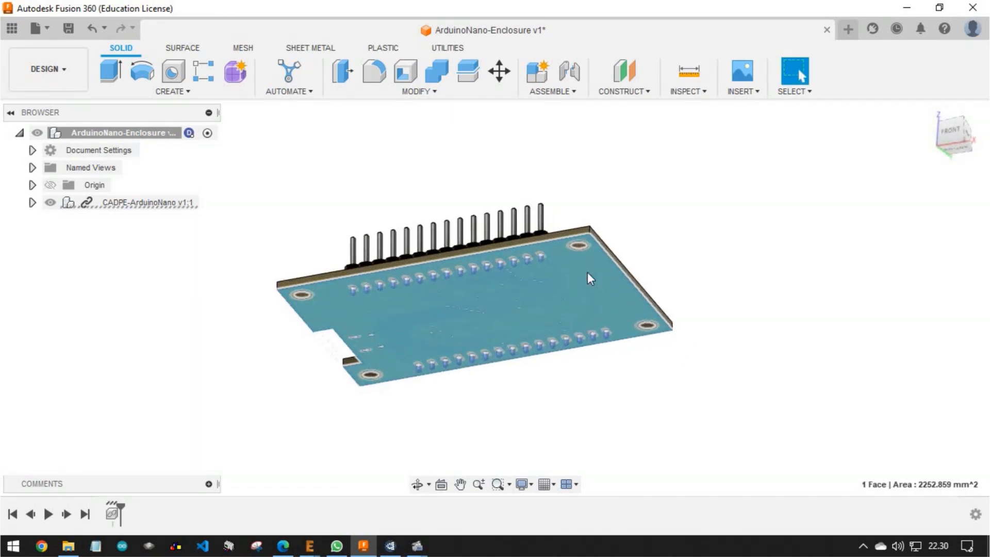
{"action": "left_click", "coordinate": [89, 76]}
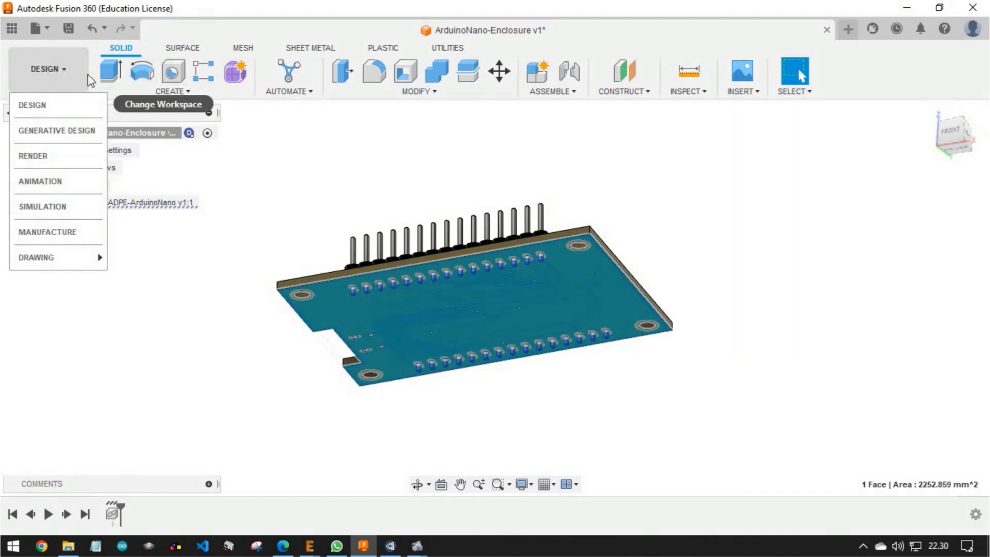
{"action": "left_click", "coordinate": [861, 71]}
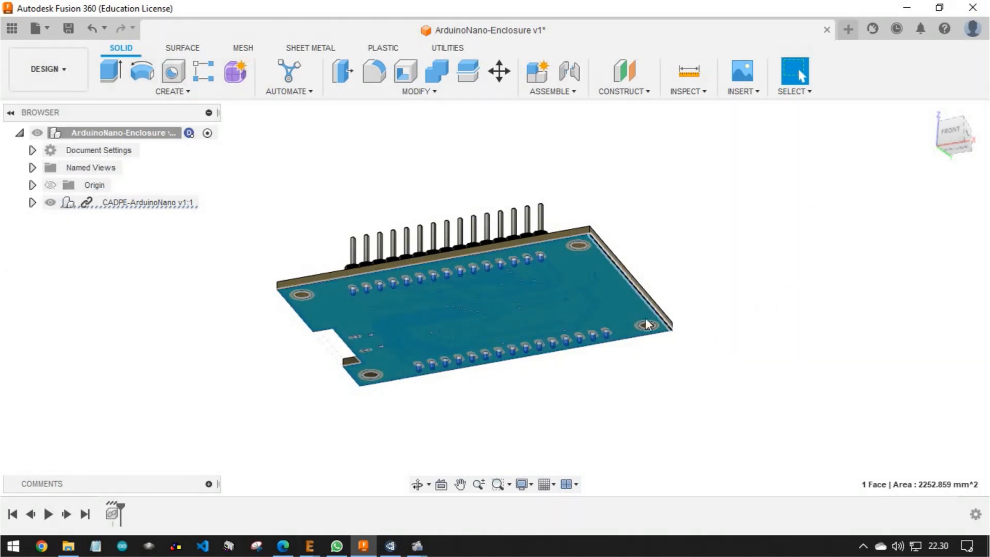
{"action": "mouse_move", "coordinate": [686, 243]}
{"action": "middle_mouse_down", "text": "shift"}
{"action": "mouse_move", "coordinate": [674, 232]}
{"action": "mouse_move", "coordinate": [690, 235]}
{"action": "middle_mouse_up", "text": "shift"}
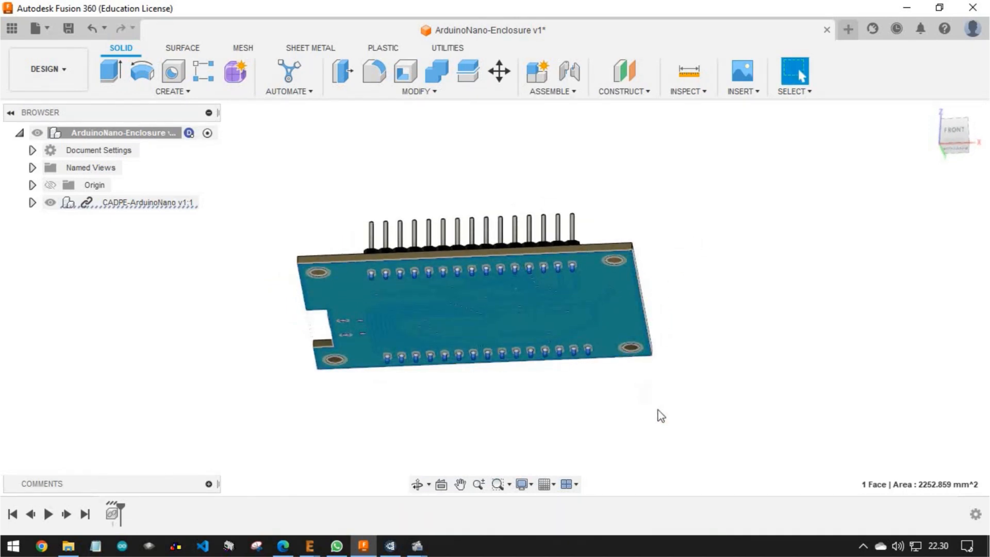
{"action": "left_click", "coordinate": [676, 439]}
{"action": "left_click", "coordinate": [631, 310]}
{"action": "left_click", "coordinate": [181, 92]}
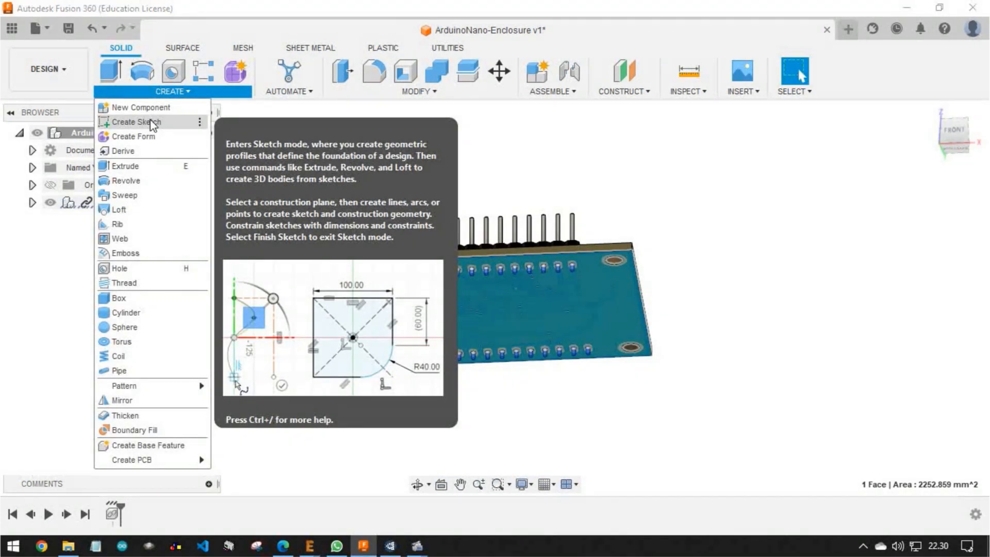
{"action": "left_click", "coordinate": [150, 121]}
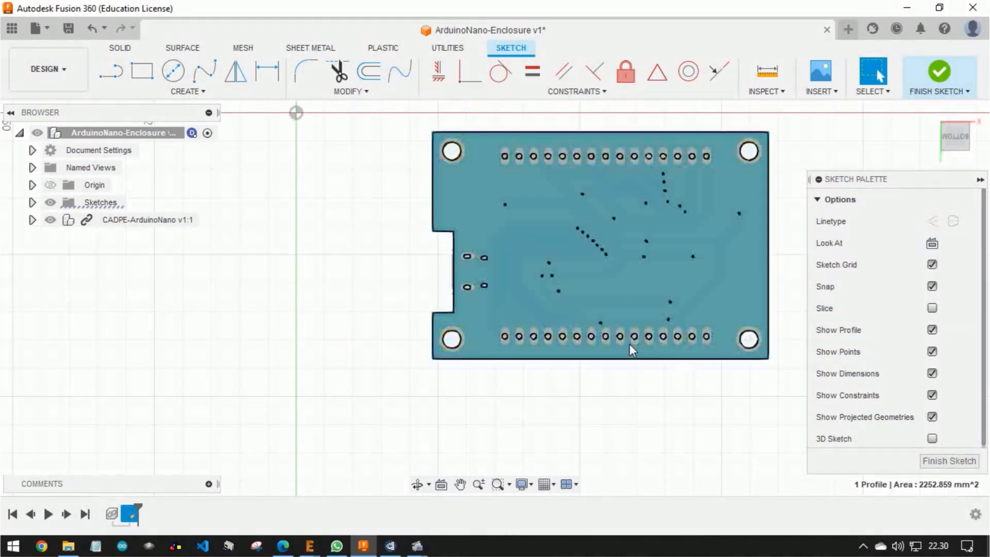
Hide the CADPE-ArduinoNano component and check the mounting holes' centre points in the projected outline
{"action": "left_click", "coordinate": [84, 221]}
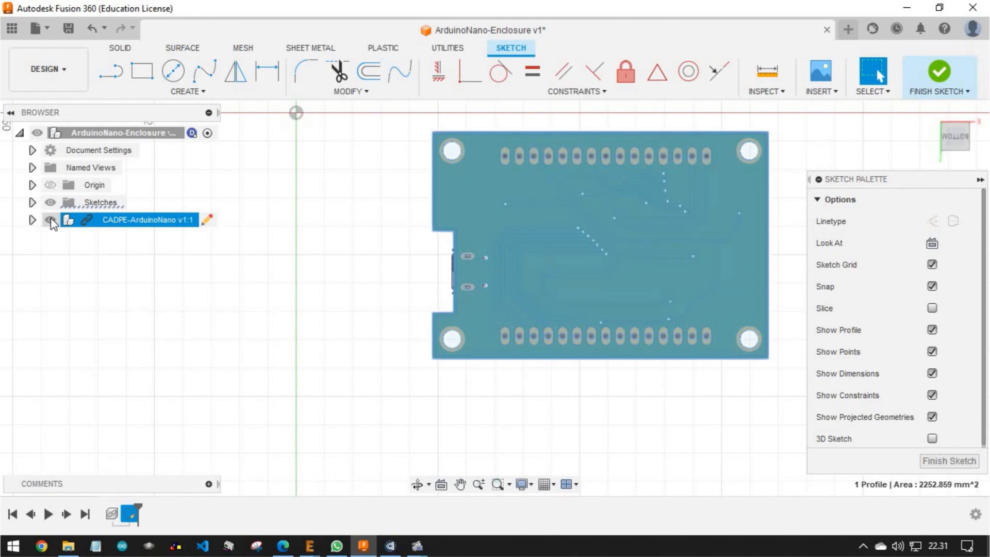
{"action": "left_click", "coordinate": [51, 219]}
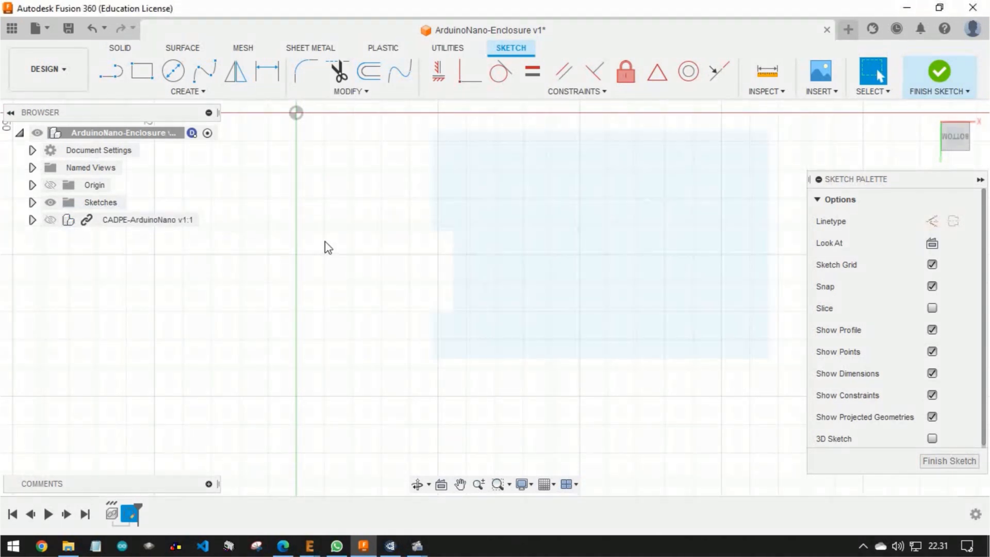
{"action": "left_click", "coordinate": [464, 213]}
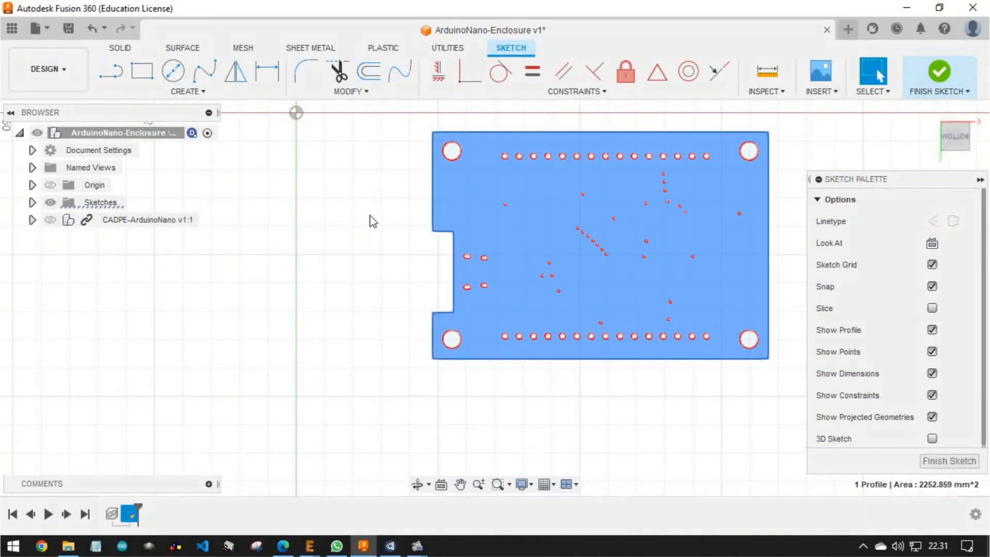
{"action": "scroll", "coordinate": [464, 164], "scroll_direction": "up", "scroll_amount": 5}
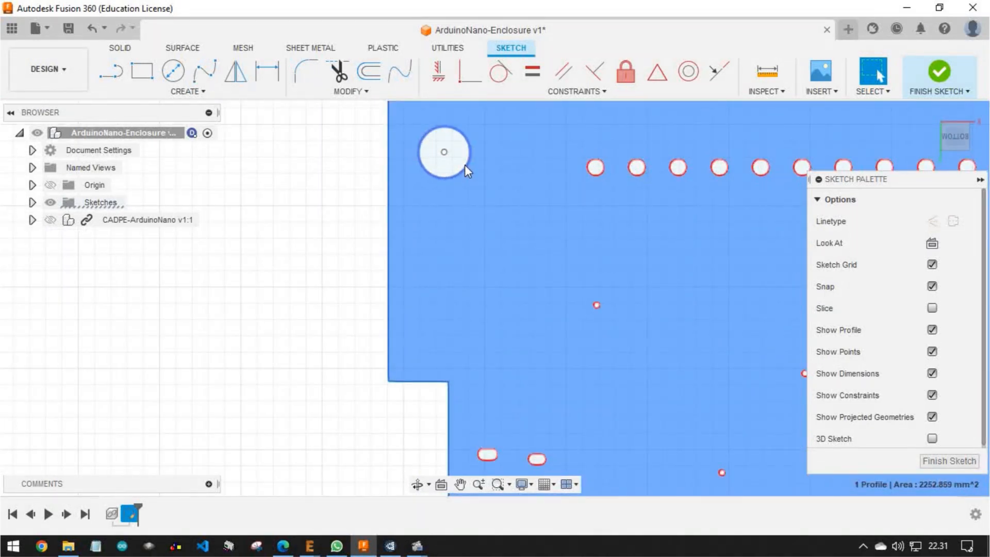
{"action": "scroll", "coordinate": [465, 166], "scroll_direction": "down", "scroll_amount": 3}
{"action": "scroll", "coordinate": [445, 161], "scroll_direction": "up", "scroll_amount": 1}
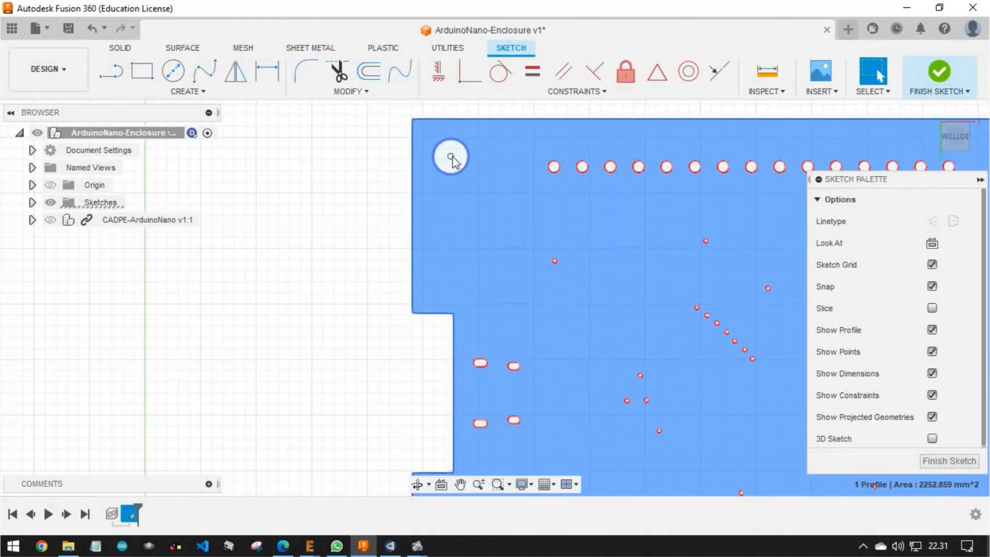
{"action": "scroll", "coordinate": [452, 156], "scroll_direction": "down", "scroll_amount": 3}
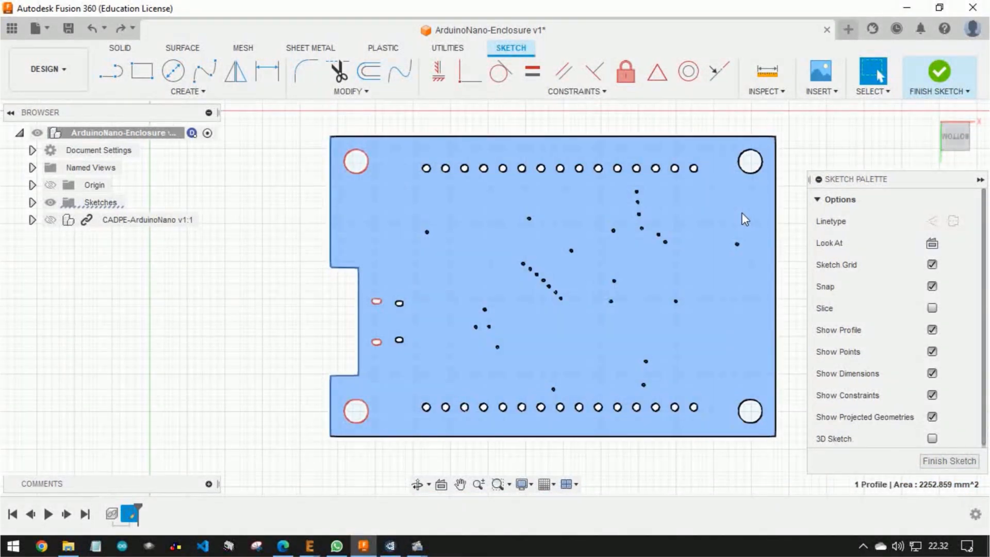
{"action": "left_click", "coordinate": [356, 161]}
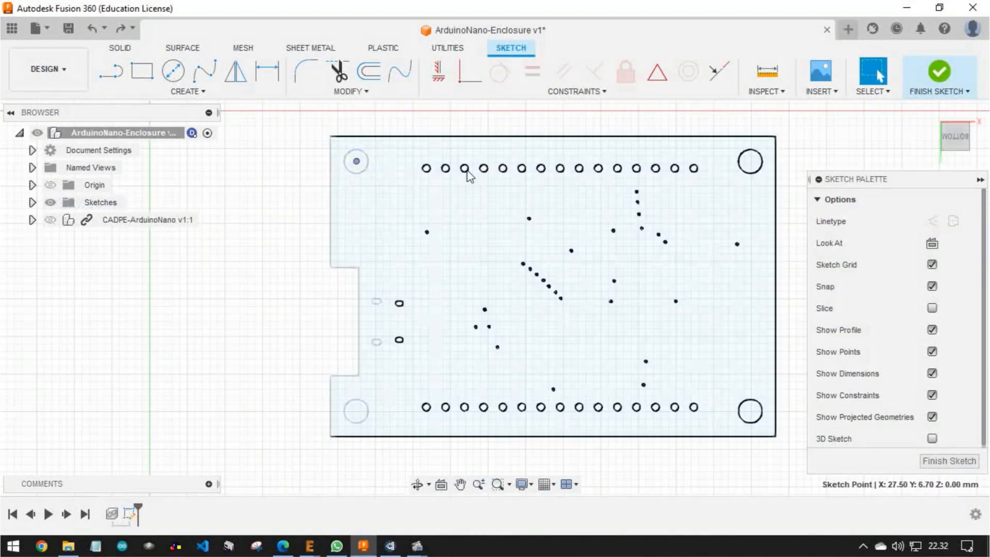
{"action": "left_click", "coordinate": [751, 411]}
{"action": "left_click", "coordinate": [356, 410]}
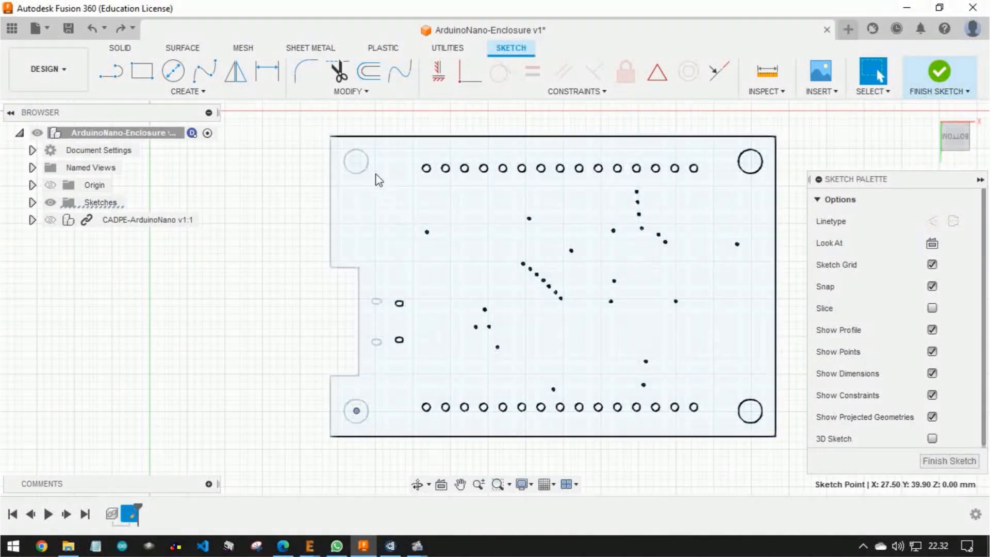
Delete the projected header-pin, via and slot holes inside the board outline, keeping the four corner mounting holes
{"action": "mouse_move", "coordinate": [371, 148]}
{"action": "left_mouse_down"}
{"action": "mouse_move", "coordinate": [408, 199]}
{"action": "mouse_move", "coordinate": [571, 353]}
{"action": "mouse_move", "coordinate": [698, 422]}
{"action": "mouse_move", "coordinate": [747, 426]}
{"action": "mouse_move", "coordinate": [736, 420]}
{"action": "left_mouse_up"}
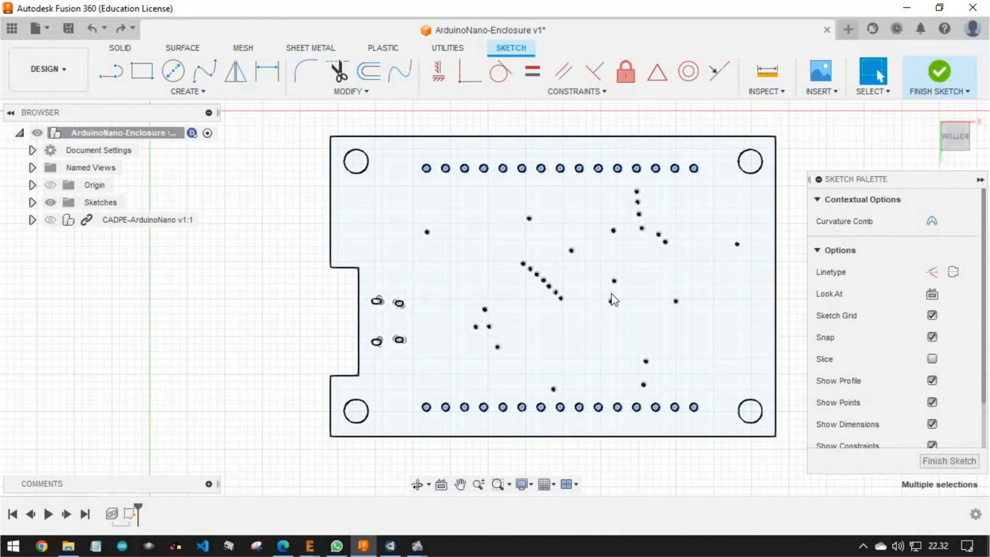
{"action": "right_click", "coordinate": [613, 277]}
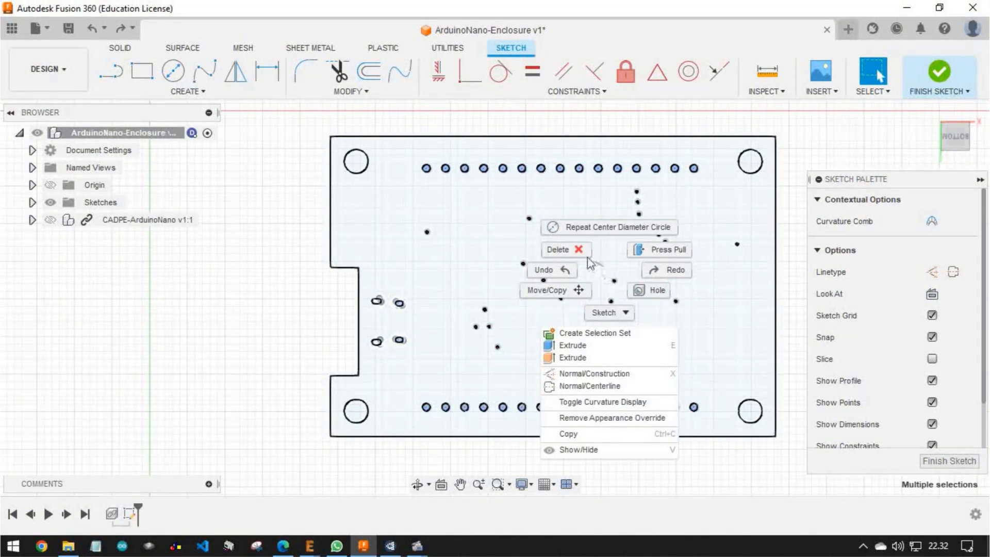
{"action": "left_click", "coordinate": [572, 248]}
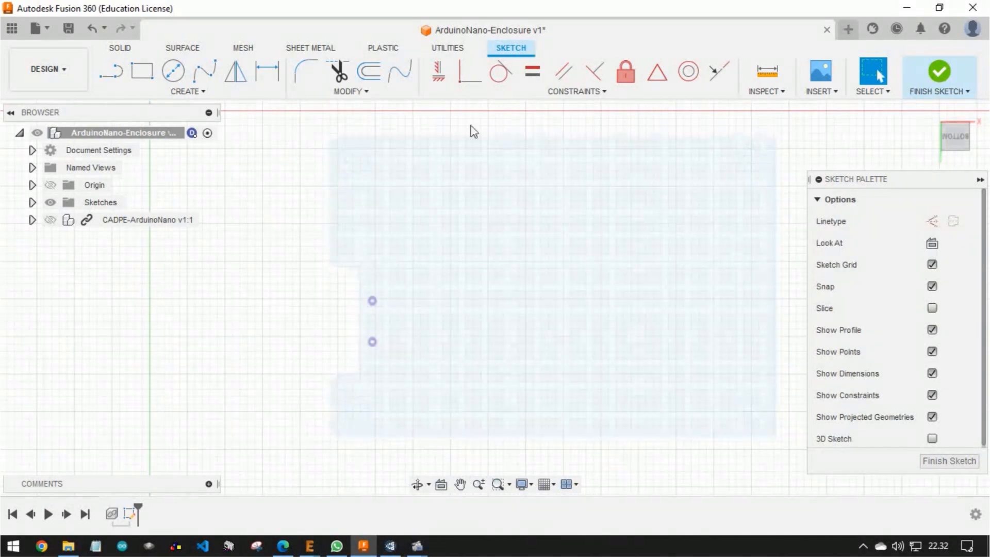
{"action": "right_click", "coordinate": [740, 241]}
{"action": "left_click", "coordinate": [700, 213]}
Delete the two leftover sketch points beside the notch in the board outline
{"action": "mouse_move", "coordinate": [407, 246]}
{"action": "left_mouse_down"}
{"action": "mouse_move", "coordinate": [344, 347]}
{"action": "mouse_move", "coordinate": [351, 367]}
{"action": "left_mouse_up"}
{"action": "left_click", "coordinate": [372, 341]}
{"action": "left_click_drag", "start_coordinate": [365, 277], "coordinate": [381, 344]}
{"action": "right_click", "coordinate": [373, 301]}
{"action": "left_click", "coordinate": [330, 275]}
{"action": "left_click", "coordinate": [458, 267]}
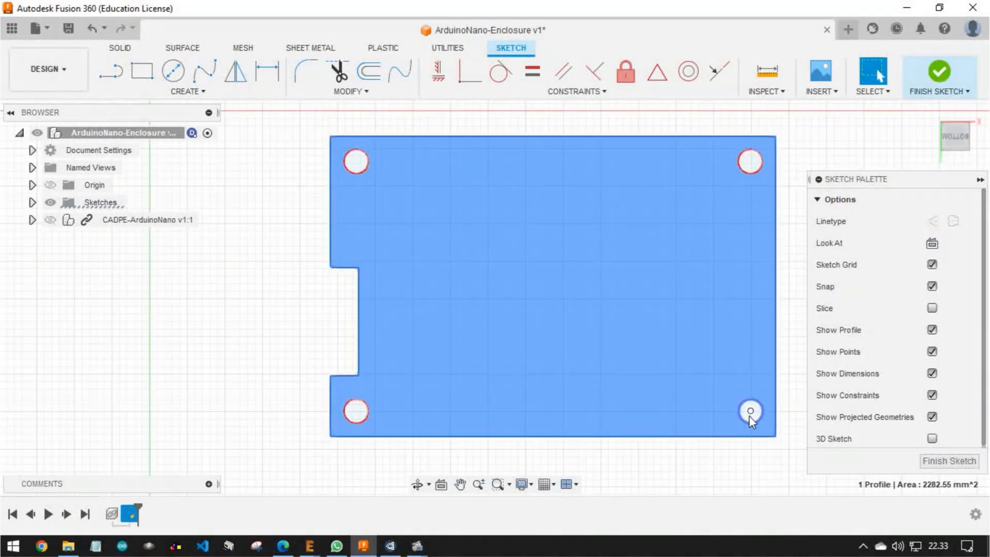
Draw a 3 mm diameter circle centred on the upper-left mounting hole
{"action": "scroll", "coordinate": [357, 140], "scroll_direction": "down", "scroll_amount": 1}
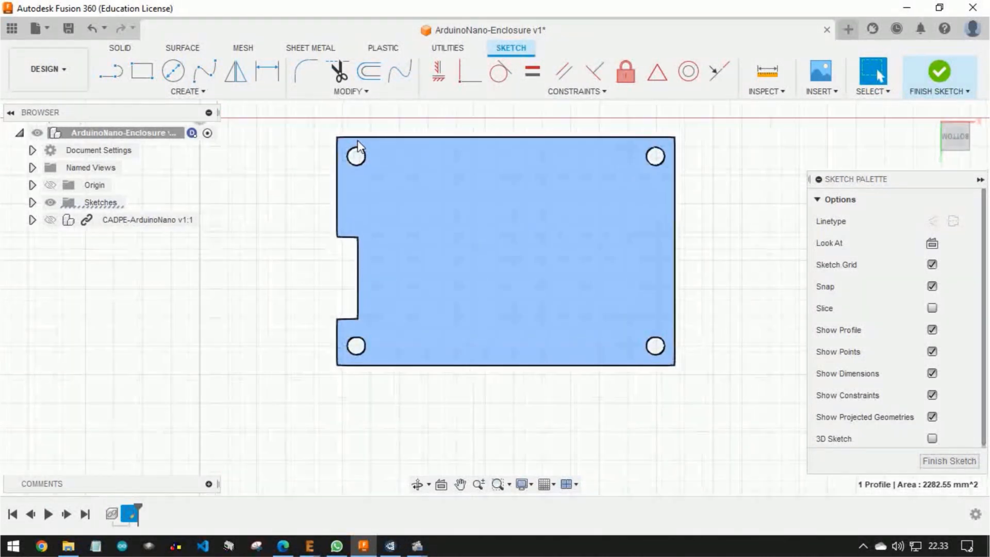
{"action": "scroll", "coordinate": [357, 140], "scroll_direction": "up", "scroll_amount": 3}
{"action": "scroll", "coordinate": [264, 199], "scroll_direction": "down", "scroll_amount": 2}
{"action": "scroll", "coordinate": [306, 221], "scroll_direction": "up", "scroll_amount": 2}
{"action": "scroll", "coordinate": [348, 185], "scroll_direction": "up", "scroll_amount": 1}
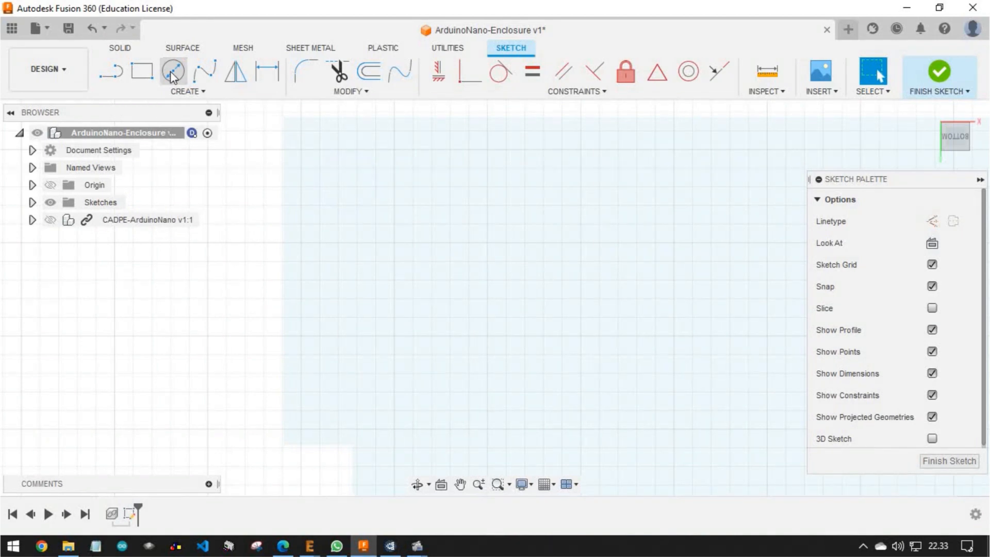
{"action": "left_click", "coordinate": [173, 72]}
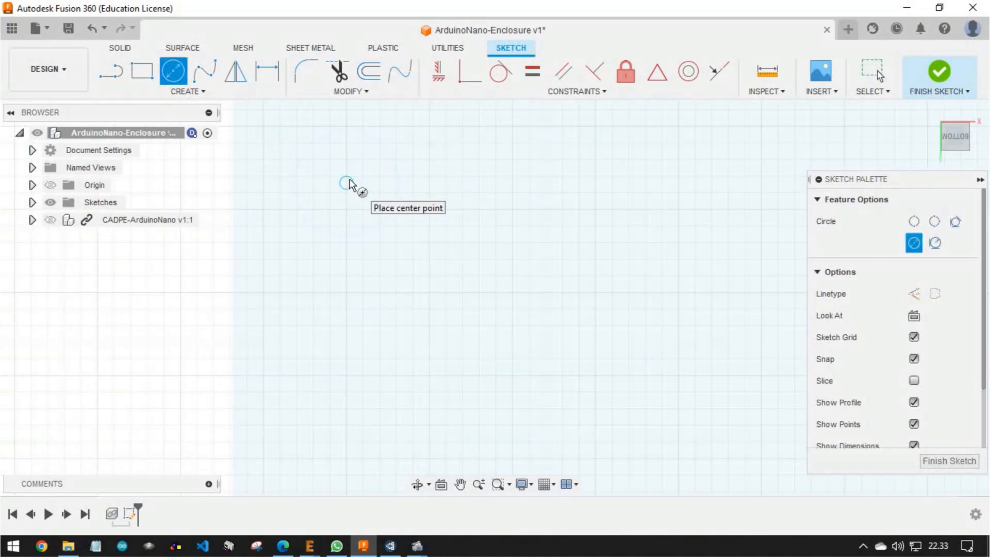
{"action": "left_click", "coordinate": [347, 183]}
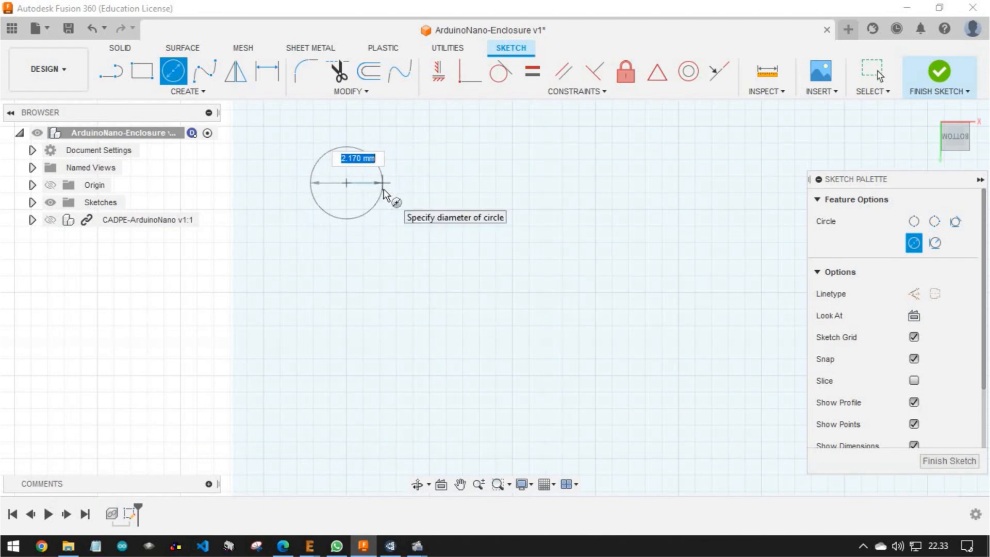
{"action": "type", "text": "3"}
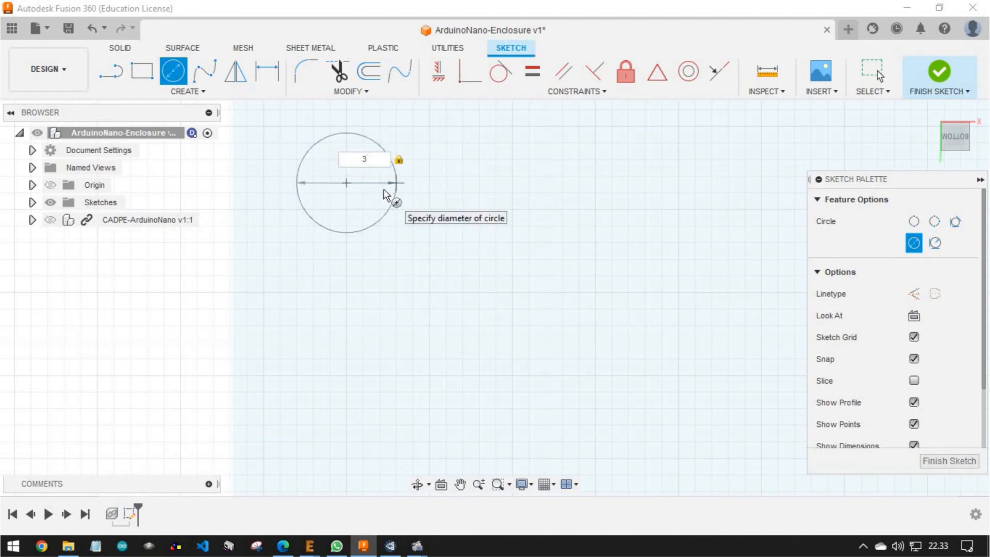
{"action": "key", "text": "Return"}
{"action": "key", "text": "Escape"}
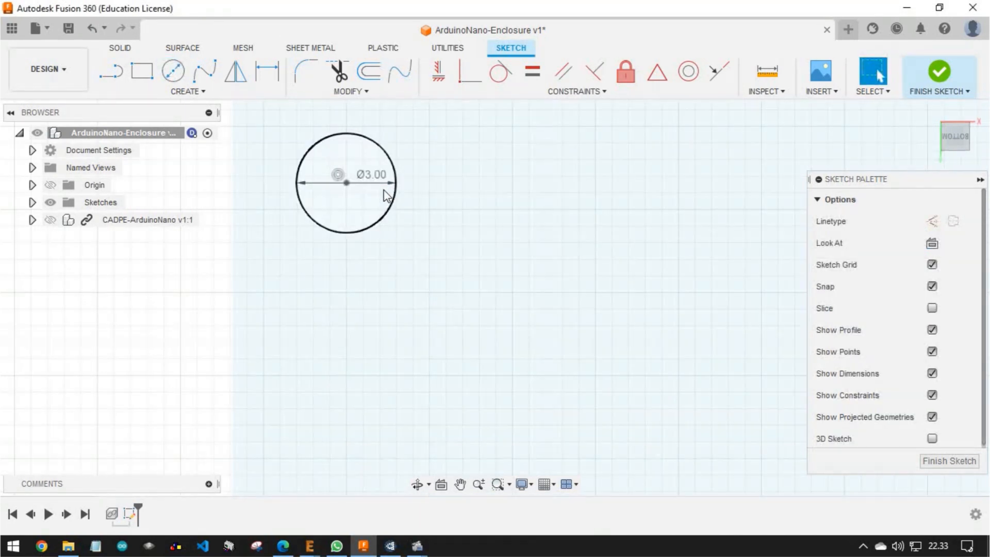
Add a concentric 5 mm diameter circle around the upper-left mounting hole
{"action": "key", "text": "c"}
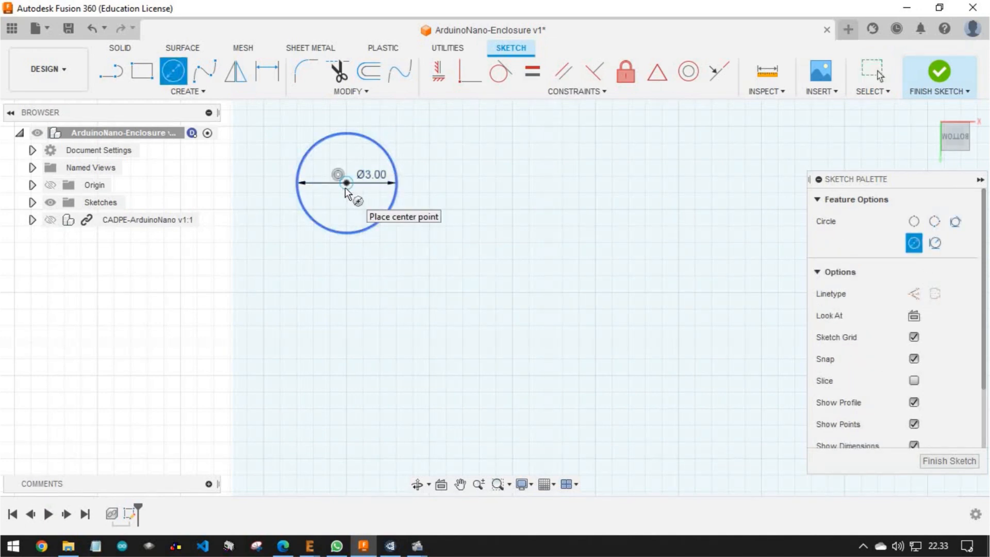
{"action": "left_click", "coordinate": [346, 185]}
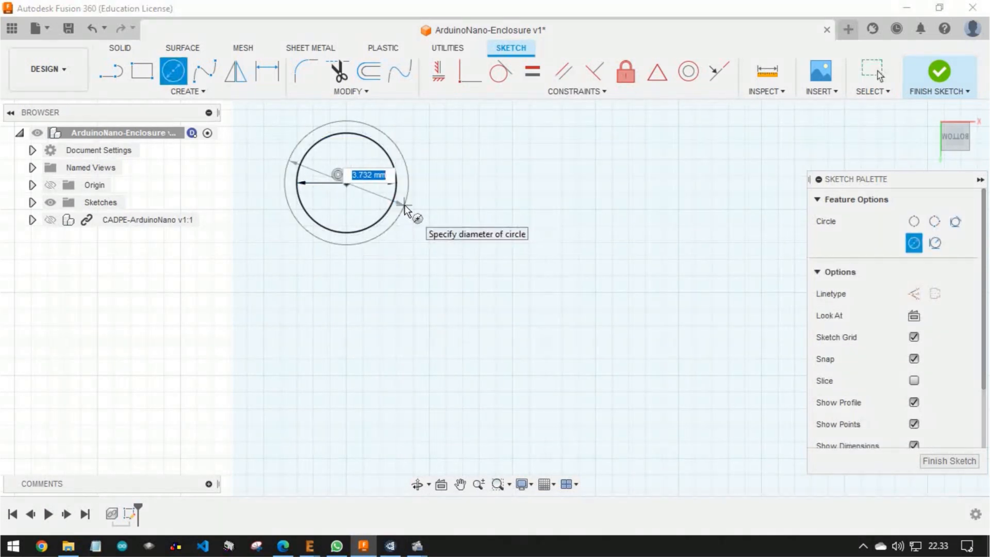
{"action": "type", "text": "5"}
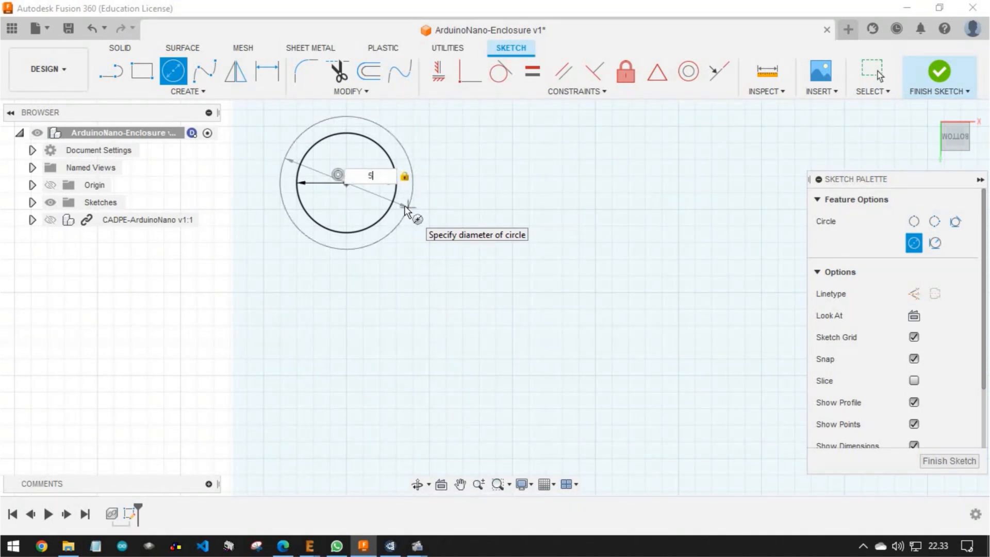
{"action": "key", "text": "Return"}
{"action": "key", "text": "Escape"}
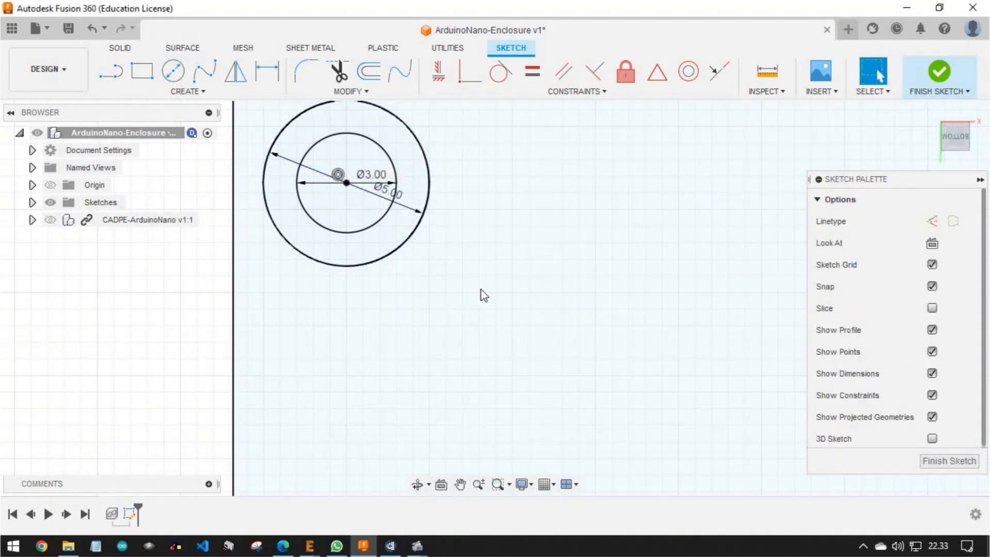
Draw concentric 3 mm and 4 mm diameter circles centred on the upper-right mounting hole
{"action": "scroll", "coordinate": [481, 294], "scroll_direction": "down", "scroll_amount": 8}
{"action": "middle_click_drag", "start_coordinate": [550, 288], "coordinate": [324, 197]}
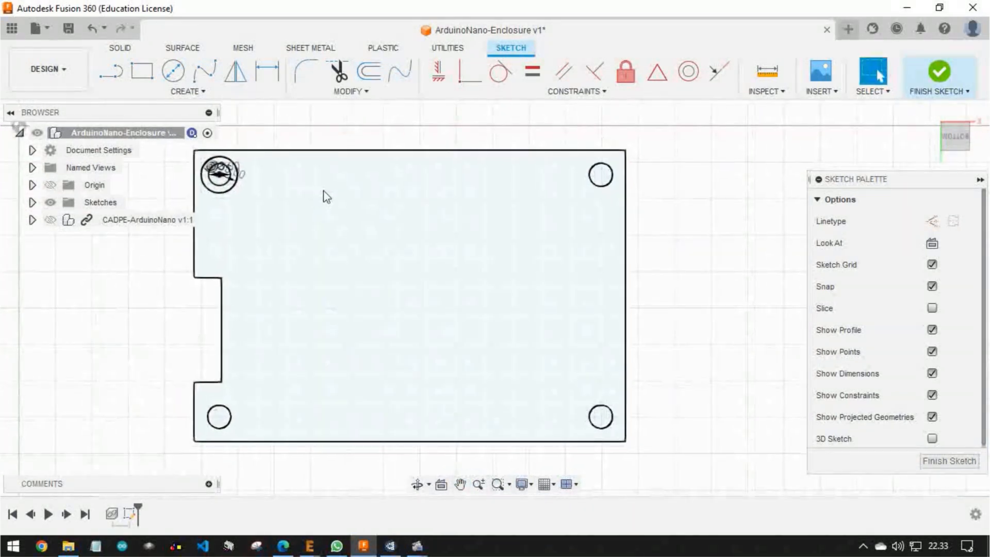
{"action": "scroll", "coordinate": [604, 174], "scroll_direction": "up", "scroll_amount": 7}
{"action": "key", "text": "c"}
{"action": "left_click", "coordinate": [590, 180]}
{"action": "type", "text": "3"}
{"action": "key", "text": "Return"}
{"action": "key", "text": "c"}
{"action": "left_click", "coordinate": [590, 179]}
{"action": "key", "text": "Return"}
{"action": "scroll", "coordinate": [490, 210], "scroll_direction": "down", "scroll_amount": 5}
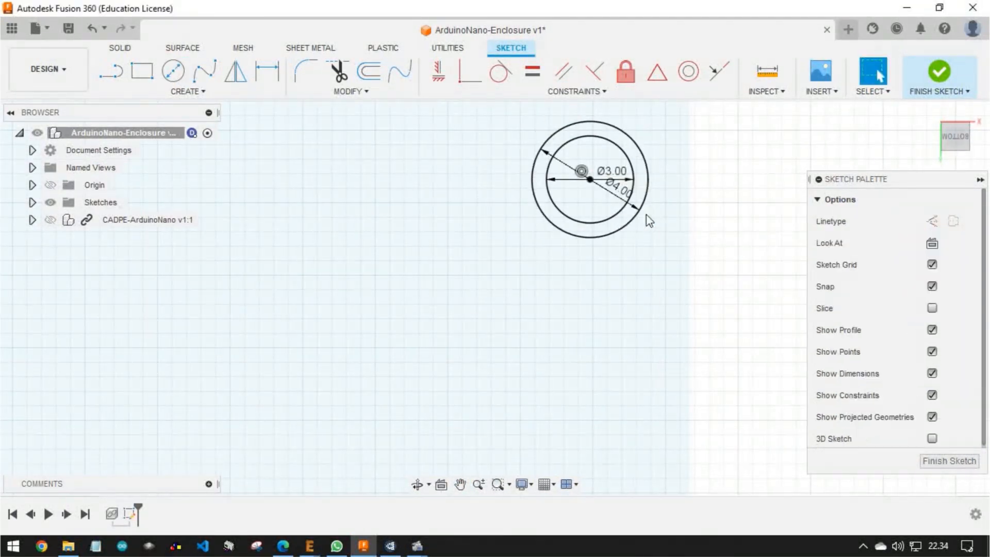
Draw concentric 3 mm and 5 mm diameter circles centred on the lower-right mounting hole
{"action": "middle_click_drag", "start_coordinate": [492, 351], "coordinate": [477, 302]}
{"action": "scroll", "coordinate": [475, 302], "scroll_direction": "up", "scroll_amount": 6}
{"action": "key", "text": "c"}
{"action": "left_click", "coordinate": [521, 304]}
{"action": "type", "text": "3"}
{"action": "key", "text": "Return"}
{"action": "key", "text": "c"}
{"action": "left_click", "coordinate": [521, 304]}
{"action": "type", "text": "5"}
{"action": "key", "text": "Return"}
Set the outer circle's diameter at the upper-right mounting hole to 5 mm
{"action": "scroll", "coordinate": [568, 273], "scroll_direction": "down", "scroll_amount": 5}
{"action": "middle_click_drag", "start_coordinate": [562, 227], "coordinate": [484, 306]}
{"action": "scroll", "coordinate": [483, 305], "scroll_direction": "up", "scroll_amount": 3}
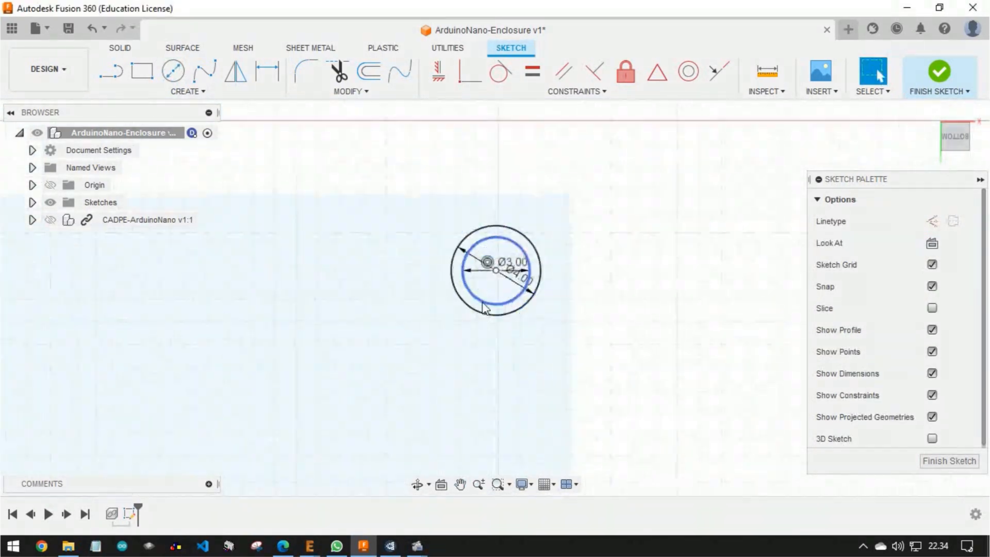
{"action": "double_click", "coordinate": [545, 243]}
{"action": "type", "text": "5"}
{"action": "key", "text": "Return"}
Draw concentric 3 mm and 5 mm diameter circles centred on the lower-left mounting hole
{"action": "scroll", "coordinate": [543, 244], "scroll_direction": "down", "scroll_amount": 8}
{"action": "middle_click_drag", "start_coordinate": [333, 320], "coordinate": [418, 234]}
{"action": "scroll", "coordinate": [407, 273], "scroll_direction": "up", "scroll_amount": 6}
{"action": "key", "text": "c"}
{"action": "left_click", "coordinate": [432, 251]}
{"action": "type", "text": "3"}
{"action": "key", "text": "Return"}
{"action": "key", "text": "c"}
{"action": "left_click", "coordinate": [432, 251]}
{"action": "type", "text": "5"}
{"action": "key", "text": "Return"}
{"action": "left_click_drag", "start_coordinate": [547, 190], "coordinate": [543, 283]}
{"action": "key", "text": "Escape"}
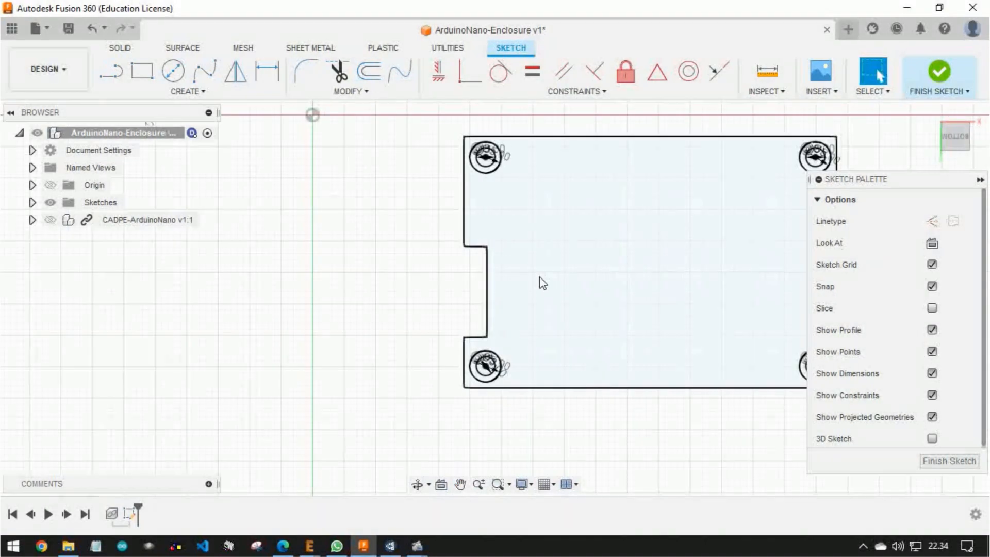
Offset the board outline outward by 2 mm
{"action": "double_click", "coordinate": [579, 138]}
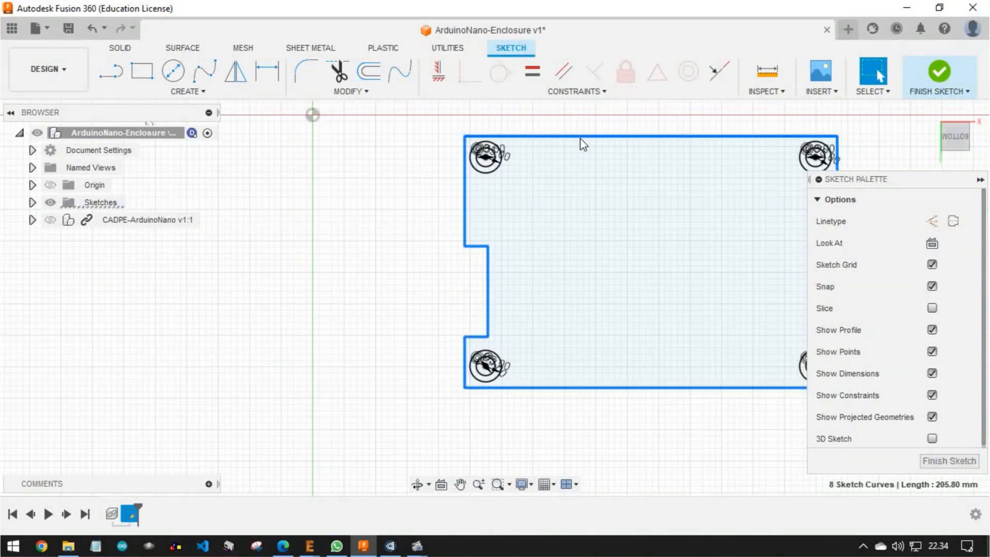
{"action": "middle_click_drag", "start_coordinate": [612, 213], "coordinate": [522, 239]}
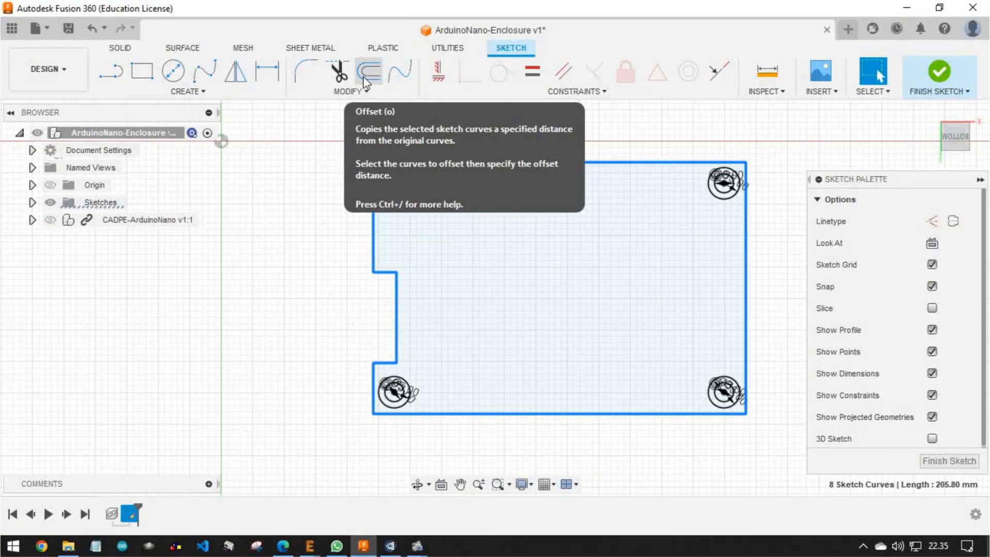
{"action": "left_click", "coordinate": [364, 77]}
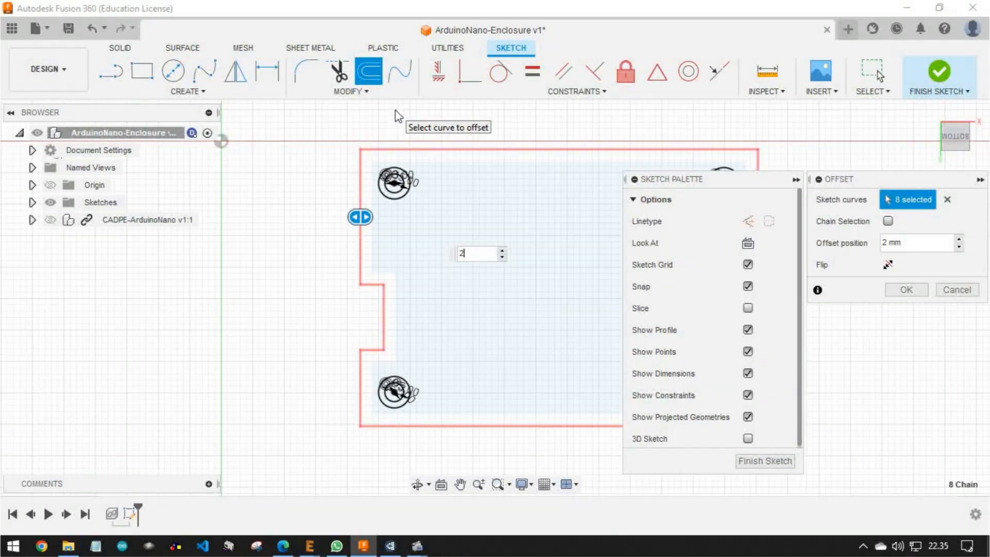
{"action": "key", "text": "Return"}
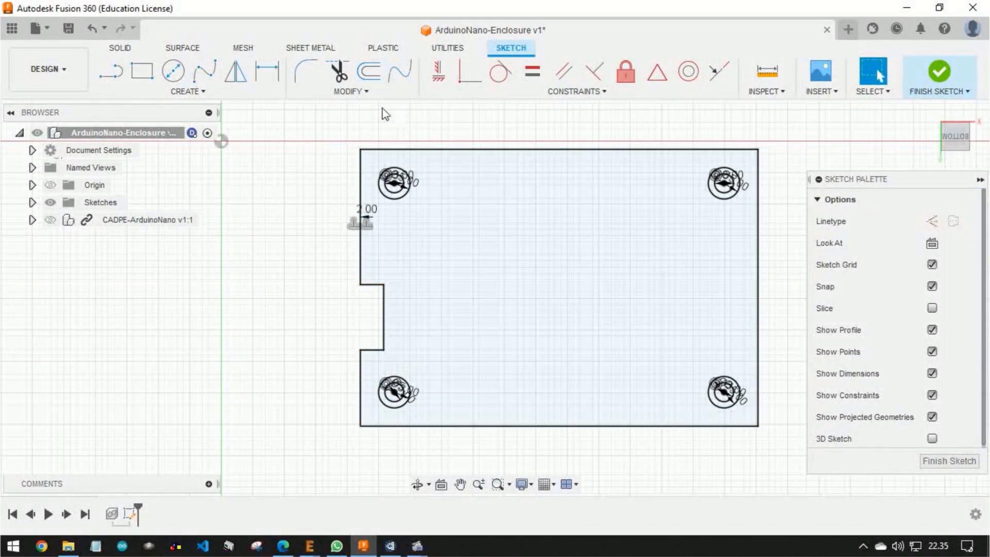
Draw a 10.4 mm vertical line across the notch opening in the offset outline, joining its two outer corners
{"action": "scroll", "coordinate": [366, 308], "scroll_direction": "down", "scroll_amount": 1}
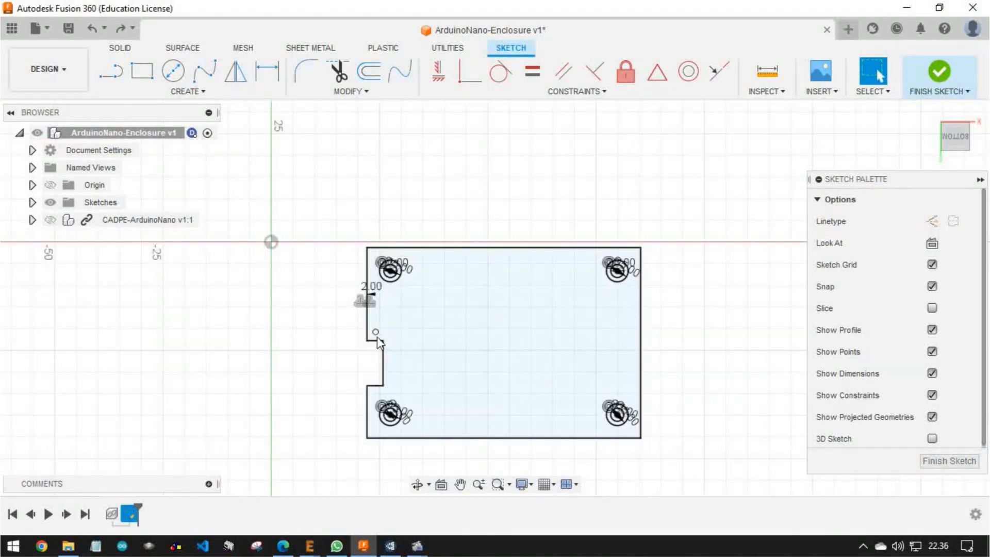
{"action": "scroll", "coordinate": [379, 342], "scroll_direction": "up", "scroll_amount": 3}
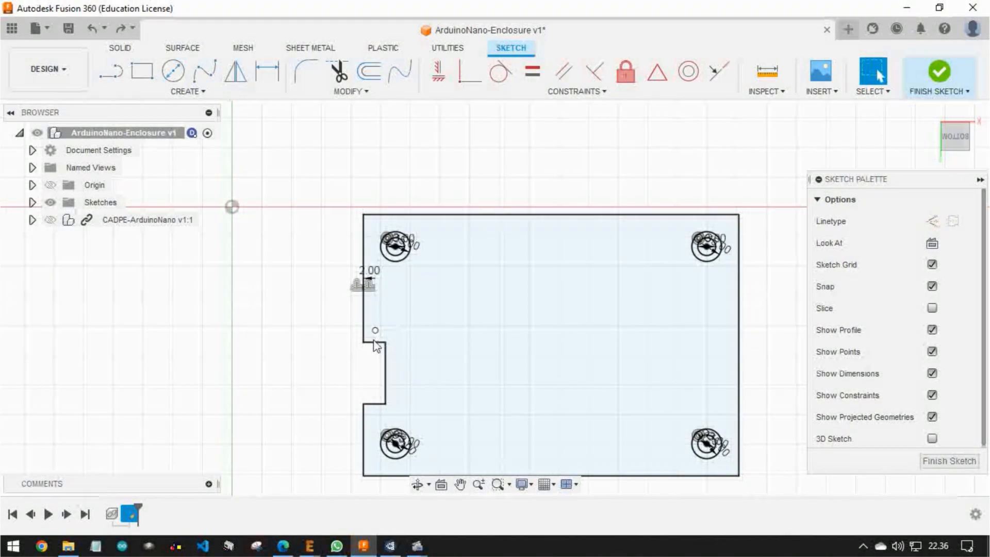
{"action": "scroll", "coordinate": [387, 391], "scroll_direction": "up", "scroll_amount": 2}
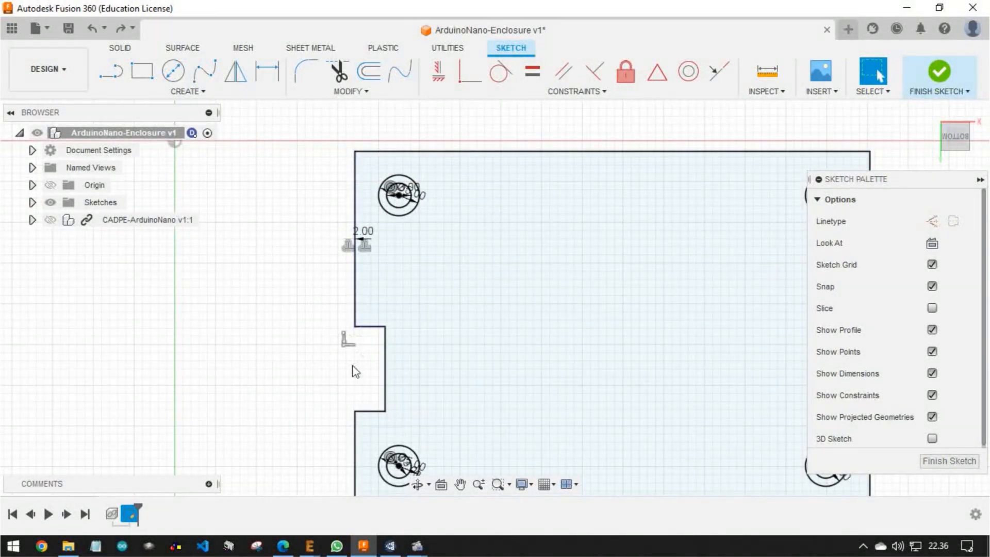
{"action": "left_click", "coordinate": [355, 411]}
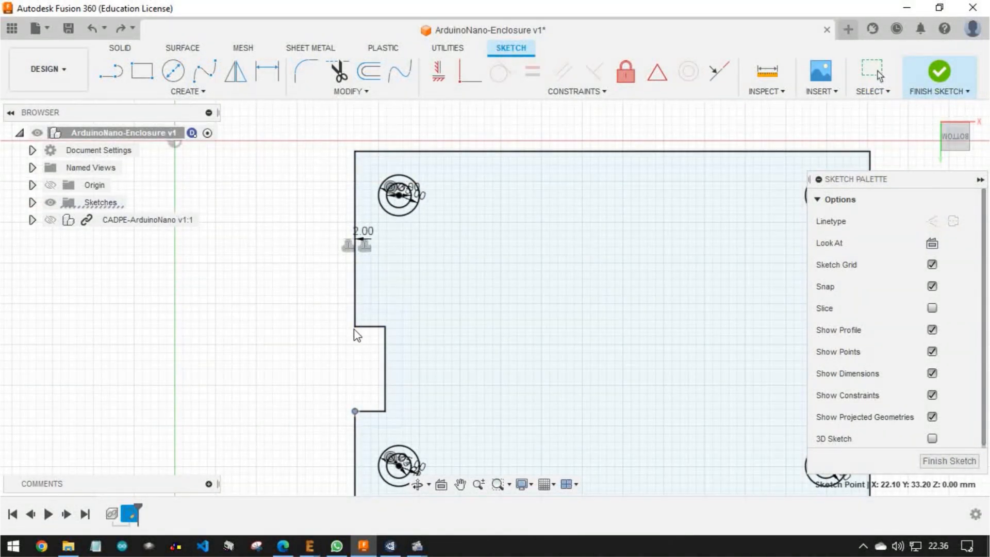
{"action": "left_click", "coordinate": [356, 327]}
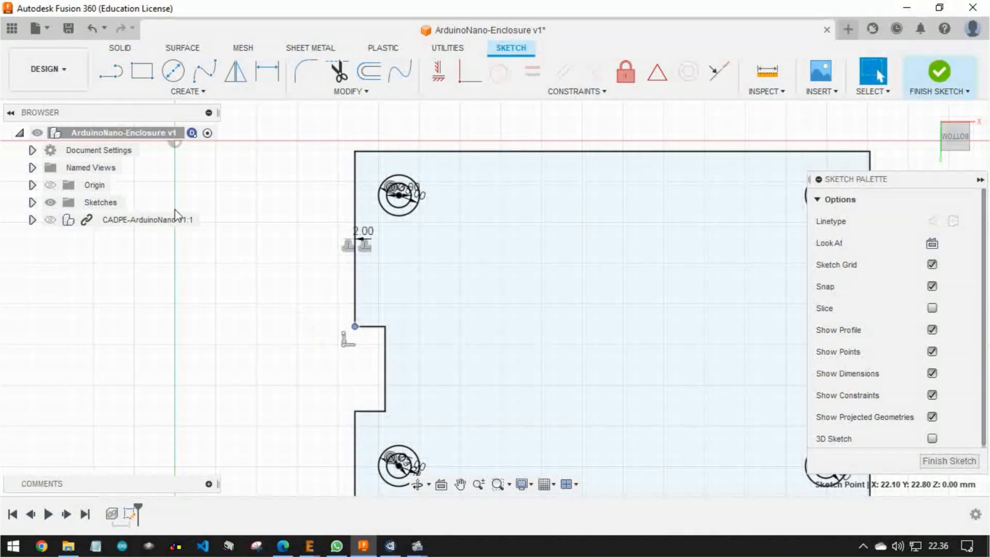
{"action": "left_click", "coordinate": [110, 78]}
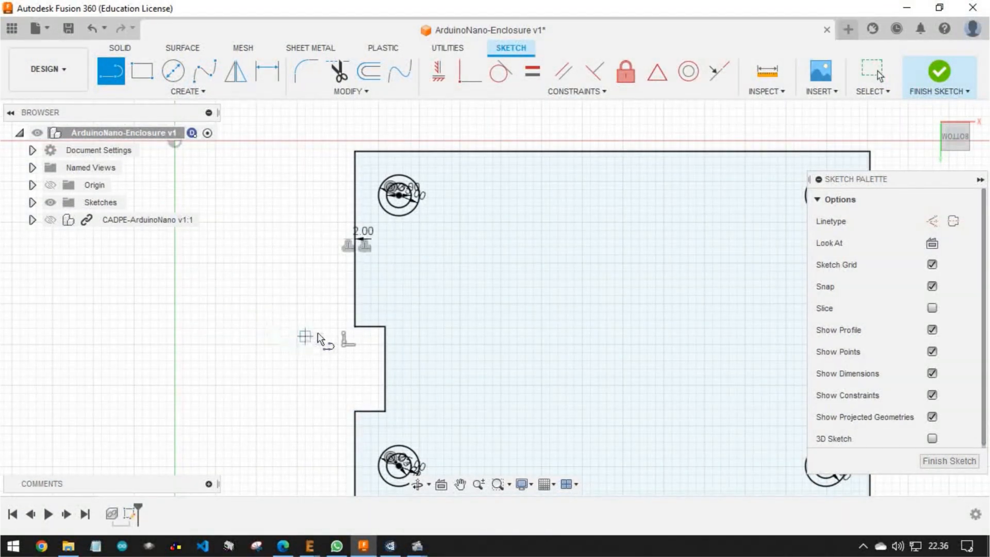
{"action": "scroll", "coordinate": [354, 328], "scroll_direction": "up", "scroll_amount": 5}
{"action": "left_click", "coordinate": [358, 323]}
{"action": "middle_click_drag", "start_coordinate": [373, 400], "coordinate": [429, 263]}
{"action": "middle_click_drag", "start_coordinate": [403, 382], "coordinate": [431, 218]}
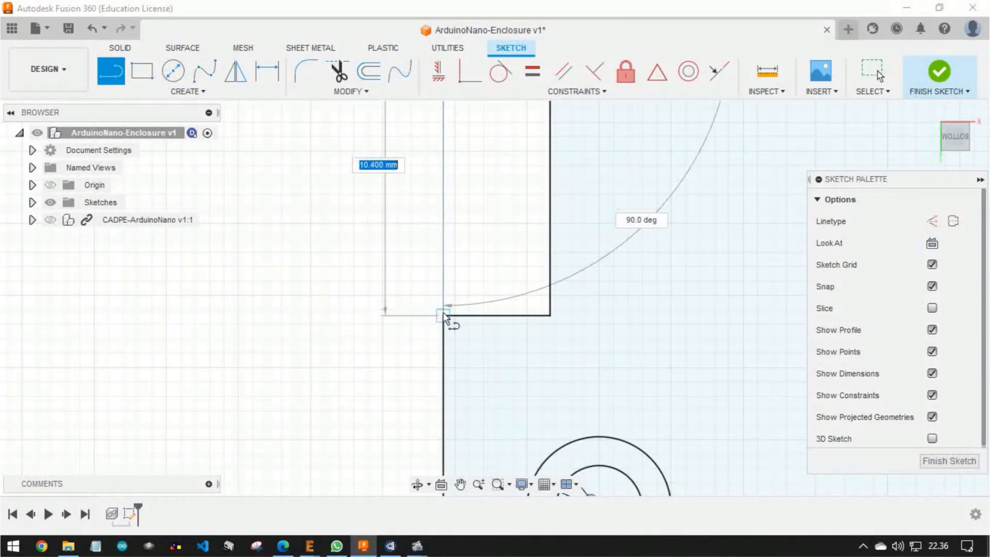
{"action": "left_click", "coordinate": [443, 312]}
{"action": "scroll", "coordinate": [510, 310], "scroll_direction": "down", "scroll_amount": 2}
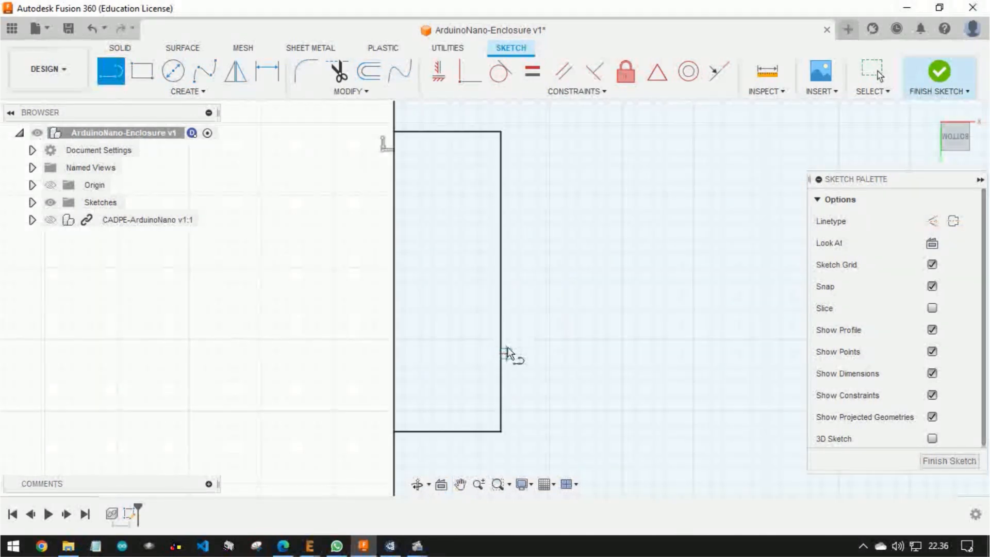
{"action": "key", "text": "Escape"}
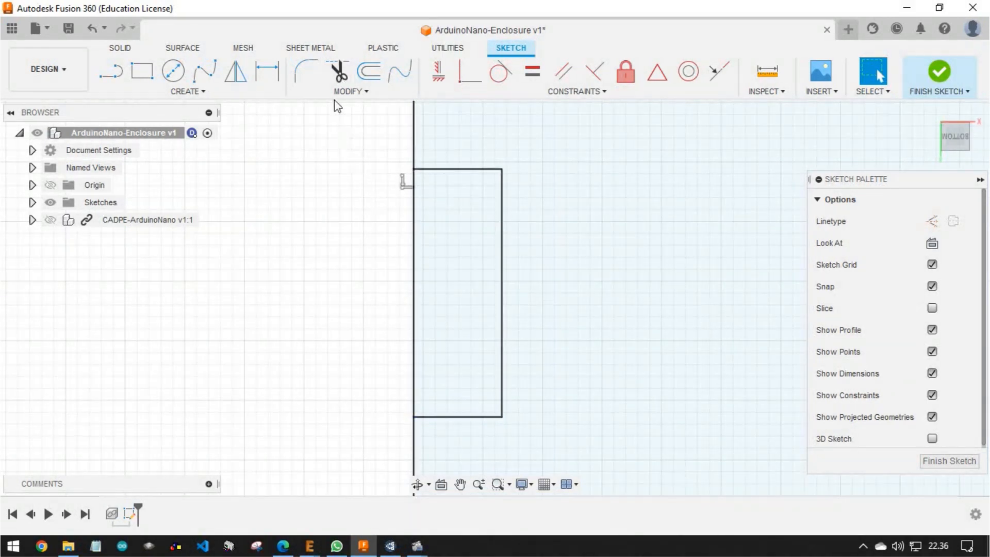
Trim away the notch's three inner edges so the offset outline becomes a plain rectangle
{"action": "left_click", "coordinate": [335, 76]}
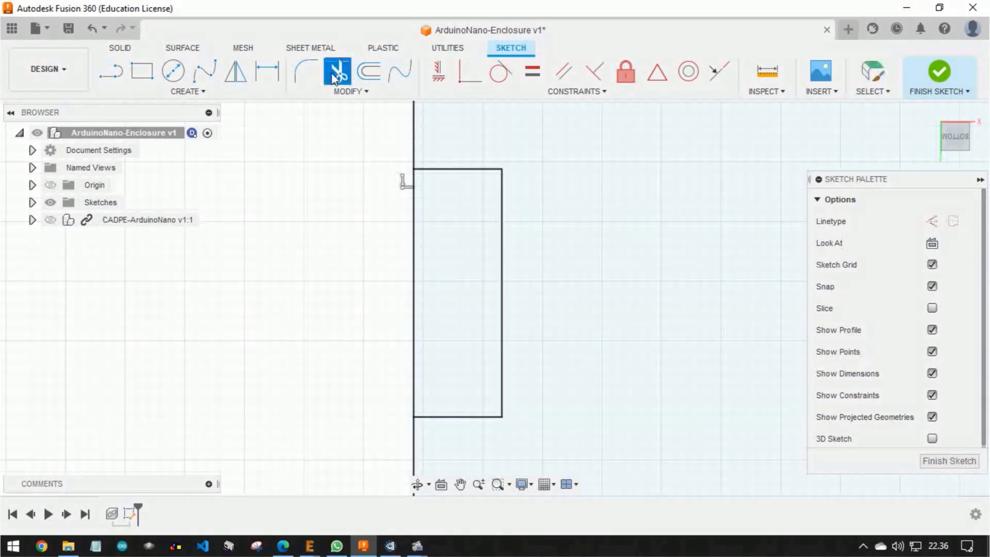
{"action": "left_click", "coordinate": [447, 169]}
{"action": "left_click", "coordinate": [503, 205]}
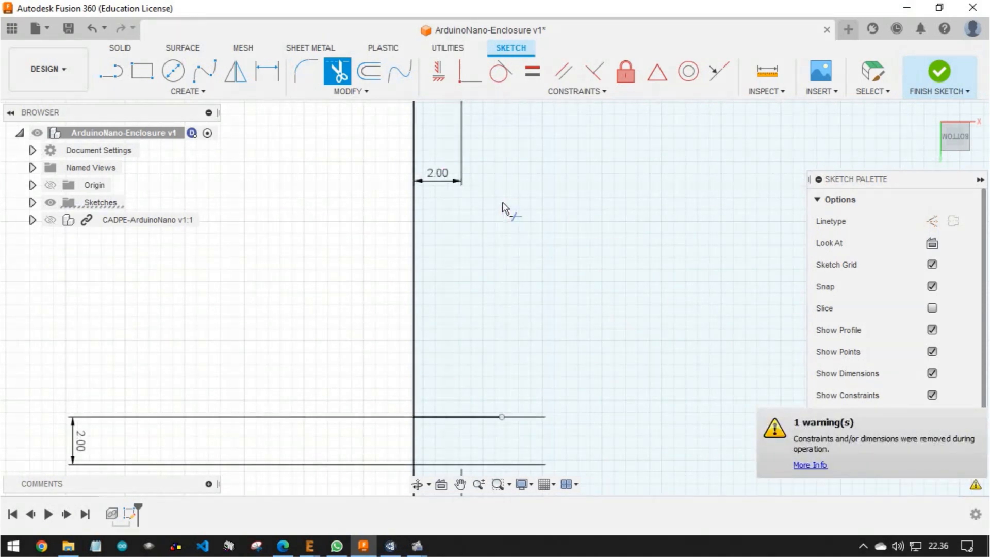
{"action": "left_click", "coordinate": [462, 418]}
{"action": "middle_click_drag", "start_coordinate": [466, 433], "coordinate": [470, 265]}
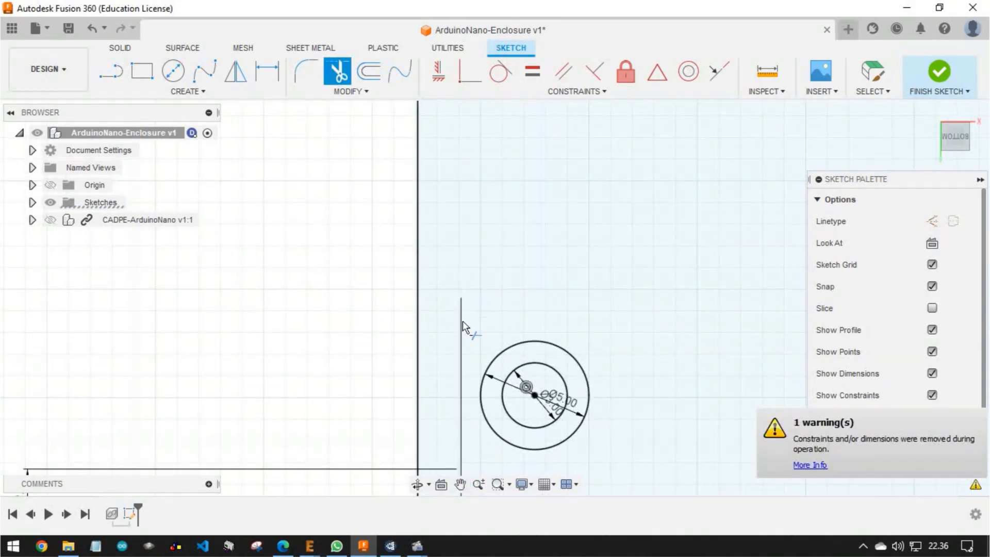
{"action": "mouse_move", "coordinate": [460, 324]}
{"action": "middle_mouse_down"}
{"action": "mouse_move", "coordinate": [448, 357]}
{"action": "mouse_move", "coordinate": [448, 221]}
{"action": "middle_mouse_up"}
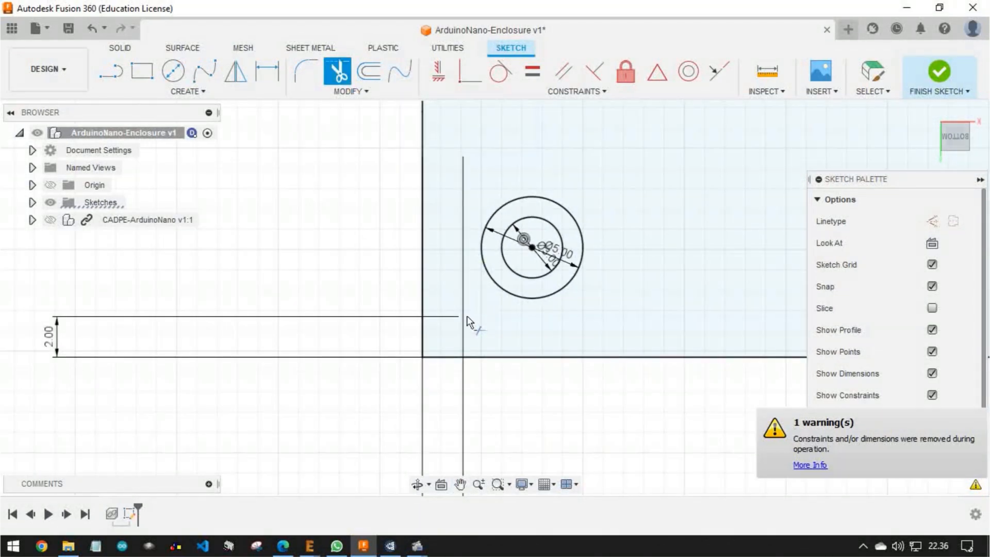
{"action": "key", "text": "ctrl+z"}
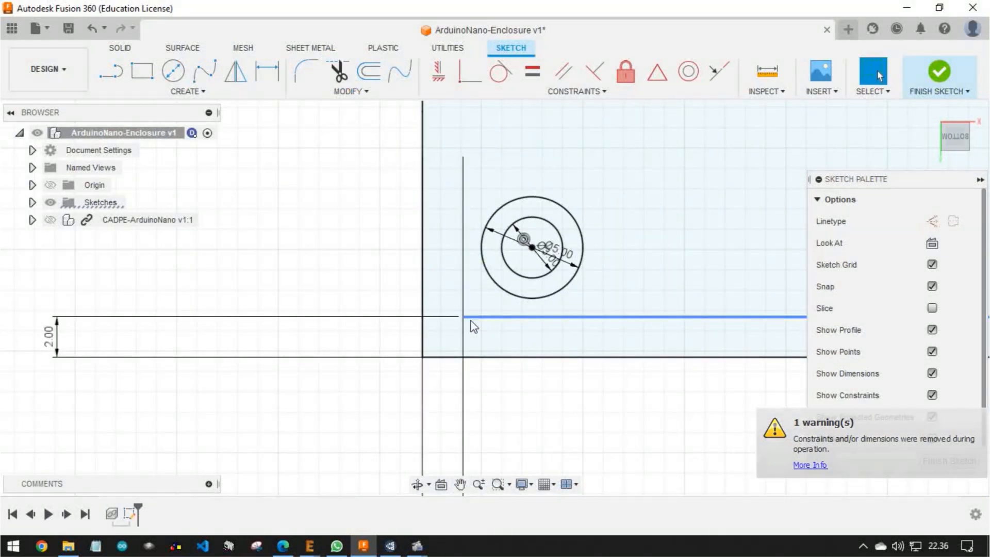
Delete the leftover 2 mm offset dimensions along the rectangle's bottom edge and at its lower-left corner
{"action": "left_click", "coordinate": [453, 338]}
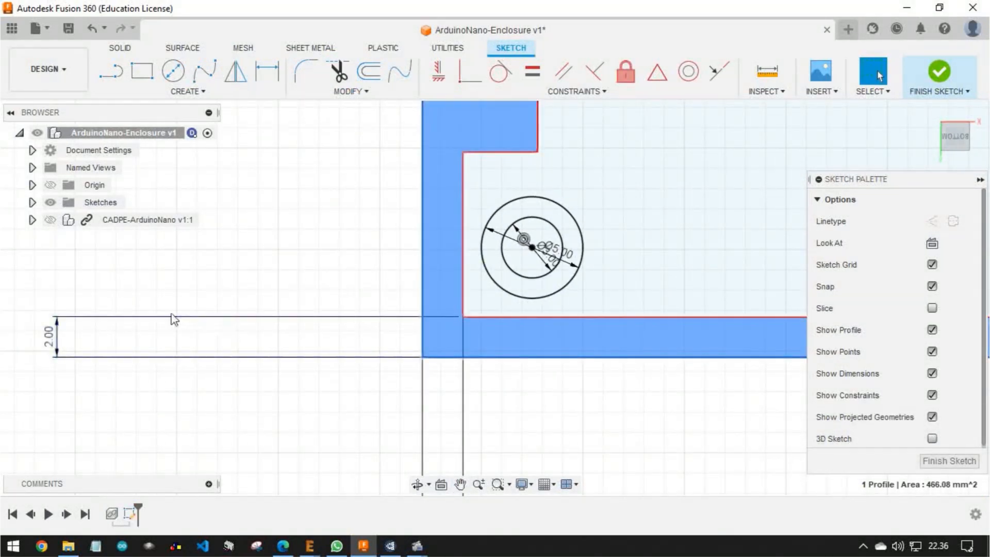
{"action": "left_click", "coordinate": [67, 323]}
{"action": "scroll", "coordinate": [67, 322], "scroll_direction": "down", "scroll_amount": 5}
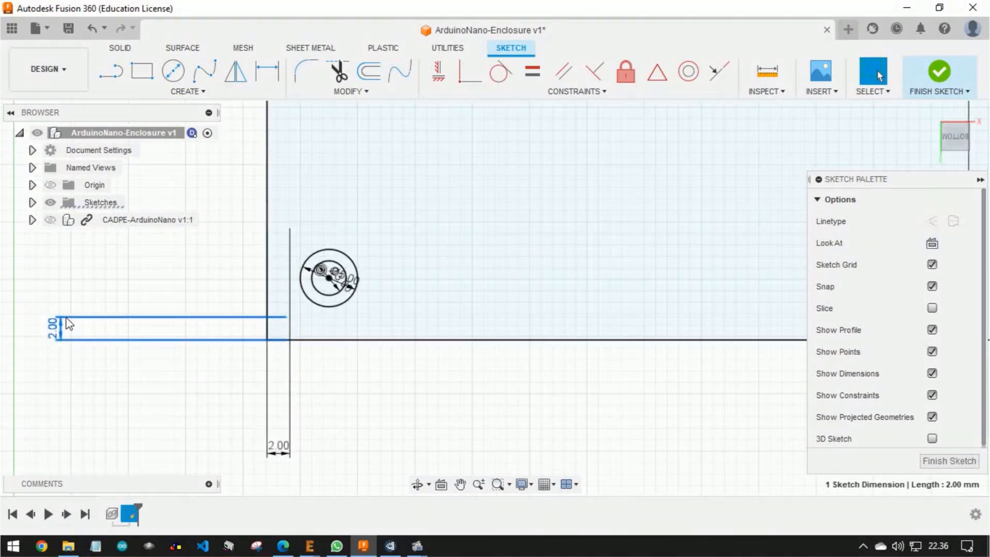
{"action": "key", "text": "Delete"}
{"action": "left_click", "coordinate": [202, 403]}
{"action": "key", "text": "Delete"}
{"action": "middle_click_drag", "start_coordinate": [488, 278], "coordinate": [414, 384]}
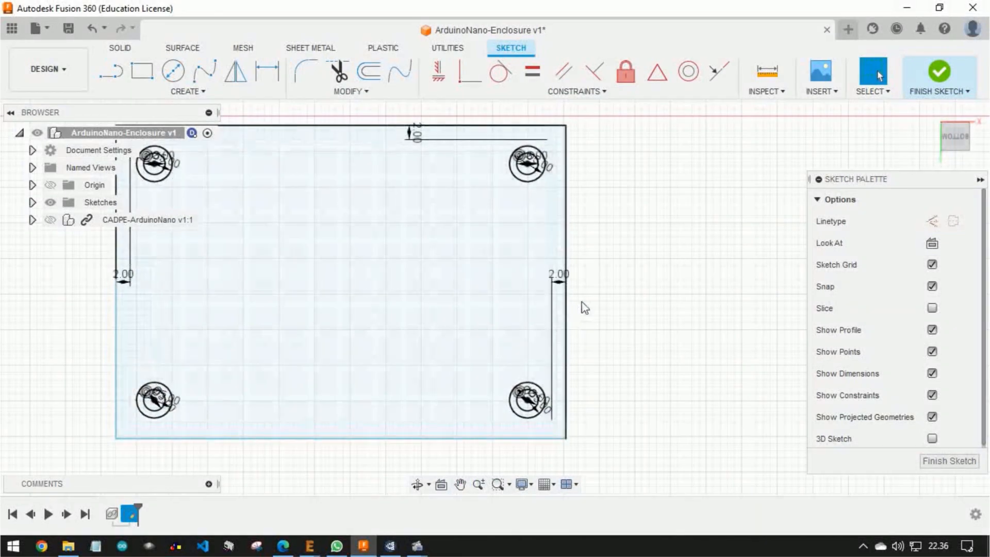
Delete the remaining 2 mm offset dimensions on the rectangle's right, top and upper-left edges
{"action": "left_click", "coordinate": [557, 280]}
{"action": "key", "text": "Delete"}
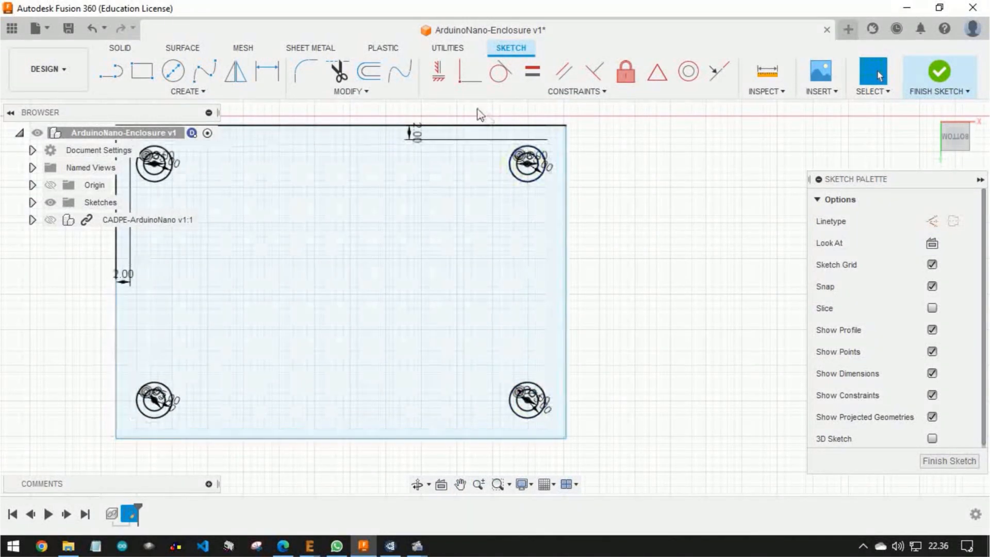
{"action": "left_click", "coordinate": [412, 134]}
{"action": "key", "text": "Delete"}
{"action": "middle_click_drag", "start_coordinate": [355, 207], "coordinate": [499, 260]}
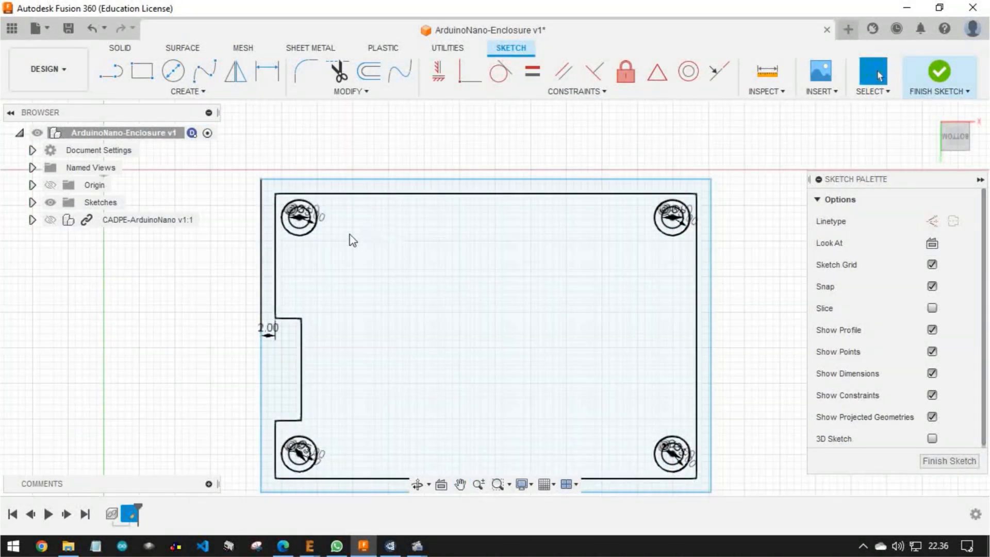
{"action": "left_click", "coordinate": [265, 333]}
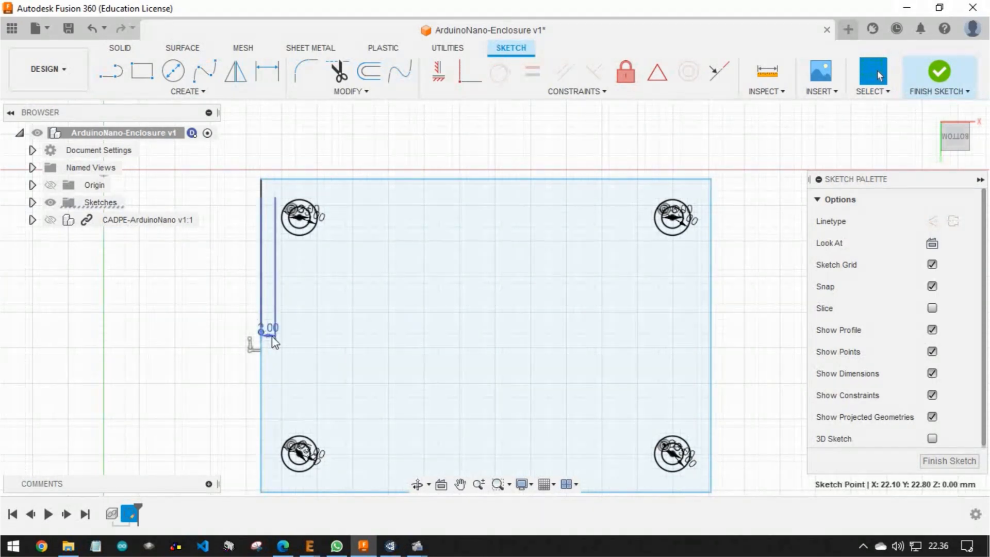
{"action": "left_click", "coordinate": [271, 335]}
{"action": "key", "text": "Delete"}
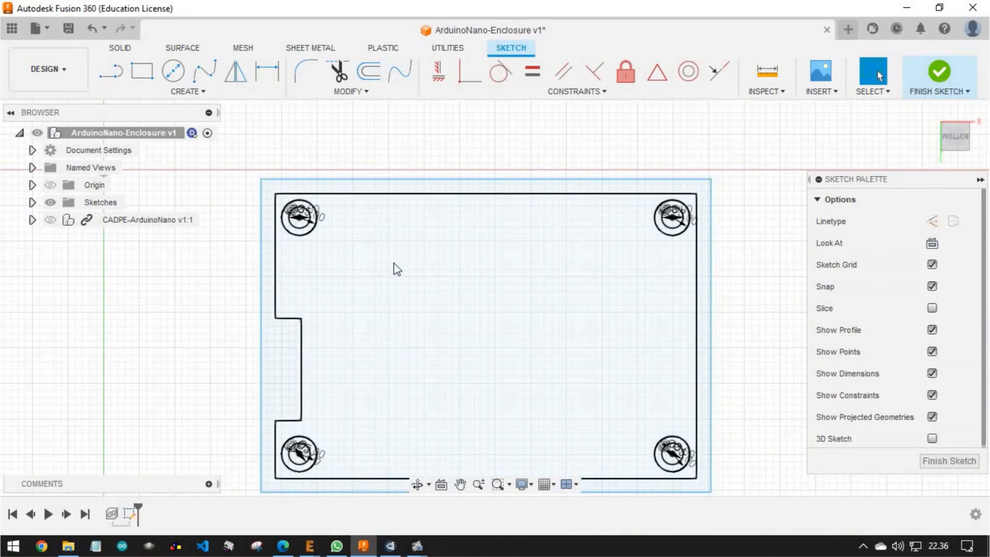
Offset the rectangular outline outward by 2 mm to form the wall profile and finish the sketch
{"action": "left_click", "coordinate": [309, 180]}
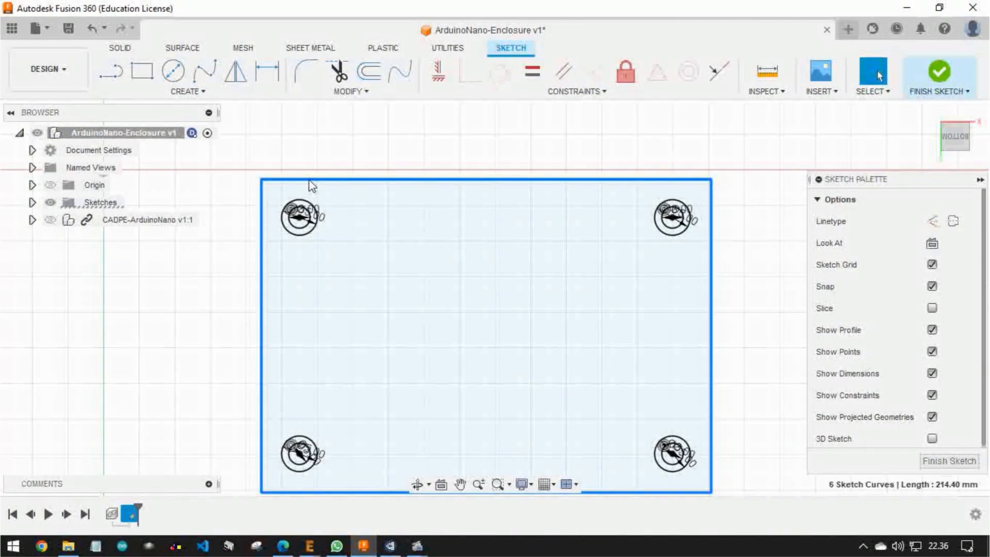
{"action": "left_click", "coordinate": [332, 158]}
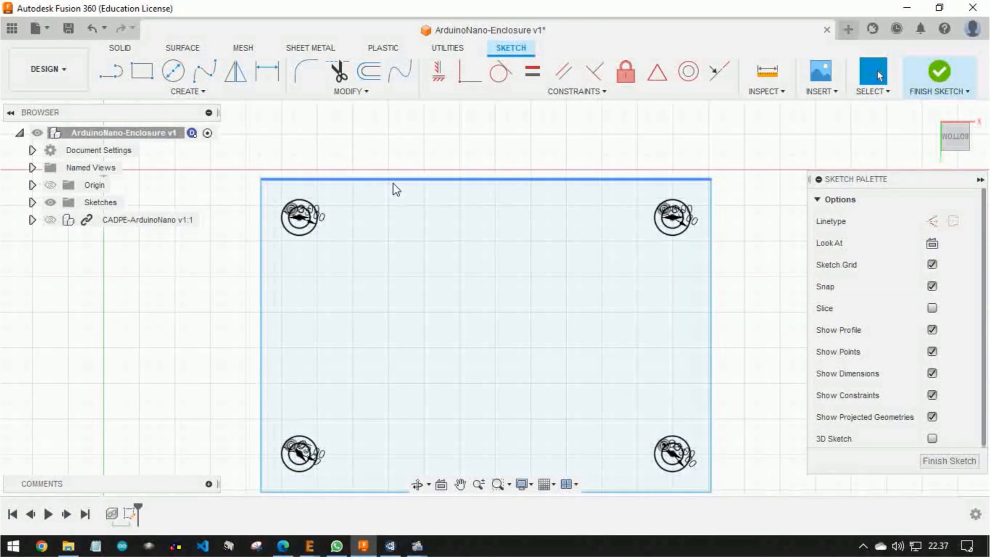
{"action": "left_click", "coordinate": [479, 183]}
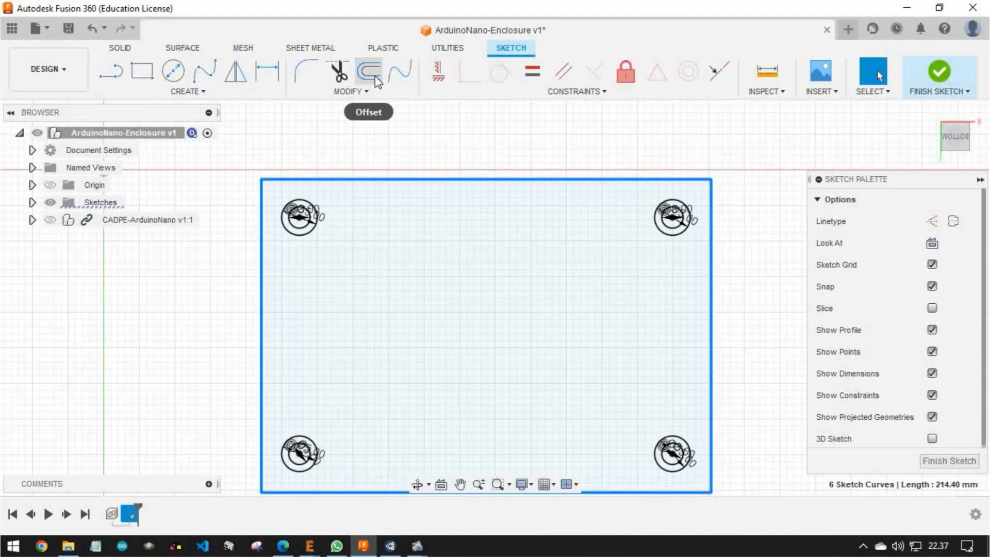
{"action": "left_click", "coordinate": [369, 72]}
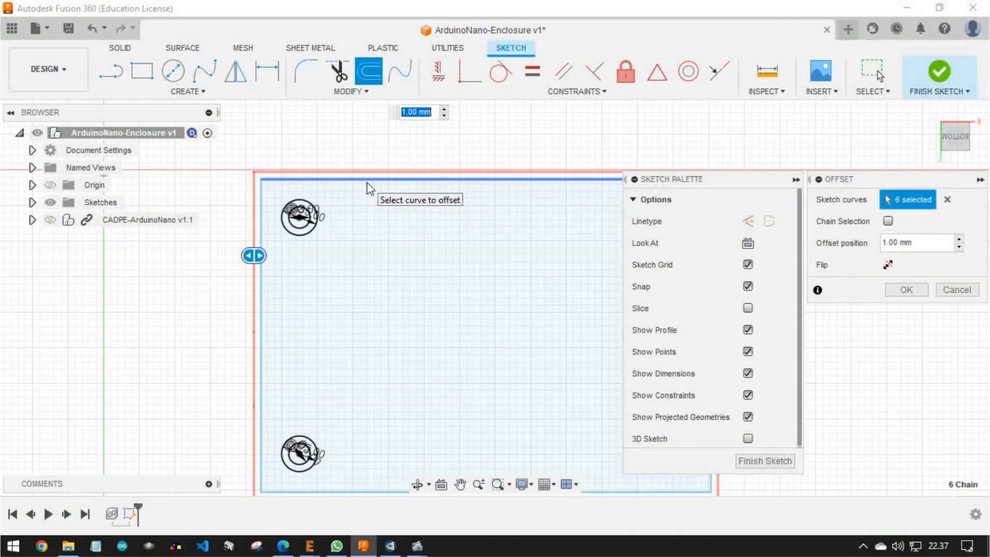
{"action": "key", "text": "Return"}
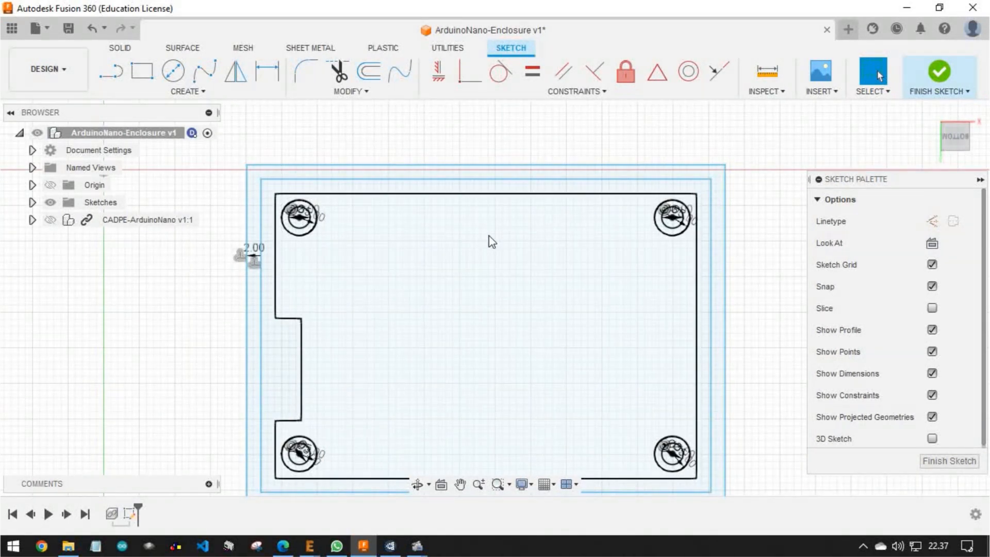
{"action": "key", "text": "Delete"}
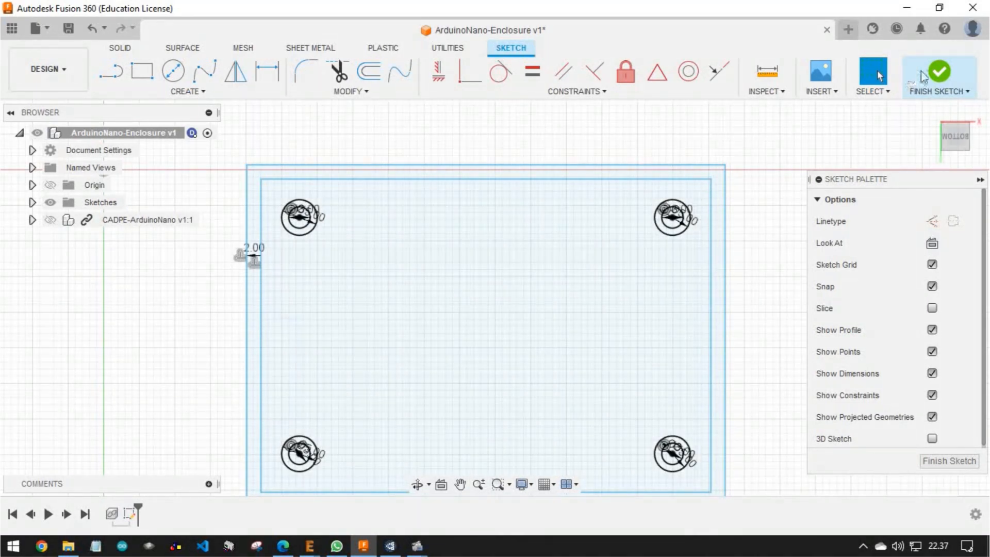
{"action": "left_click", "coordinate": [939, 77]}
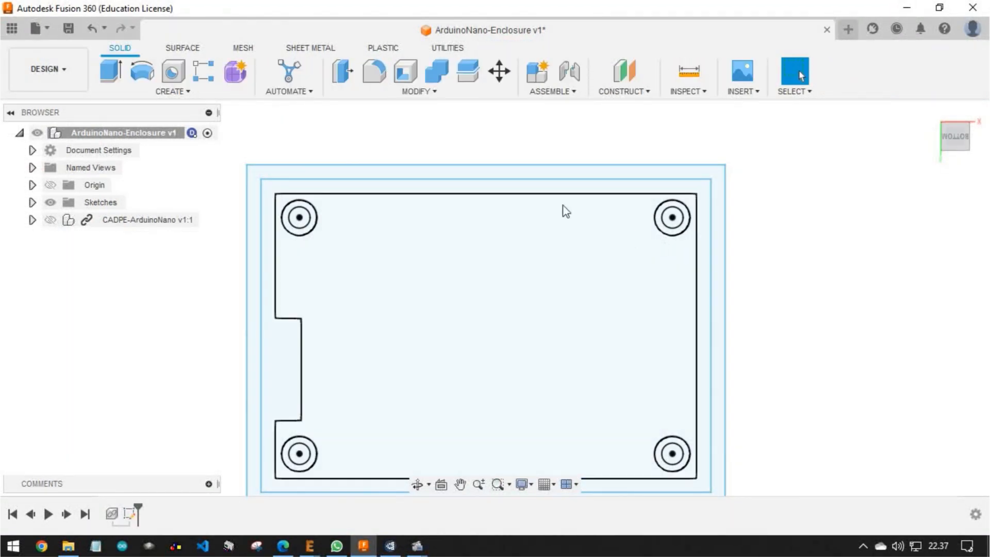
{"action": "middle_click_drag", "start_coordinate": [377, 323], "coordinate": [369, 260], "text": "shift"}
{"action": "middle_click_drag", "start_coordinate": [337, 319], "coordinate": [449, 254]}
{"action": "scroll", "coordinate": [469, 323], "scroll_direction": "up", "scroll_amount": 5}
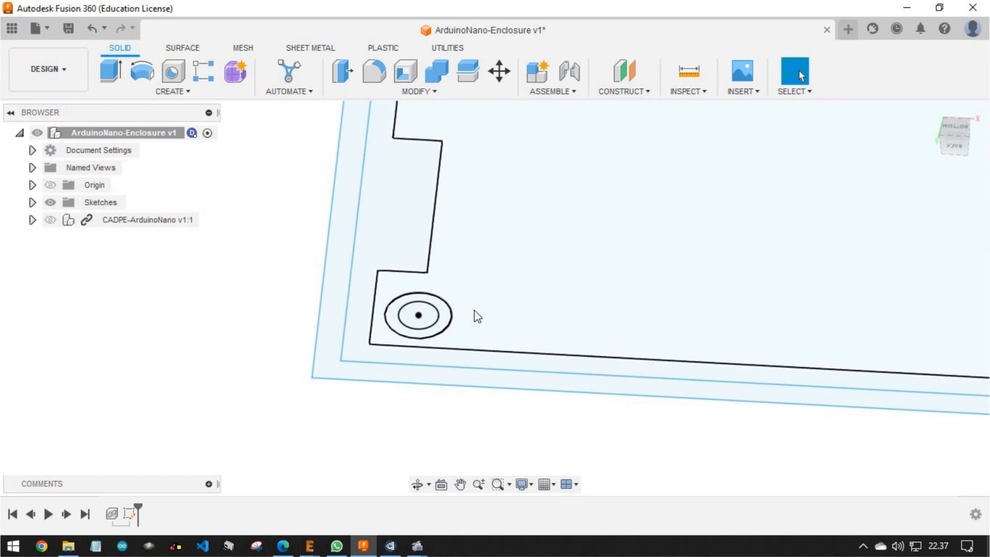
{"action": "scroll", "coordinate": [477, 316], "scroll_direction": "down", "scroll_amount": 3}
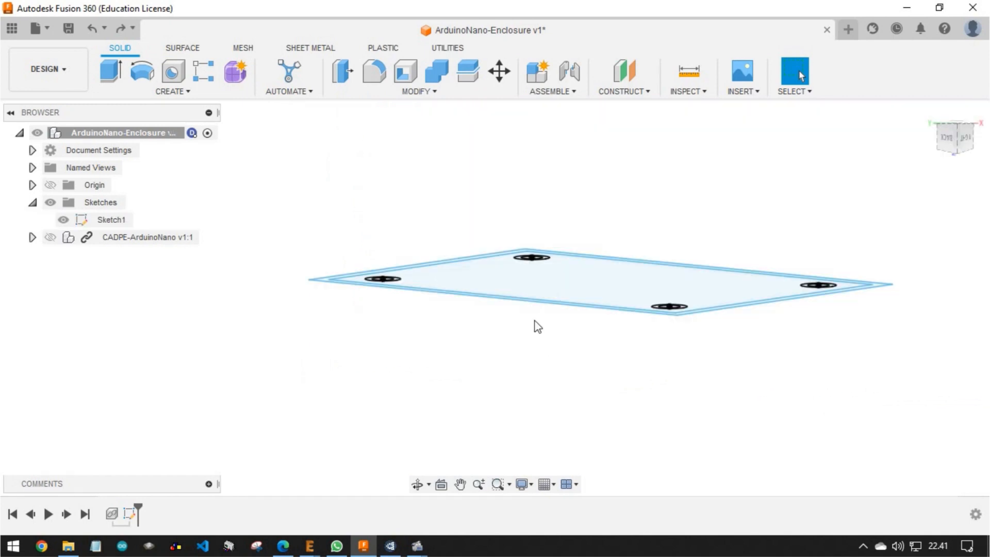
{"action": "middle_click_drag", "start_coordinate": [537, 326], "coordinate": [687, 270], "text": "shift"}
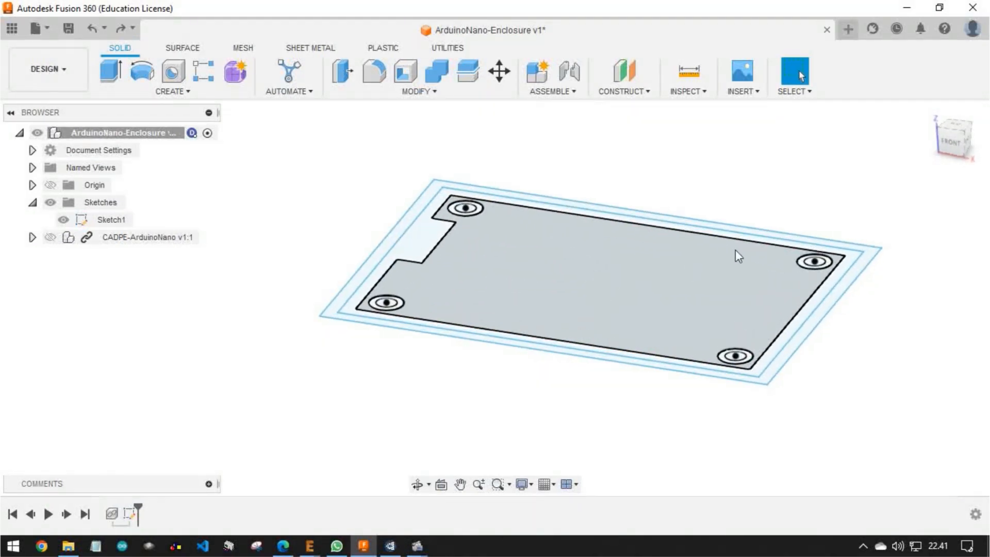
{"action": "middle_click_drag", "start_coordinate": [725, 186], "coordinate": [754, 214], "text": "shift"}
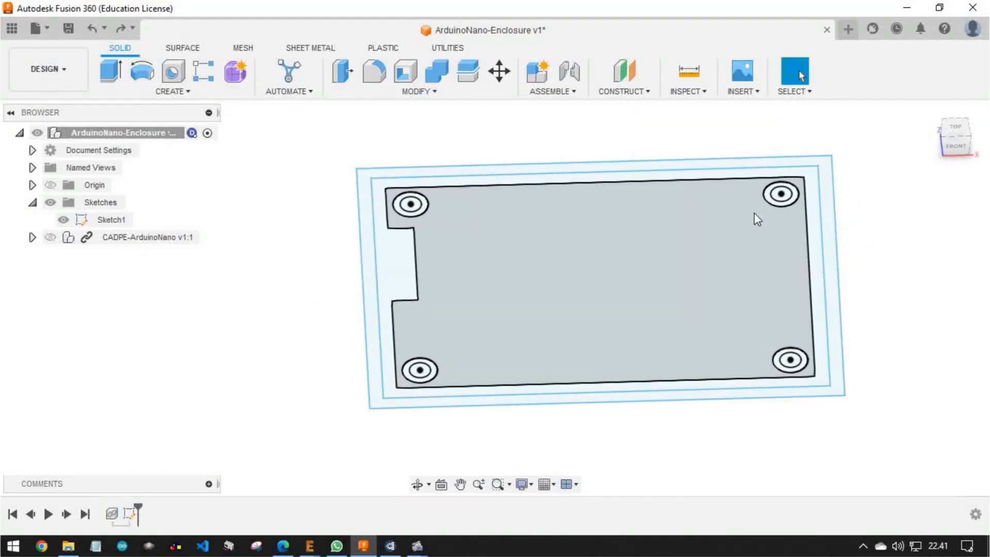
Show the Arduino Nano board over the sketch, inspect its fit from above and below, and hide it again
{"action": "scroll", "coordinate": [756, 219], "scroll_direction": "down", "scroll_amount": 3}
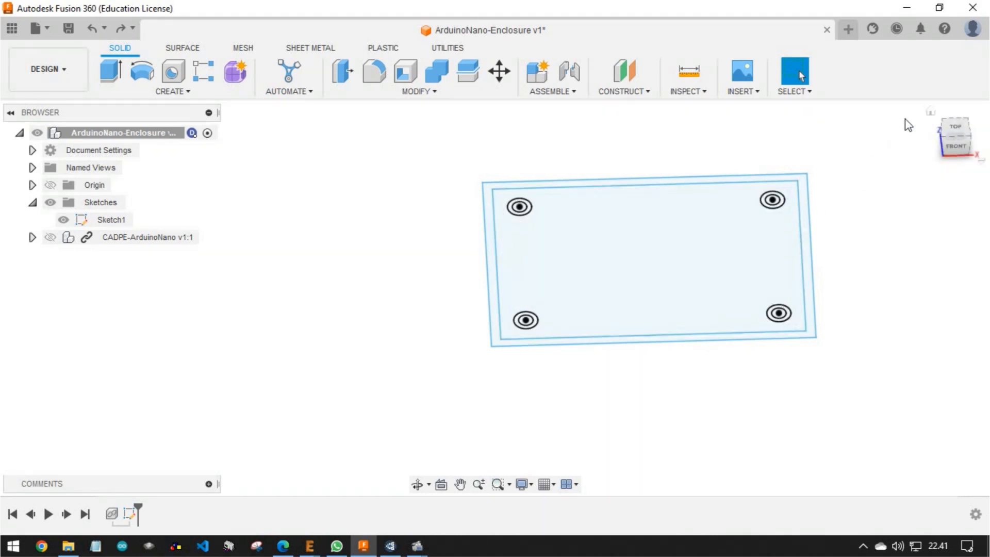
{"action": "middle_click_drag", "start_coordinate": [734, 227], "coordinate": [676, 206], "text": "shift"}
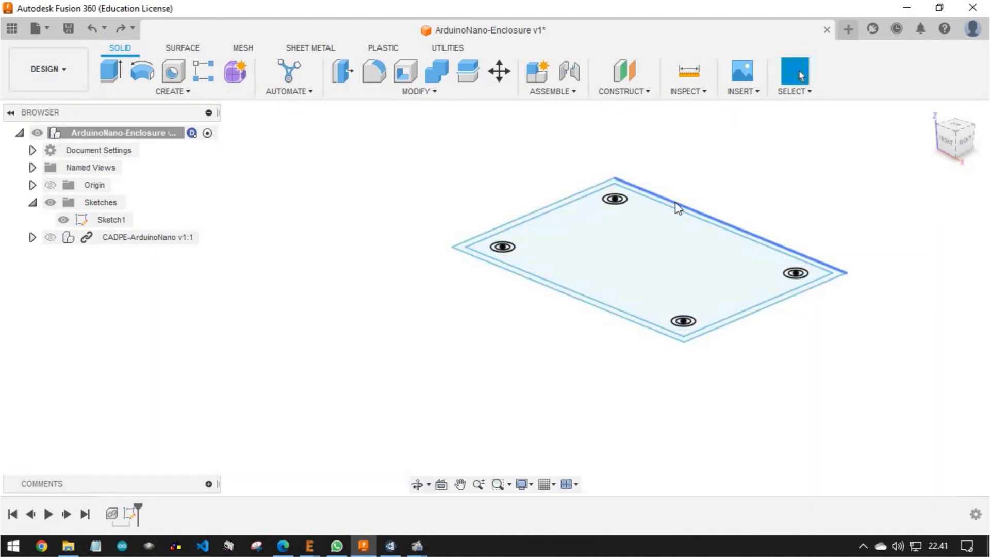
{"action": "scroll", "coordinate": [746, 384], "scroll_direction": "up", "scroll_amount": 4}
{"action": "middle_click_drag", "start_coordinate": [750, 325], "coordinate": [677, 419]}
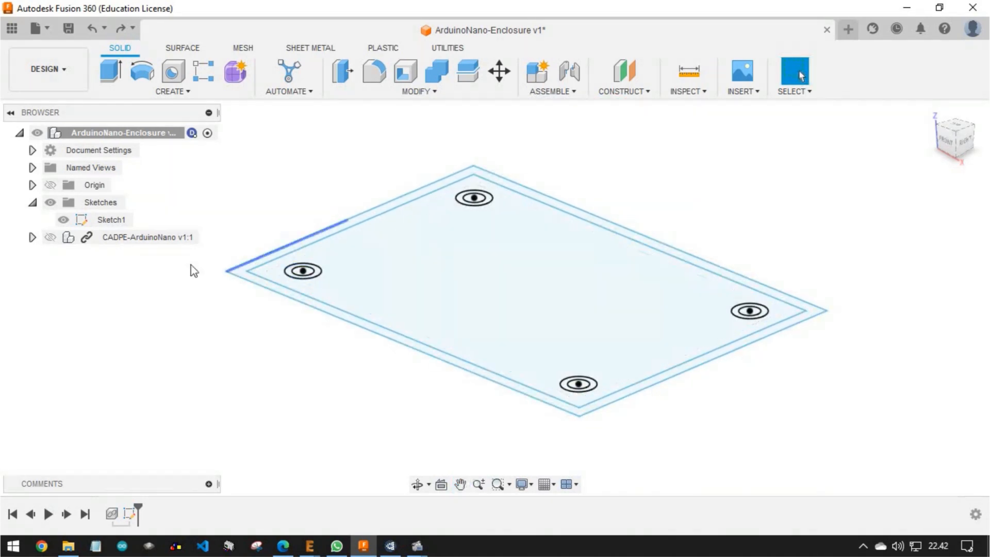
{"action": "left_click", "coordinate": [54, 236]}
{"action": "middle_click_drag", "start_coordinate": [376, 347], "coordinate": [362, 269], "text": "shift"}
{"action": "middle_click_drag", "start_coordinate": [552, 240], "coordinate": [595, 368], "text": "shift"}
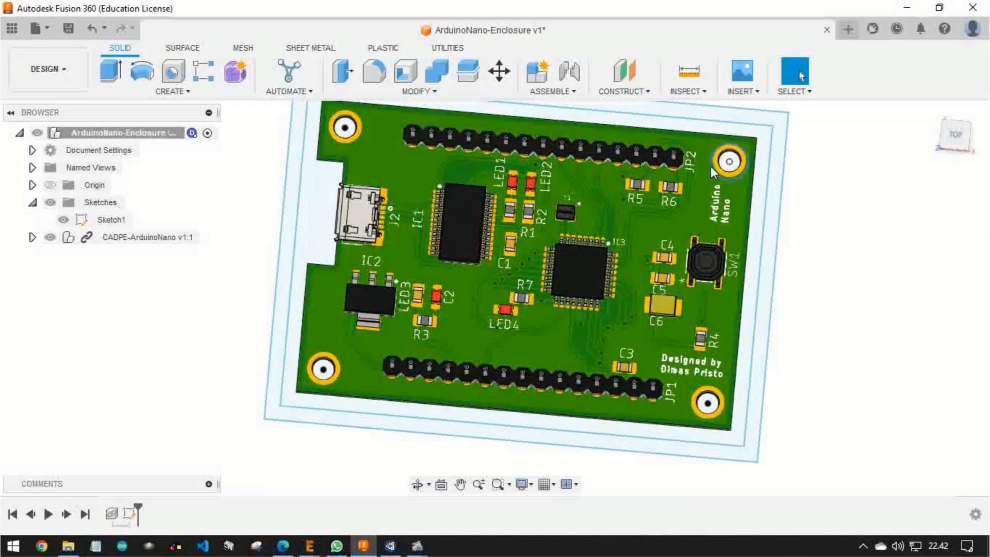
{"action": "middle_click_drag", "start_coordinate": [720, 406], "coordinate": [701, 244], "text": "shift"}
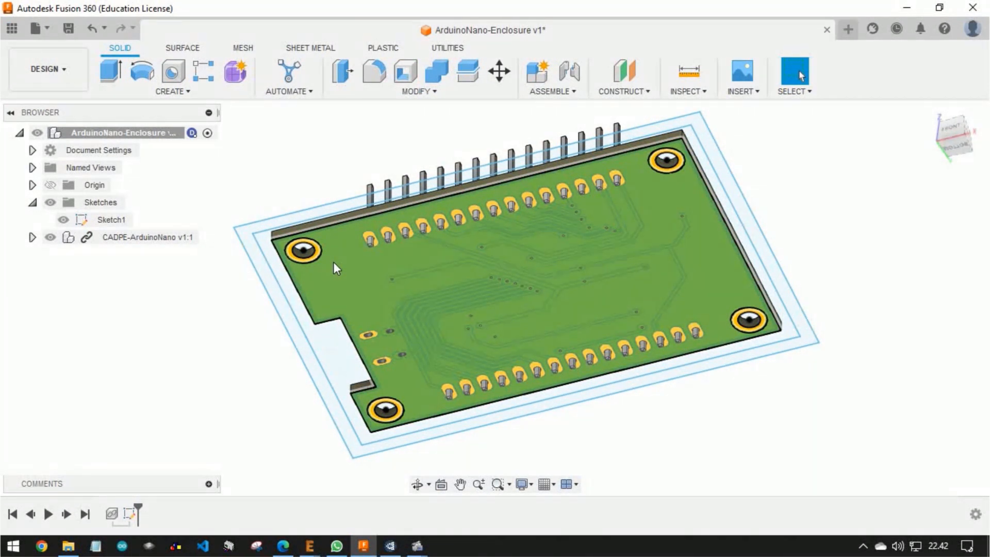
{"action": "left_click", "coordinate": [52, 243]}
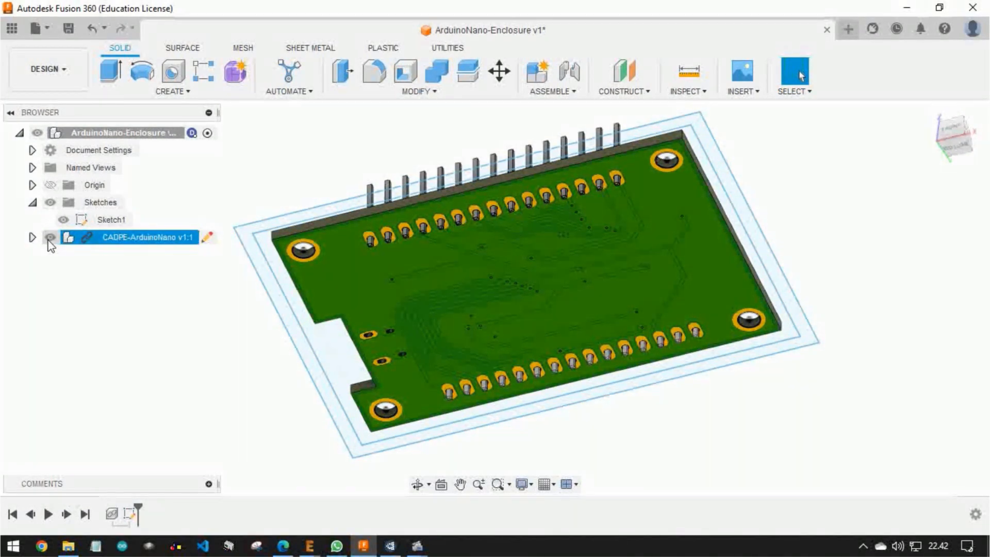
{"action": "left_click", "coordinate": [49, 238]}
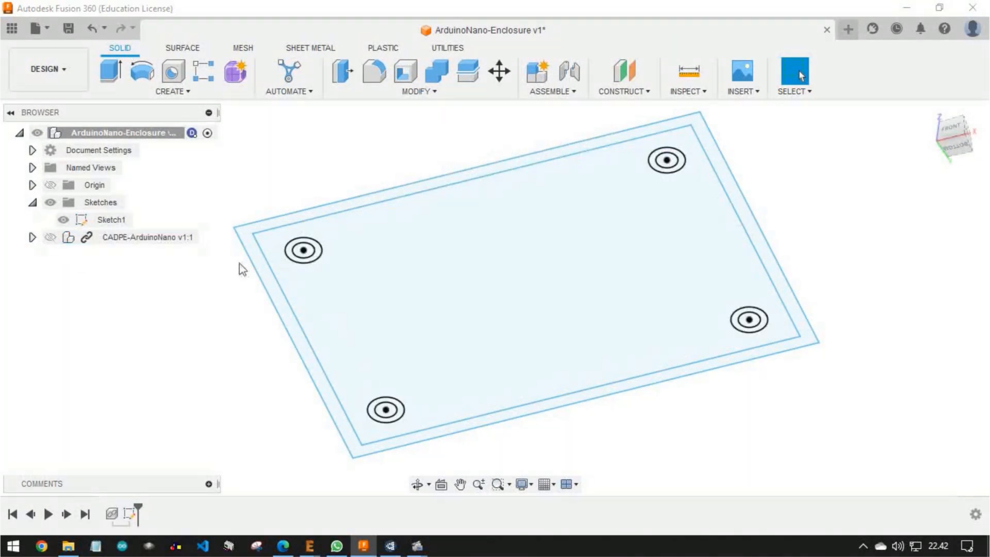
Select all profiles of the enclosure sketch and set up an Extrude with its direction on Two Sides
{"action": "middle_click_drag", "start_coordinate": [557, 229], "coordinate": [525, 322], "text": "shift"}
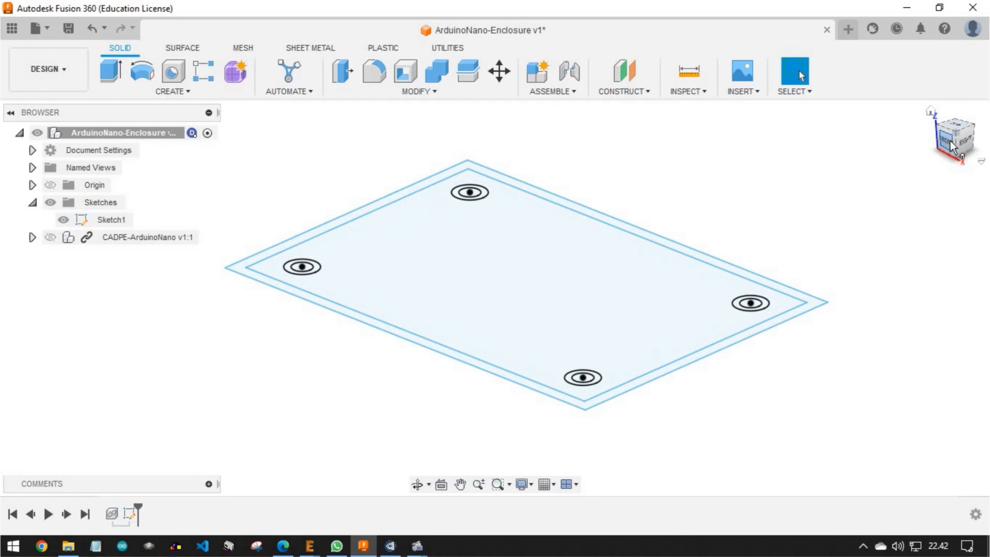
{"action": "mouse_move", "coordinate": [532, 305]}
{"action": "middle_mouse_down", "text": "shift"}
{"action": "mouse_move", "coordinate": [519, 288]}
{"action": "mouse_move", "coordinate": [520, 299]}
{"action": "middle_mouse_up", "text": "shift"}
{"action": "scroll", "coordinate": [376, 283], "scroll_direction": "up", "scroll_amount": 3}
{"action": "scroll", "coordinate": [377, 283], "scroll_direction": "down", "scroll_amount": 6}
{"action": "middle_click_drag", "start_coordinate": [376, 283], "coordinate": [391, 303], "text": "shift"}
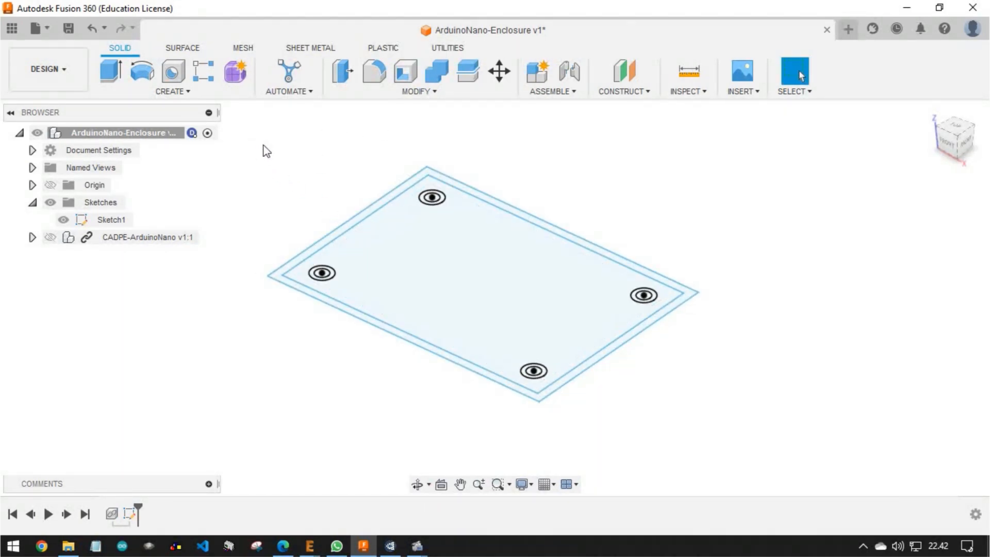
{"action": "mouse_move", "coordinate": [244, 135]}
{"action": "left_mouse_down"}
{"action": "mouse_move", "coordinate": [393, 289]}
{"action": "mouse_move", "coordinate": [610, 397]}
{"action": "mouse_move", "coordinate": [746, 407]}
{"action": "left_mouse_up"}
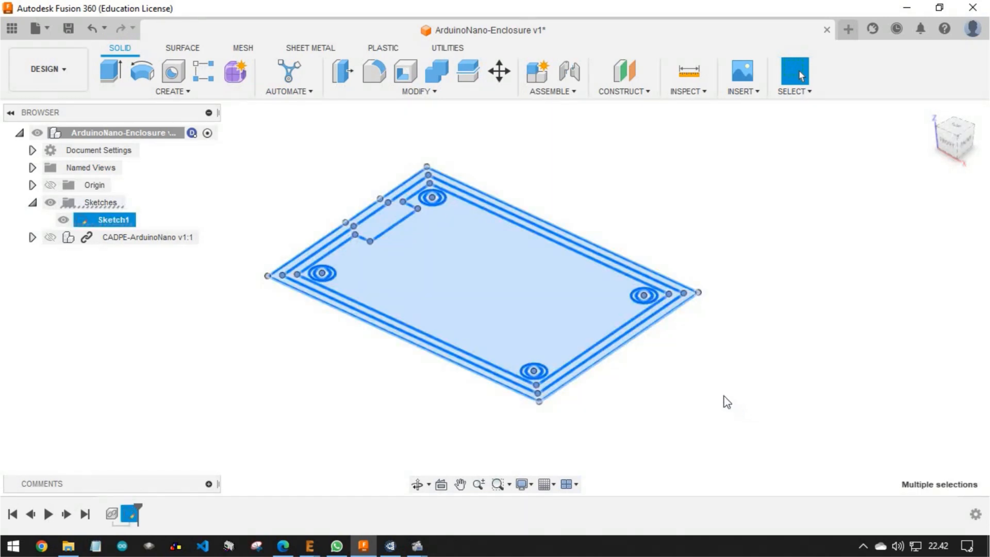
{"action": "mouse_move", "coordinate": [611, 379]}
{"action": "middle_mouse_down", "text": "shift"}
{"action": "mouse_move", "coordinate": [637, 350]}
{"action": "mouse_move", "coordinate": [667, 359]}
{"action": "middle_mouse_up", "text": "shift"}
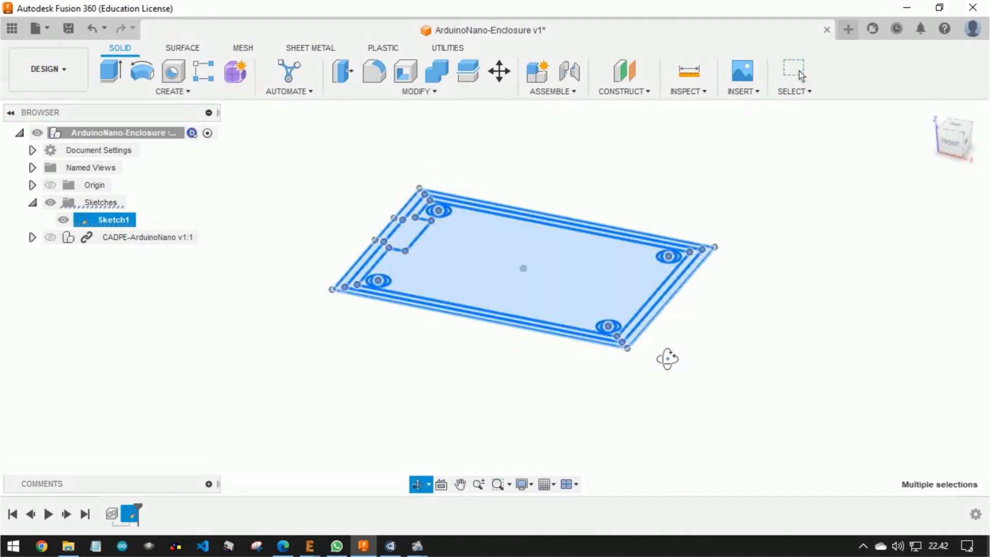
{"action": "left_click", "coordinate": [111, 74]}
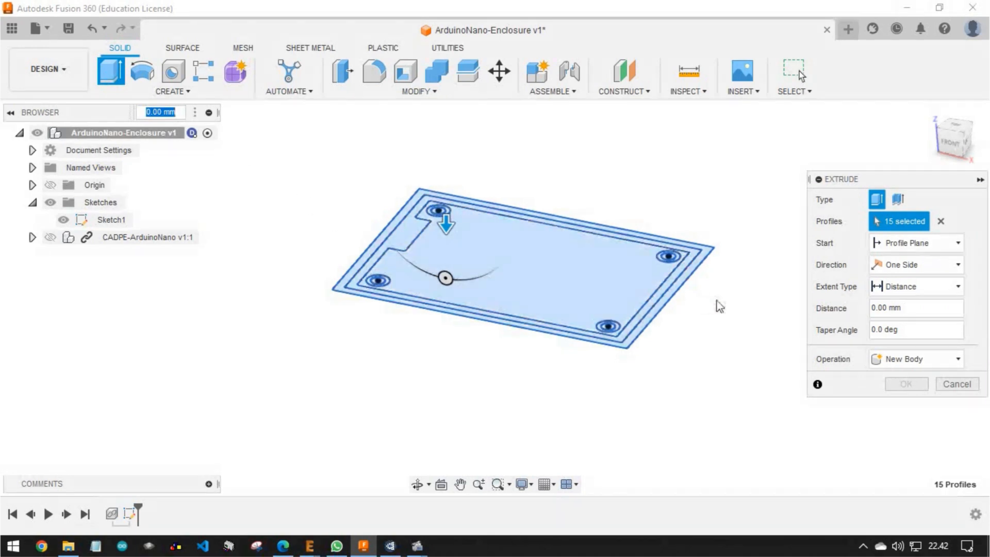
{"action": "left_click", "coordinate": [892, 262]}
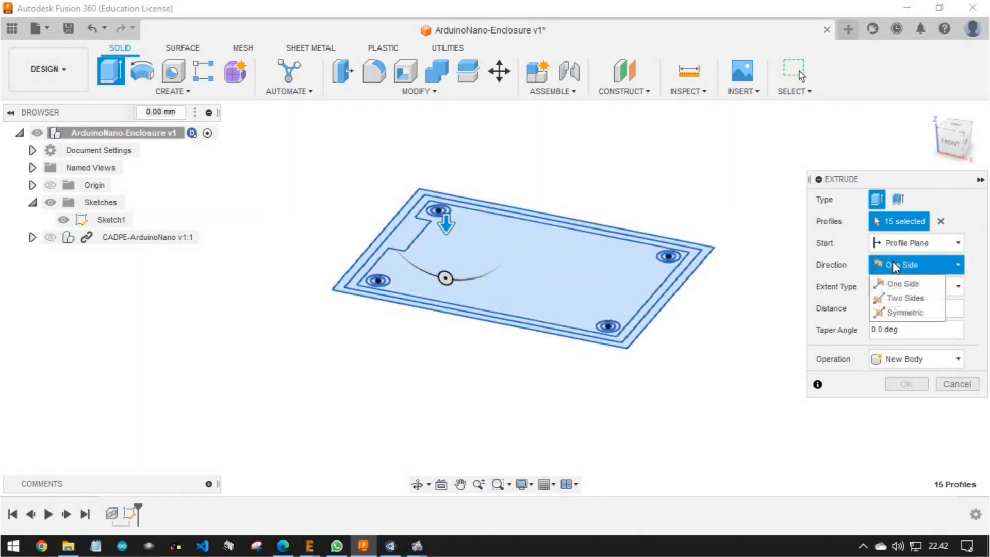
{"action": "left_click", "coordinate": [906, 299]}
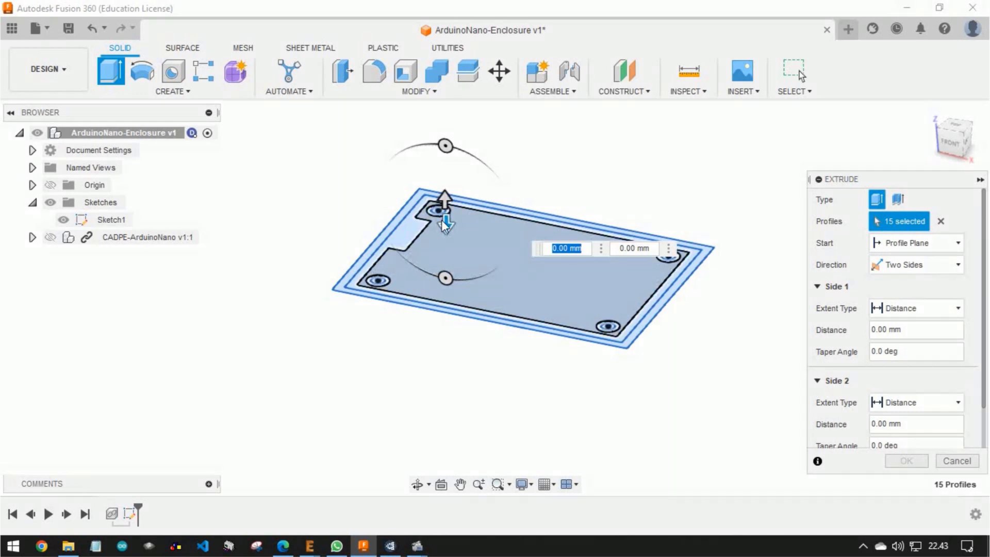
Create the base plate below the sketch plane with a side 1 distance of 5 mm and a side 2 distance of -8 mm
{"action": "left_click_drag", "start_coordinate": [446, 224], "coordinate": [447, 277]}
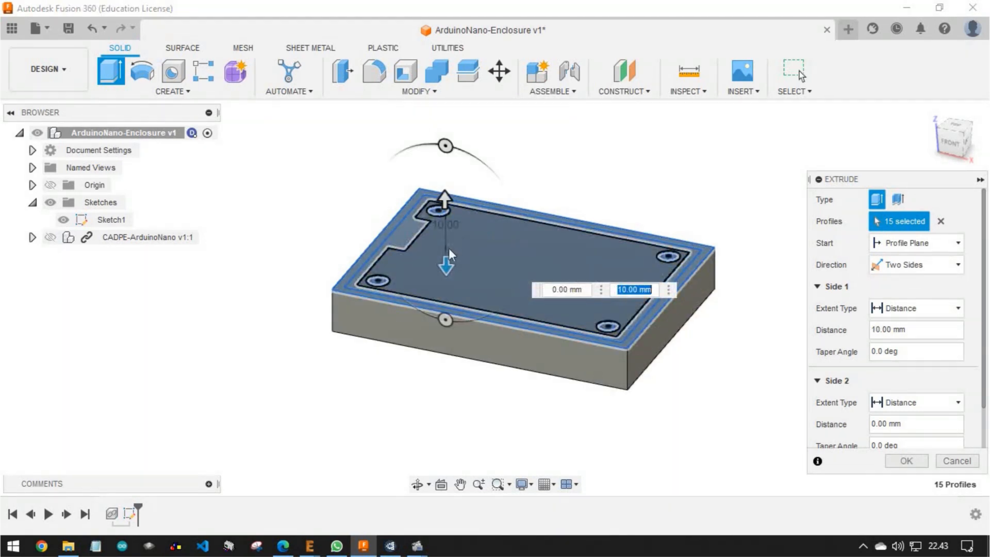
{"action": "left_click", "coordinate": [619, 291]}
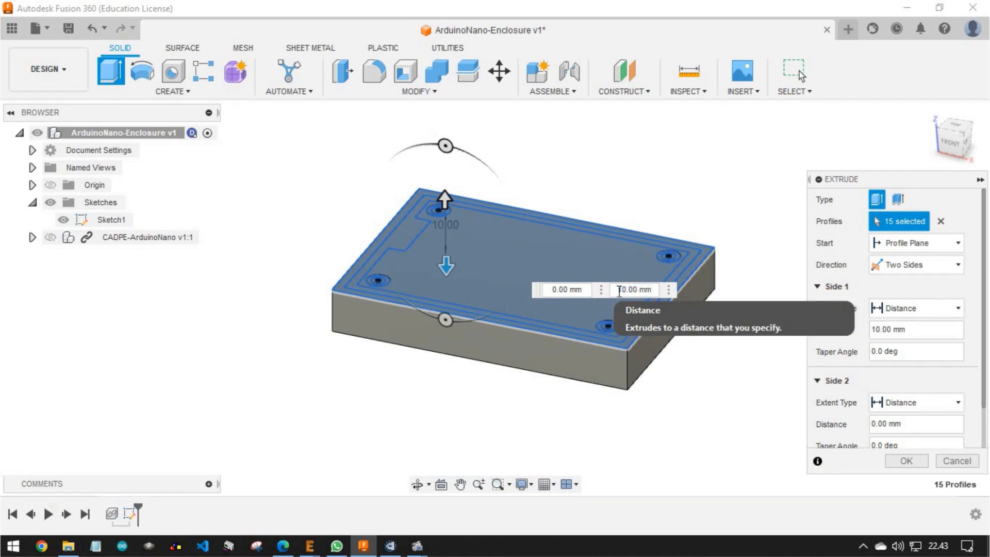
{"action": "type", "text": "5"}
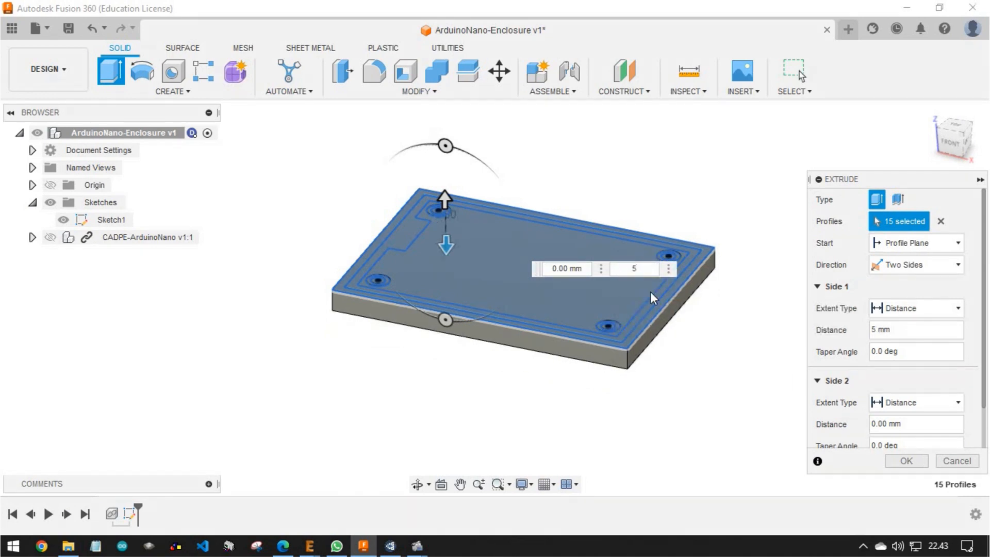
{"action": "left_click_drag", "start_coordinate": [445, 193], "coordinate": [449, 252]}
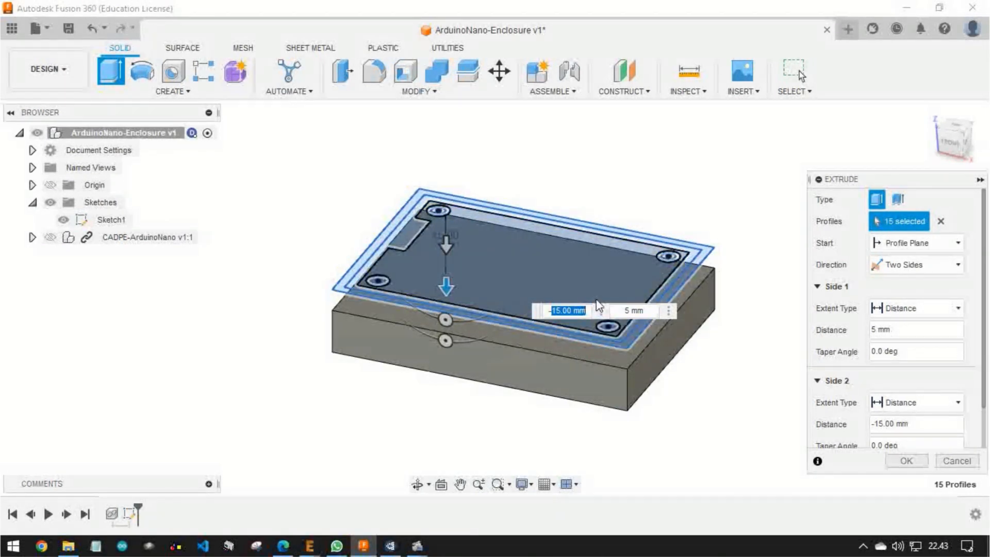
{"action": "key", "text": "Tab"}
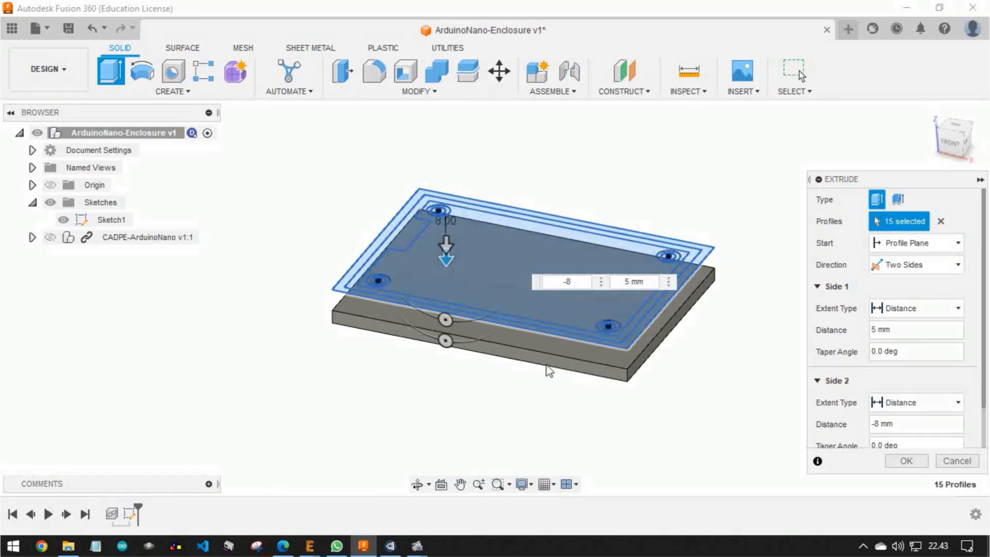
{"action": "scroll", "coordinate": [499, 358], "scroll_direction": "up", "scroll_amount": 5}
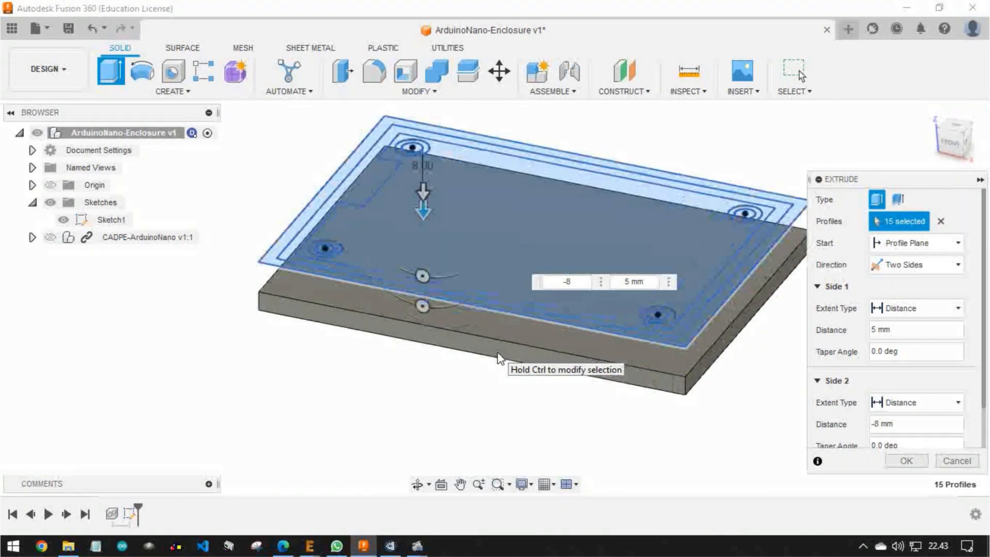
{"action": "scroll", "coordinate": [457, 335], "scroll_direction": "down", "scroll_amount": 4}
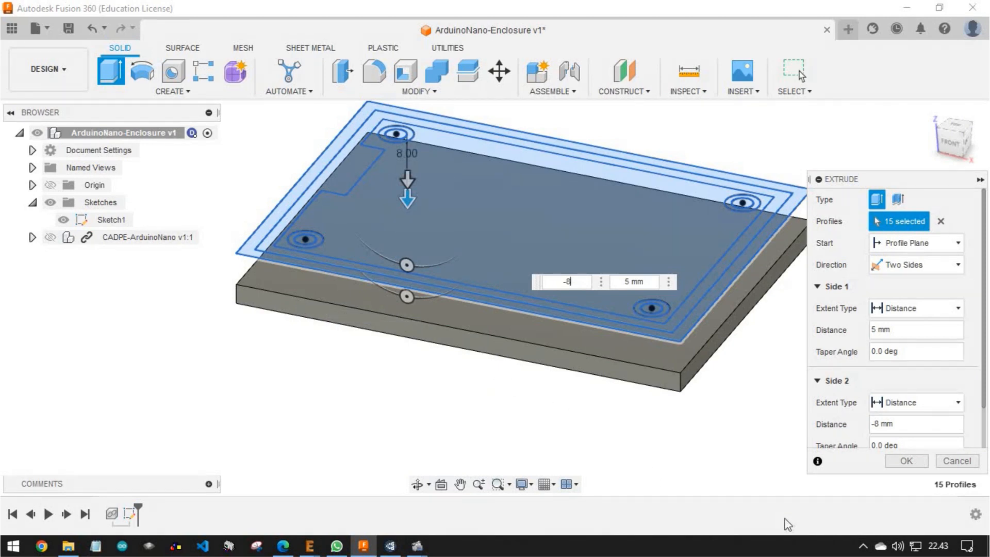
{"action": "left_click", "coordinate": [901, 461]}
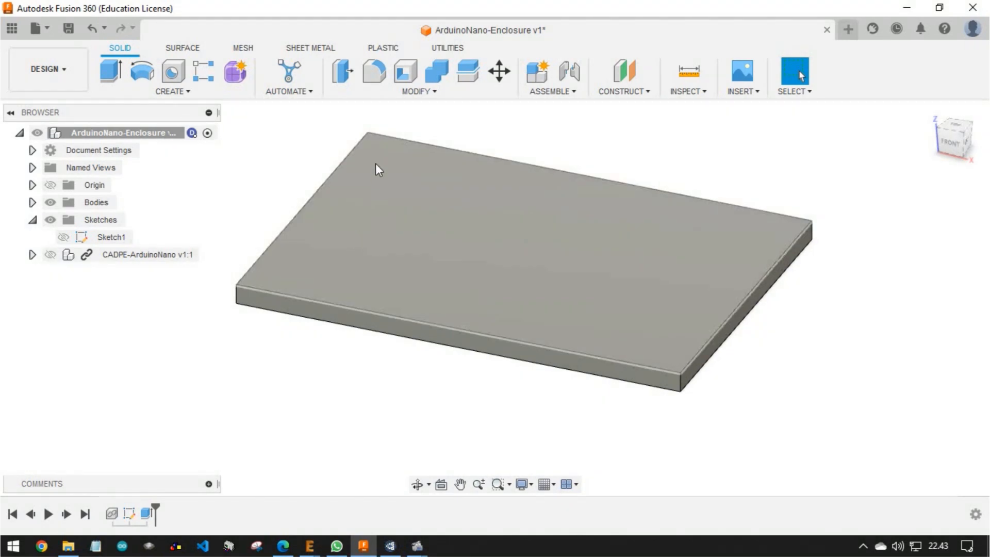
Make Sketch1 visible again above the base plate
{"action": "middle_click_drag", "start_coordinate": [384, 149], "coordinate": [385, 228]}
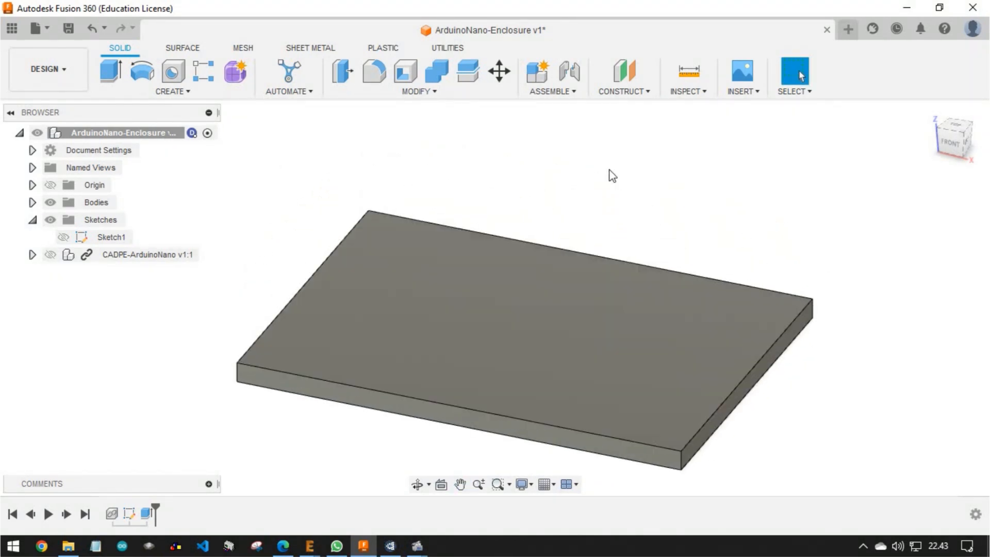
{"action": "left_click", "coordinate": [32, 220]}
{"action": "left_click", "coordinate": [32, 220]}
{"action": "left_click", "coordinate": [63, 237]}
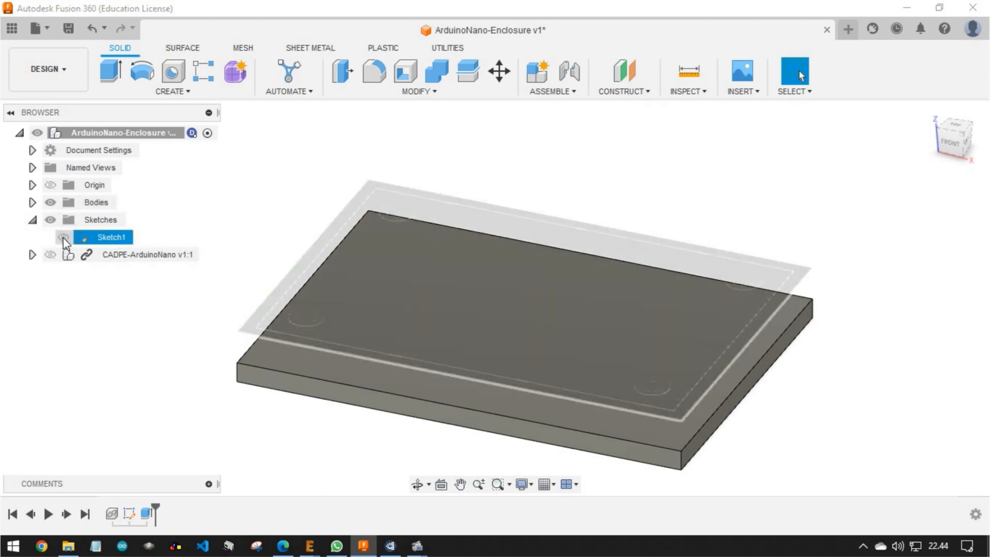
{"action": "left_click", "coordinate": [63, 237]}
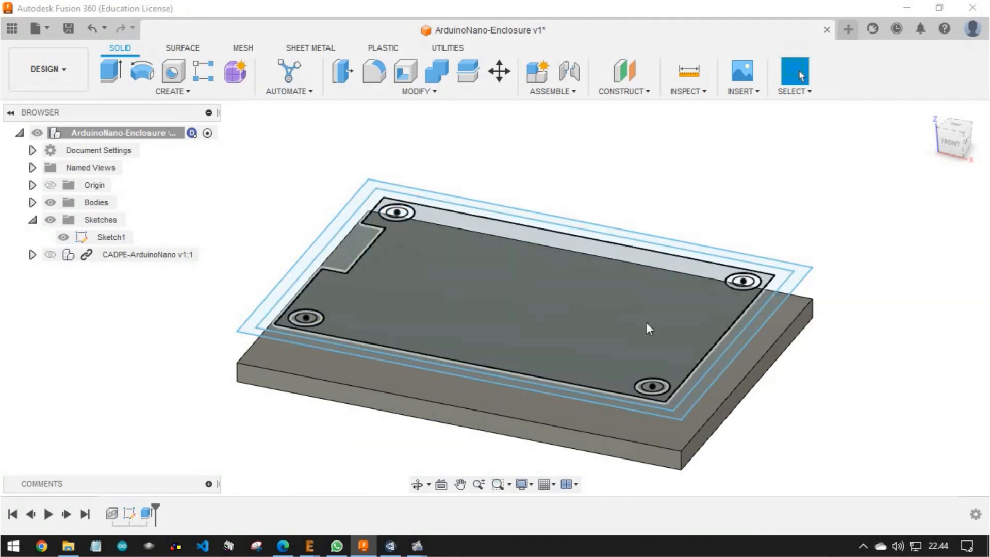
Select the ring profiles around all four mounting holes, including the thin bands beside the inner circles
{"action": "scroll", "coordinate": [377, 202], "scroll_direction": "up", "scroll_amount": 5}
{"action": "scroll", "coordinate": [378, 202], "scroll_direction": "up", "scroll_amount": 5}
{"action": "left_click_drag", "start_coordinate": [372, 217], "coordinate": [510, 332]}
{"action": "scroll", "coordinate": [625, 301], "scroll_direction": "down", "scroll_amount": 5}
{"action": "scroll", "coordinate": [313, 252], "scroll_direction": "down", "scroll_amount": 3}
{"action": "scroll", "coordinate": [509, 201], "scroll_direction": "up", "scroll_amount": 6}
{"action": "scroll", "coordinate": [720, 229], "scroll_direction": "down", "scroll_amount": 8}
{"action": "scroll", "coordinate": [720, 229], "scroll_direction": "up", "scroll_amount": 8}
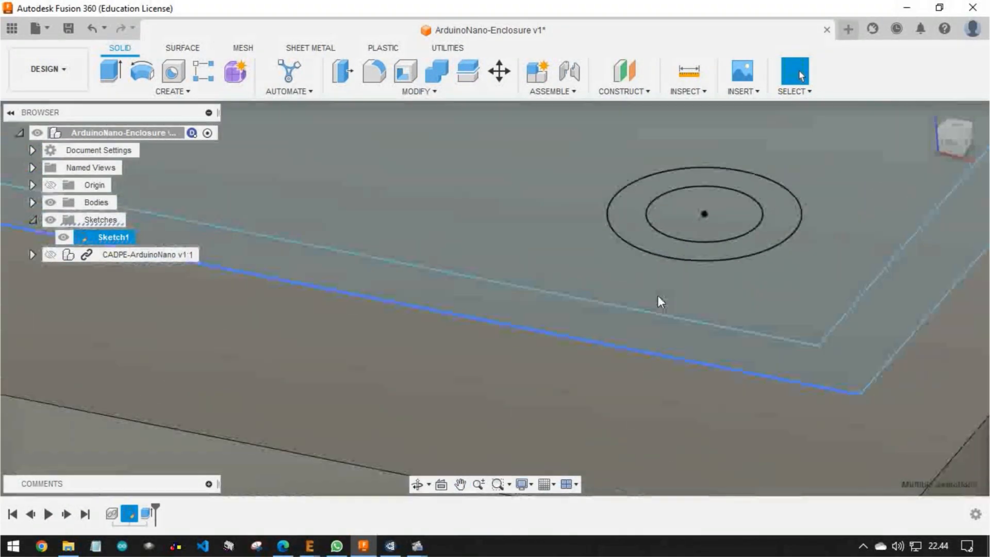
{"action": "scroll", "coordinate": [474, 293], "scroll_direction": "down", "scroll_amount": 10}
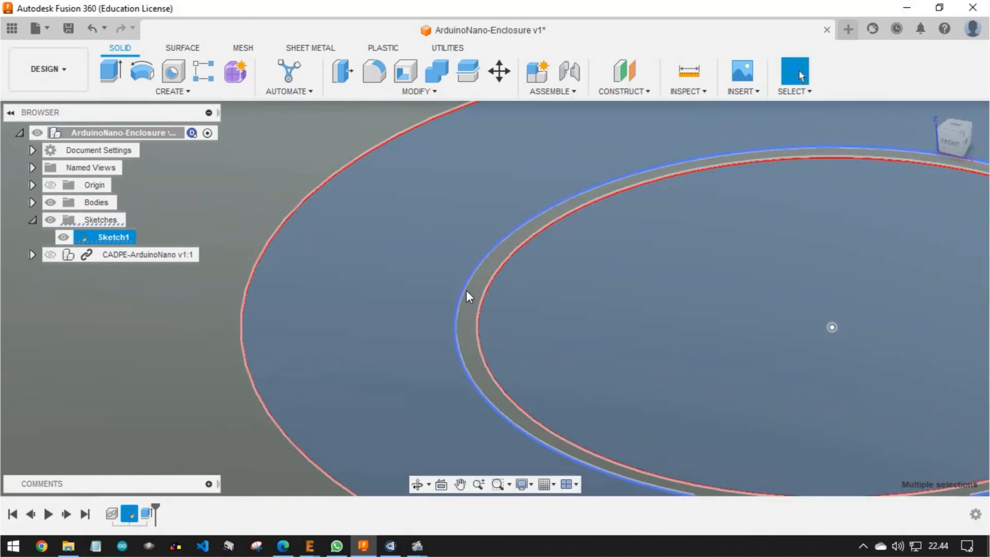
{"action": "scroll", "coordinate": [504, 235], "scroll_direction": "up", "scroll_amount": 9}
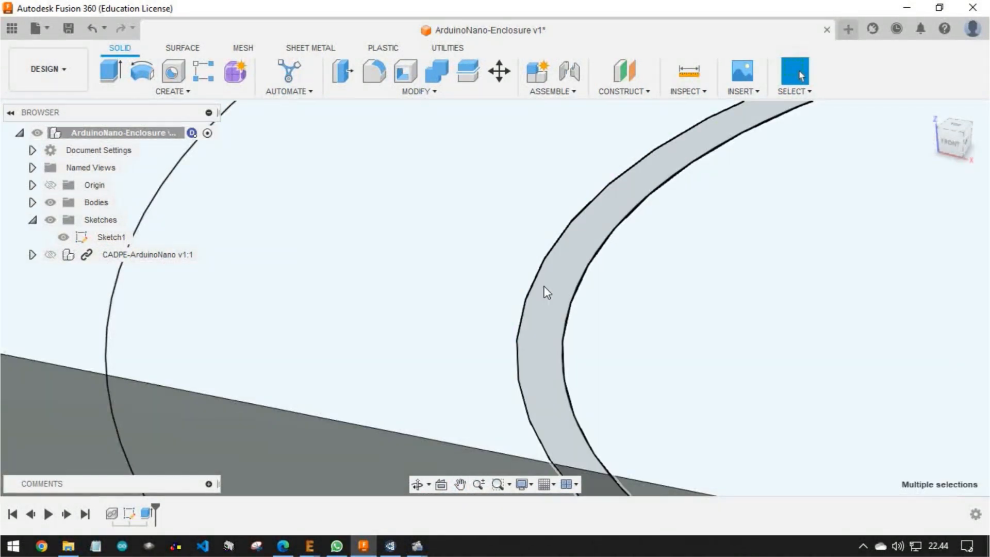
{"action": "left_click", "coordinate": [543, 288]}
{"action": "scroll", "coordinate": [470, 243], "scroll_direction": "down", "scroll_amount": 10}
Extrude the selected ring profiles 7 mm down into the base plate with the Join operation to form the four standoffs
{"action": "left_click", "coordinate": [111, 72]}
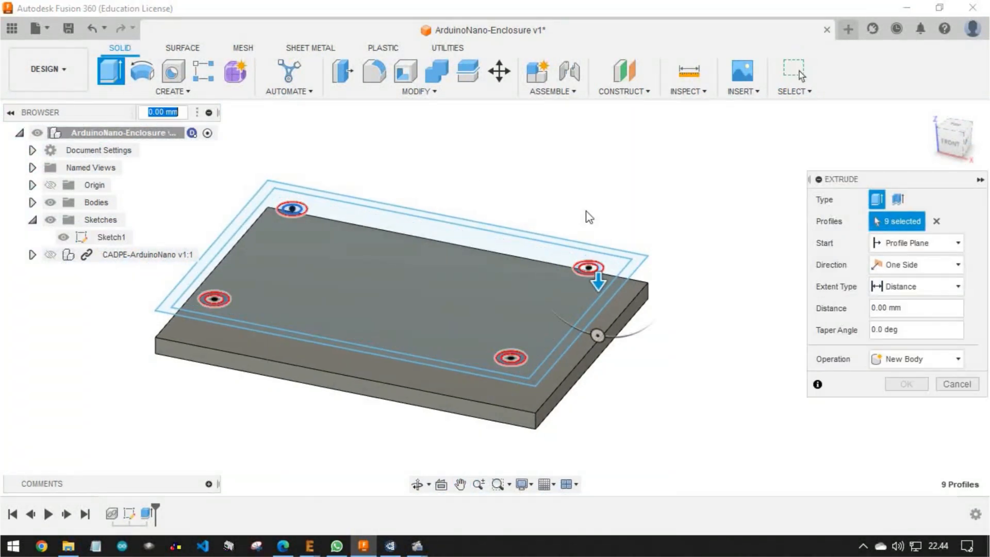
{"action": "left_click_drag", "start_coordinate": [599, 292], "coordinate": [602, 322]}
{"action": "middle_click_drag", "start_coordinate": [590, 354], "coordinate": [563, 340], "text": "shift"}
{"action": "scroll", "coordinate": [596, 346], "scroll_direction": "up", "scroll_amount": 5}
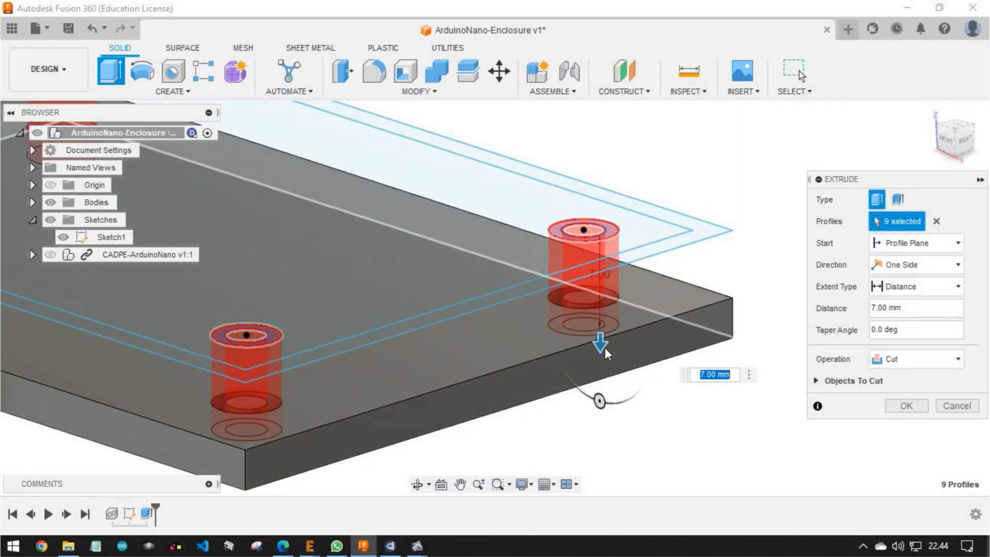
{"action": "mouse_move", "coordinate": [601, 342]}
{"action": "left_mouse_down"}
{"action": "mouse_move", "coordinate": [601, 330]}
{"action": "mouse_move", "coordinate": [601, 343]}
{"action": "left_mouse_up"}
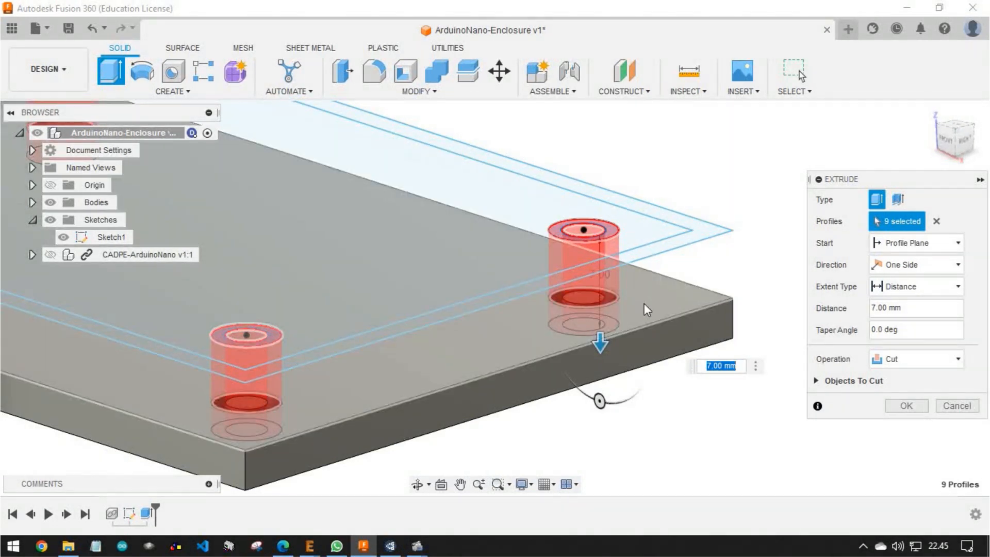
{"action": "left_click", "coordinate": [899, 359]}
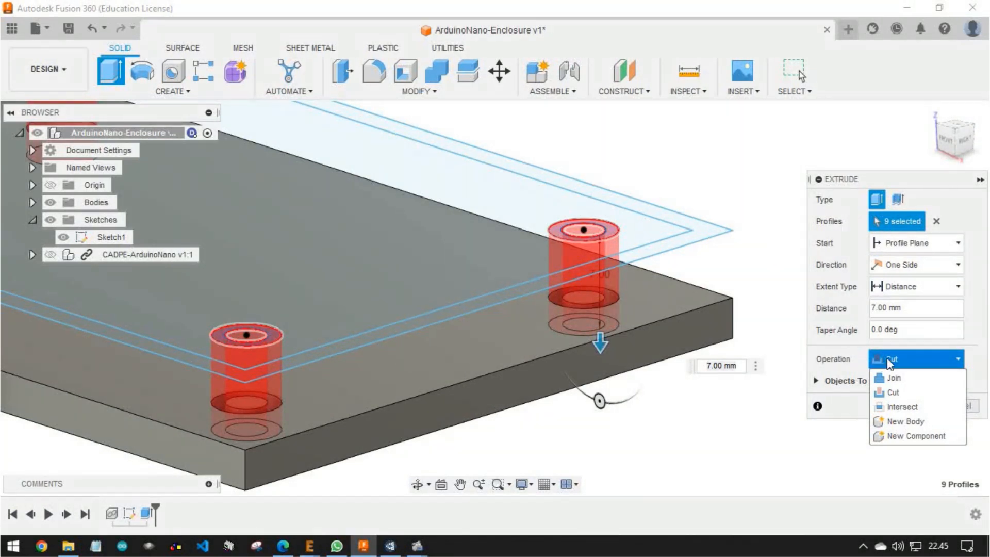
{"action": "left_click", "coordinate": [892, 378]}
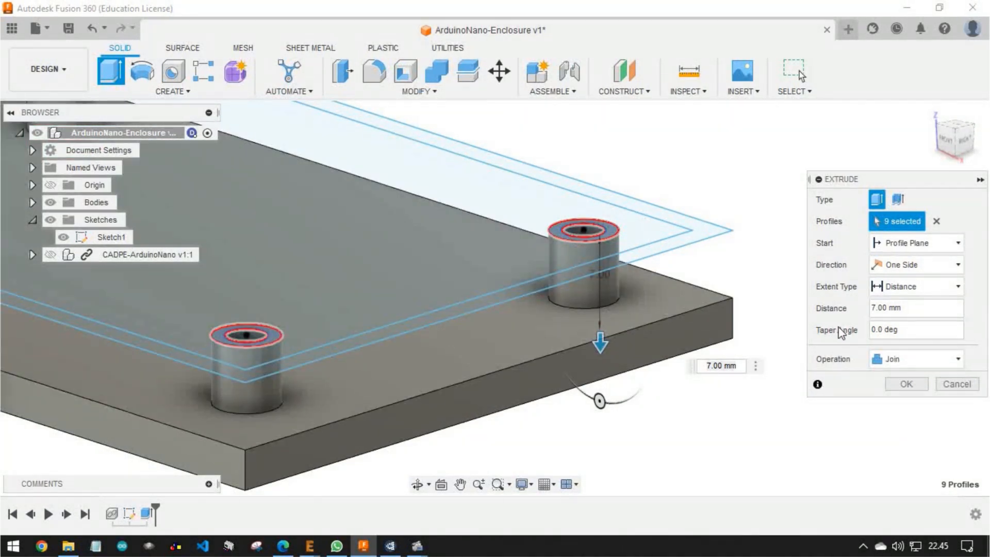
{"action": "left_click", "coordinate": [905, 384]}
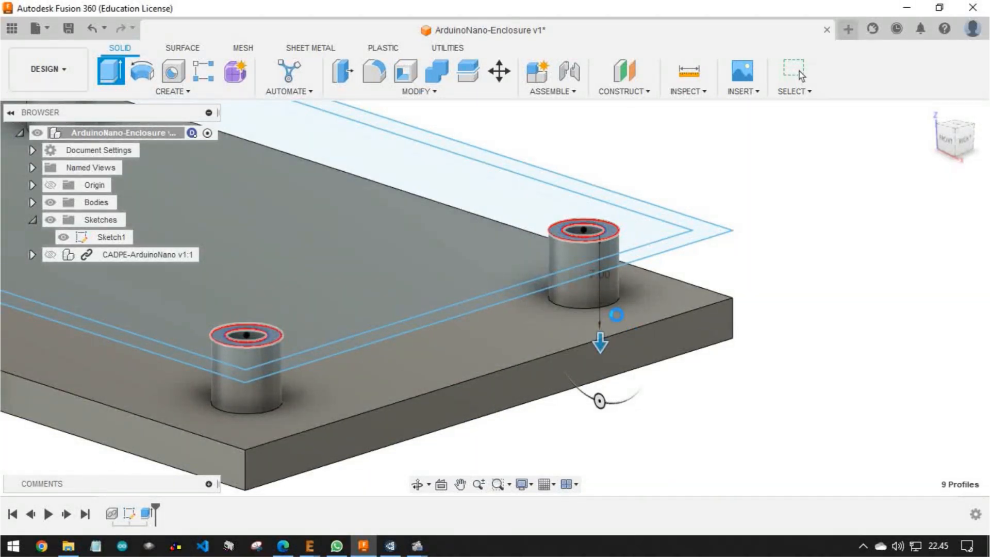
{"action": "middle_click_drag", "start_coordinate": [631, 336], "coordinate": [979, 379]}
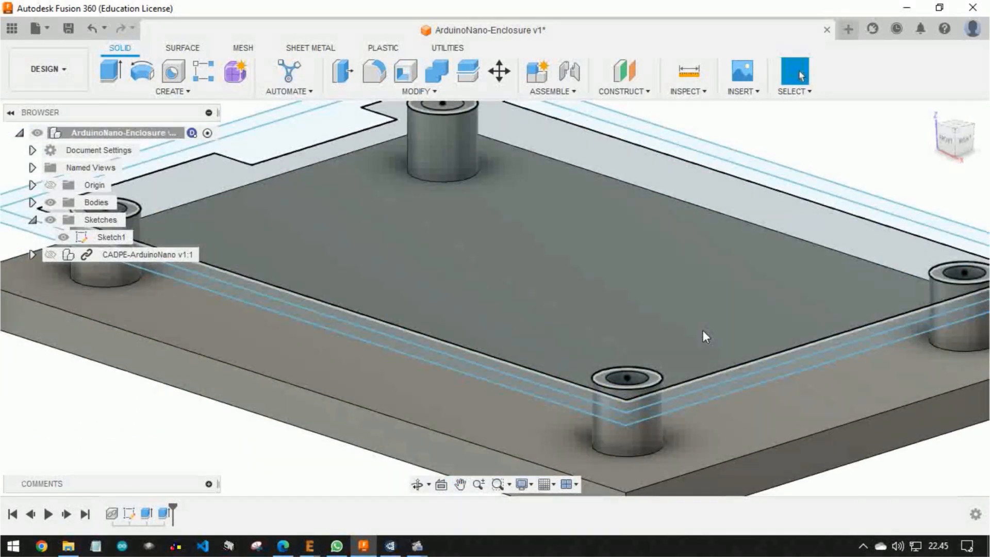
Make the CADPE-ArduinoNano component visible again above the base plate
{"action": "scroll", "coordinate": [703, 330], "scroll_direction": "down", "scroll_amount": 3}
{"action": "scroll", "coordinate": [703, 329], "scroll_direction": "down", "scroll_amount": 1}
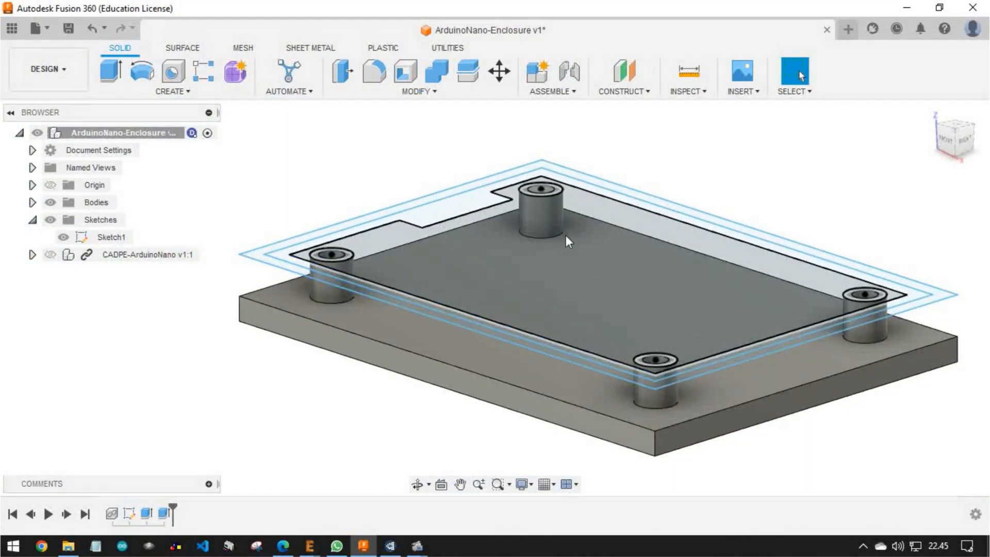
{"action": "left_click", "coordinate": [55, 255]}
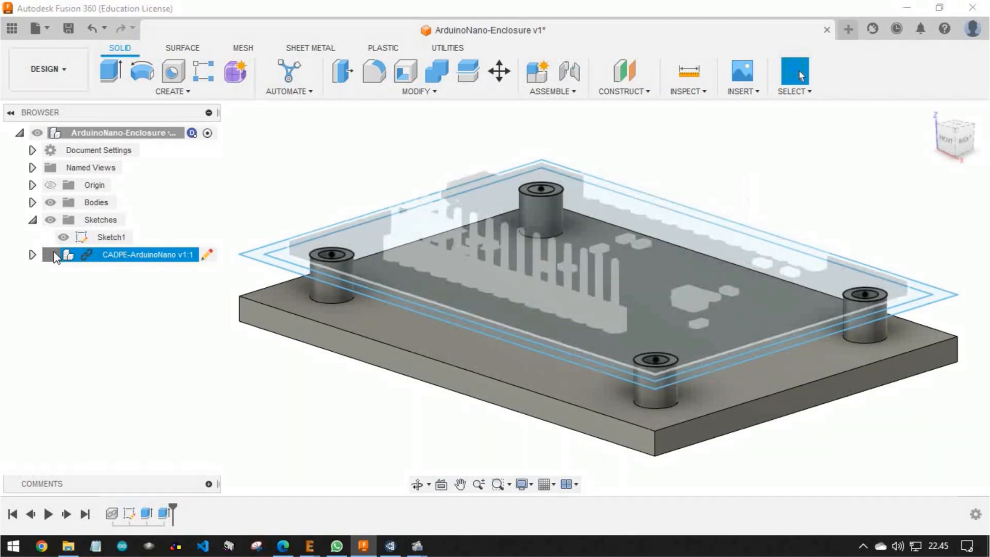
Examine how the Arduino board sits on the four standoffs, checking the mounting holes, USB connector and board edges from several angles
{"action": "middle_click_drag", "start_coordinate": [495, 371], "coordinate": [476, 325], "text": "shift"}
{"action": "middle_click_drag", "start_coordinate": [340, 249], "coordinate": [448, 155], "text": "shift"}
{"action": "scroll", "coordinate": [397, 219], "scroll_direction": "up", "scroll_amount": 6}
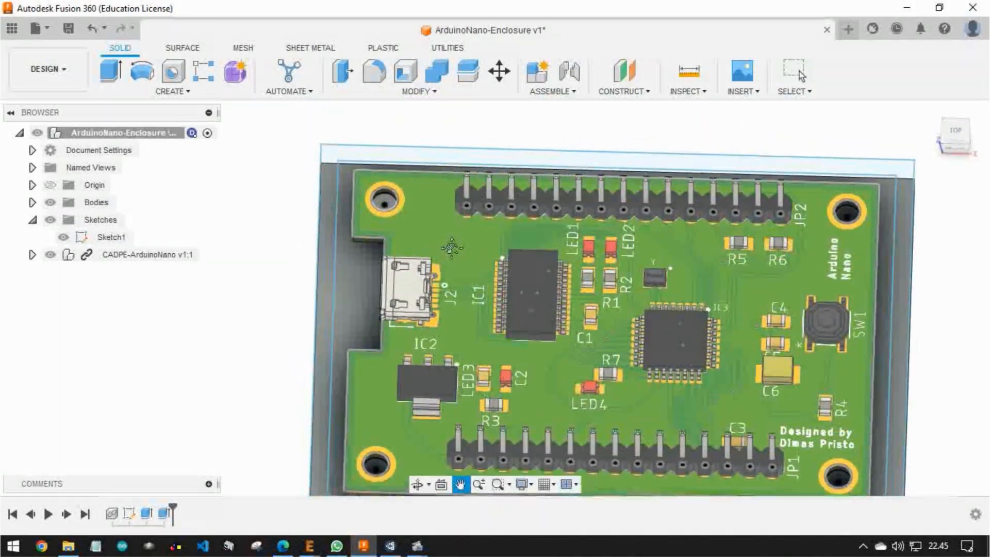
{"action": "scroll", "coordinate": [330, 308], "scroll_direction": "down", "scroll_amount": 8}
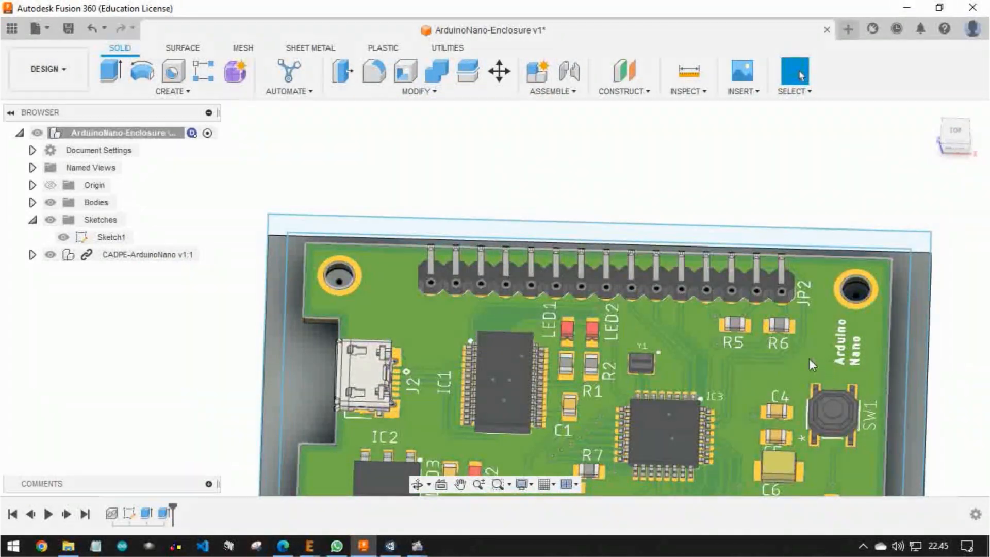
{"action": "middle_click_drag", "start_coordinate": [811, 364], "coordinate": [718, 316], "text": "shift"}
{"action": "middle_click_drag", "start_coordinate": [681, 351], "coordinate": [671, 486]}
{"action": "scroll", "coordinate": [646, 382], "scroll_direction": "down", "scroll_amount": 3}
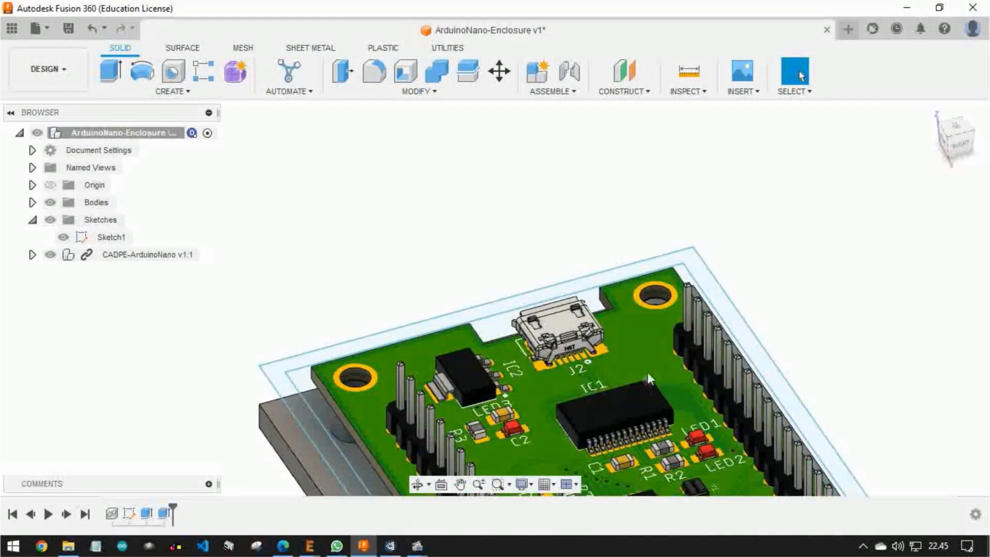
{"action": "scroll", "coordinate": [649, 354], "scroll_direction": "down", "scroll_amount": 4}
{"action": "middle_click_drag", "start_coordinate": [656, 369], "coordinate": [580, 224]}
{"action": "scroll", "coordinate": [526, 325], "scroll_direction": "up", "scroll_amount": 6}
{"action": "middle_click_drag", "start_coordinate": [514, 334], "coordinate": [706, 352], "text": "shift"}
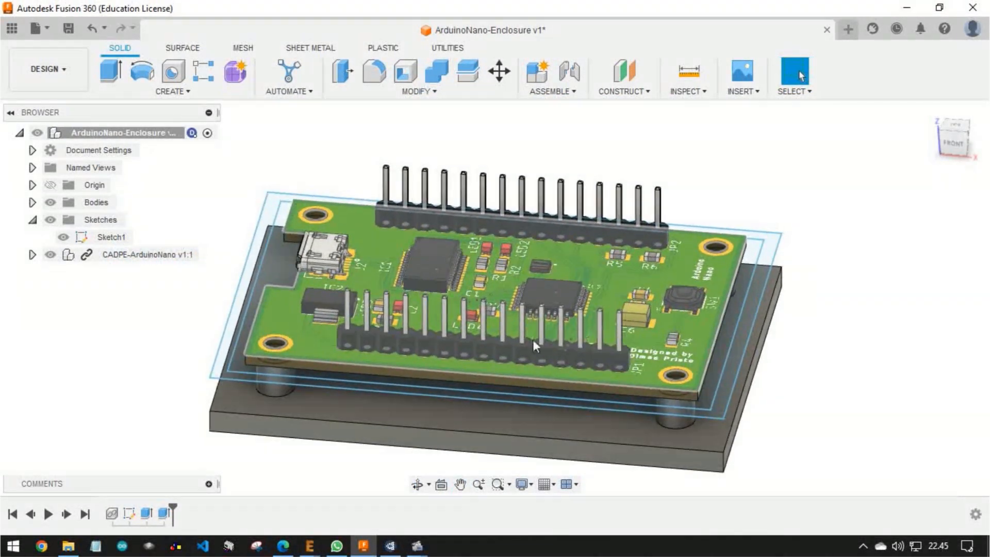
{"action": "scroll", "coordinate": [237, 369], "scroll_direction": "up", "scroll_amount": 2}
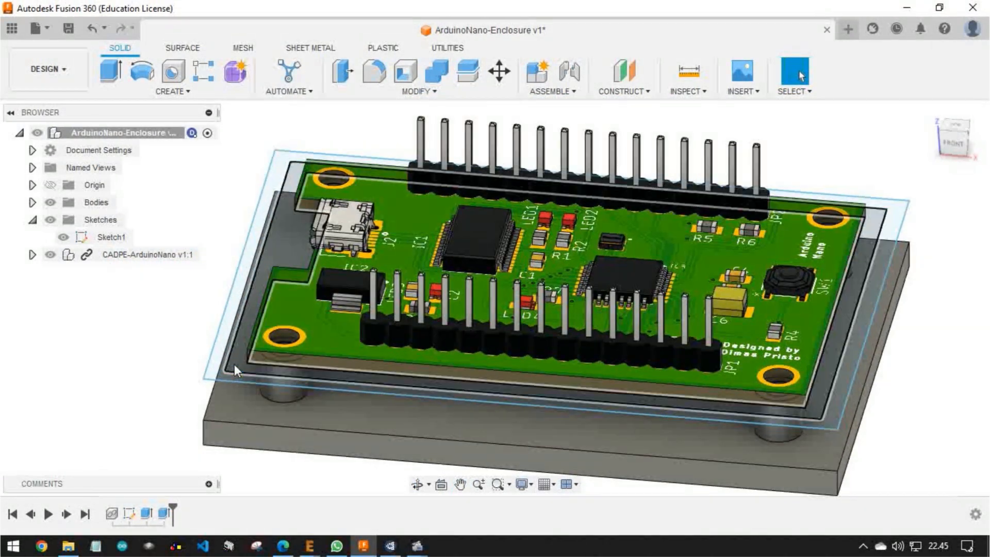
{"action": "left_click", "coordinate": [234, 319]}
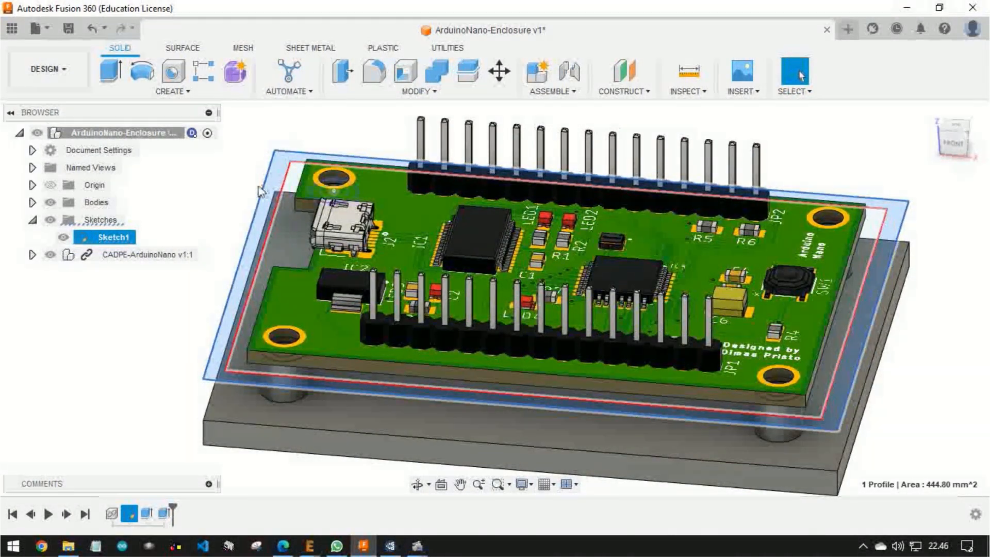
{"action": "middle_click_drag", "start_coordinate": [335, 313], "coordinate": [305, 247], "text": "shift"}
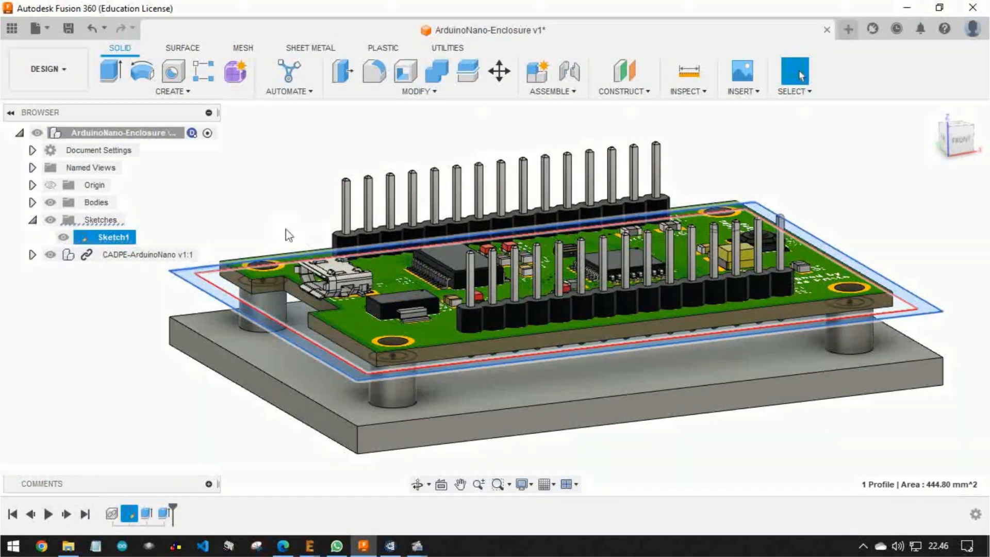
{"action": "left_click", "coordinate": [253, 198]}
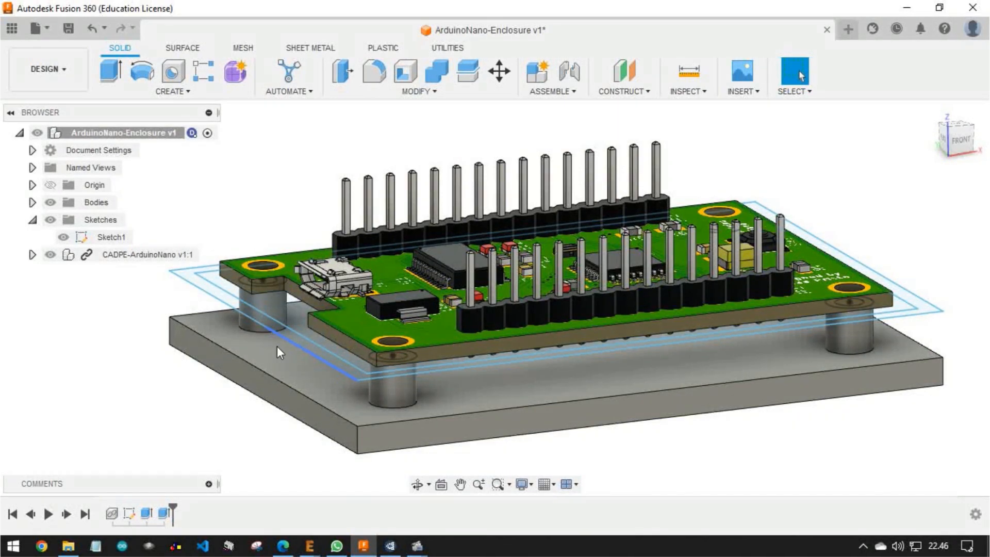
Start an extrusion of Sketch1's outer ring profile between the two offset rectangles, using the Two Sides direction
{"action": "middle_click_drag", "start_coordinate": [317, 262], "coordinate": [283, 294], "text": "shift"}
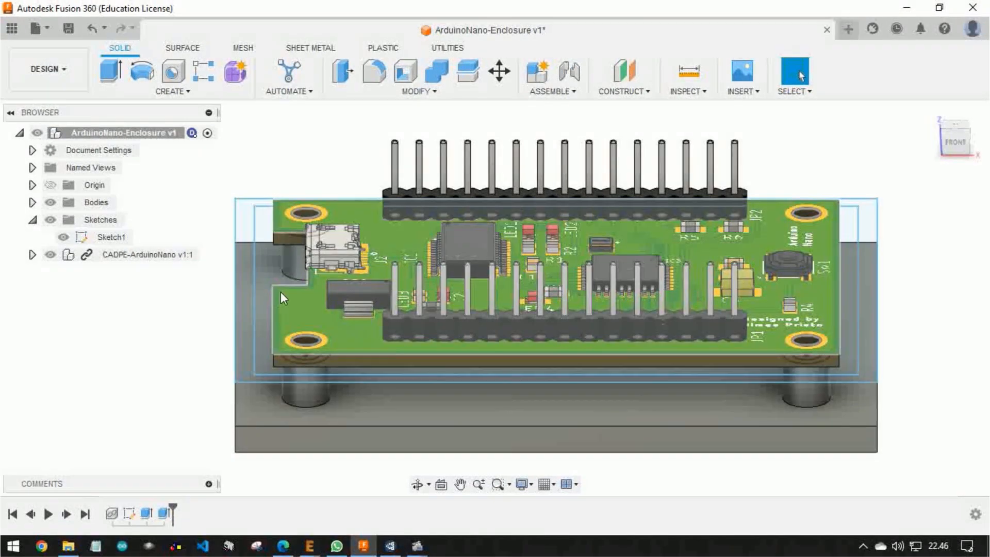
{"action": "scroll", "coordinate": [233, 298], "scroll_direction": "up", "scroll_amount": 2}
{"action": "left_click", "coordinate": [247, 300]}
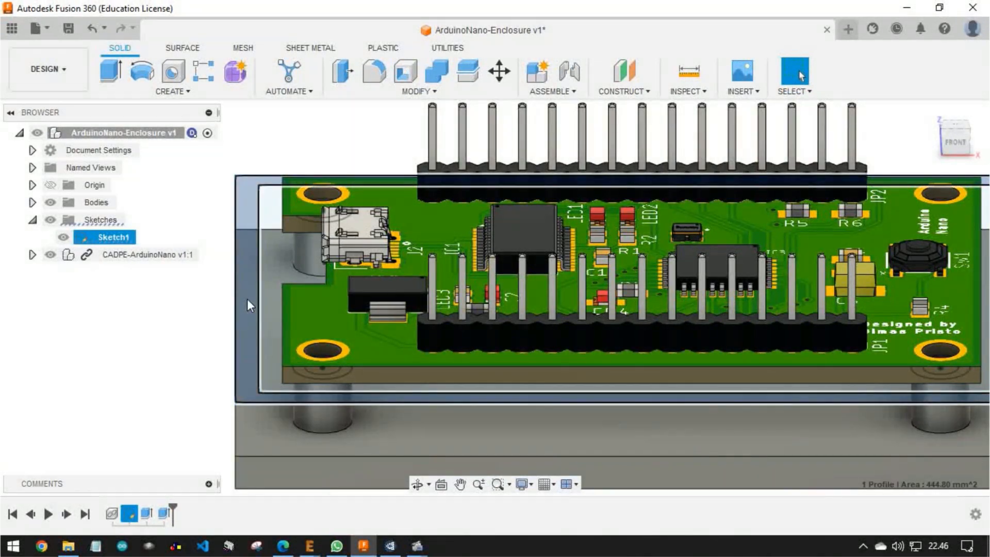
{"action": "middle_click_drag", "start_coordinate": [248, 300], "coordinate": [273, 280], "text": "shift"}
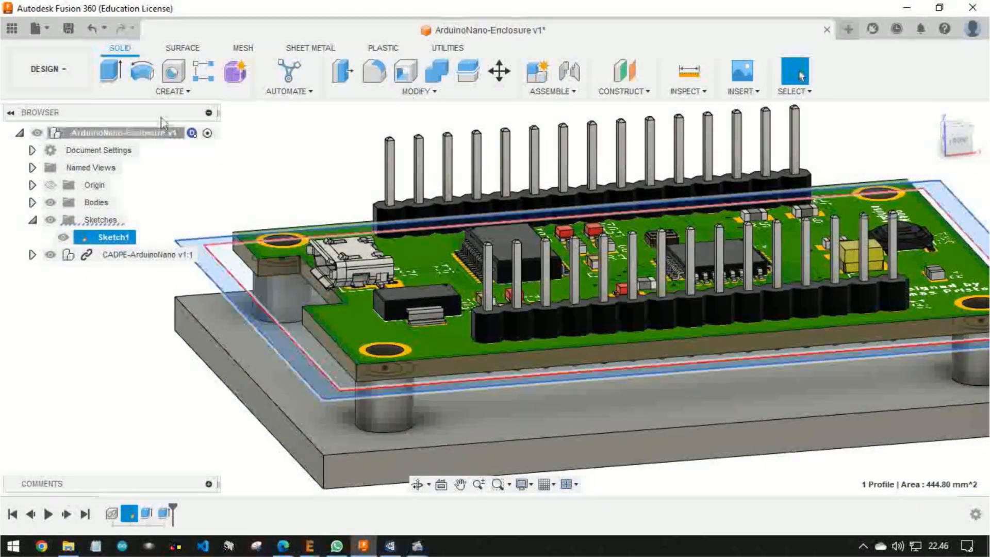
{"action": "left_click", "coordinate": [115, 71]}
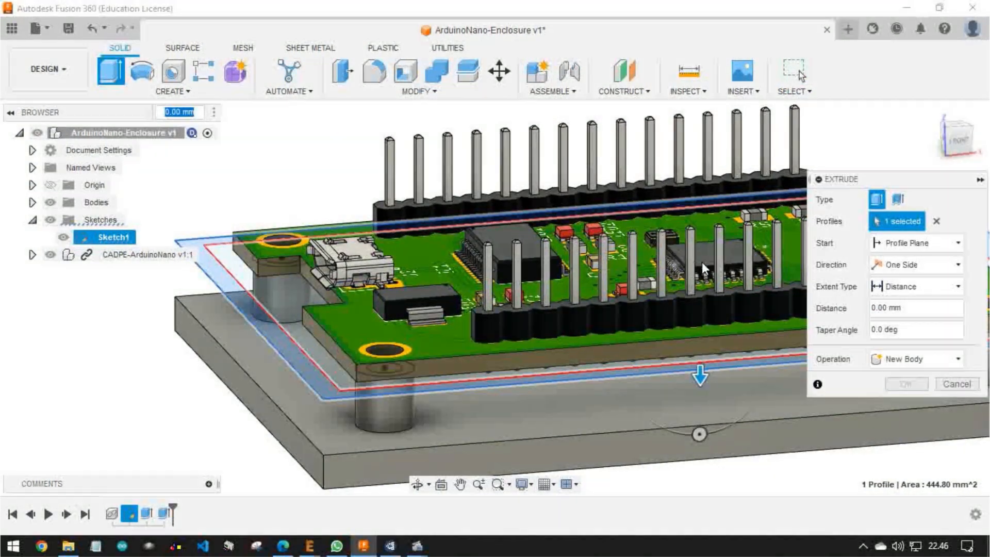
{"action": "middle_click_drag", "start_coordinate": [646, 265], "coordinate": [556, 211]}
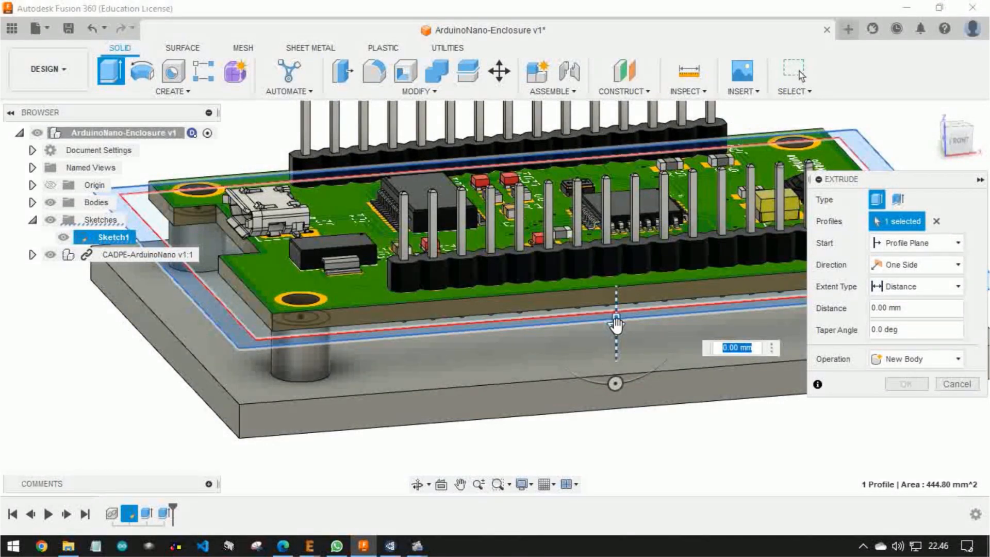
{"action": "left_click", "coordinate": [916, 265]}
{"action": "left_click", "coordinate": [903, 298]}
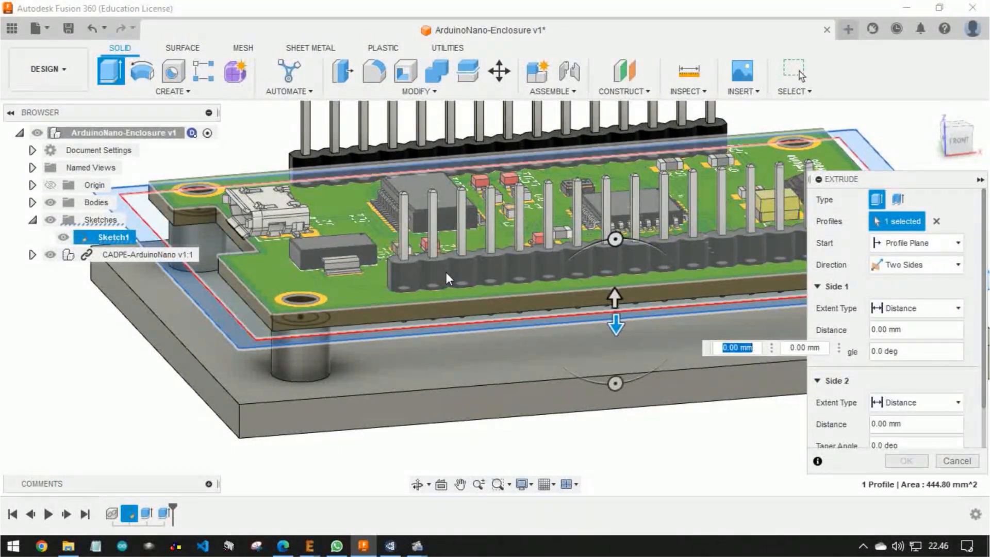
Extrude the ring profile 5 mm down on side 1 and 1 mm up on side 2 to form the enclosure walls
{"action": "middle_click_drag", "start_coordinate": [446, 273], "coordinate": [553, 242], "text": "shift"}
{"action": "left_click_drag", "start_coordinate": [574, 317], "coordinate": [575, 370]}
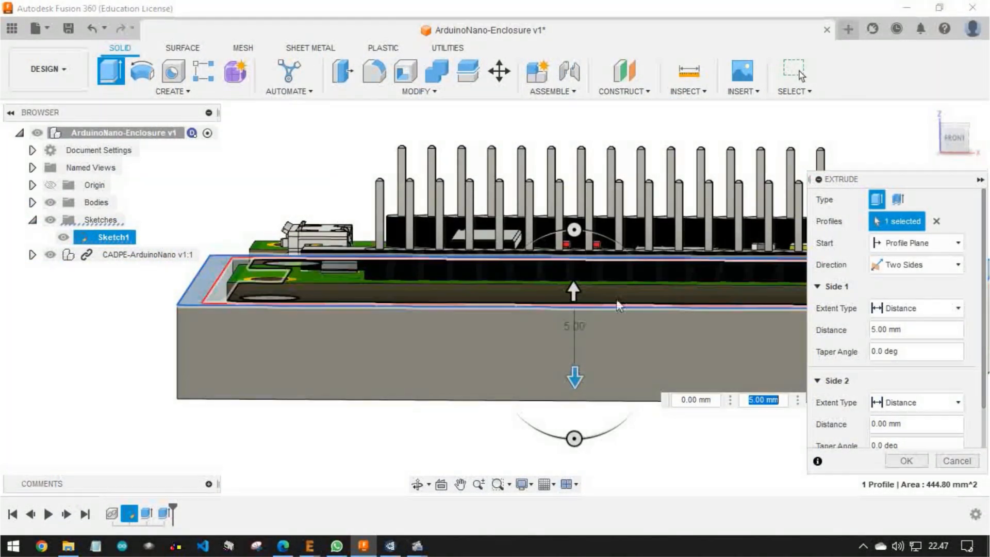
{"action": "left_click", "coordinate": [954, 138]}
{"action": "scroll", "coordinate": [603, 266], "scroll_direction": "up", "scroll_amount": 2}
{"action": "left_click_drag", "start_coordinate": [588, 268], "coordinate": [587, 246]}
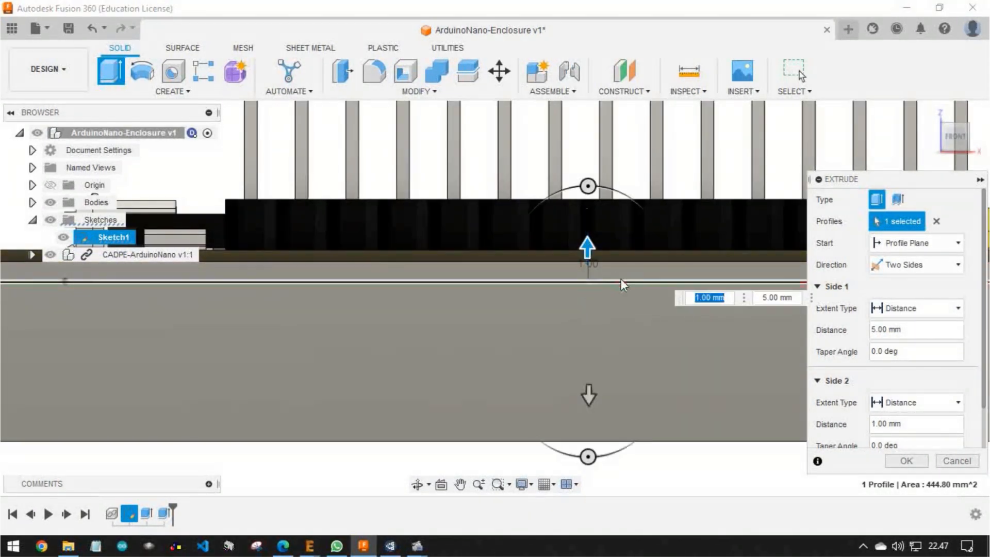
{"action": "scroll", "coordinate": [668, 362], "scroll_direction": "up", "scroll_amount": 2}
{"action": "scroll", "coordinate": [668, 361], "scroll_direction": "down", "scroll_amount": 4}
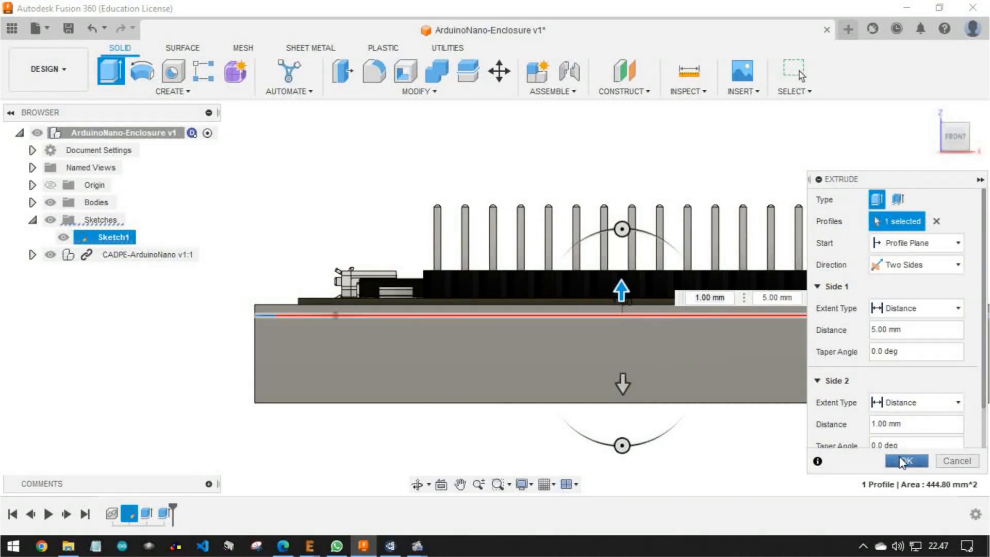
{"action": "left_click", "coordinate": [903, 460]}
Examine the enclosure walls around the Arduino board from several angles, including the clearance along the board edges
{"action": "scroll", "coordinate": [542, 375], "scroll_direction": "down", "scroll_amount": 1}
{"action": "middle_click_drag", "start_coordinate": [541, 370], "coordinate": [701, 398], "text": "shift"}
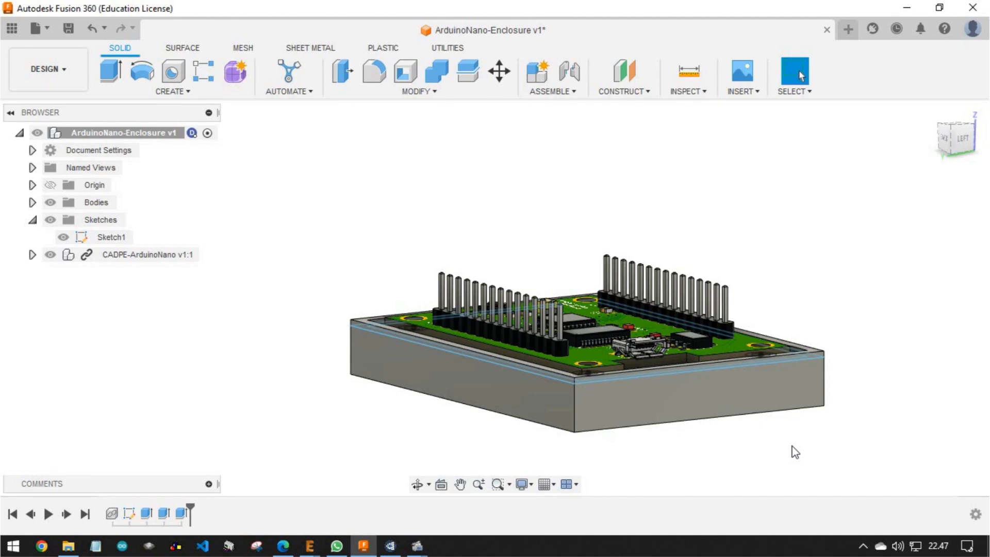
{"action": "scroll", "coordinate": [646, 368], "scroll_direction": "up", "scroll_amount": 2}
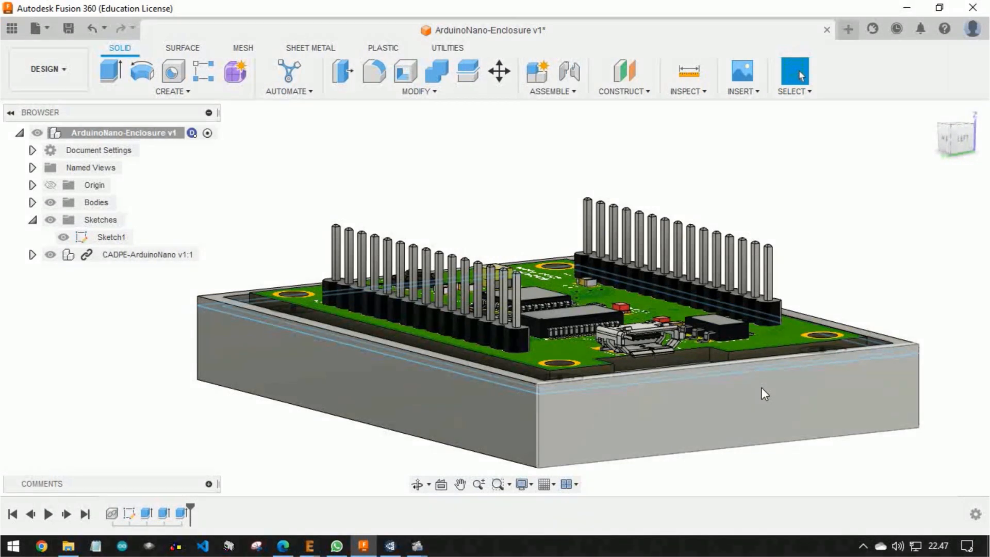
{"action": "middle_click_drag", "start_coordinate": [587, 310], "coordinate": [540, 289]}
{"action": "scroll", "coordinate": [521, 341], "scroll_direction": "down", "scroll_amount": 3}
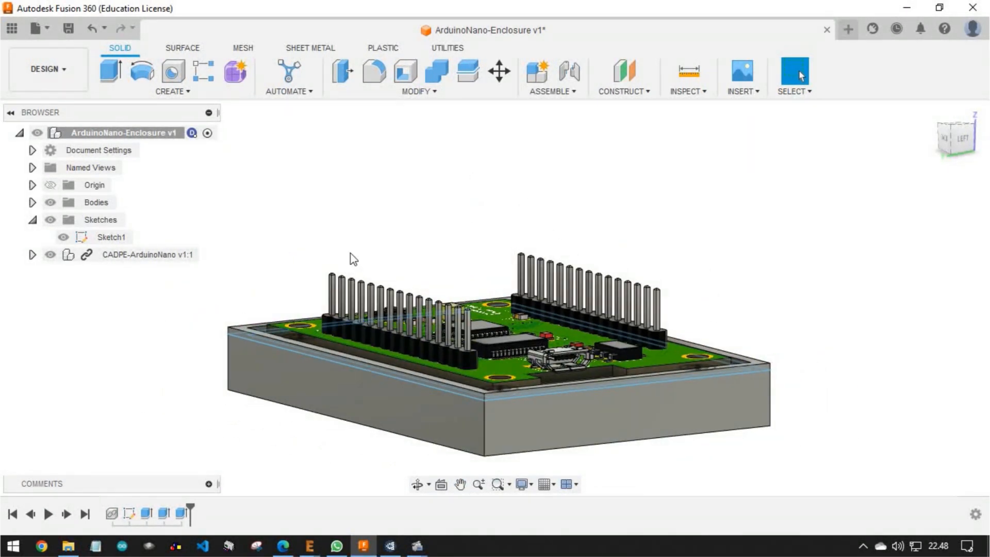
{"action": "middle_click_drag", "start_coordinate": [507, 298], "coordinate": [466, 285], "text": "shift"}
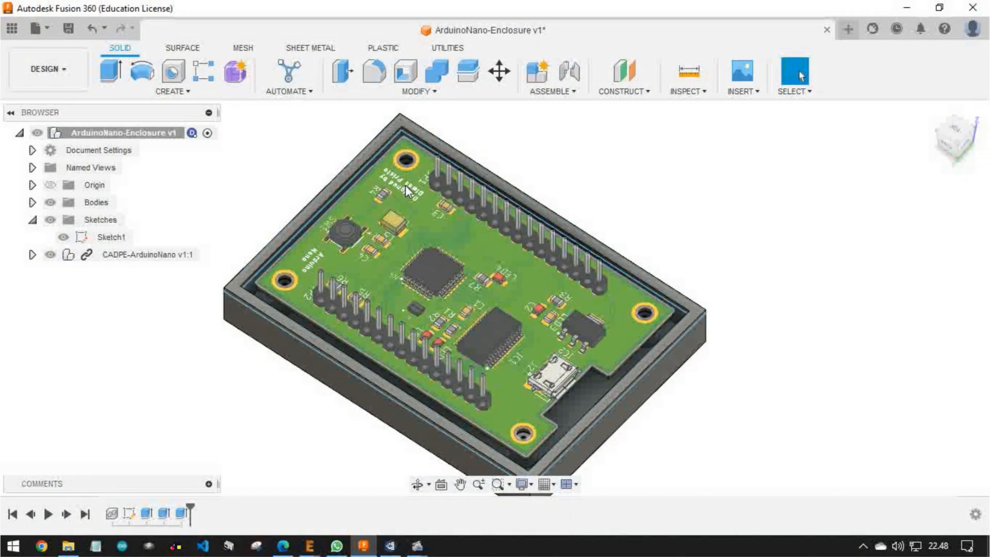
{"action": "left_click", "coordinate": [417, 483]}
{"action": "middle_click_drag", "start_coordinate": [349, 232], "coordinate": [391, 229], "text": "shift"}
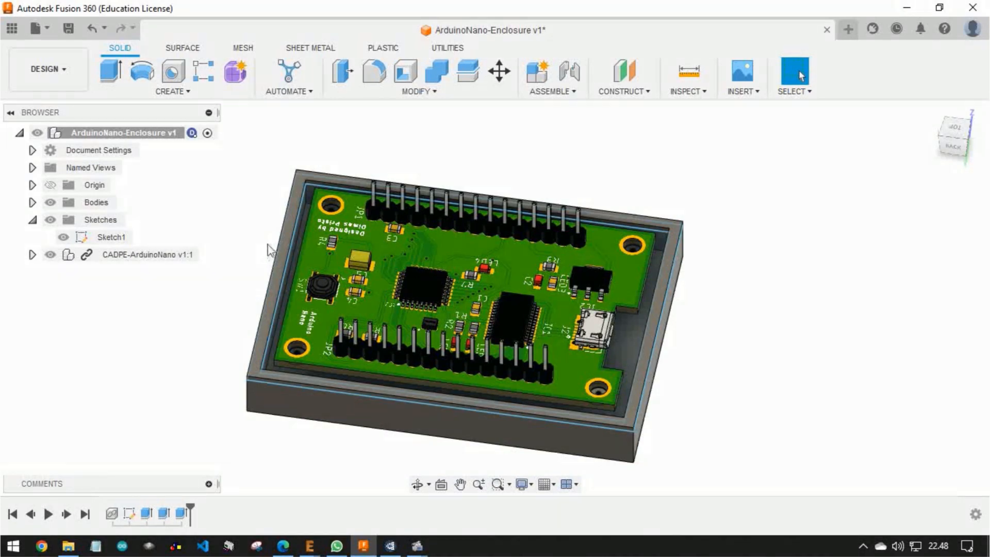
{"action": "scroll", "coordinate": [266, 325], "scroll_direction": "up", "scroll_amount": 3}
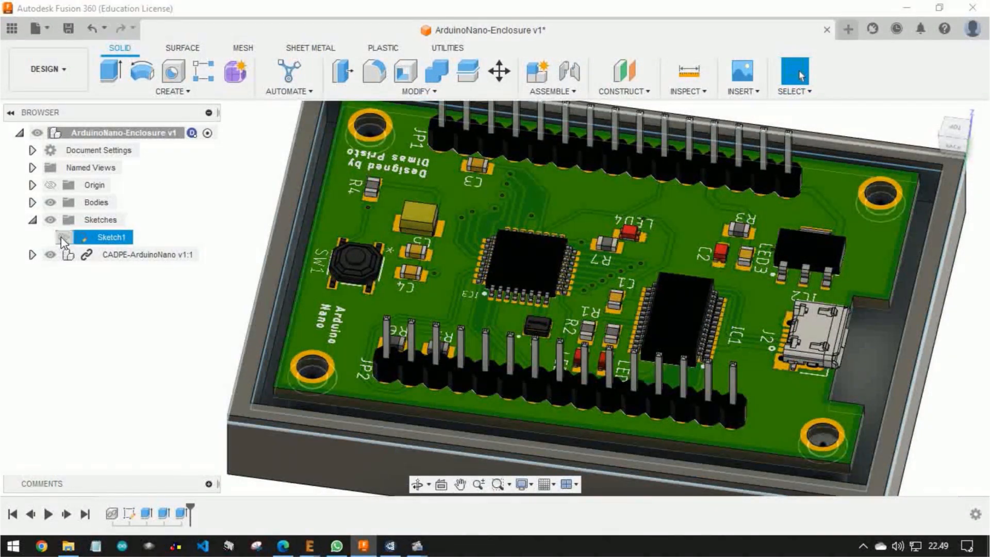
Hide Sketch1 and start a new sketch on the top face of the enclosure walls
{"action": "left_click", "coordinate": [62, 236]}
{"action": "middle_click_drag", "start_coordinate": [213, 371], "coordinate": [154, 301]}
{"action": "scroll", "coordinate": [616, 295], "scroll_direction": "down", "scroll_amount": 2}
{"action": "middle_click_drag", "start_coordinate": [679, 292], "coordinate": [630, 281], "text": "shift"}
{"action": "middle_click_drag", "start_coordinate": [897, 282], "coordinate": [743, 259], "text": "shift"}
{"action": "scroll", "coordinate": [836, 215], "scroll_direction": "up", "scroll_amount": 4}
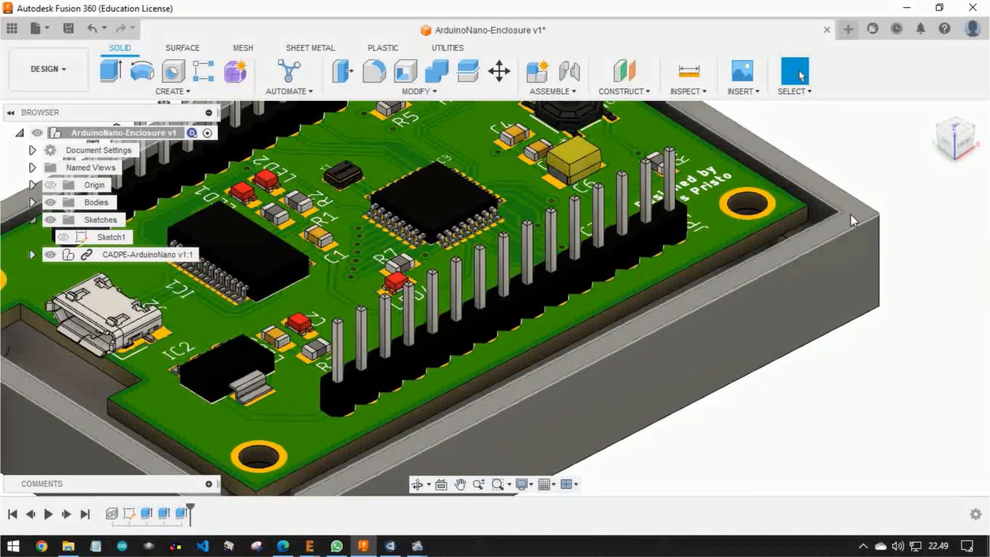
{"action": "left_click", "coordinate": [852, 213]}
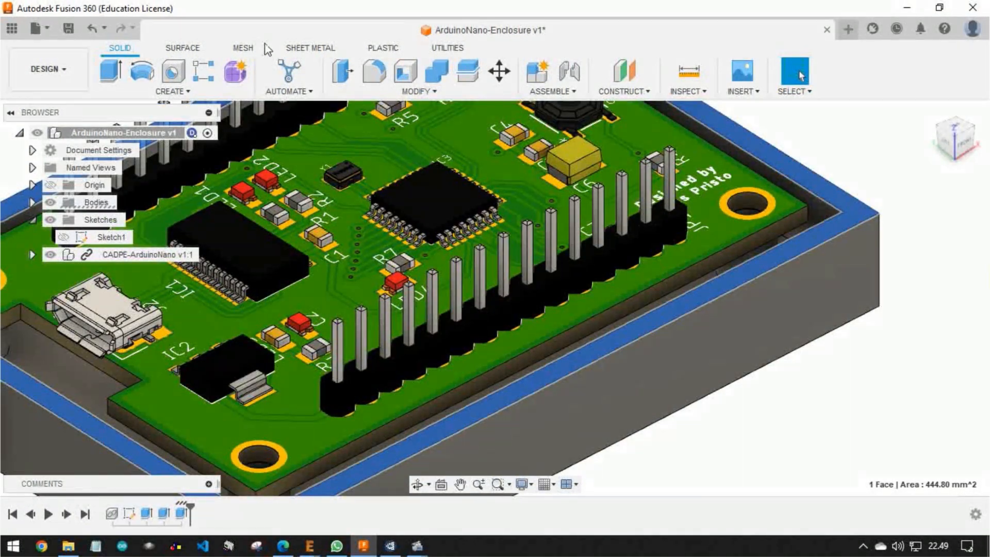
{"action": "left_click", "coordinate": [173, 92]}
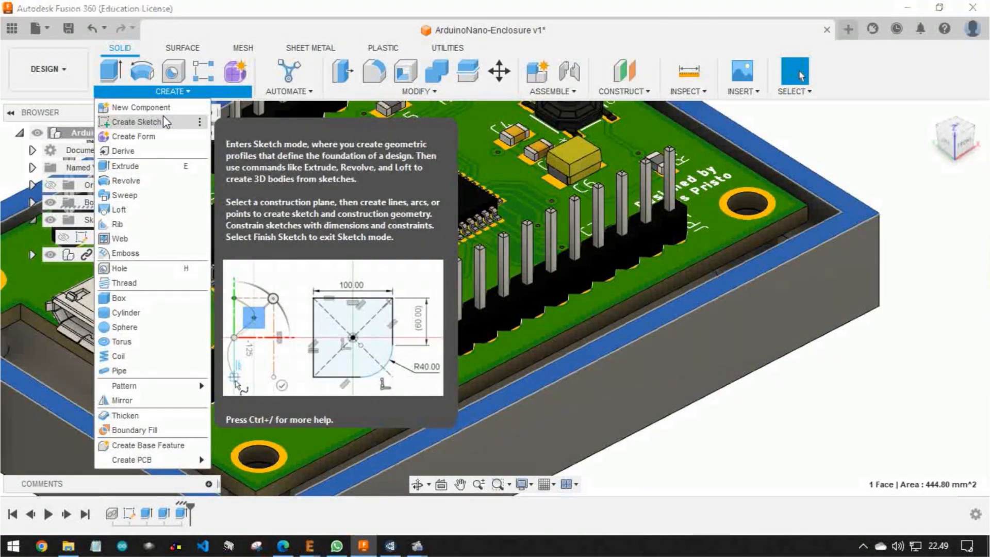
{"action": "left_click", "coordinate": [137, 122]}
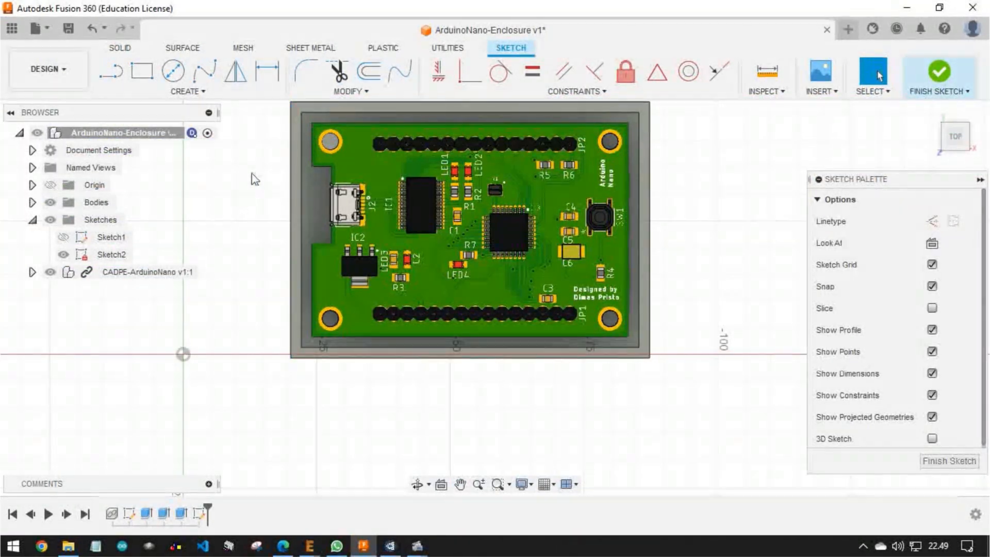
Project the Arduino board's top face into the sketch with Projection Link on, and hide the CADPE-ArduinoNano component
{"action": "left_click", "coordinate": [613, 171]}
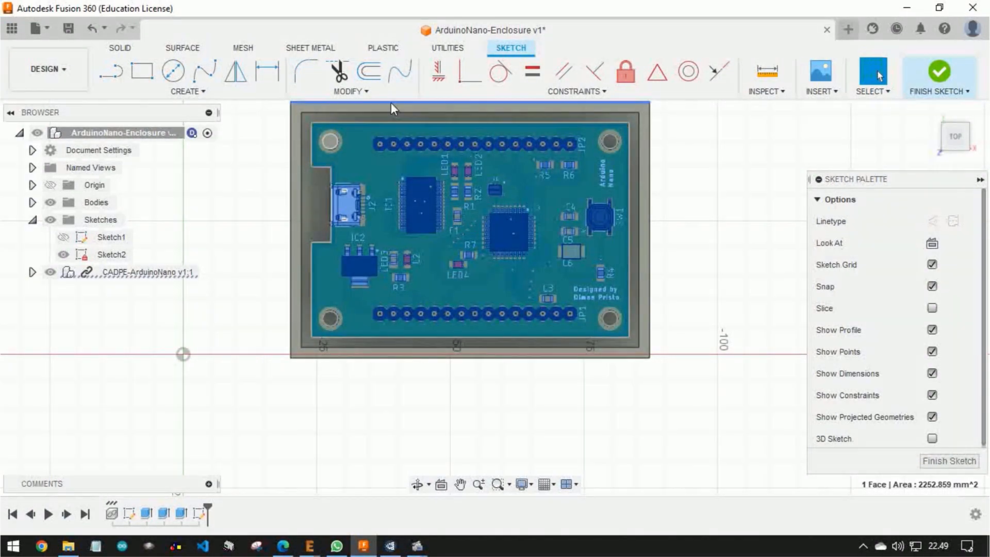
{"action": "left_click", "coordinate": [229, 93]}
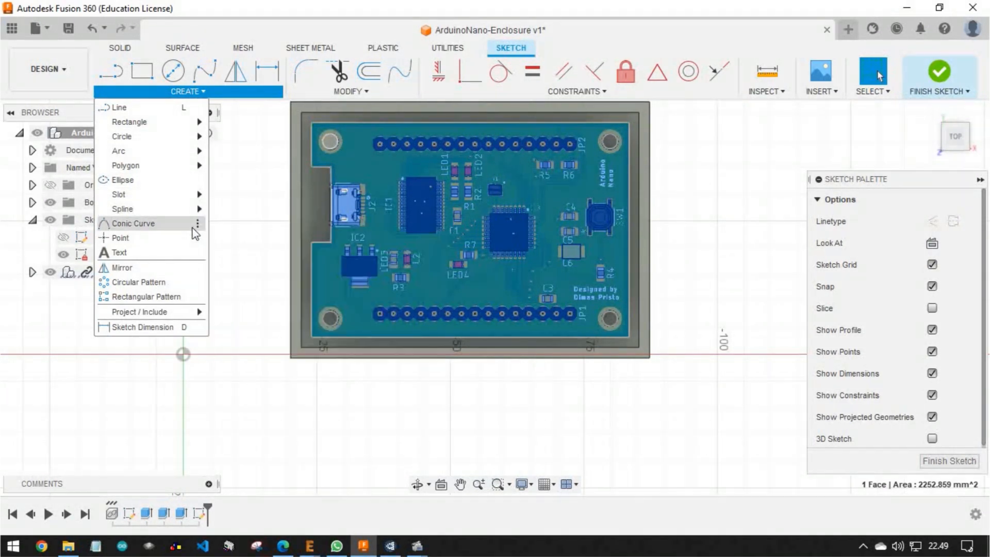
{"action": "mouse_move", "coordinate": [191, 312]}
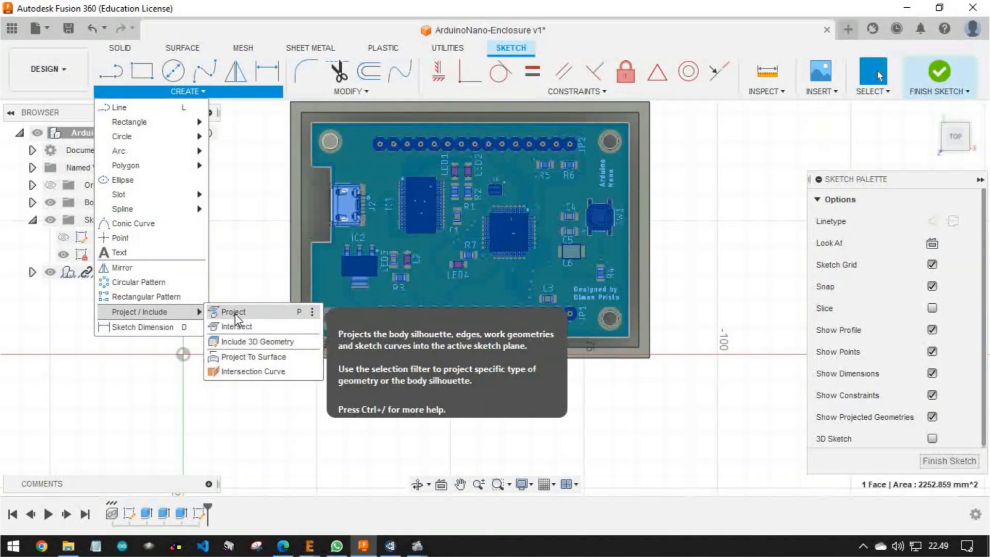
{"action": "left_click", "coordinate": [234, 313]}
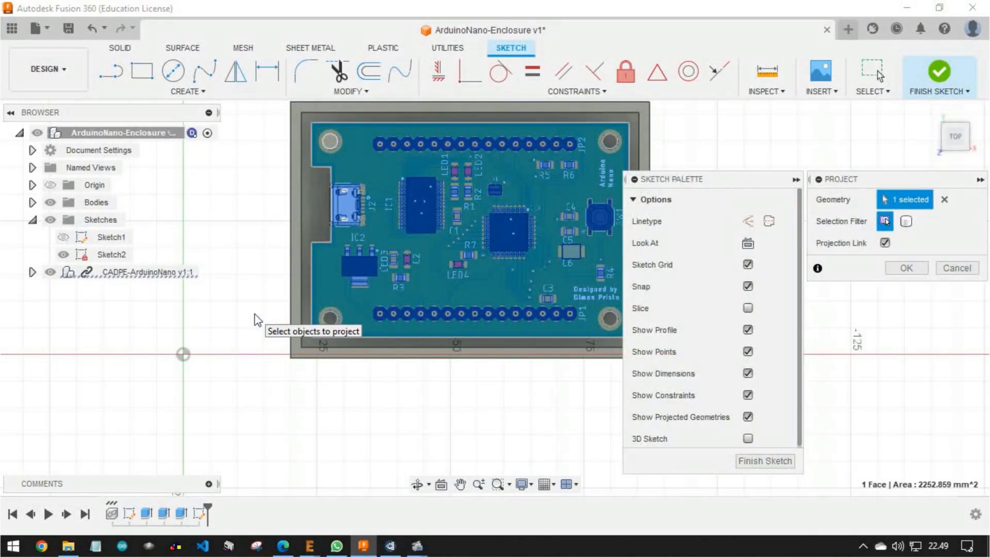
{"action": "left_click", "coordinate": [911, 271]}
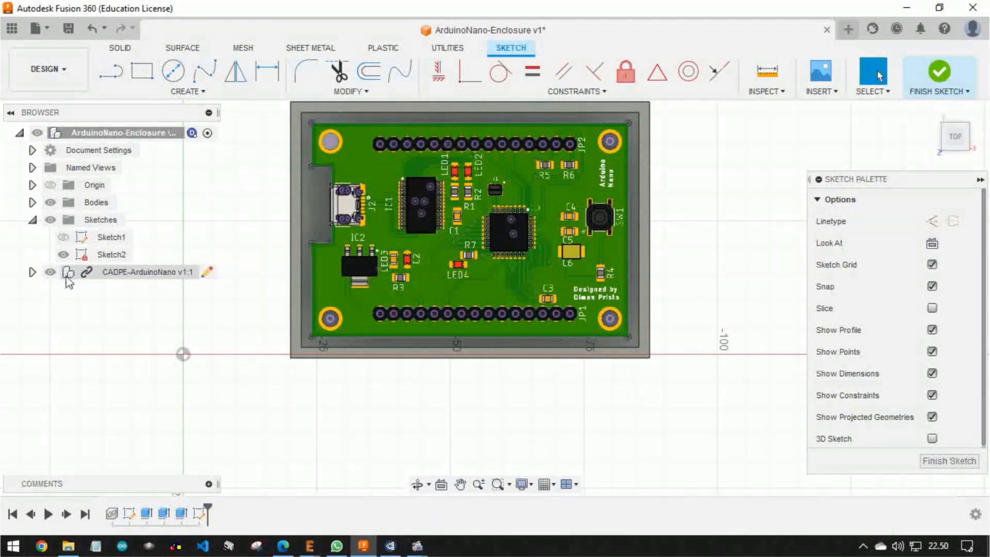
{"action": "left_click", "coordinate": [50, 272]}
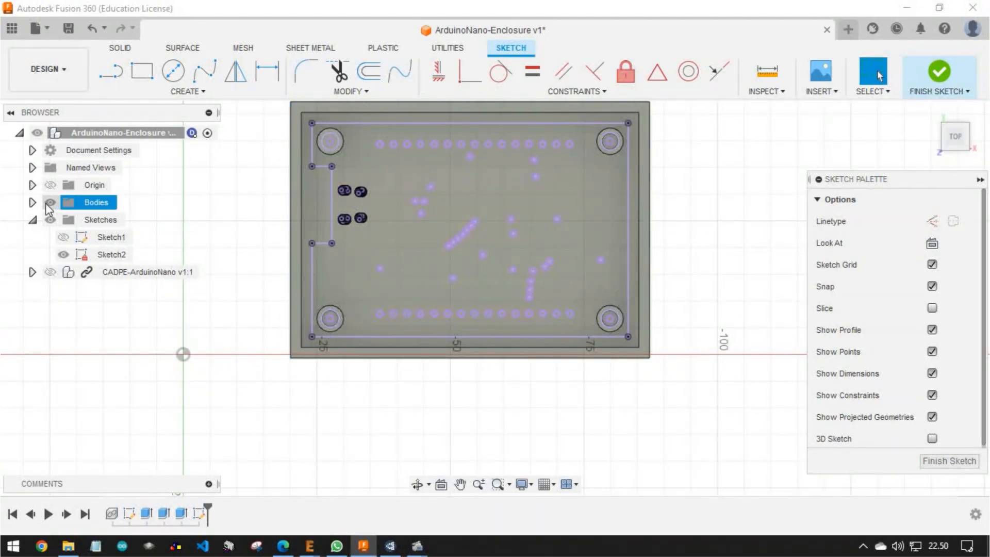
Hide Body1 and delete the small projected via circles lying between the two pin-header rows
{"action": "left_click", "coordinate": [32, 202]}
{"action": "left_click", "coordinate": [63, 220]}
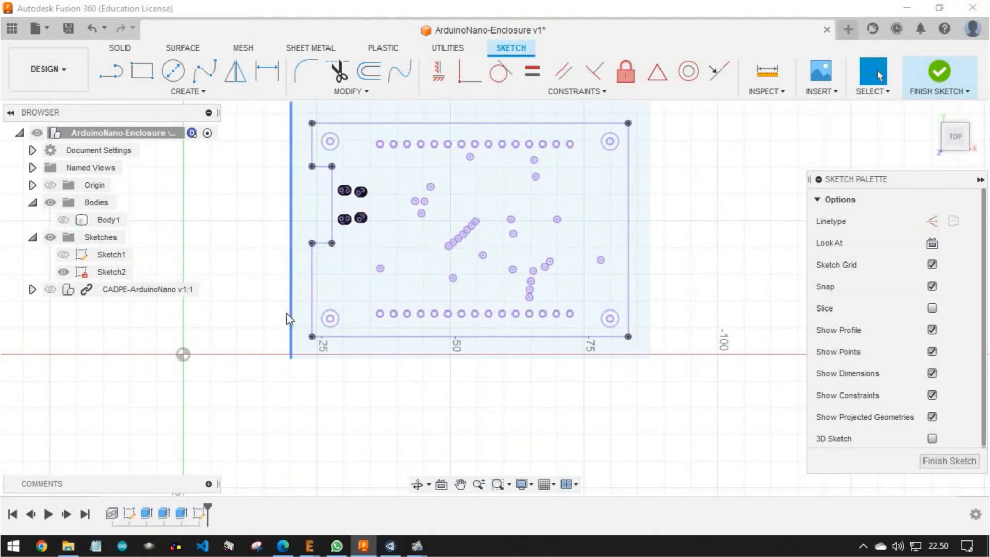
{"action": "scroll", "coordinate": [332, 242], "scroll_direction": "up", "scroll_amount": 3}
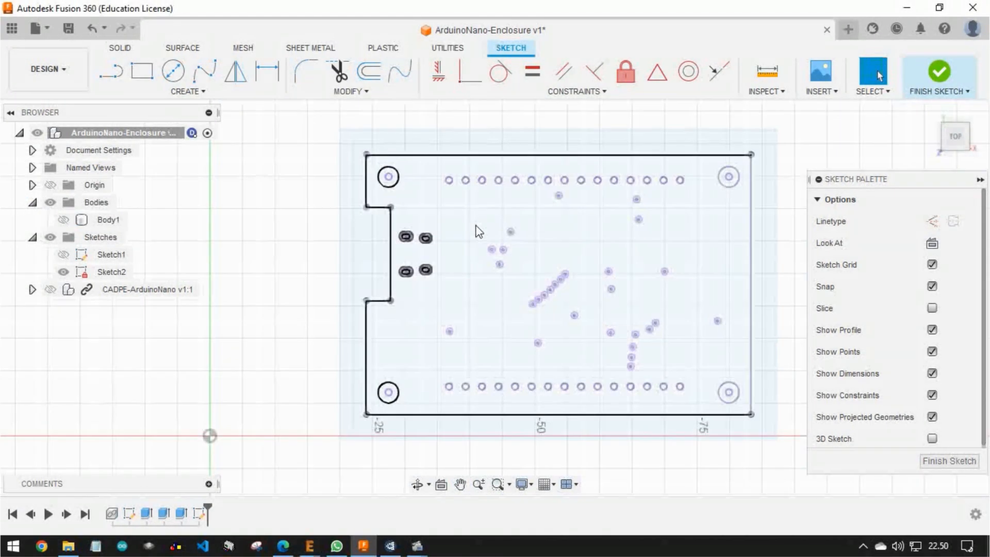
{"action": "middle_click_drag", "start_coordinate": [452, 207], "coordinate": [403, 167]}
{"action": "mouse_move", "coordinate": [349, 157]}
{"action": "left_mouse_down"}
{"action": "mouse_move", "coordinate": [399, 244]}
{"action": "mouse_move", "coordinate": [607, 322]}
{"action": "mouse_move", "coordinate": [682, 333]}
{"action": "left_mouse_up"}
{"action": "right_click", "coordinate": [491, 264]}
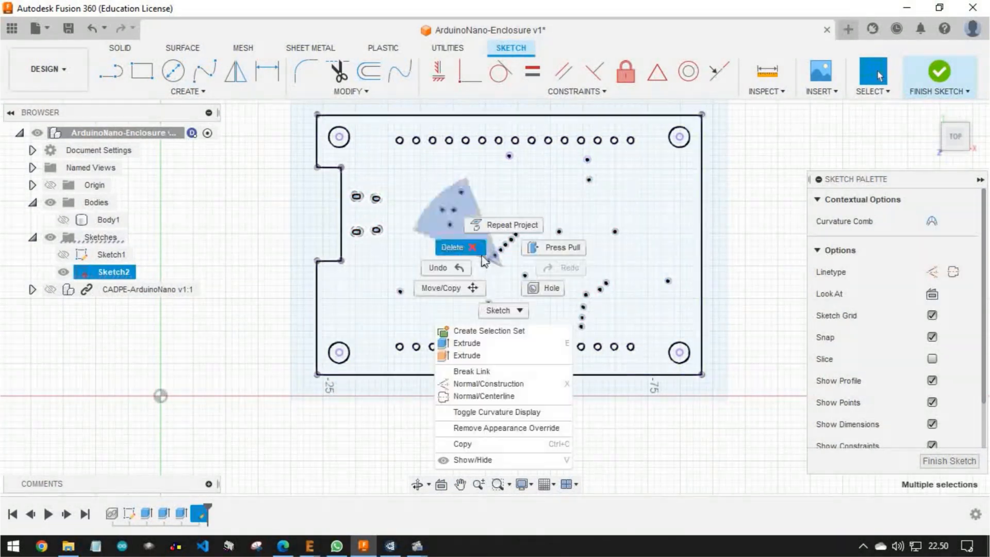
{"action": "left_click", "coordinate": [460, 248]}
{"action": "left_click_drag", "start_coordinate": [490, 152], "coordinate": [531, 170]}
{"action": "right_click", "coordinate": [507, 162]}
{"action": "left_click", "coordinate": [466, 143]}
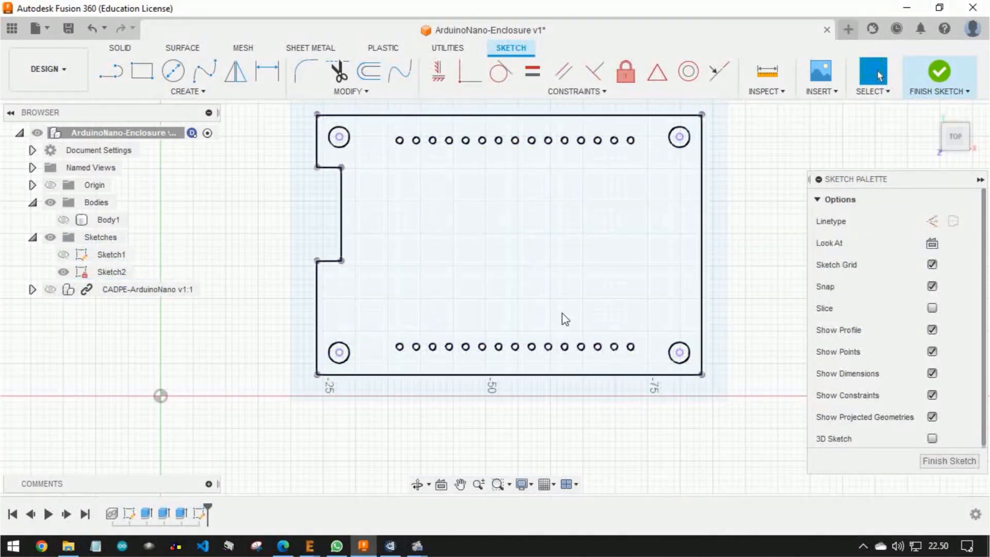
Delete the projected board outline, including its USB connector notch, from the sketch
{"action": "scroll", "coordinate": [671, 332], "scroll_direction": "down", "scroll_amount": 1}
{"action": "scroll", "coordinate": [672, 331], "scroll_direction": "up", "scroll_amount": 5}
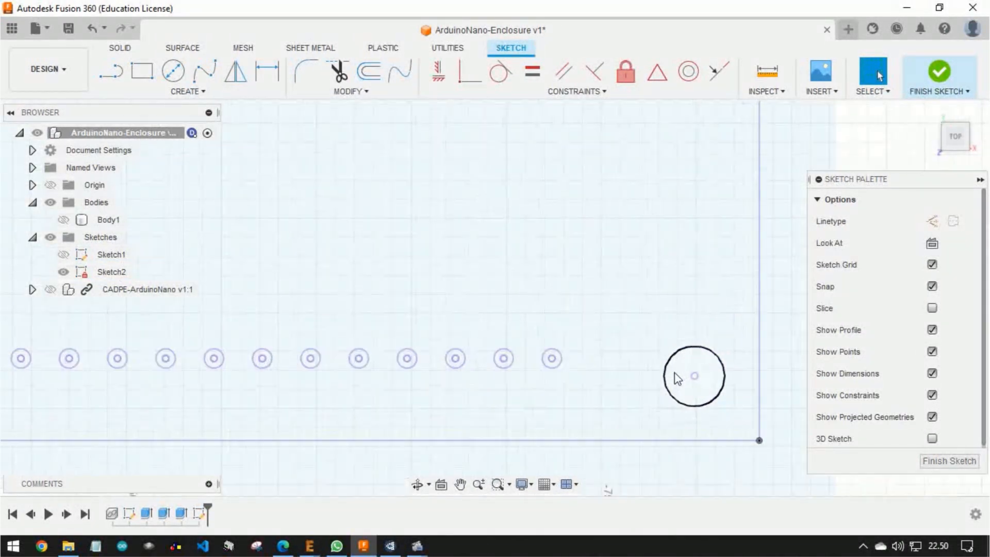
{"action": "scroll", "coordinate": [611, 323], "scroll_direction": "down", "scroll_amount": 5}
{"action": "middle_click_drag", "start_coordinate": [465, 274], "coordinate": [503, 350]}
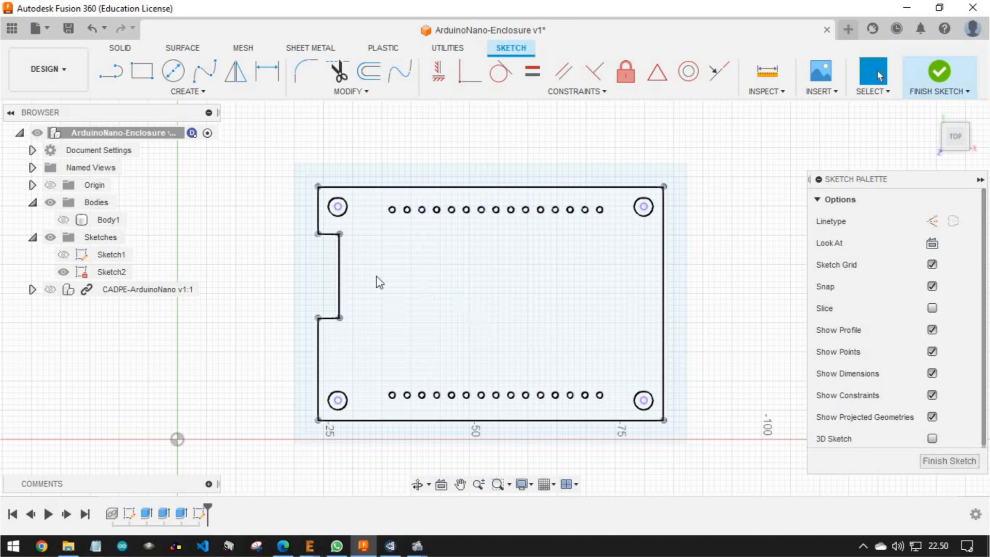
{"action": "double_click", "coordinate": [318, 220]}
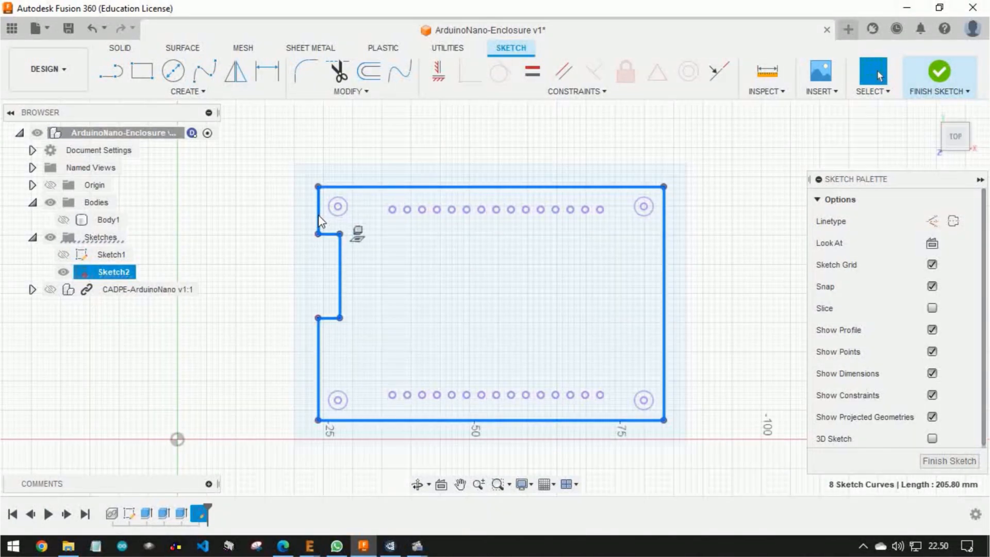
{"action": "right_click", "coordinate": [319, 216]}
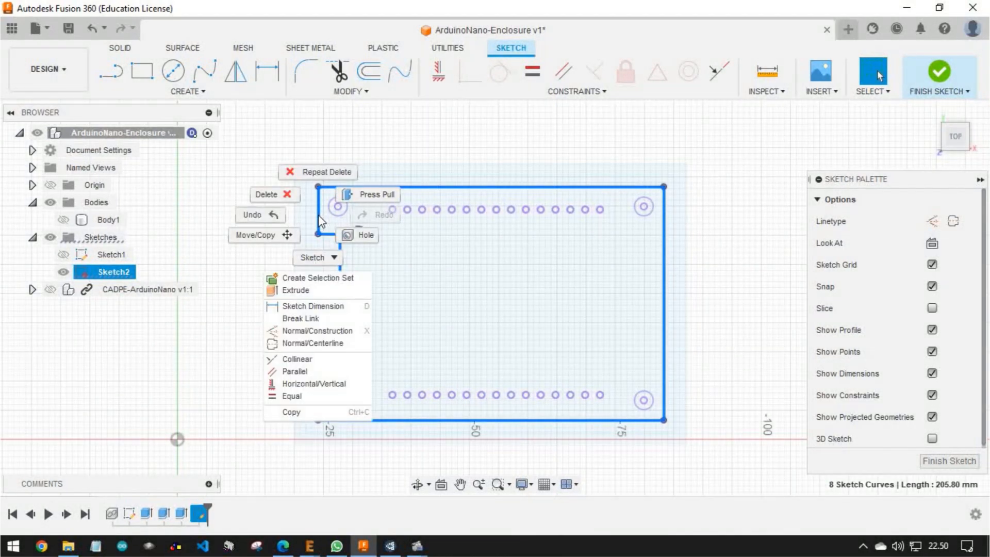
{"action": "left_click", "coordinate": [295, 194]}
Draw a 3 mm circle at the centre of the upper-left mounting hole and delete the projected circle around it
{"action": "scroll", "coordinate": [334, 208], "scroll_direction": "up", "scroll_amount": 3}
{"action": "scroll", "coordinate": [335, 210], "scroll_direction": "up", "scroll_amount": 3}
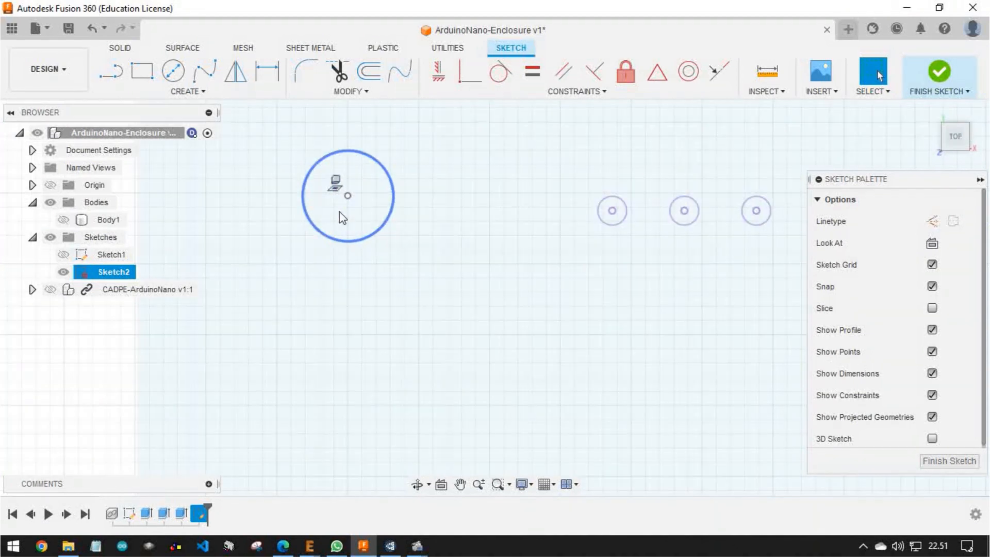
{"action": "key", "text": "c"}
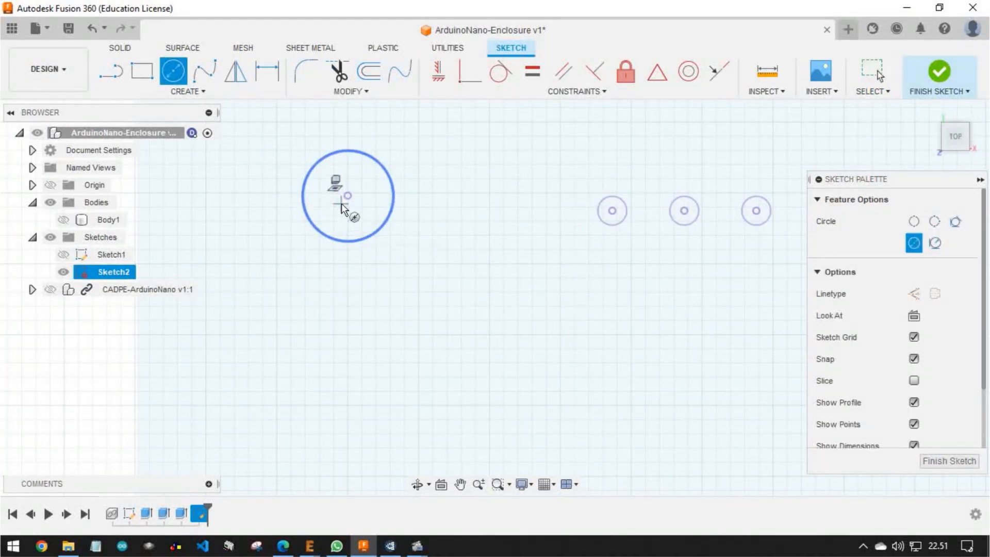
{"action": "left_click", "coordinate": [348, 196]}
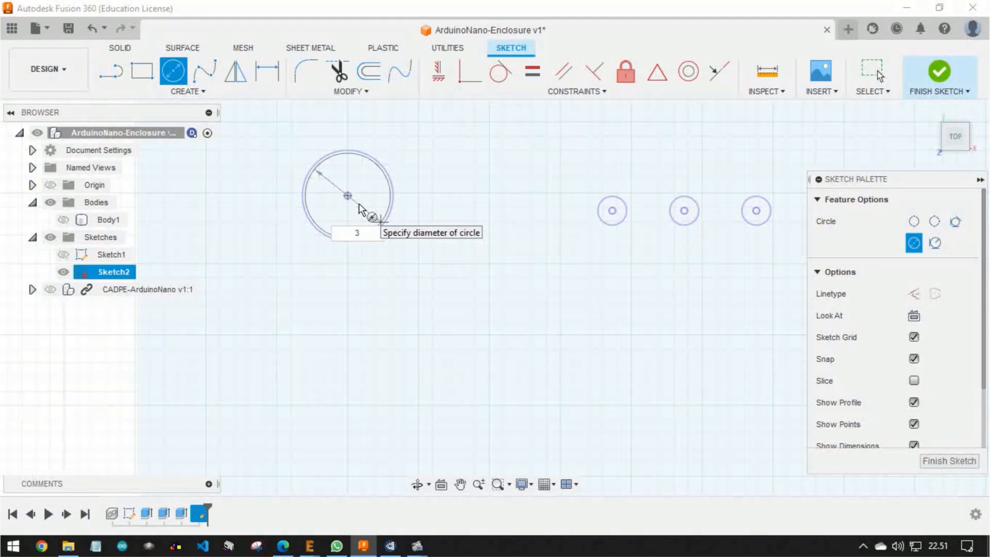
{"action": "key", "text": "Return"}
{"action": "scroll", "coordinate": [388, 190], "scroll_direction": "up", "scroll_amount": 5}
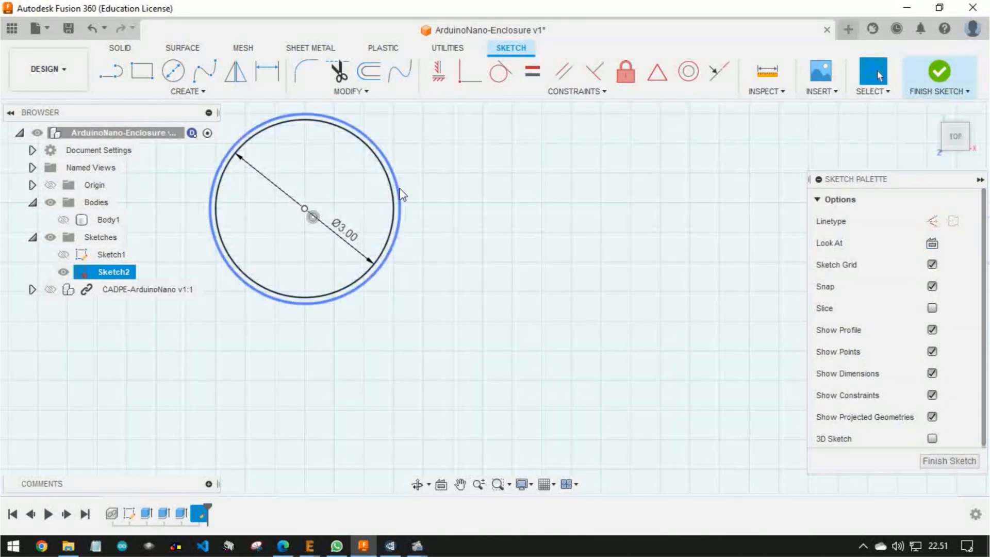
{"action": "left_click", "coordinate": [400, 191]}
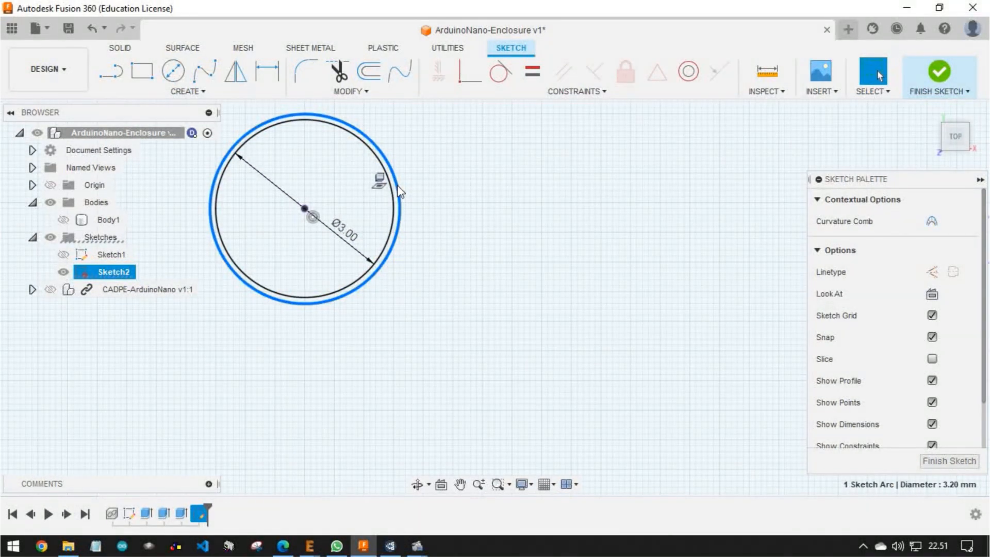
{"action": "key", "text": "Escape"}
Add a concentric 5 mm circle around the upper-left mounting hole
{"action": "scroll", "coordinate": [400, 191], "scroll_direction": "down", "scroll_amount": 5}
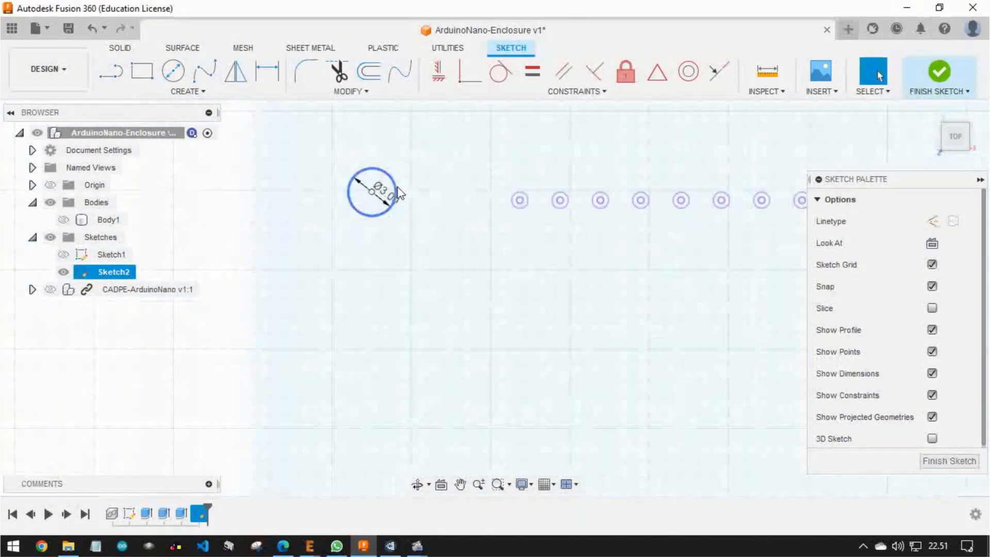
{"action": "scroll", "coordinate": [400, 192], "scroll_direction": "up", "scroll_amount": 3}
{"action": "key", "text": "c"}
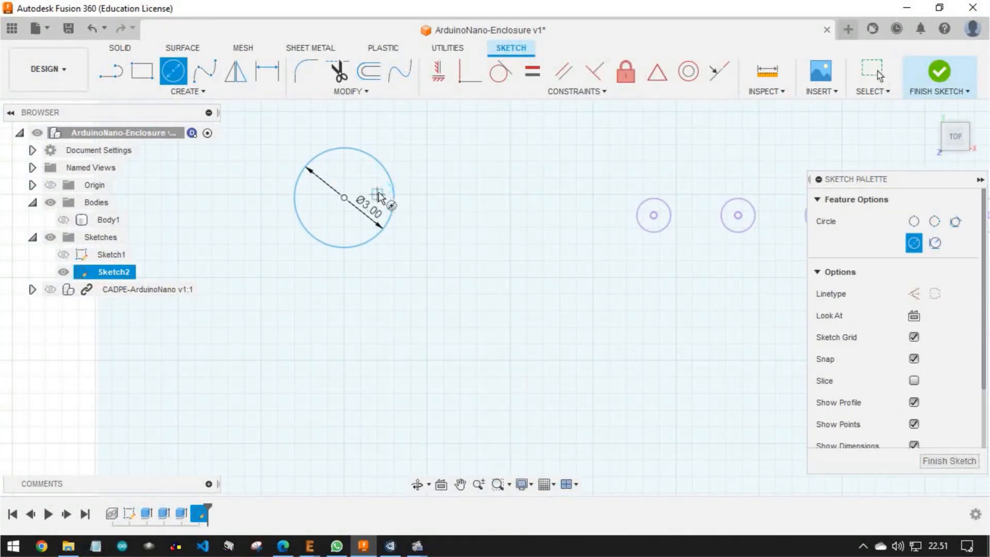
{"action": "left_click", "coordinate": [343, 198]}
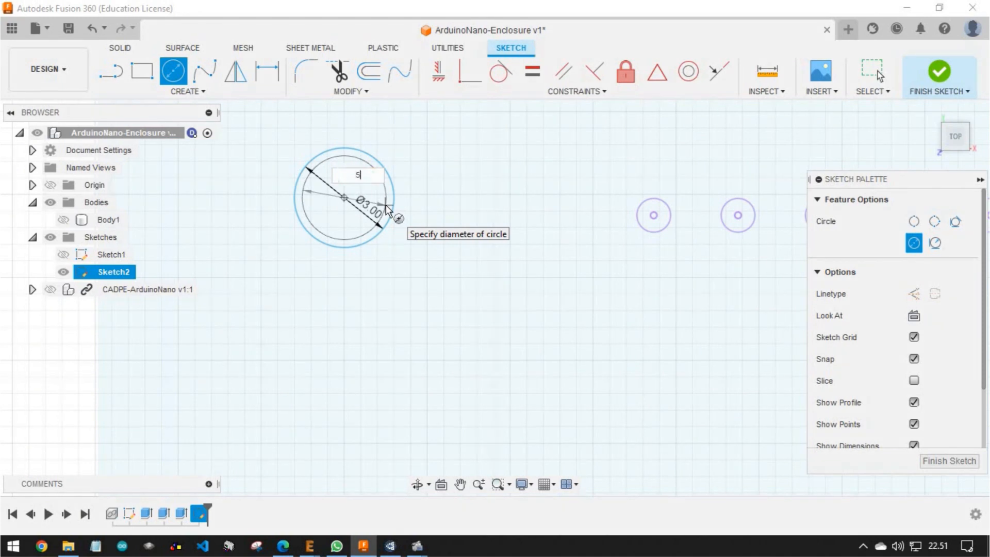
{"action": "key", "text": "Return"}
{"action": "key", "text": "Escape"}
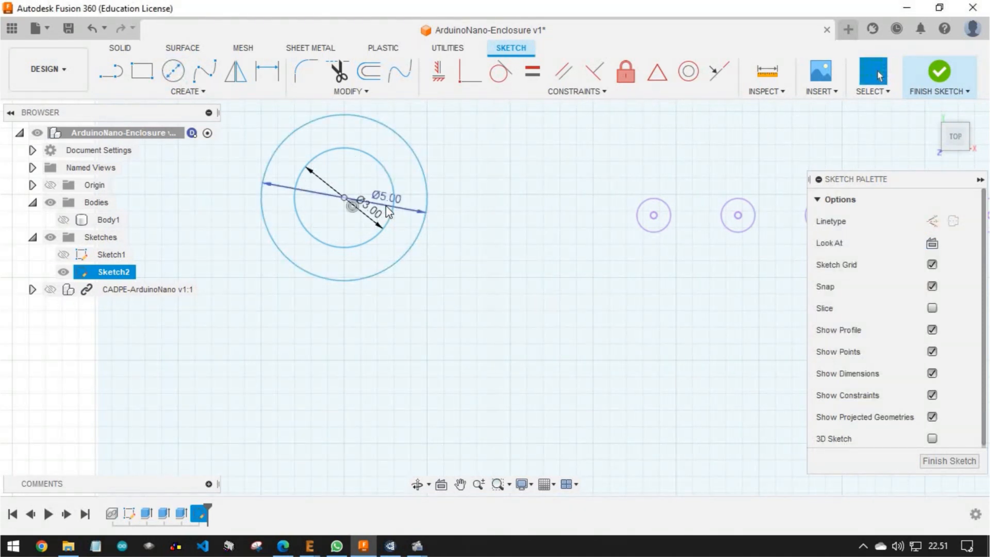
Try to draw a further 6 mm circle on the upper-left mounting hole's centre
{"action": "key", "text": "c"}
{"action": "left_click", "coordinate": [344, 198]}
{"action": "type", "text": "6"}
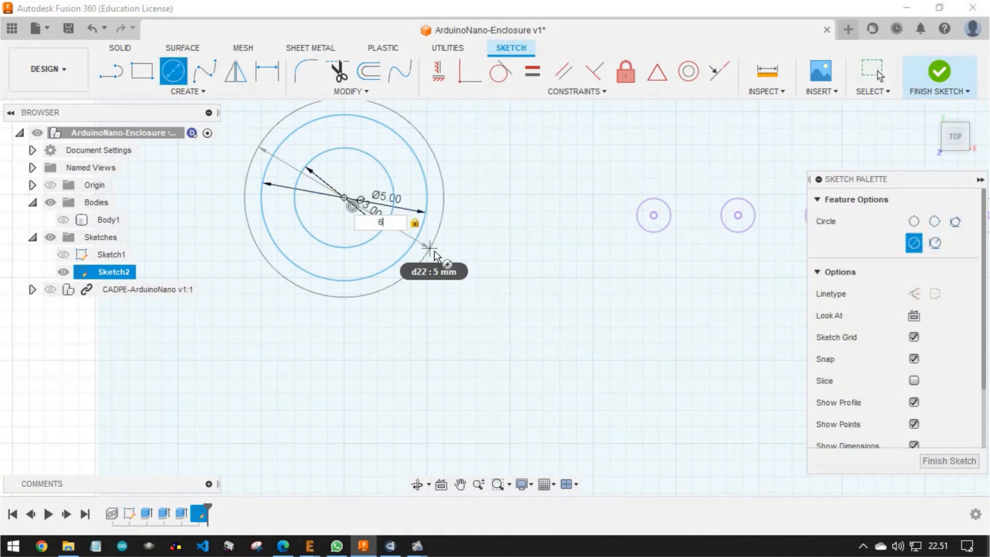
{"action": "key", "text": "Return"}
{"action": "scroll", "coordinate": [572, 294], "scroll_direction": "down", "scroll_amount": 8}
{"action": "key", "text": "Escape"}
Draw a 3 mm circle at the centre of the upper-right mounting hole and delete the projected circle around it
{"action": "scroll", "coordinate": [610, 298], "scroll_direction": "down", "scroll_amount": 3}
{"action": "scroll", "coordinate": [665, 253], "scroll_direction": "up", "scroll_amount": 7}
{"action": "key", "text": "c"}
{"action": "left_click", "coordinate": [617, 264]}
{"action": "type", "text": "3"}
{"action": "key", "text": "Return"}
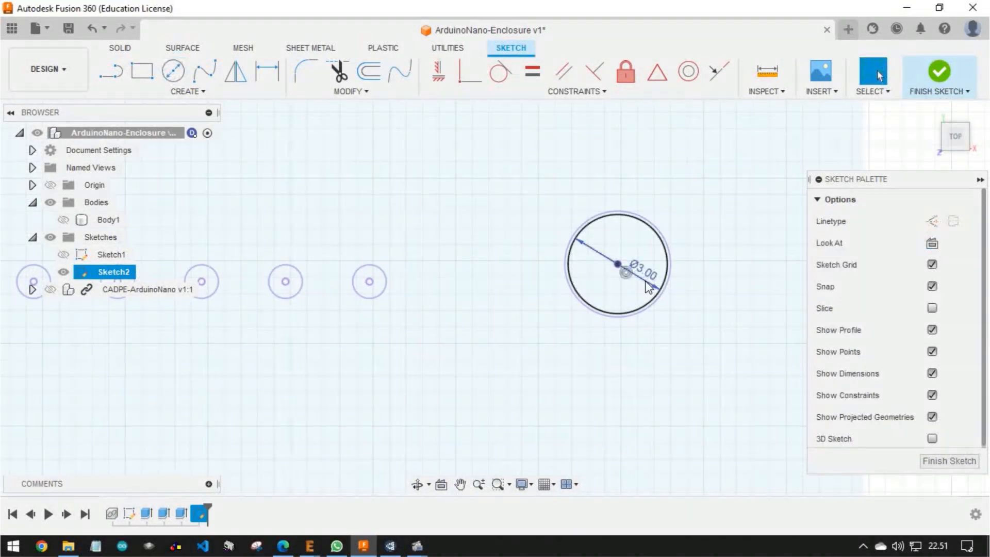
{"action": "scroll", "coordinate": [664, 276], "scroll_direction": "up", "scroll_amount": 2}
{"action": "left_click", "coordinate": [673, 279]}
{"action": "right_click", "coordinate": [675, 279]}
{"action": "left_click", "coordinate": [646, 253]}
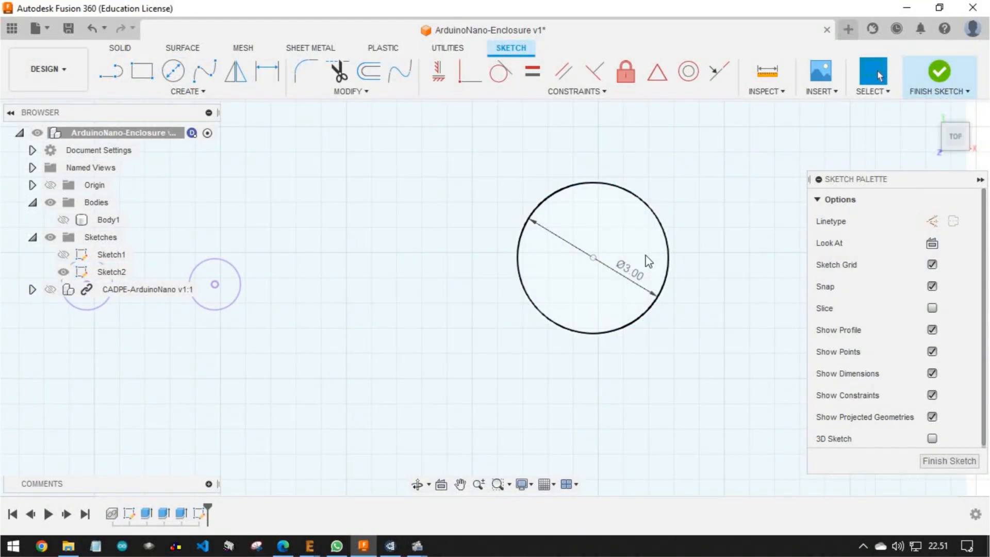
Add a concentric 5 mm circle around the upper-right mounting hole
{"action": "key", "text": "c"}
{"action": "left_click", "coordinate": [592, 258]}
{"action": "type", "text": "5"}
{"action": "key", "text": "Return"}
{"action": "key", "text": "Escape"}
Draw a 3 mm circle at the centre of the lower-right mounting hole and delete the projected circle around it
{"action": "scroll", "coordinate": [672, 262], "scroll_direction": "down", "scroll_amount": 8}
{"action": "scroll", "coordinate": [683, 268], "scroll_direction": "up", "scroll_amount": 6}
{"action": "scroll", "coordinate": [628, 307], "scroll_direction": "up", "scroll_amount": 3}
{"action": "key", "text": "c"}
{"action": "left_click", "coordinate": [563, 299]}
{"action": "type", "text": "3"}
{"action": "key", "text": "Return"}
{"action": "key", "text": "Escape"}
{"action": "left_click", "coordinate": [642, 333]}
{"action": "right_click", "coordinate": [642, 333]}
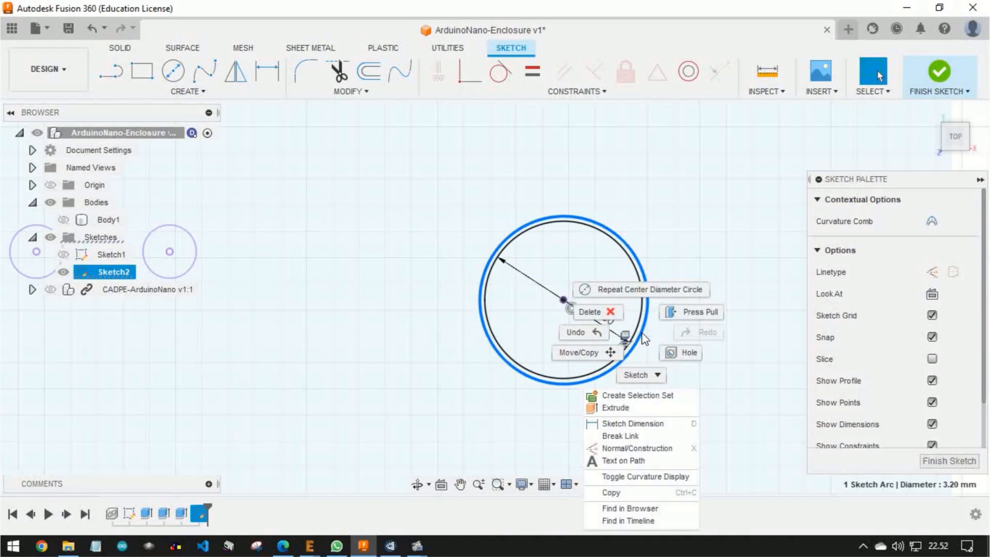
{"action": "left_click", "coordinate": [596, 311]}
Add a concentric 5 mm circle around the lower-right mounting hole
{"action": "key", "text": "c"}
{"action": "left_click", "coordinate": [563, 299]}
{"action": "type", "text": "5"}
{"action": "key", "text": "Return"}
{"action": "key", "text": "Escape"}
Draw a 3 mm circle at the centre of the lower-left mounting hole and delete the projected circle around it
{"action": "scroll", "coordinate": [591, 309], "scroll_direction": "down", "scroll_amount": 8}
{"action": "scroll", "coordinate": [337, 308], "scroll_direction": "up", "scroll_amount": 5}
{"action": "scroll", "coordinate": [348, 309], "scroll_direction": "up", "scroll_amount": 3}
{"action": "key", "text": "c"}
{"action": "left_click", "coordinate": [309, 318]}
{"action": "type", "text": "3"}
{"action": "key", "text": "Return"}
{"action": "key", "text": "Escape"}
{"action": "key", "text": "c"}
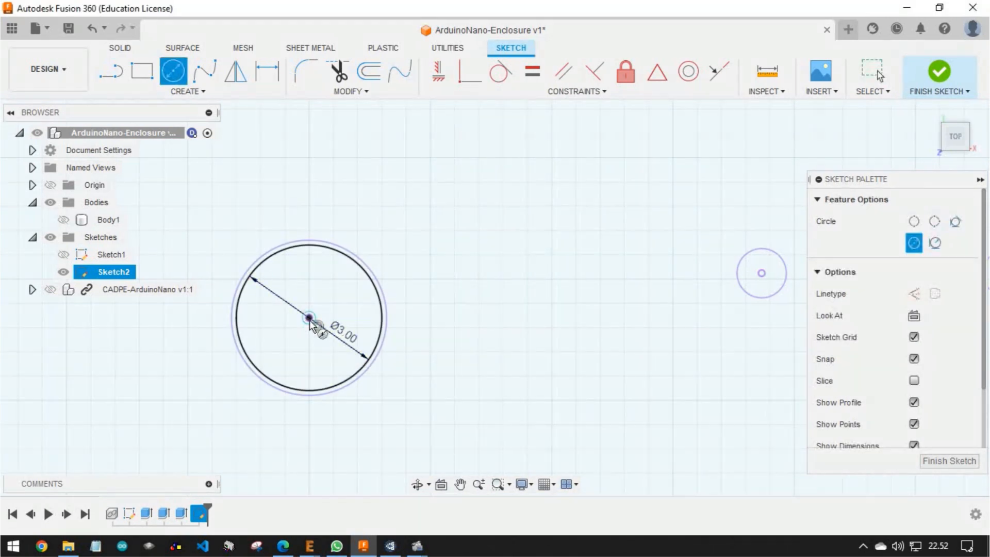
{"action": "right_click", "coordinate": [382, 342]}
{"action": "left_click", "coordinate": [331, 320]}
Add a concentric 5 mm circle around the lower-left mounting hole
{"action": "left_click", "coordinate": [309, 317]}
{"action": "type", "text": "5"}
{"action": "key", "text": "Return"}
{"action": "key", "text": "Escape"}
{"action": "scroll", "coordinate": [391, 344], "scroll_direction": "down", "scroll_amount": 8}
{"action": "middle_click_drag", "start_coordinate": [454, 186], "coordinate": [460, 244]}
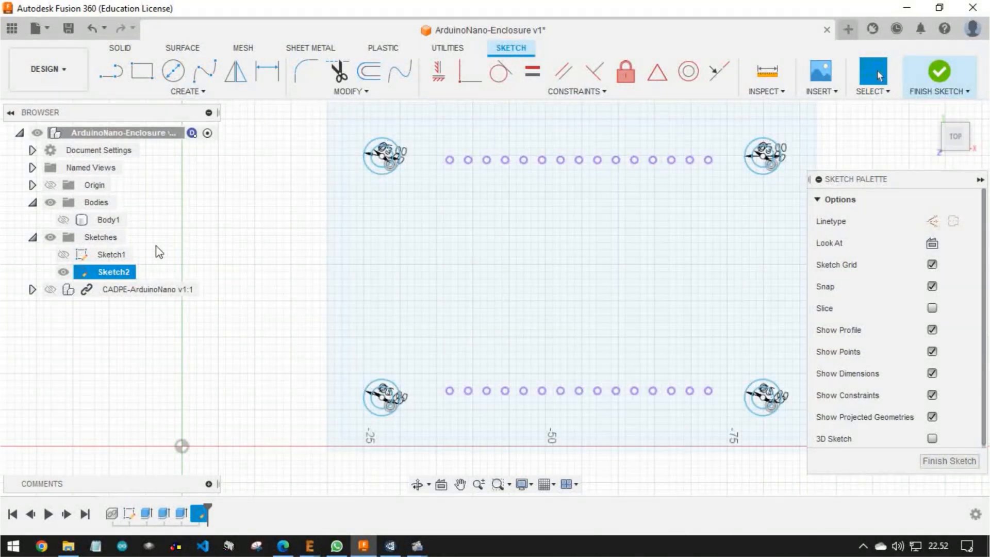
Show the CADPE-ArduinoNano component again over the sketch
{"action": "left_click", "coordinate": [50, 290]}
{"action": "left_click", "coordinate": [50, 290]}
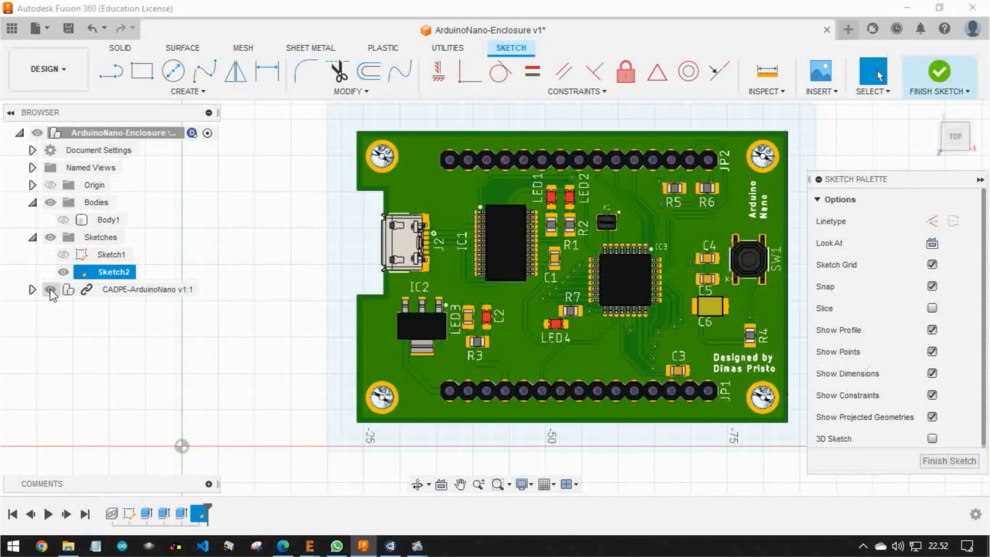
{"action": "middle_click_drag", "start_coordinate": [738, 175], "coordinate": [734, 205]}
{"action": "scroll", "coordinate": [734, 205], "scroll_direction": "down", "scroll_amount": 1}
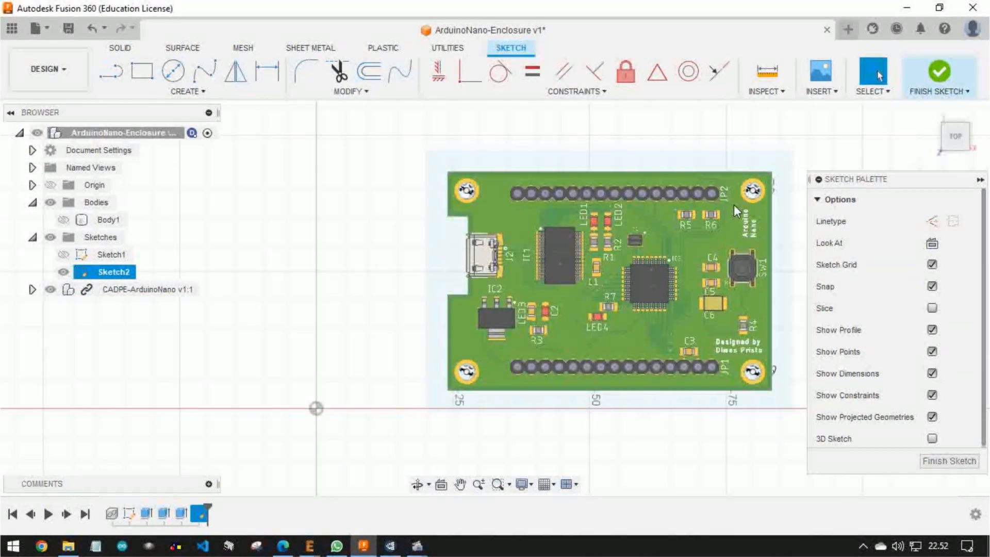
{"action": "scroll", "coordinate": [734, 205], "scroll_direction": "up", "scroll_amount": 3}
{"action": "scroll", "coordinate": [689, 250], "scroll_direction": "down", "scroll_amount": 2}
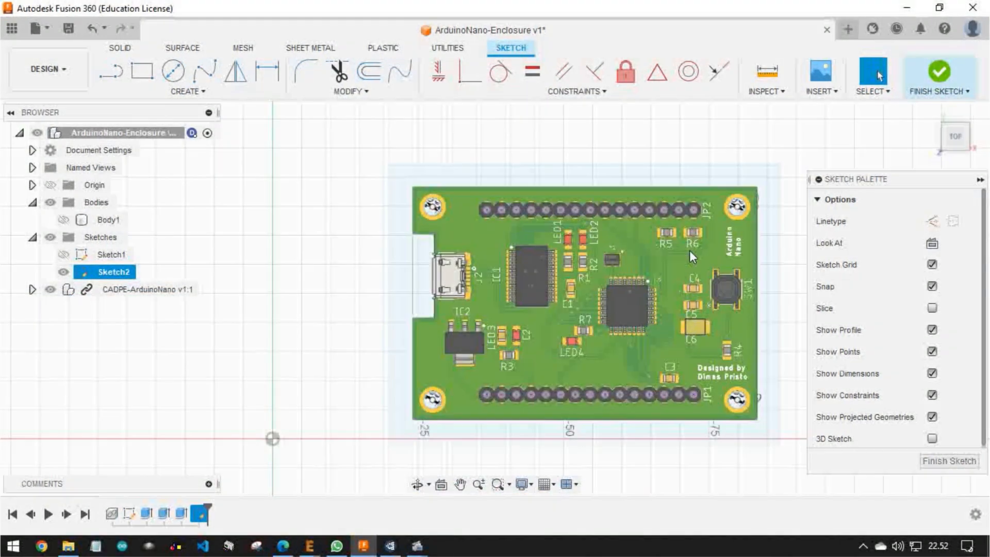
{"action": "scroll", "coordinate": [670, 258], "scroll_direction": "up", "scroll_amount": 2}
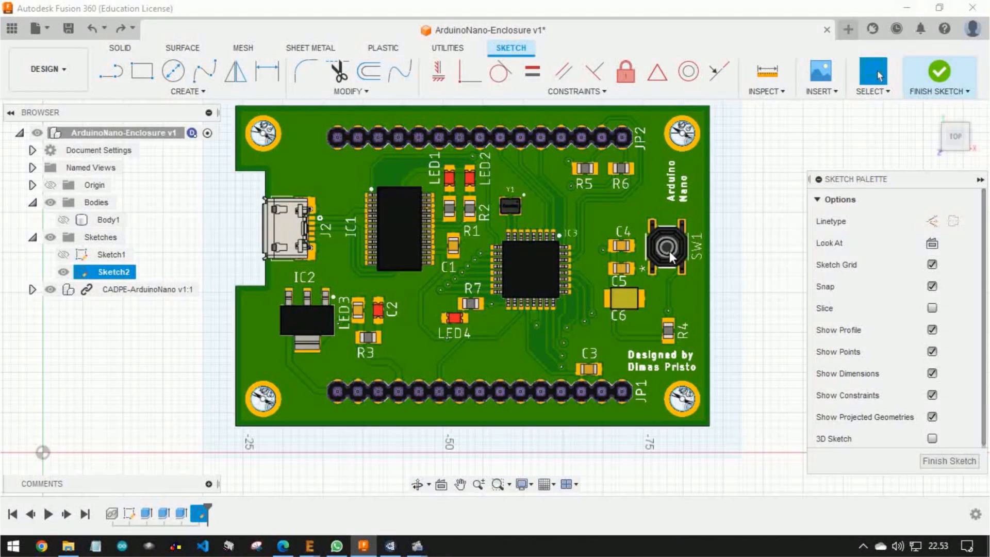
Select the top faces of the JP2 and JP1 pin-header housings on the board
{"action": "scroll", "coordinate": [323, 128], "scroll_direction": "up", "scroll_amount": 5}
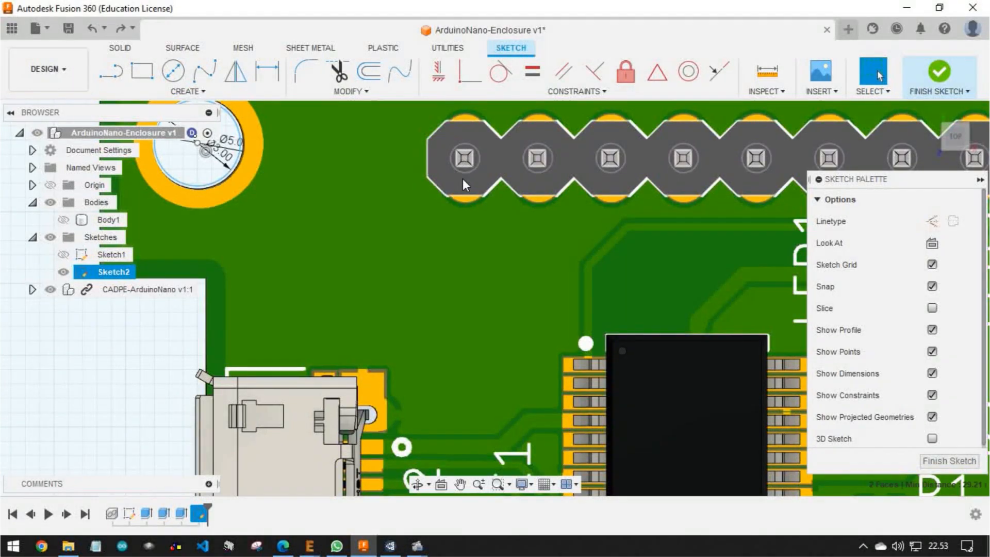
{"action": "left_click", "coordinate": [462, 179]}
{"action": "scroll", "coordinate": [462, 178], "scroll_direction": "down", "scroll_amount": 6}
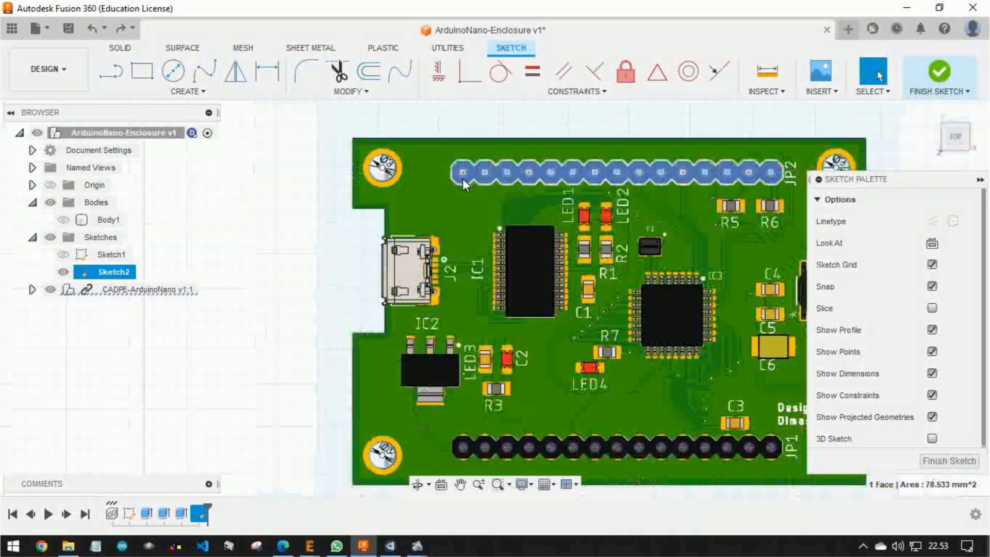
{"action": "scroll", "coordinate": [479, 223], "scroll_direction": "up", "scroll_amount": 6}
{"action": "scroll", "coordinate": [497, 331], "scroll_direction": "down", "scroll_amount": 2}
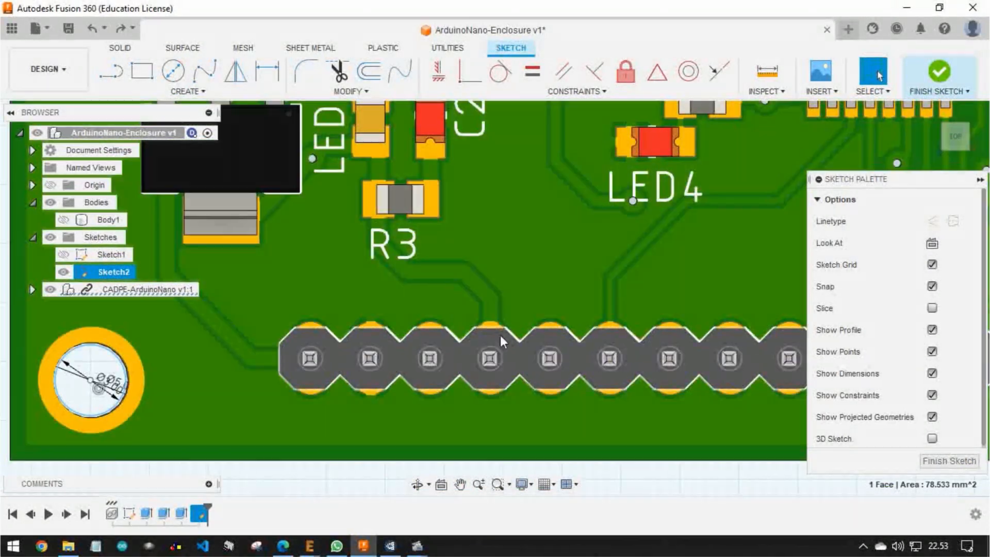
{"action": "left_click", "coordinate": [508, 340]}
{"action": "scroll", "coordinate": [507, 340], "scroll_direction": "down", "scroll_amount": 2}
{"action": "scroll", "coordinate": [507, 340], "scroll_direction": "down", "scroll_amount": 2}
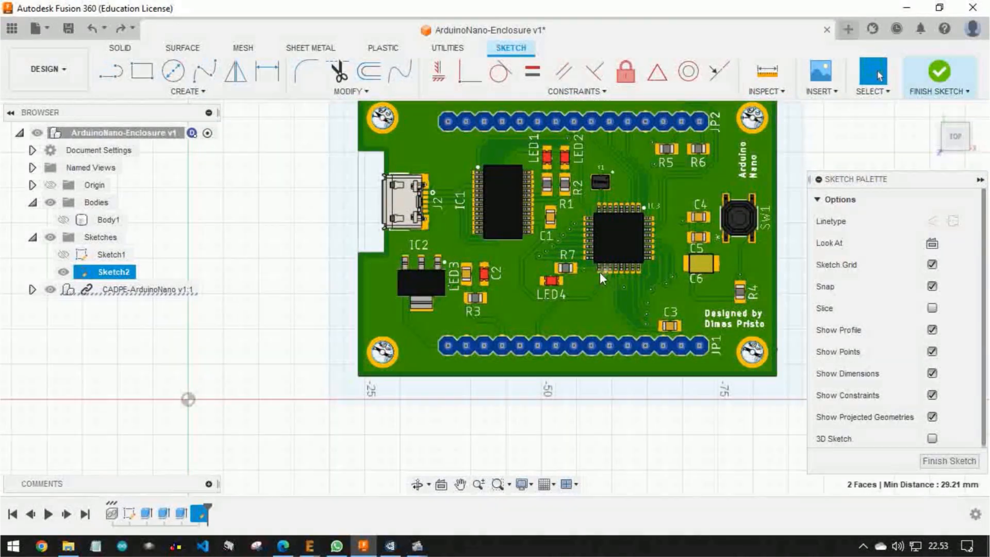
Add the SW1 button housing's top rim face and its four leg faces to the selection
{"action": "scroll", "coordinate": [601, 274], "scroll_direction": "up", "scroll_amount": 8}
{"action": "scroll", "coordinate": [634, 205], "scroll_direction": "up", "scroll_amount": 3}
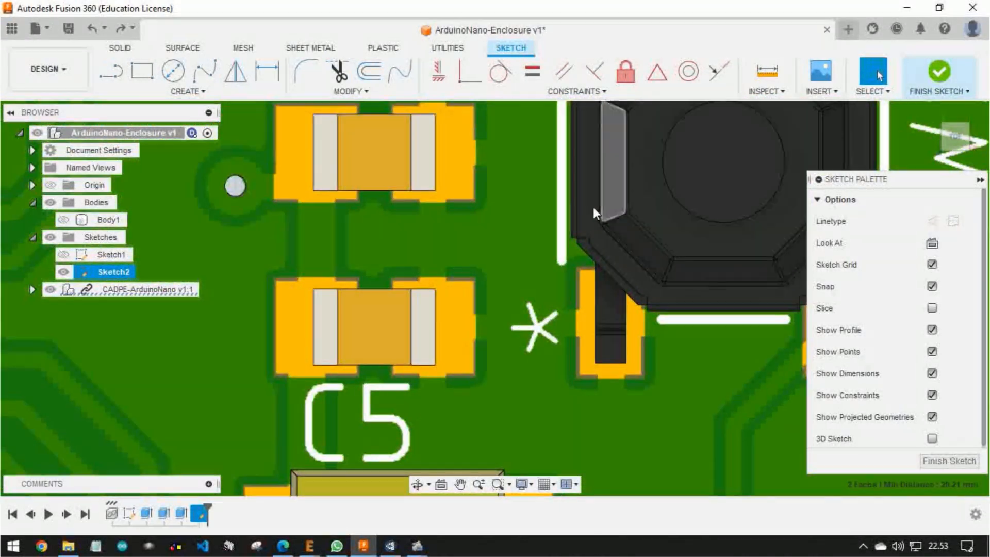
{"action": "left_click", "coordinate": [586, 212]}
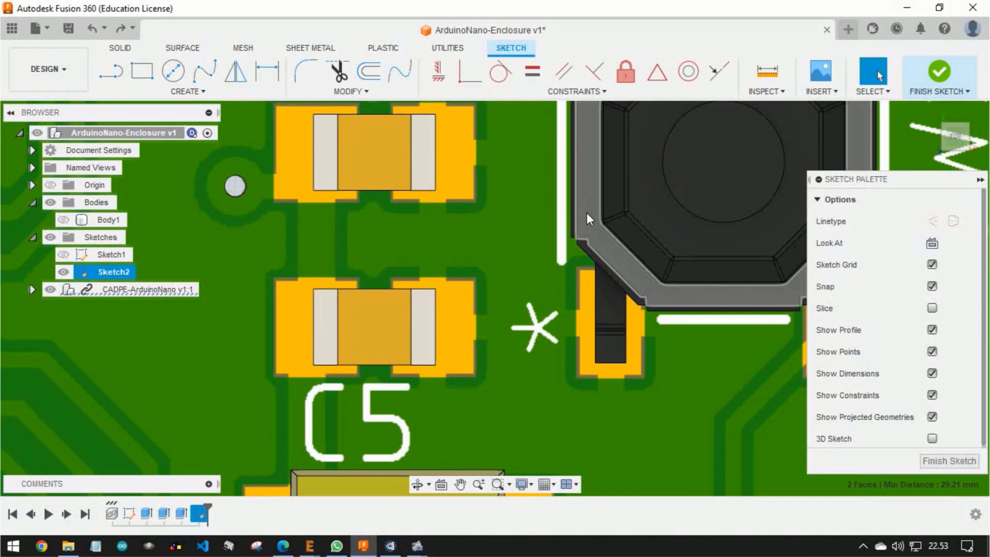
{"action": "scroll", "coordinate": [586, 213], "scroll_direction": "down", "scroll_amount": 5}
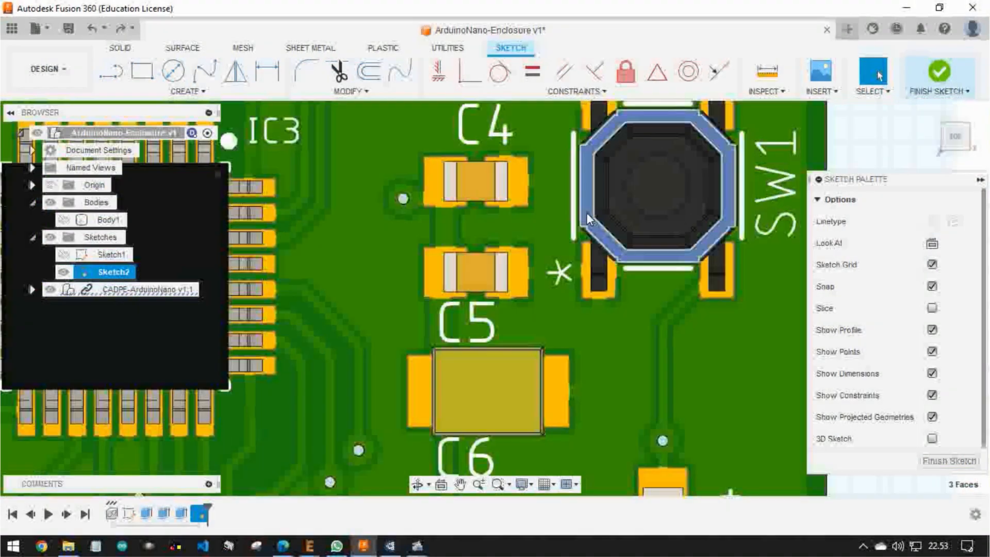
{"action": "left_click", "coordinate": [605, 161]}
{"action": "left_click", "coordinate": [725, 160]}
{"action": "left_click", "coordinate": [728, 317]}
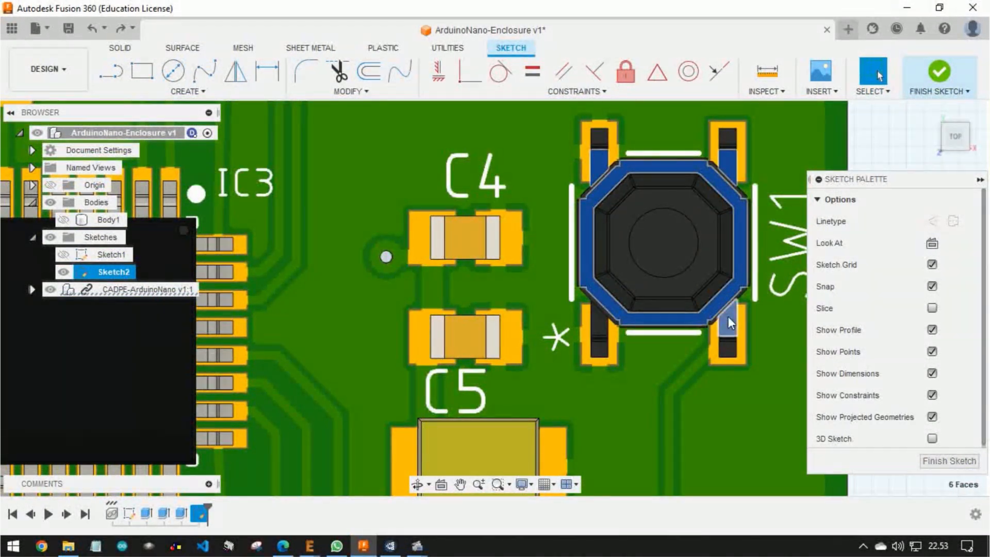
{"action": "scroll", "coordinate": [600, 324], "scroll_direction": "down", "scroll_amount": 6}
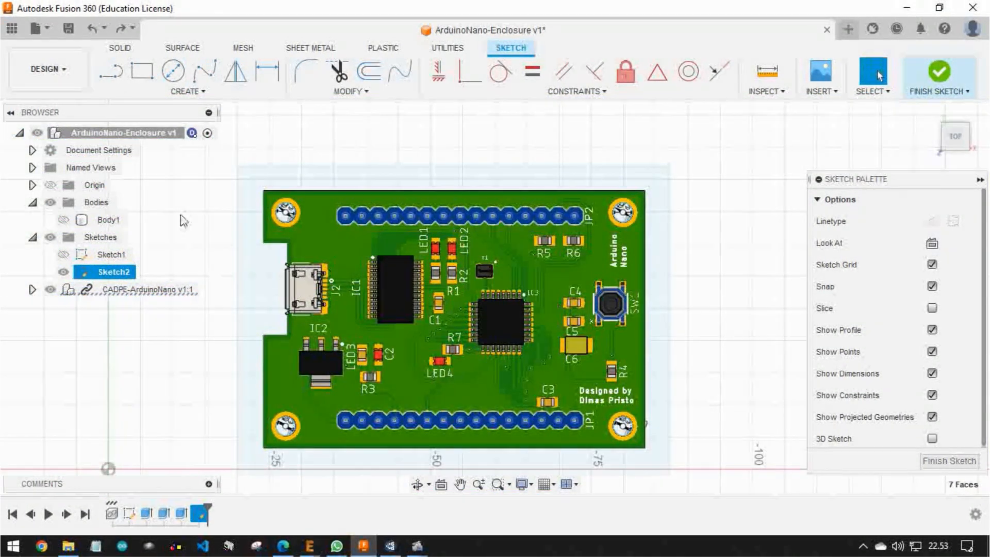
Project the selected header and button faces into the sketch with the projection link kept on
{"action": "left_click", "coordinate": [187, 91]}
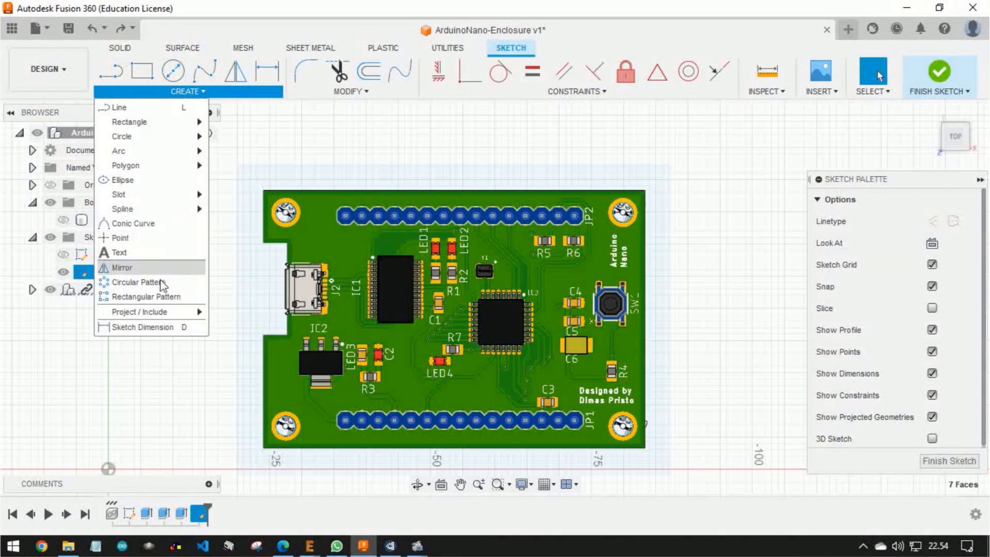
{"action": "mouse_move", "coordinate": [163, 313]}
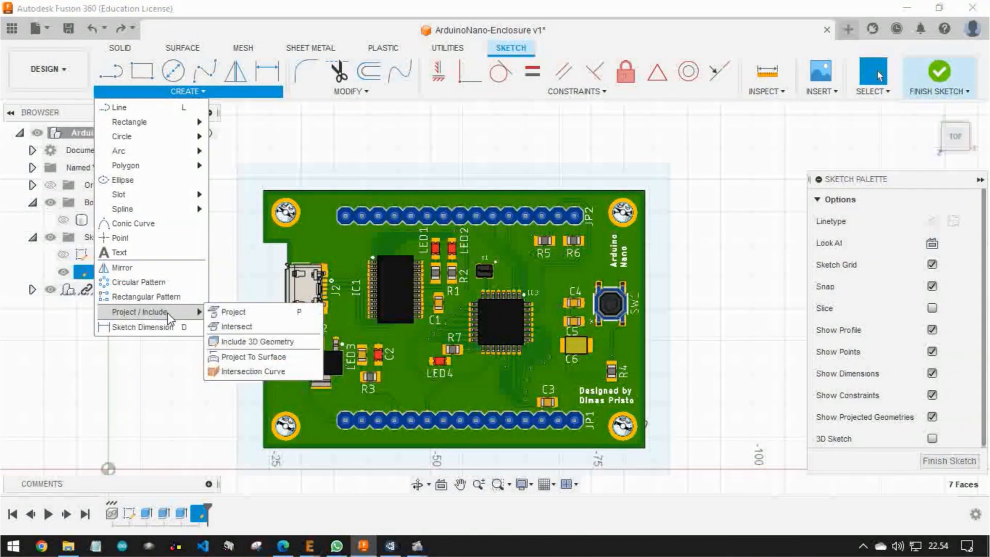
{"action": "left_click", "coordinate": [259, 316]}
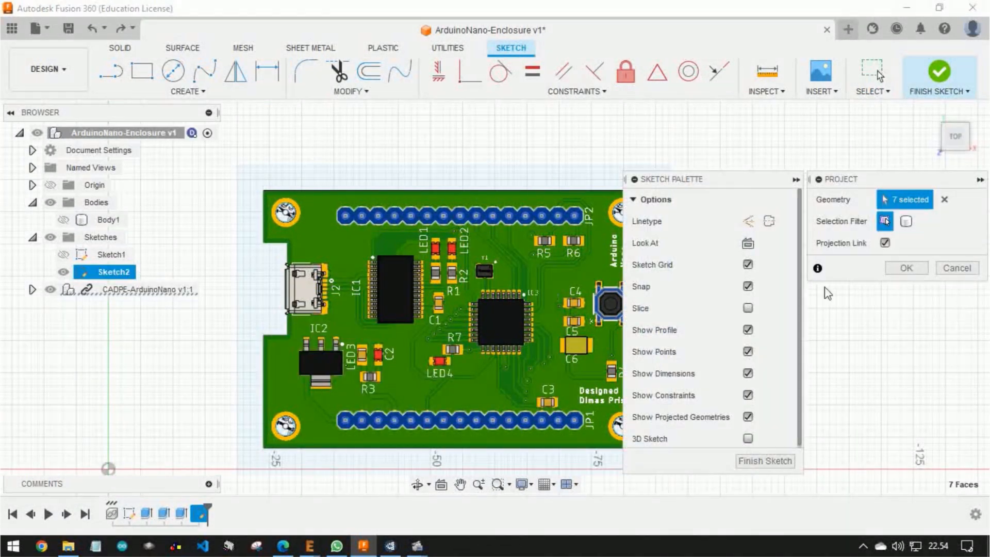
{"action": "left_click", "coordinate": [905, 268]}
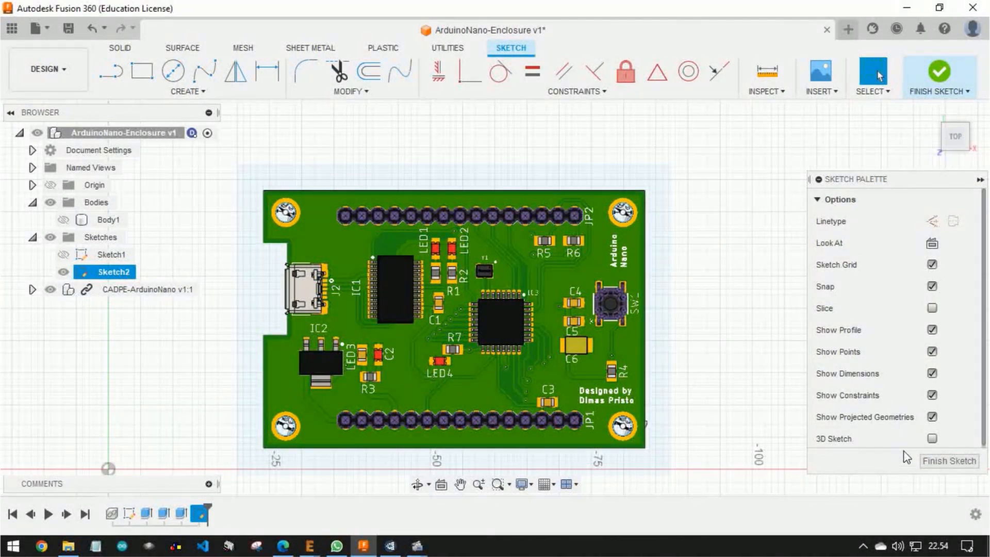
Hide the CADPE-ArduinoNano component so only the sketch geometry is displayed
{"action": "left_click", "coordinate": [49, 292]}
{"action": "left_click", "coordinate": [49, 289]}
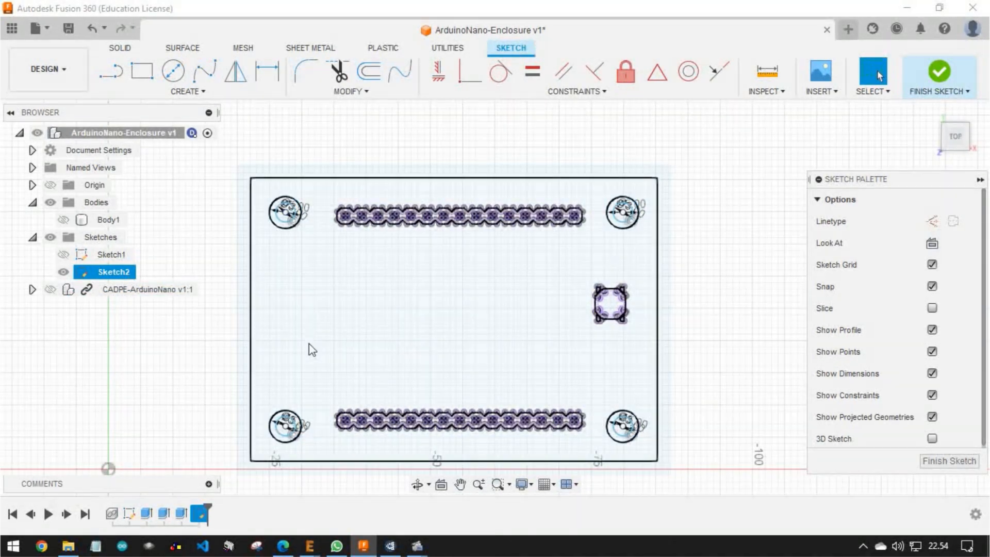
{"action": "left_click", "coordinate": [506, 313]}
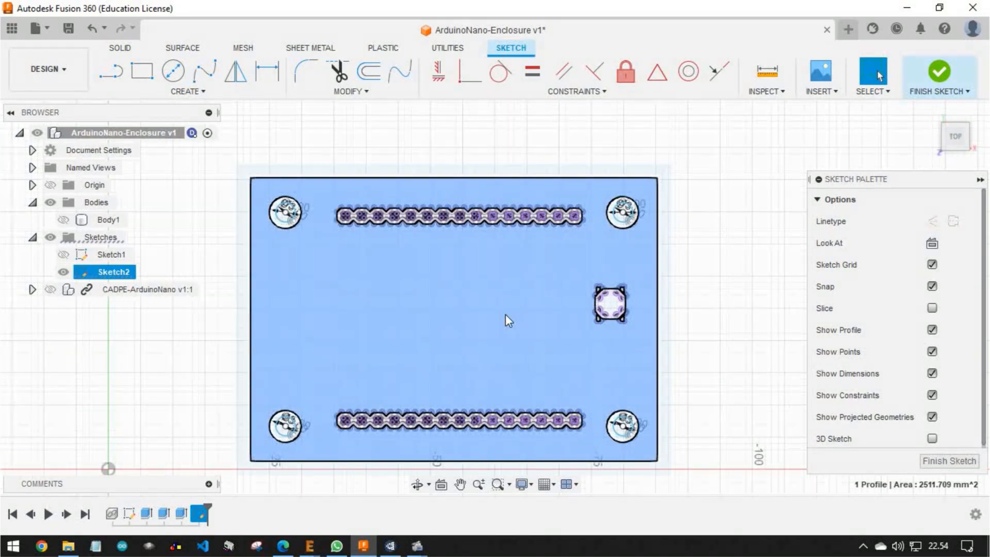
{"action": "key", "text": "Escape"}
{"action": "scroll", "coordinate": [598, 294], "scroll_direction": "down", "scroll_amount": 3}
{"action": "scroll", "coordinate": [598, 289], "scroll_direction": "up", "scroll_amount": 8}
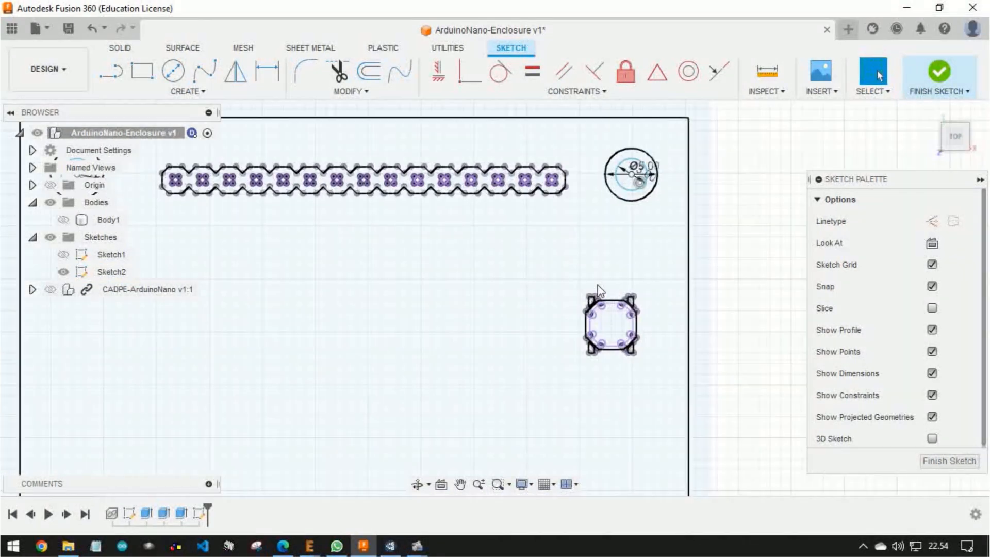
{"action": "middle_click_drag", "start_coordinate": [597, 287], "coordinate": [552, 228]}
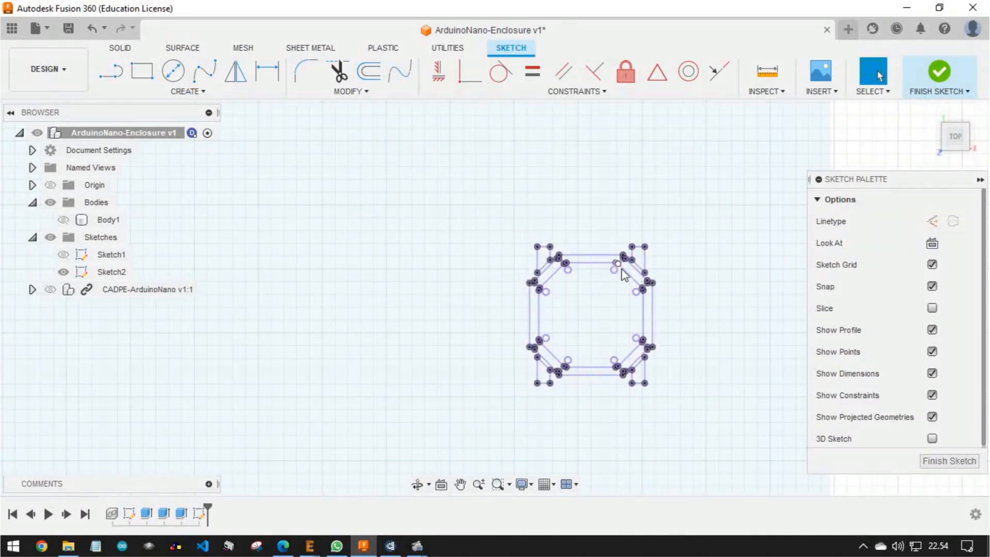
{"action": "left_click", "coordinate": [147, 66]}
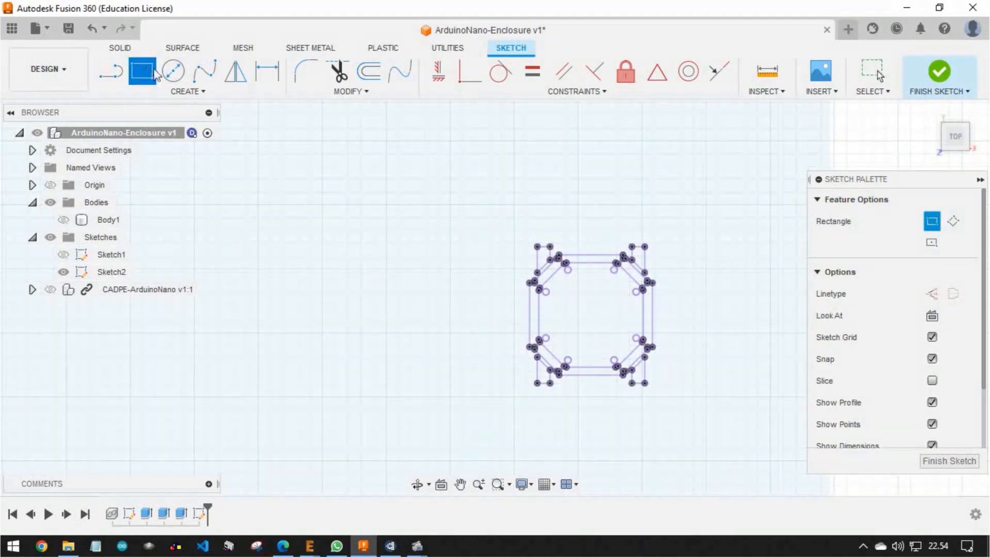
{"action": "left_click", "coordinate": [932, 243]}
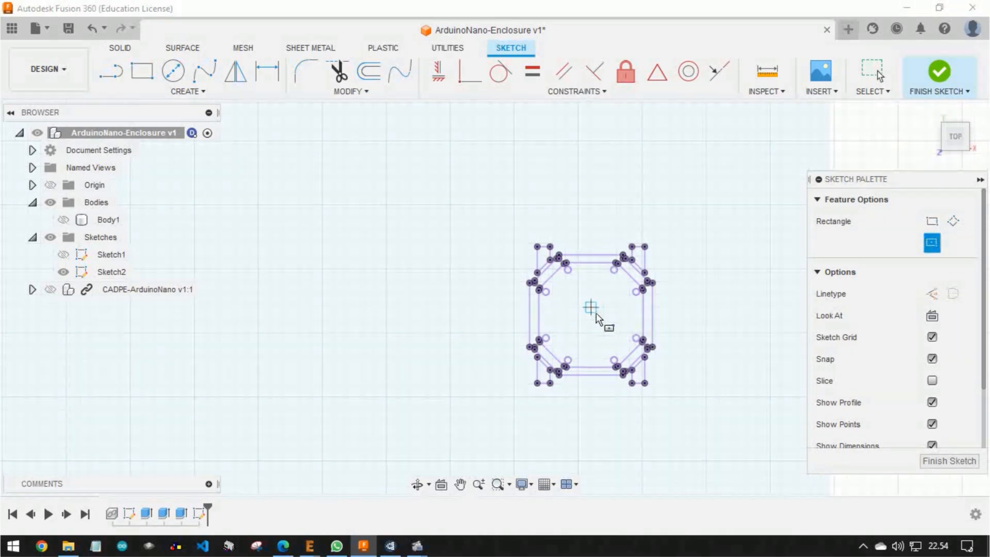
{"action": "key", "text": "Escape"}
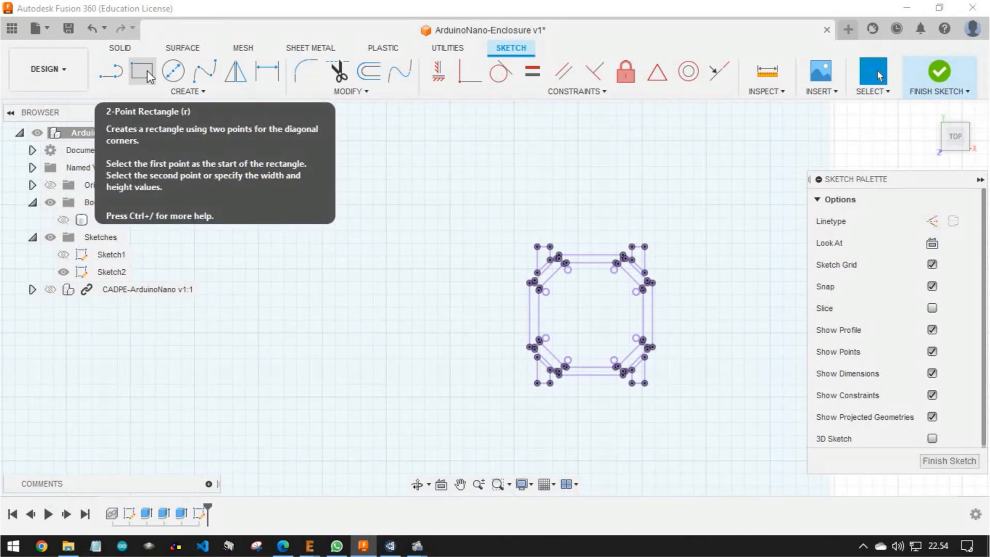
Draw a vertical and a horizontal line between the midpoints of opposite inner edges of the projected button octagon
{"action": "left_click", "coordinate": [116, 82]}
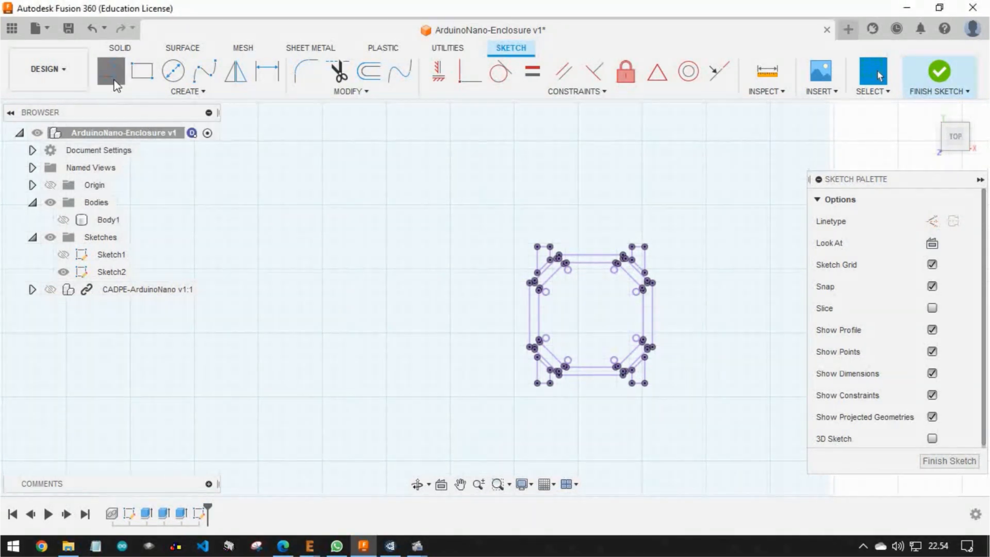
{"action": "left_click", "coordinate": [591, 262]}
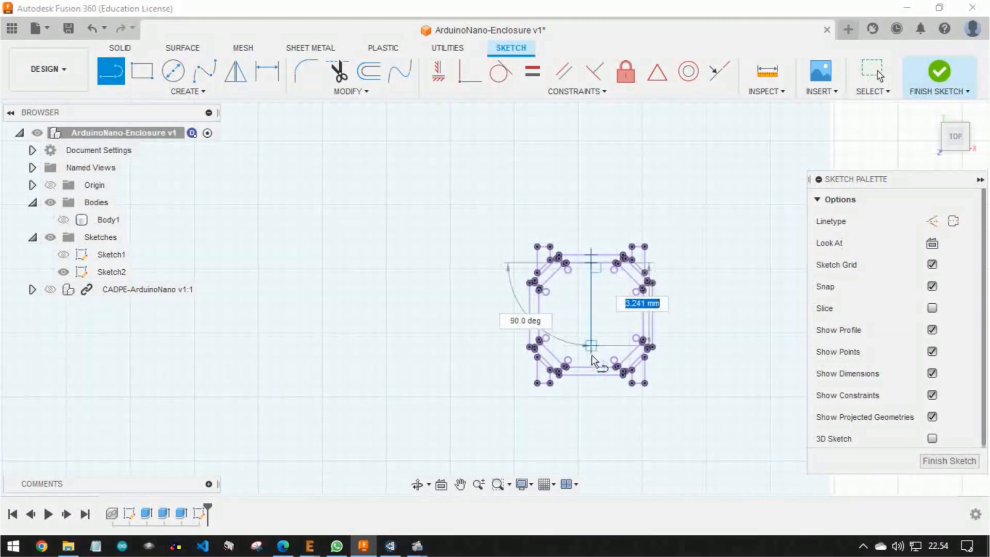
{"action": "double_click", "coordinate": [591, 366]}
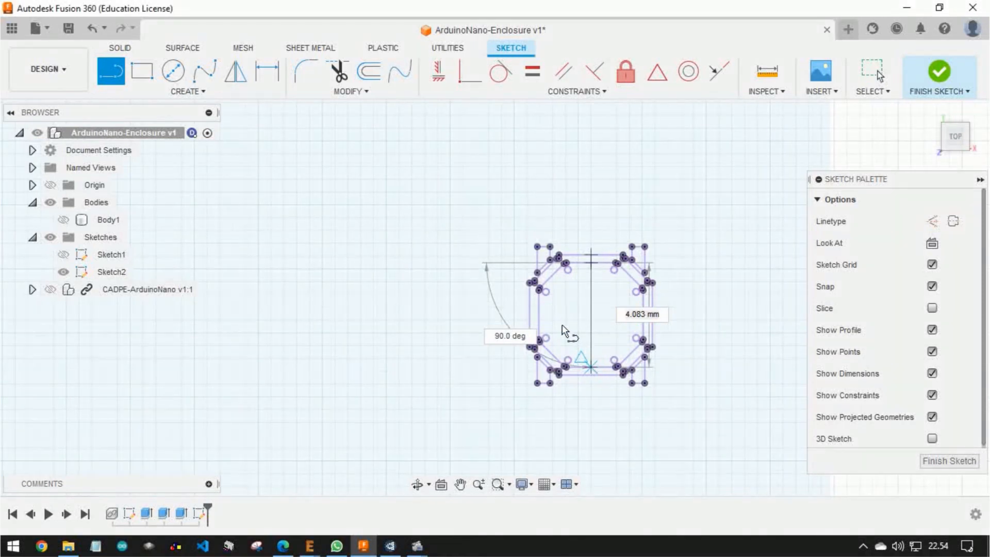
{"action": "left_click", "coordinate": [540, 311]}
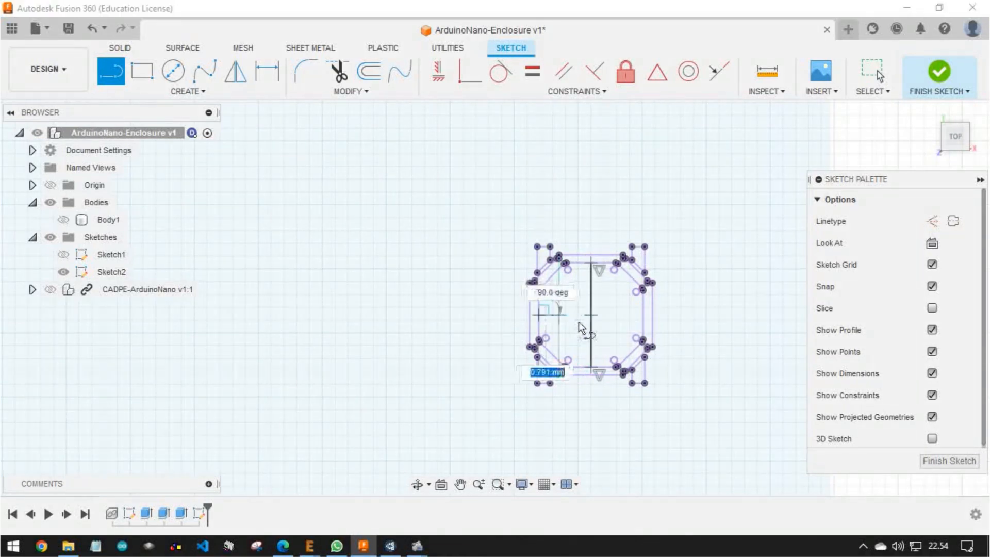
{"action": "left_click", "coordinate": [648, 319]}
{"action": "key", "text": "Escape"}
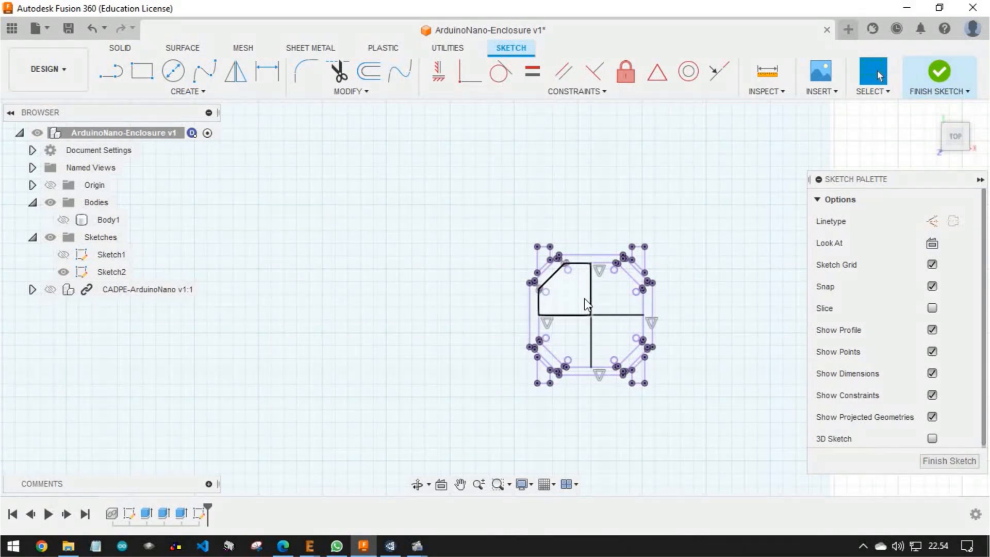
Draw a 7 mm by 7 mm centre rectangle on the crossing of the two lines in the button outline
{"action": "left_click", "coordinate": [141, 71]}
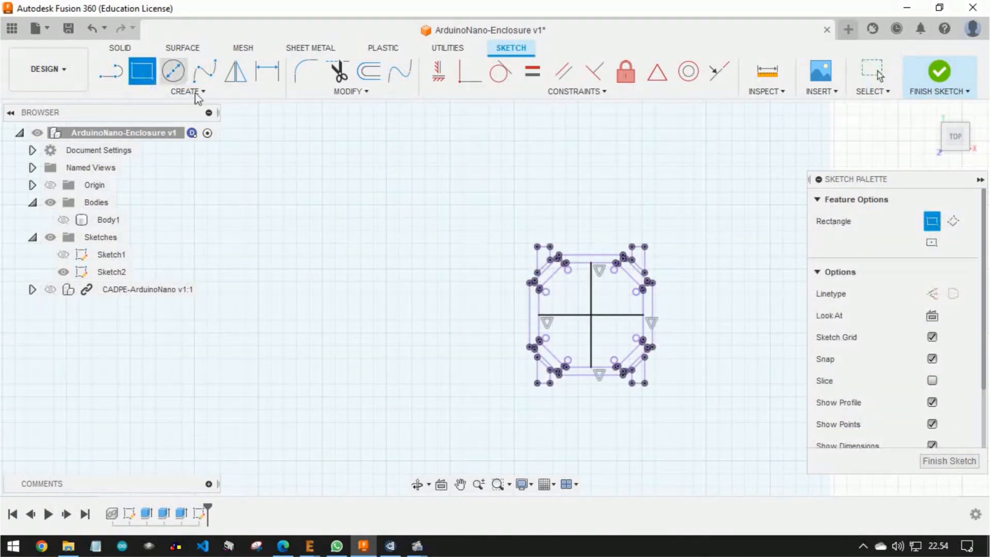
{"action": "left_click", "coordinate": [932, 244]}
{"action": "left_click", "coordinate": [596, 319]}
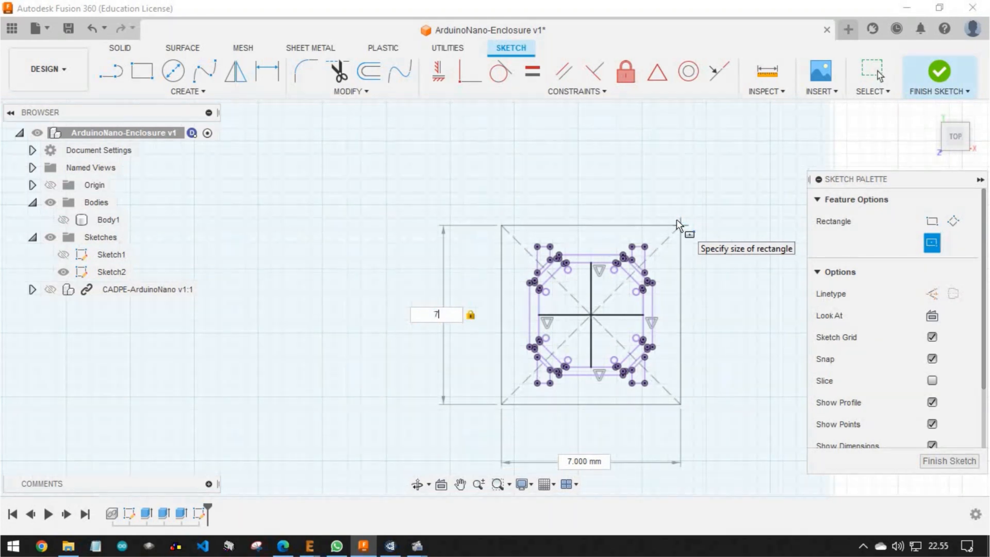
{"action": "key", "text": "Return"}
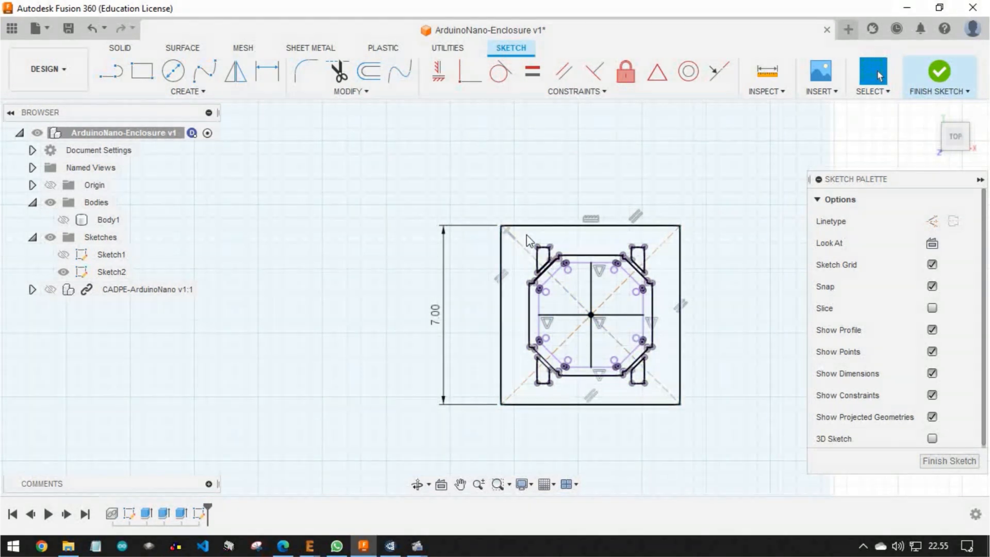
Delete the projected button geometry and helper lines inside the square, and remove the square's 7 mm height dimension
{"action": "mouse_move", "coordinate": [526, 234]}
{"action": "left_mouse_down"}
{"action": "mouse_move", "coordinate": [572, 249]}
{"action": "mouse_move", "coordinate": [662, 338]}
{"action": "mouse_move", "coordinate": [665, 397]}
{"action": "left_mouse_up"}
{"action": "right_click", "coordinate": [620, 345]}
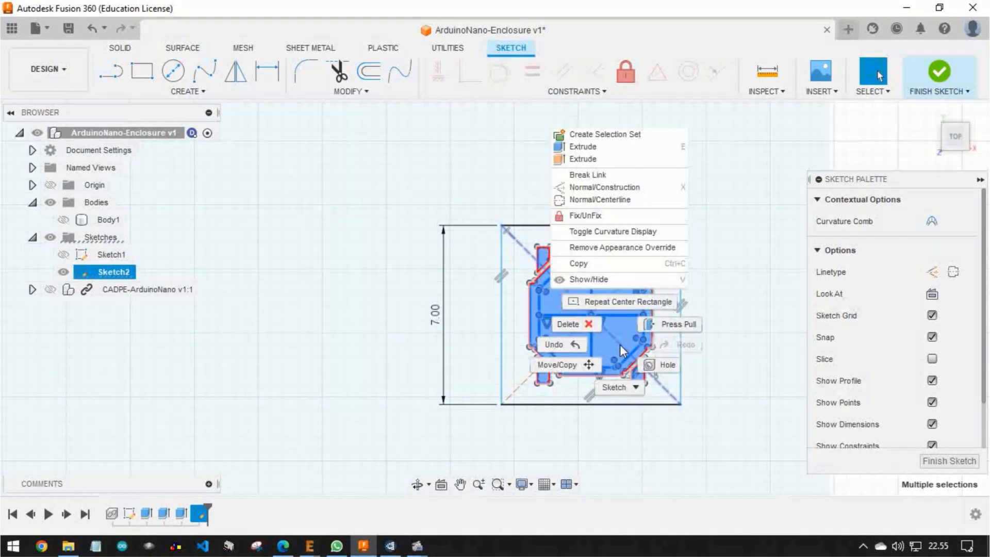
{"action": "left_click", "coordinate": [585, 321]}
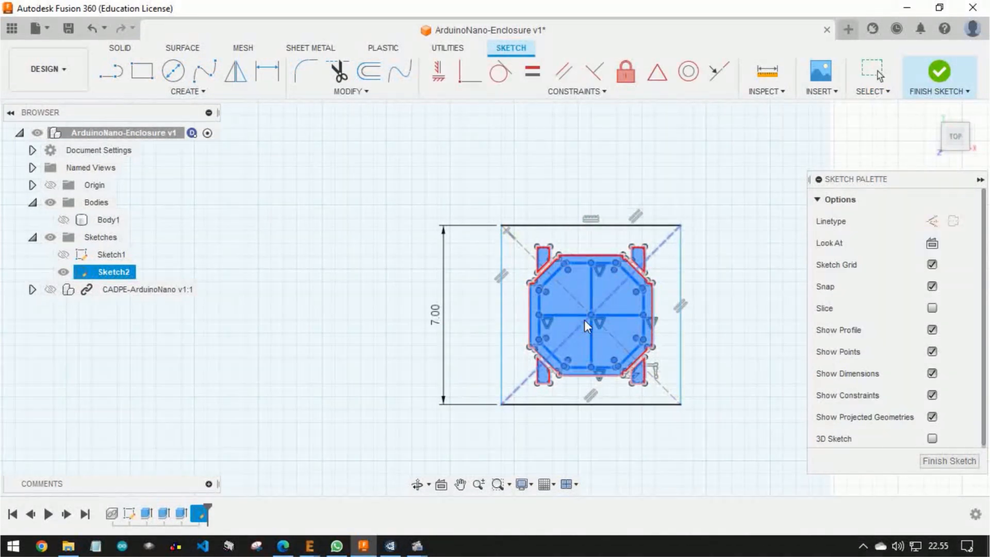
{"action": "left_click", "coordinate": [575, 298]}
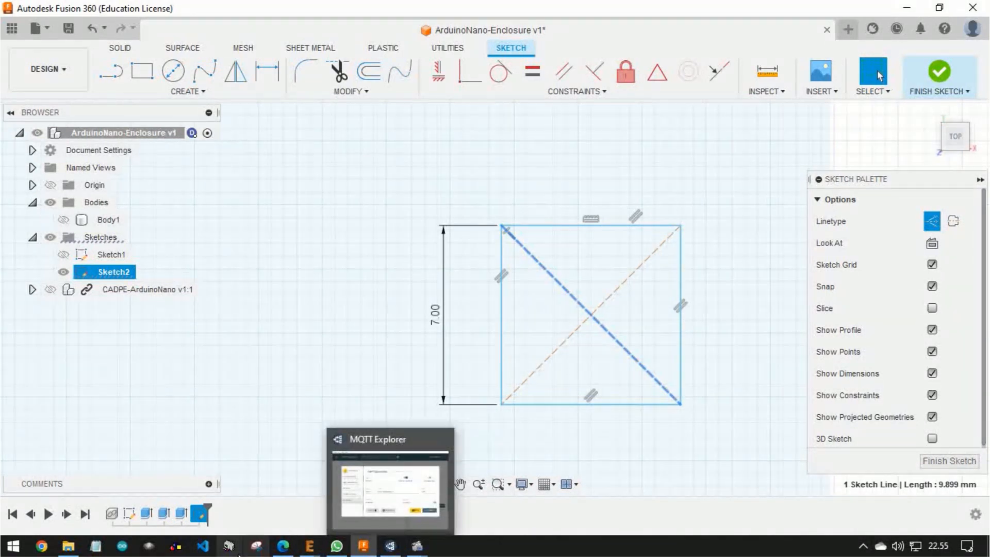
{"action": "left_click", "coordinate": [376, 290]}
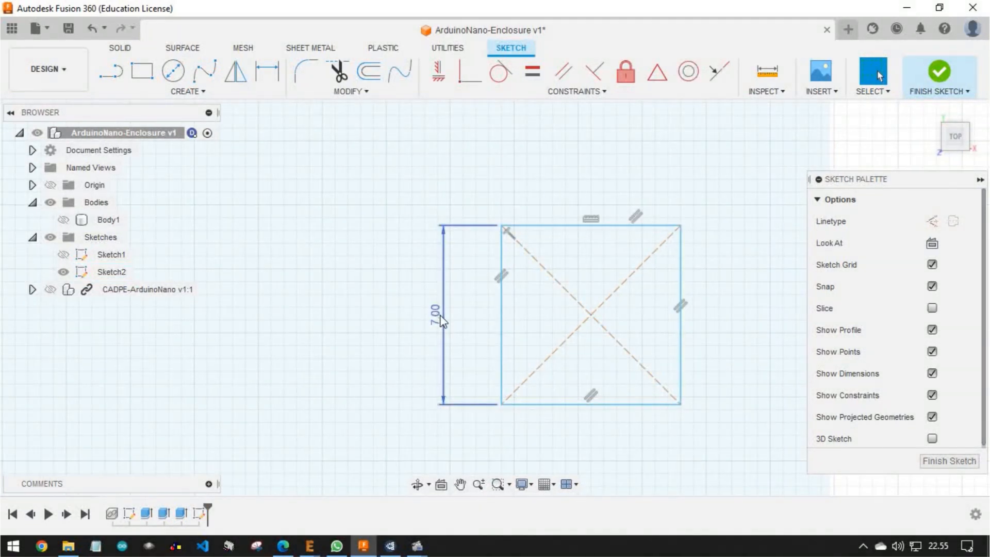
{"action": "right_click", "coordinate": [441, 320]}
{"action": "left_click", "coordinate": [391, 291]}
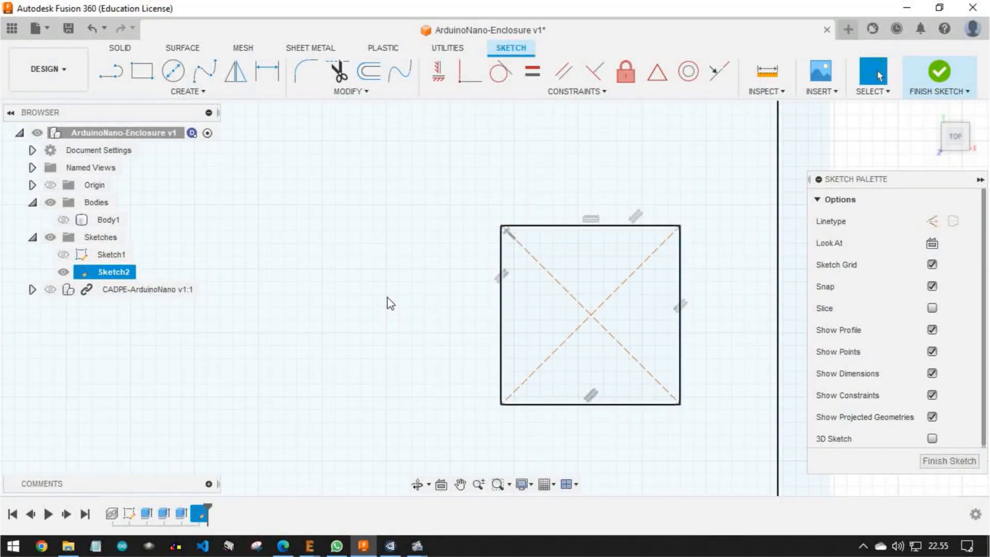
{"action": "scroll", "coordinate": [388, 291], "scroll_direction": "down", "scroll_amount": 6}
{"action": "middle_click_drag", "start_coordinate": [332, 290], "coordinate": [491, 288]}
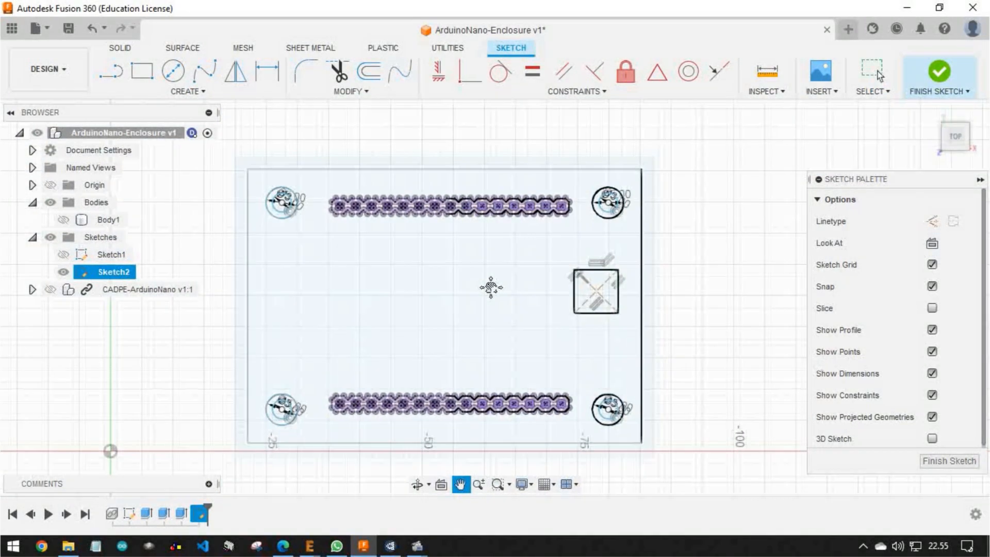
{"action": "scroll", "coordinate": [565, 303], "scroll_direction": "up", "scroll_amount": 4}
{"action": "scroll", "coordinate": [426, 287], "scroll_direction": "down", "scroll_amount": 3}
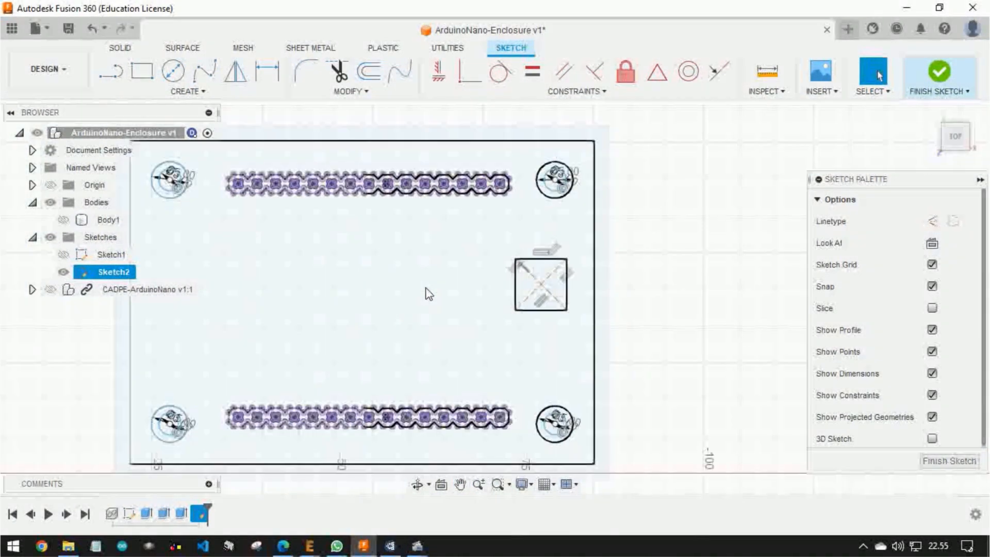
{"action": "scroll", "coordinate": [482, 222], "scroll_direction": "up", "scroll_amount": 5}
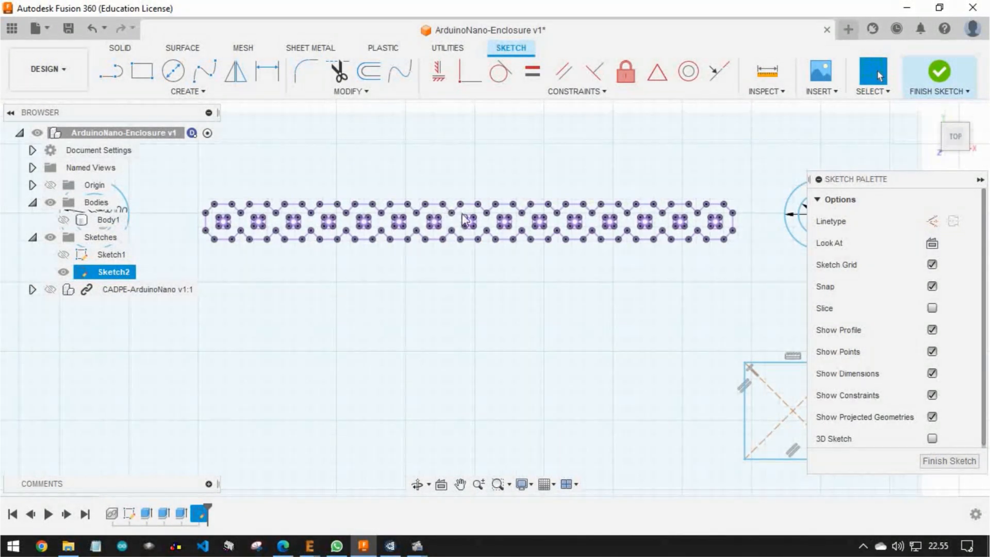
{"action": "scroll", "coordinate": [470, 219], "scroll_direction": "down", "scroll_amount": 3}
{"action": "scroll", "coordinate": [469, 220], "scroll_direction": "up", "scroll_amount": 6}
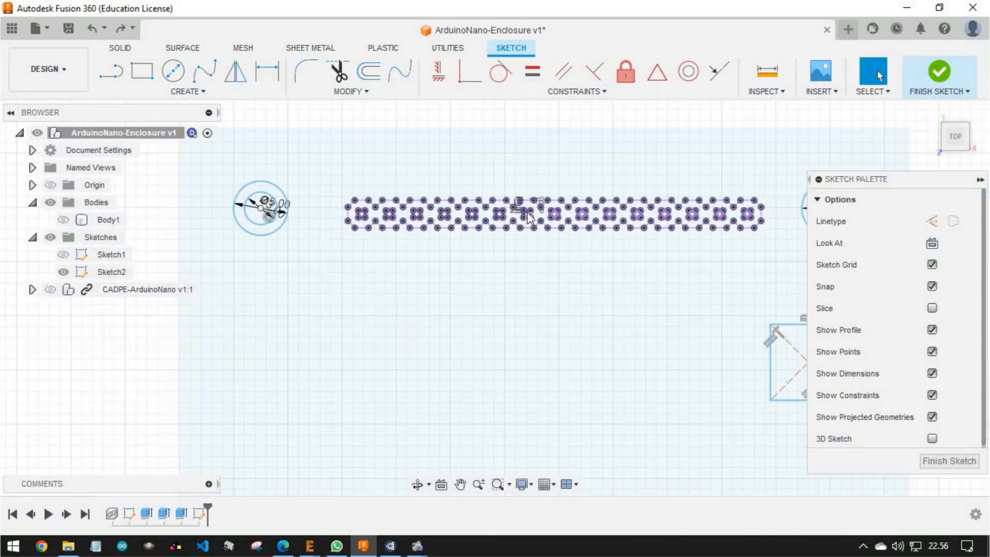
{"action": "scroll", "coordinate": [528, 216], "scroll_direction": "up", "scroll_amount": 4}
{"action": "left_click", "coordinate": [140, 73]}
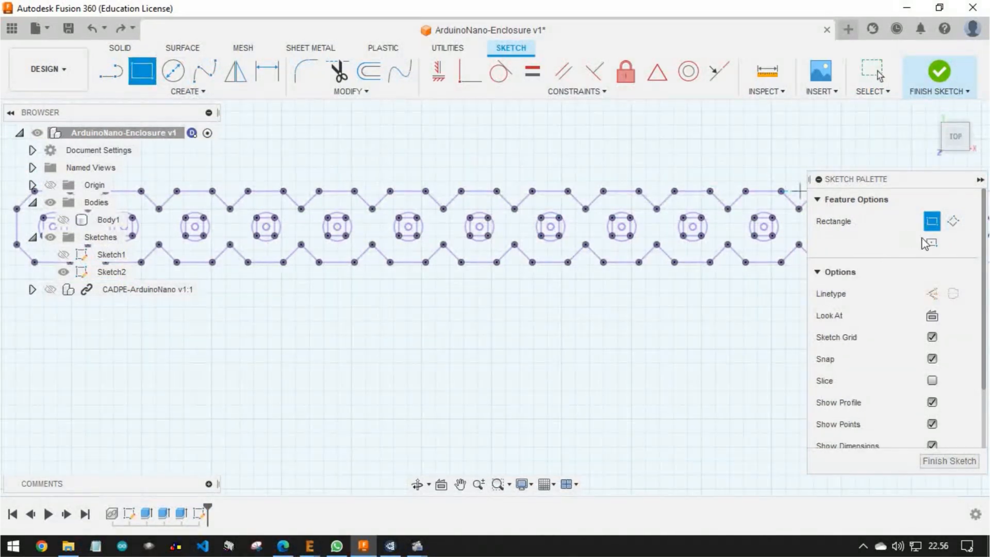
{"action": "scroll", "coordinate": [510, 234], "scroll_direction": "down", "scroll_amount": 5}
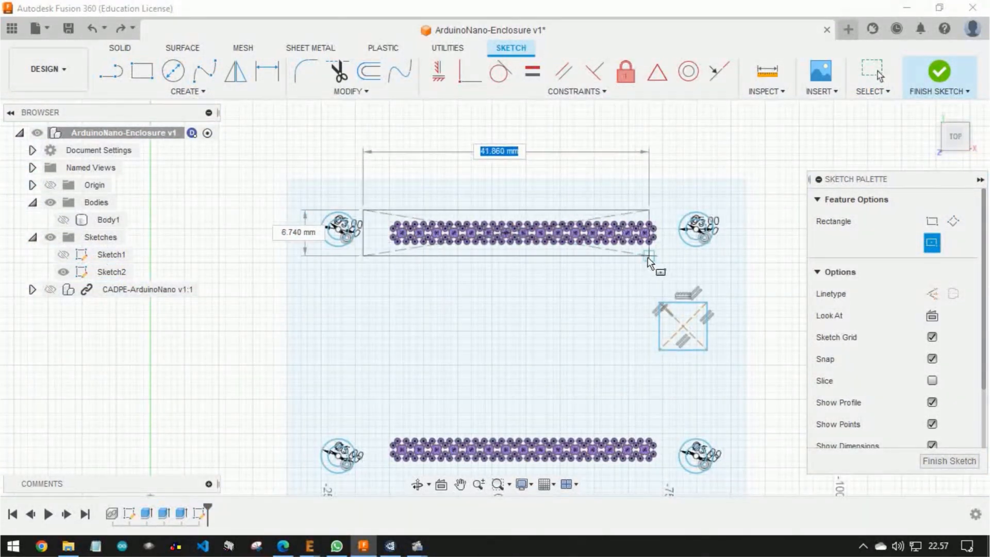
{"action": "key", "text": "Escape"}
Draw a 42 mm by 7 mm centre rectangle on the middle pin of the upper projected header row
{"action": "scroll", "coordinate": [519, 233], "scroll_direction": "up", "scroll_amount": 6}
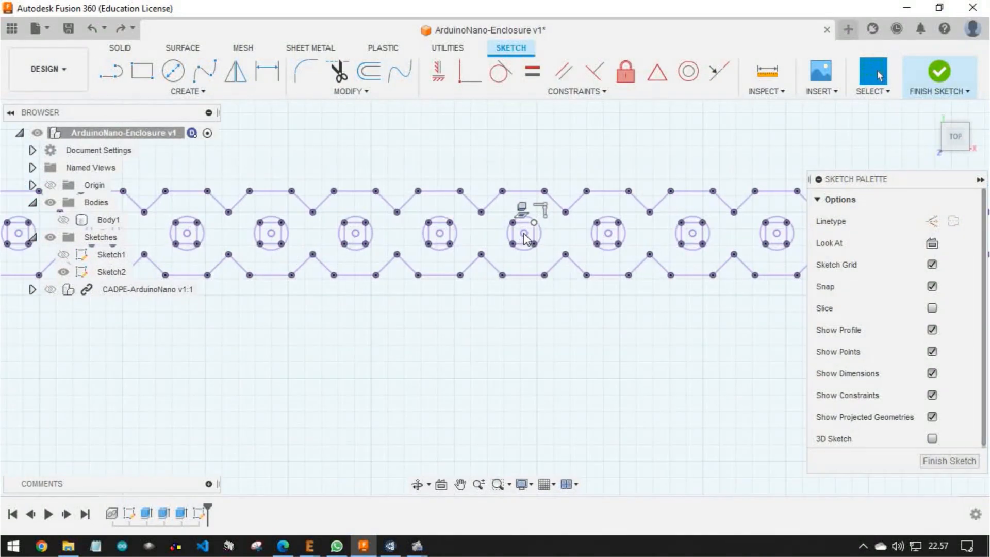
{"action": "middle_click_drag", "start_coordinate": [523, 230], "coordinate": [472, 237]}
{"action": "left_click", "coordinate": [143, 72]}
{"action": "left_click", "coordinate": [931, 242]}
{"action": "left_click", "coordinate": [474, 239]}
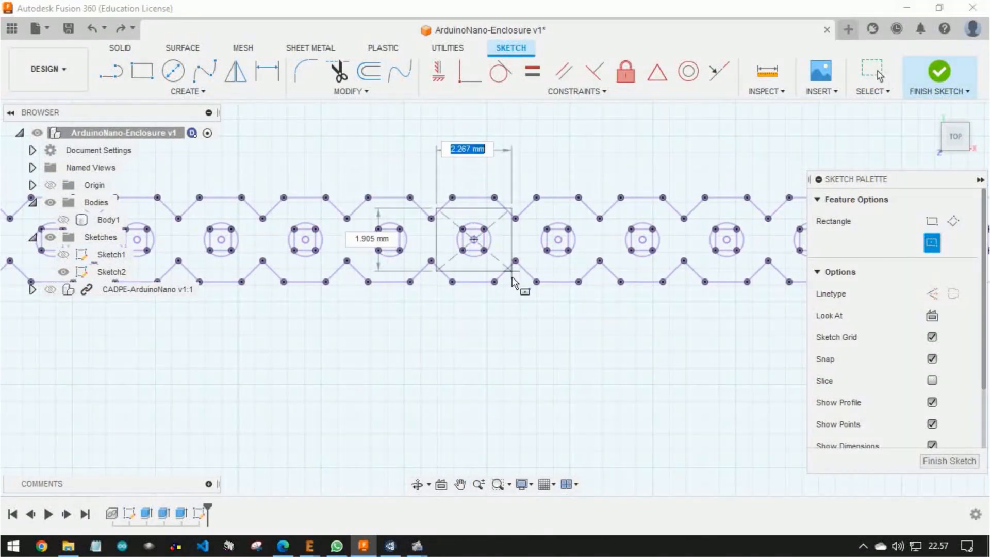
{"action": "scroll", "coordinate": [512, 278], "scroll_direction": "down", "scroll_amount": 3}
{"action": "scroll", "coordinate": [612, 299], "scroll_direction": "down", "scroll_amount": 3}
{"action": "type", "text": "40"}
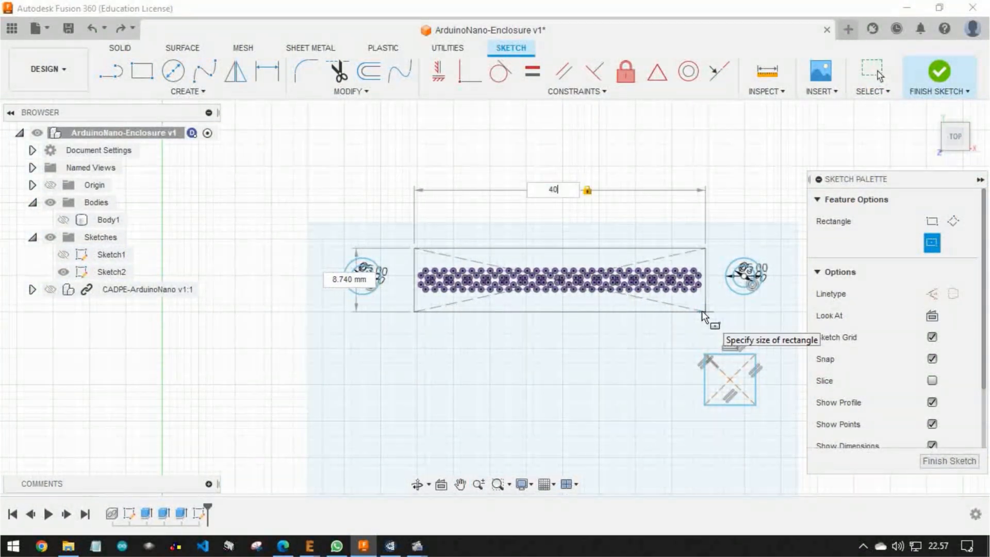
{"action": "key", "text": "Tab"}
{"action": "type", "text": "42"}
{"action": "key", "text": "Tab"}
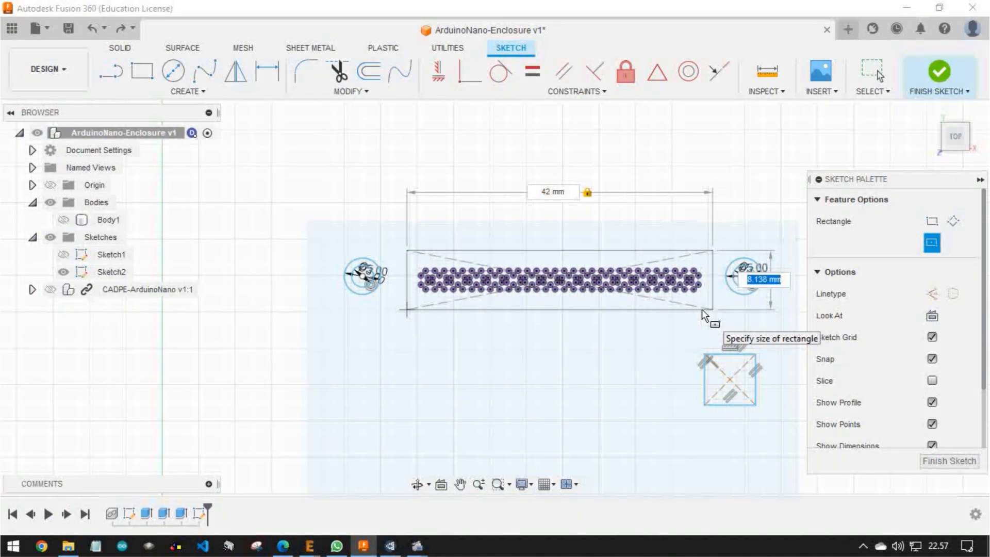
{"action": "type", "text": "7"}
{"action": "key", "text": "Return"}
Draw a 42 mm by 7 mm centre rectangle on the middle pin of the lower projected header row
{"action": "middle_click_drag", "start_coordinate": [565, 453], "coordinate": [580, 327]}
{"action": "scroll", "coordinate": [575, 385], "scroll_direction": "up", "scroll_amount": 5}
{"action": "middle_click_drag", "start_coordinate": [580, 392], "coordinate": [443, 312]}
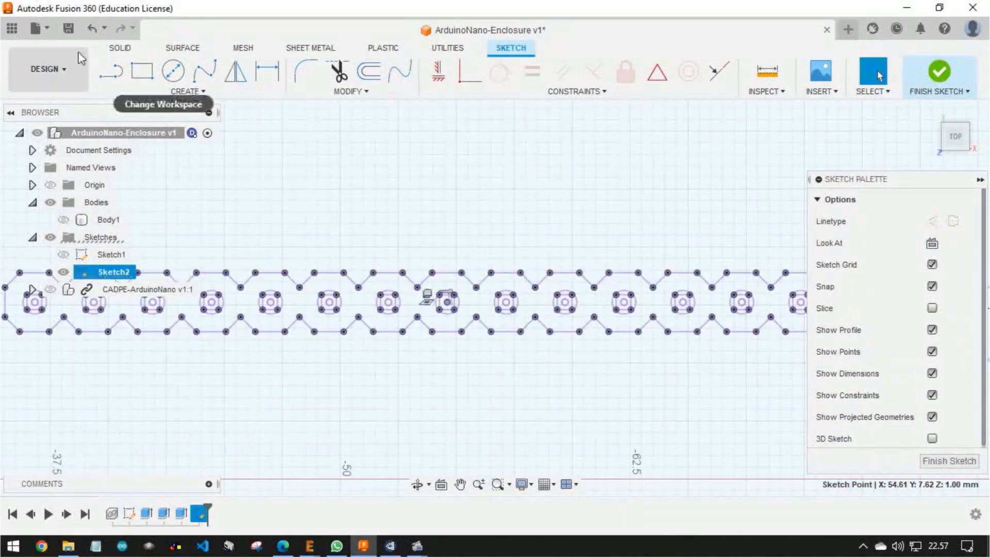
{"action": "left_click", "coordinate": [142, 71]}
{"action": "left_click", "coordinate": [932, 243]}
{"action": "left_click", "coordinate": [456, 309]}
{"action": "scroll", "coordinate": [503, 335], "scroll_direction": "down", "scroll_amount": 5}
{"action": "type", "text": "42"}
{"action": "key", "text": "Tab"}
{"action": "type", "text": "7"}
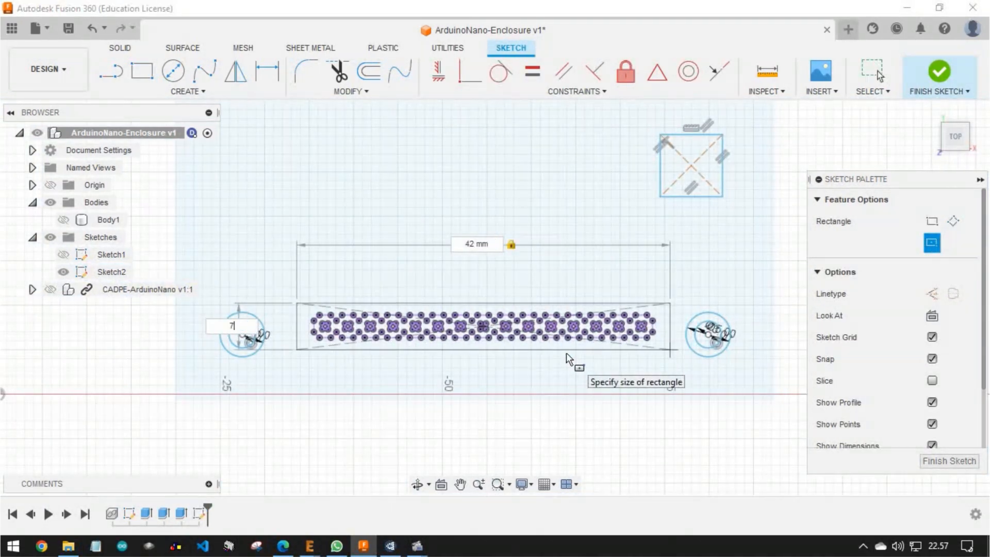
{"action": "key", "text": "Return"}
Delete the projected pin header geometry inside both the upper and lower header rectangles
{"action": "middle_click_drag", "start_coordinate": [568, 358], "coordinate": [582, 290]}
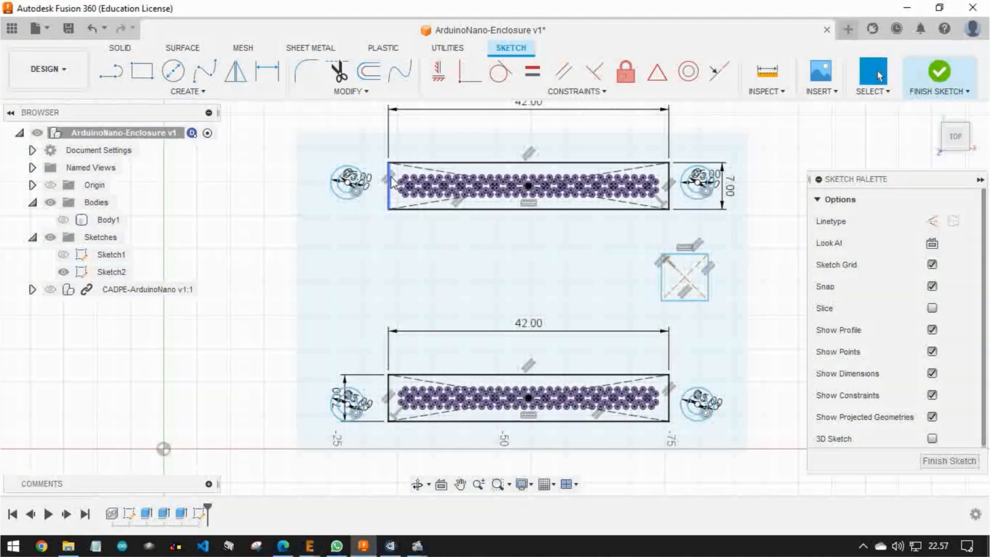
{"action": "left_click_drag", "start_coordinate": [394, 167], "coordinate": [658, 201]}
{"action": "right_click", "coordinate": [627, 196]}
{"action": "left_click", "coordinate": [589, 181]}
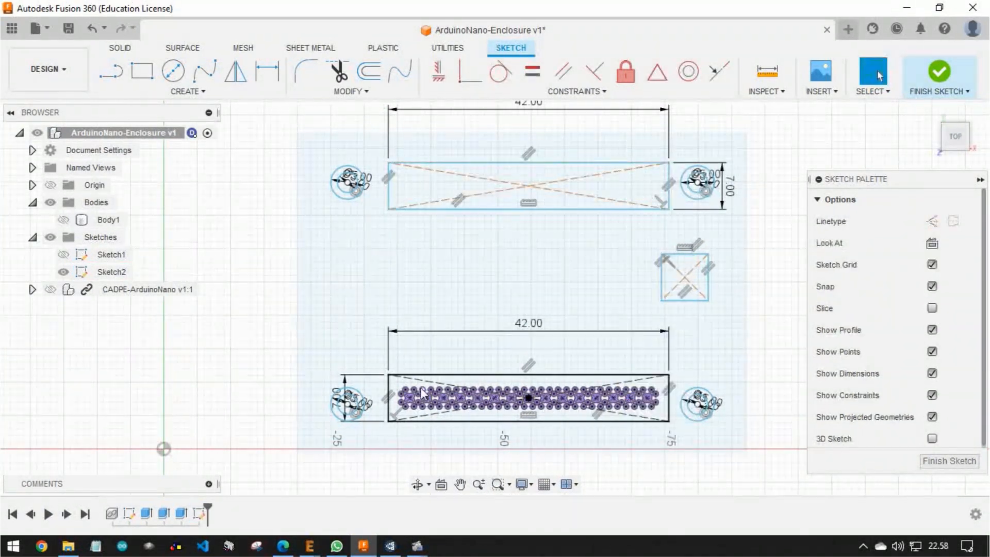
{"action": "left_click", "coordinate": [396, 381]}
{"action": "left_click_drag", "start_coordinate": [394, 381], "coordinate": [663, 416]}
{"action": "right_click", "coordinate": [633, 407]}
{"action": "left_click", "coordinate": [590, 389]}
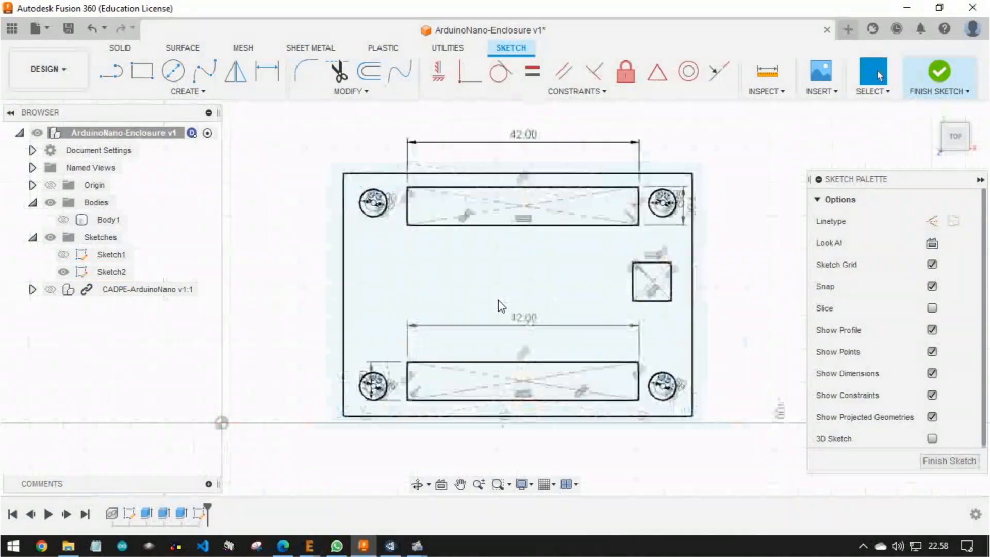
Select the outer border profile around the cover and finish the sketch
{"action": "scroll", "coordinate": [498, 300], "scroll_direction": "down", "scroll_amount": 1}
{"action": "mouse_move", "coordinate": [368, 268]}
{"action": "middle_mouse_down", "text": "shift"}
{"action": "mouse_move", "coordinate": [454, 268]}
{"action": "mouse_move", "coordinate": [391, 284]}
{"action": "middle_mouse_up", "text": "shift"}
{"action": "left_click", "coordinate": [358, 245]}
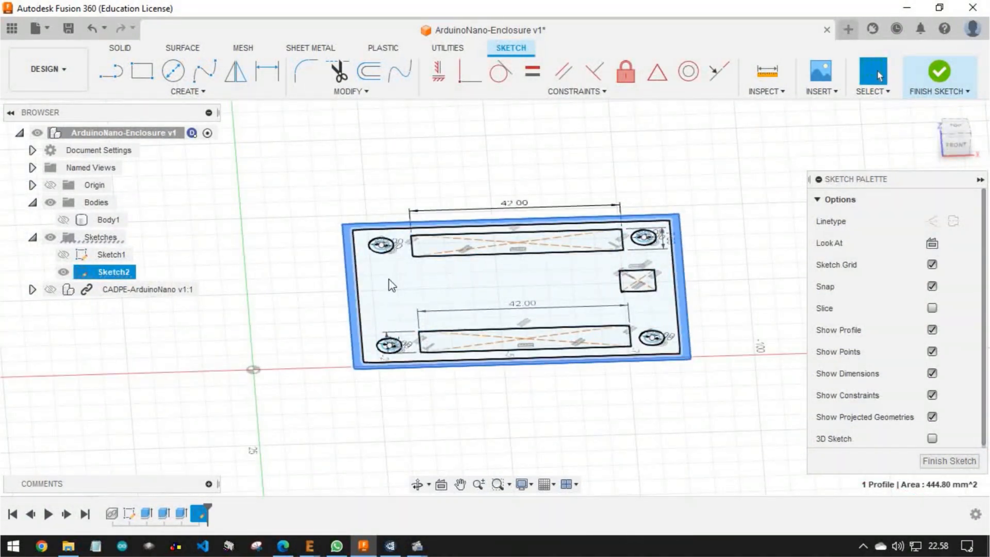
{"action": "scroll", "coordinate": [404, 279], "scroll_direction": "up", "scroll_amount": 5}
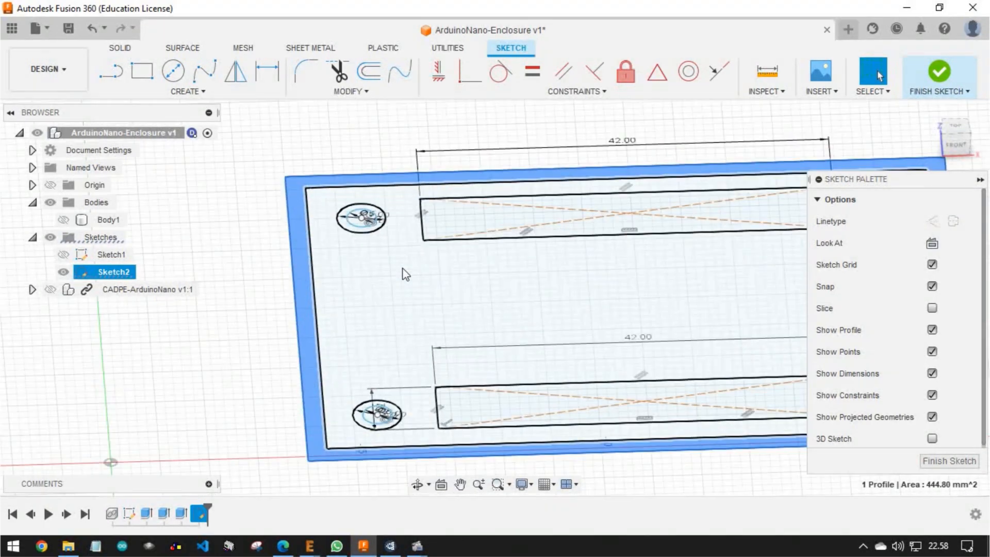
{"action": "left_click", "coordinate": [937, 72]}
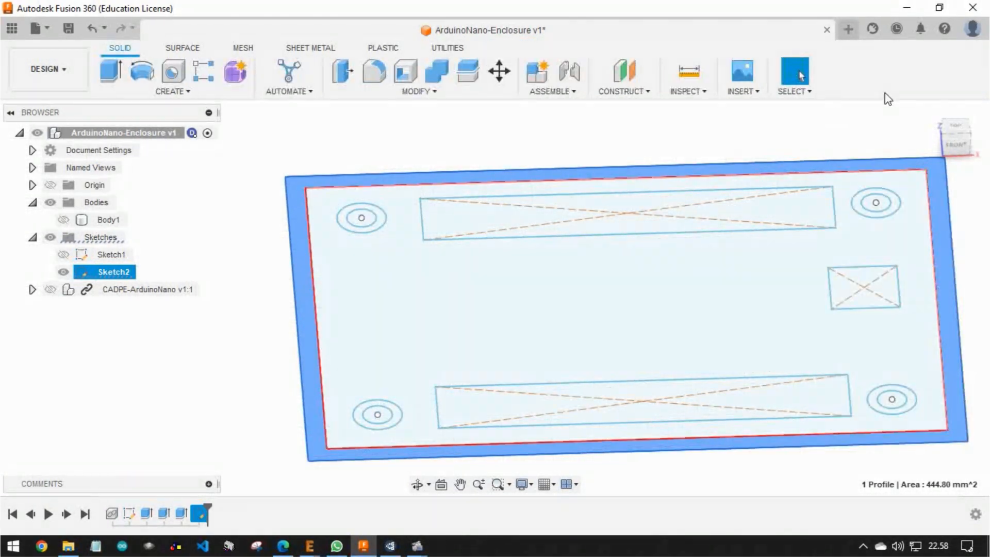
Show the CADPE-ArduinoNano component and check the board's headers and button against the cover sketch
{"action": "left_click", "coordinate": [50, 289]}
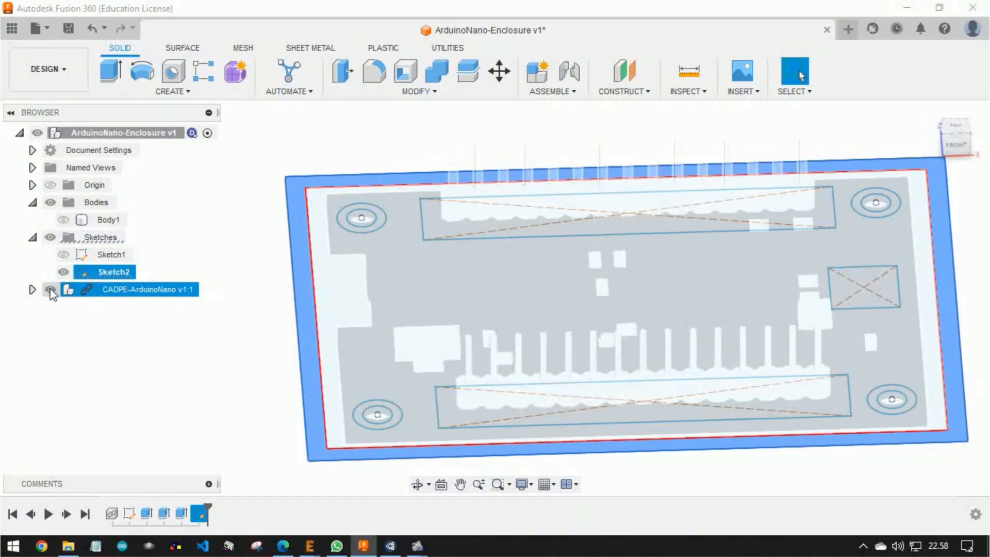
{"action": "left_click", "coordinate": [50, 289]}
{"action": "middle_click_drag", "start_coordinate": [444, 270], "coordinate": [438, 241], "text": "shift"}
{"action": "mouse_move", "coordinate": [447, 287]}
{"action": "middle_mouse_down", "text": "shift"}
{"action": "mouse_move", "coordinate": [459, 271]}
{"action": "mouse_move", "coordinate": [466, 284]}
{"action": "middle_mouse_up", "text": "shift"}
{"action": "mouse_move", "coordinate": [321, 329]}
{"action": "middle_mouse_down", "text": "shift"}
{"action": "mouse_move", "coordinate": [307, 331]}
{"action": "mouse_move", "coordinate": [311, 322]}
{"action": "middle_mouse_up", "text": "shift"}
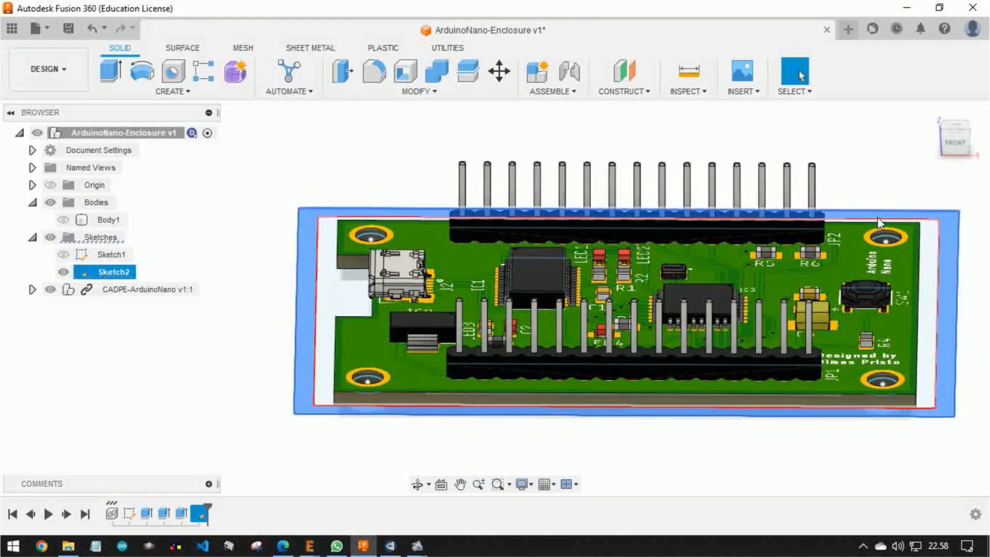
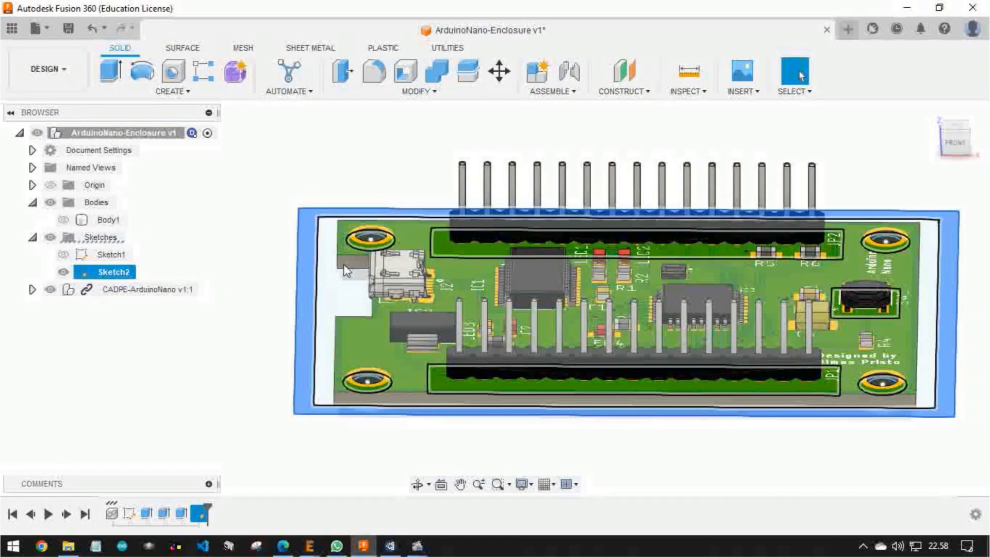
Hide the CADPE-ArduinoNano component and select the cover's inner area and the first mounting-hole profiles in Sketch2
{"action": "left_click", "coordinate": [55, 290]}
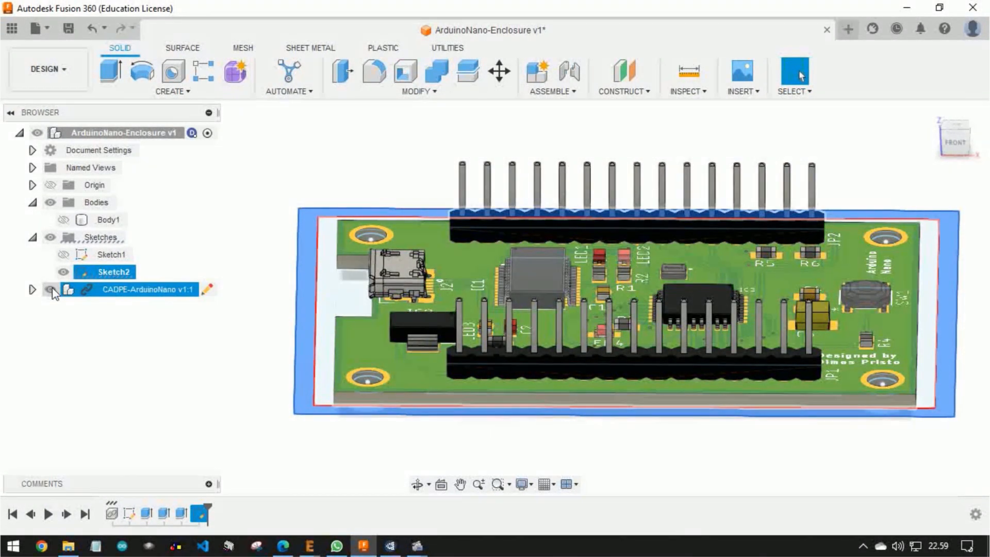
{"action": "left_click", "coordinate": [52, 290]}
{"action": "scroll", "coordinate": [305, 257], "scroll_direction": "up", "scroll_amount": 5}
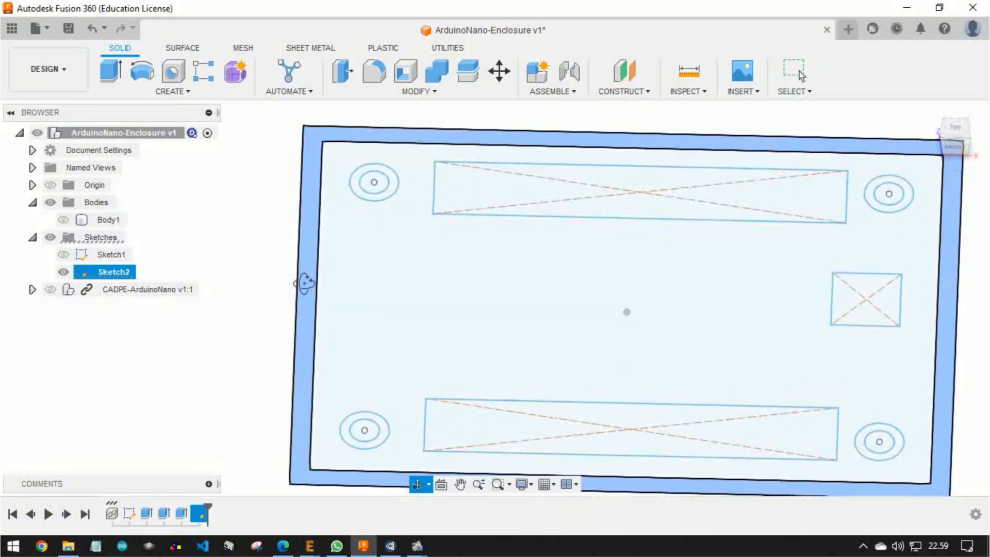
{"action": "left_click", "coordinate": [378, 287]}
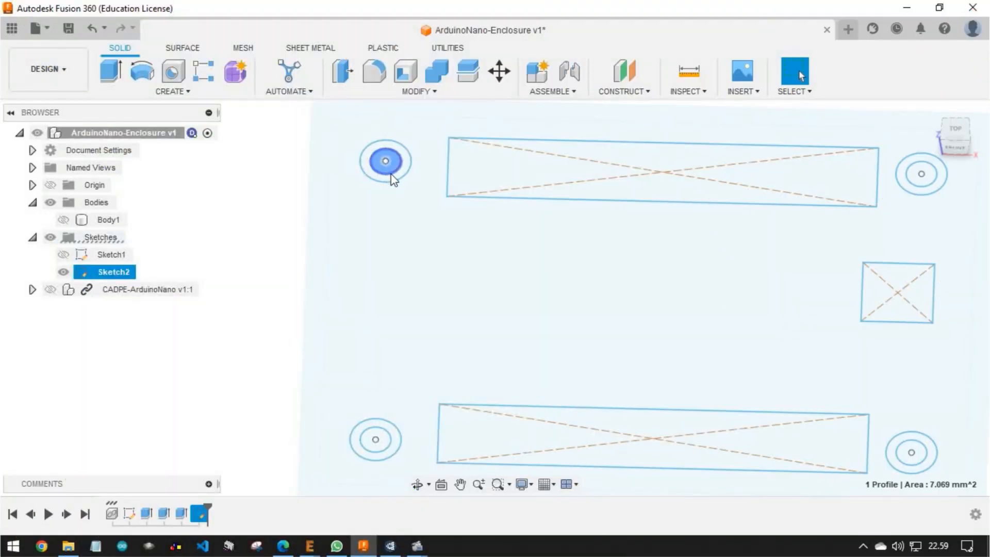
{"action": "scroll", "coordinate": [384, 178], "scroll_direction": "up", "scroll_amount": 5}
{"action": "left_click", "coordinate": [378, 176], "text": "ctrl"}
{"action": "scroll", "coordinate": [420, 242], "scroll_direction": "down", "scroll_amount": 5}
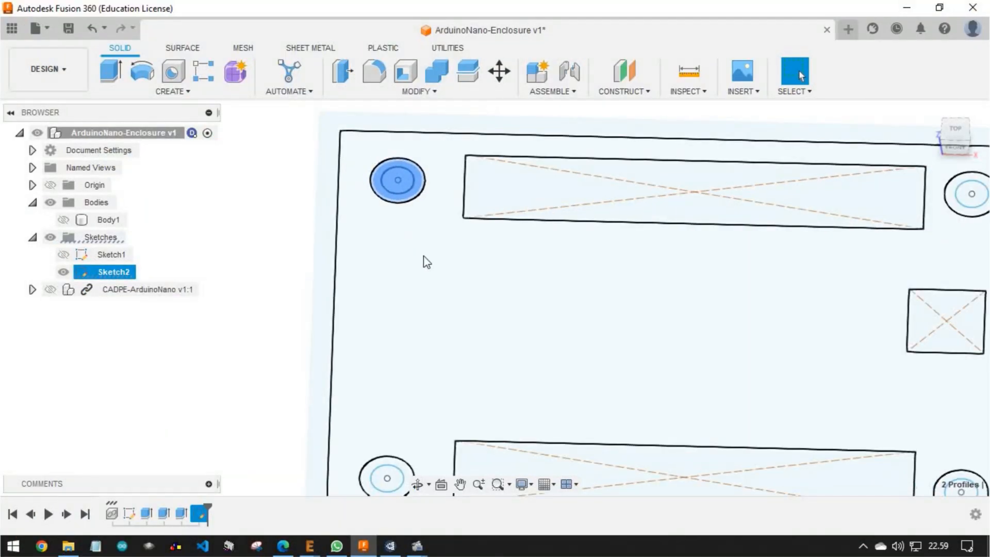
{"action": "left_click", "coordinate": [425, 258], "text": "ctrl"}
{"action": "scroll", "coordinate": [729, 225], "scroll_direction": "up", "scroll_amount": 5}
Add the profiles of the remaining three mounting holes and the outer border to the selection, leaving the header and button openings unselected
{"action": "left_click", "coordinate": [704, 231], "text": "ctrl"}
{"action": "left_click", "coordinate": [715, 221], "text": "ctrl"}
{"action": "scroll", "coordinate": [713, 245], "scroll_direction": "down", "scroll_amount": 5}
{"action": "scroll", "coordinate": [709, 453], "scroll_direction": "up", "scroll_amount": 5}
{"action": "left_click", "coordinate": [688, 420], "text": "ctrl"}
{"action": "left_click", "coordinate": [700, 387], "text": "ctrl"}
{"action": "scroll", "coordinate": [700, 388], "scroll_direction": "down", "scroll_amount": 4}
{"action": "scroll", "coordinate": [152, 372], "scroll_direction": "up", "scroll_amount": 4}
{"action": "left_click", "coordinate": [134, 352], "text": "ctrl"}
{"action": "left_click", "coordinate": [148, 367], "text": "ctrl"}
{"action": "scroll", "coordinate": [148, 367], "scroll_direction": "down", "scroll_amount": 4}
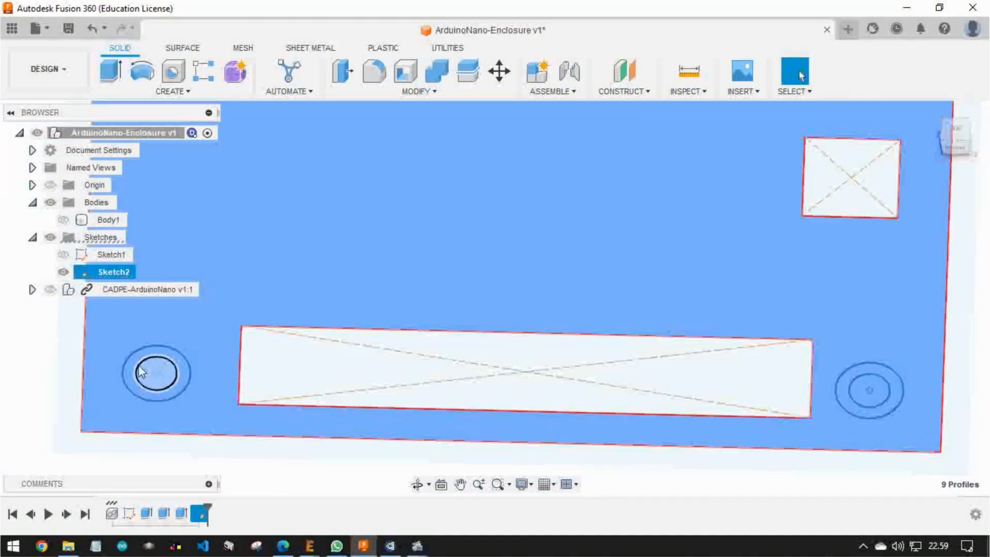
{"action": "left_click", "coordinate": [70, 336], "text": "ctrl"}
{"action": "scroll", "coordinate": [70, 336], "scroll_direction": "down", "scroll_amount": 6}
{"action": "middle_click_drag", "start_coordinate": [175, 312], "coordinate": [532, 304]}
{"action": "scroll", "coordinate": [534, 306], "scroll_direction": "up", "scroll_amount": 2}
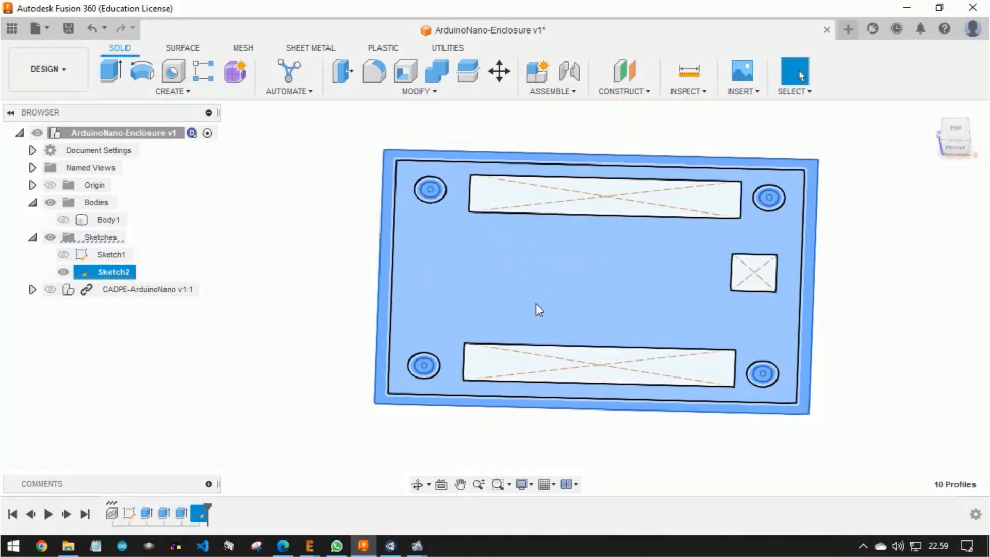
Show the board component and extrude the ten selected cover profiles in two directions, with Side 1 at 9 mm
{"action": "left_click", "coordinate": [50, 289]}
{"action": "middle_click_drag", "start_coordinate": [422, 271], "coordinate": [398, 235], "text": "shift"}
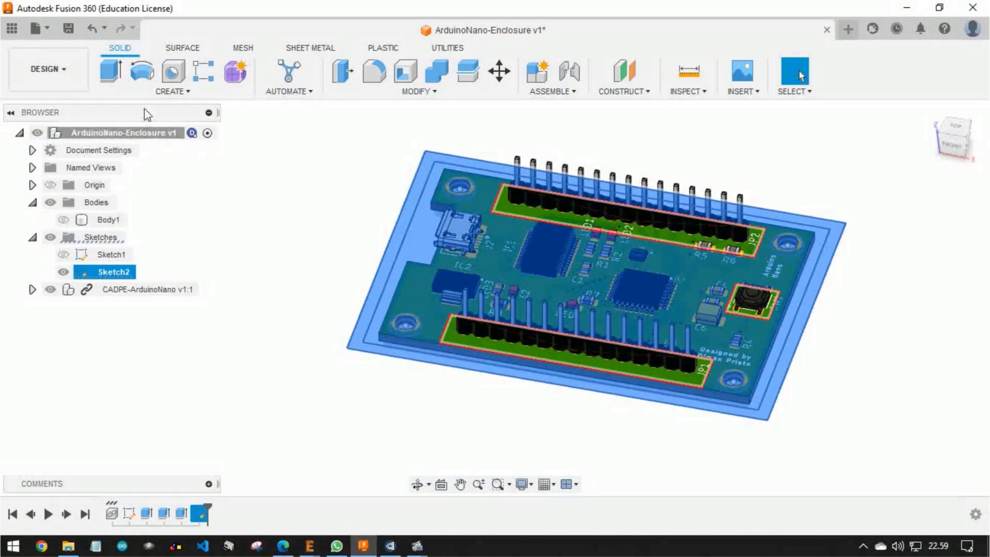
{"action": "left_click", "coordinate": [110, 72]}
{"action": "left_click", "coordinate": [915, 264]}
{"action": "left_click", "coordinate": [908, 298]}
{"action": "middle_click_drag", "start_coordinate": [683, 271], "coordinate": [662, 221], "text": "shift"}
{"action": "left_click_drag", "start_coordinate": [548, 311], "coordinate": [549, 253]}
{"action": "middle_click_drag", "start_coordinate": [495, 258], "coordinate": [476, 268], "text": "shift"}
{"action": "scroll", "coordinate": [476, 268], "scroll_direction": "up", "scroll_amount": 3}
{"action": "left_click", "coordinate": [755, 316]}
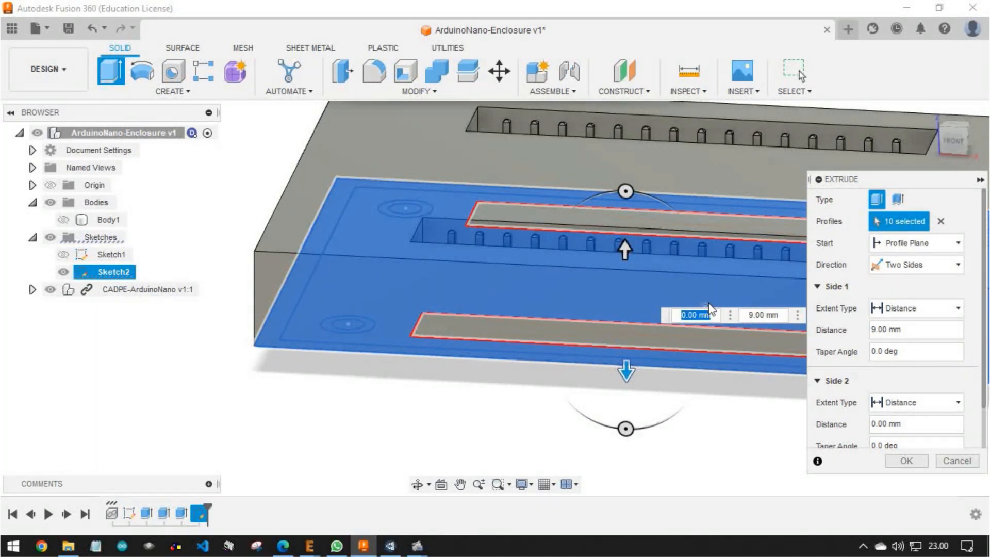
Set the Side 2 distance to -6 mm and finish the extrusion as a new cover body
{"action": "left_click", "coordinate": [689, 314]}
{"action": "type", "text": "6"}
{"action": "key", "text": "BackSpace"}
{"action": "type", "text": "-6"}
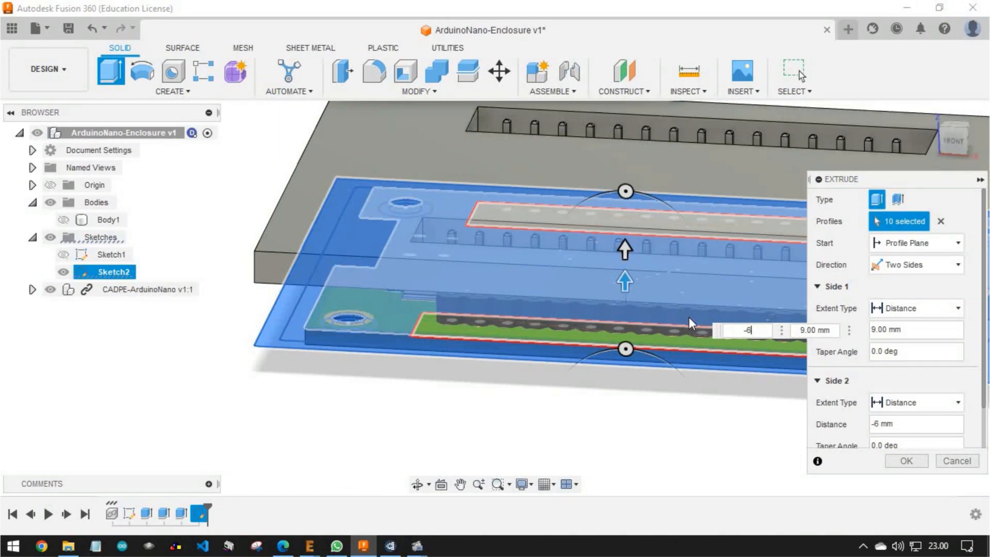
{"action": "key", "text": "Return"}
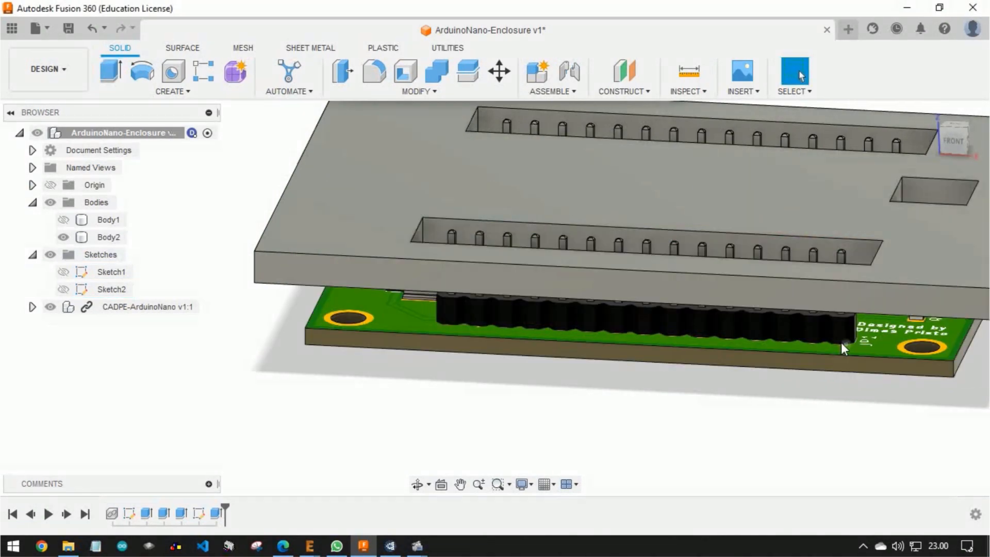
Examine the cover from above and below, comparing its openings with the board's pin headers and button
{"action": "middle_click_drag", "start_coordinate": [725, 335], "coordinate": [629, 419], "text": "shift"}
{"action": "scroll", "coordinate": [629, 420], "scroll_direction": "down", "scroll_amount": 3}
{"action": "left_click", "coordinate": [954, 140]}
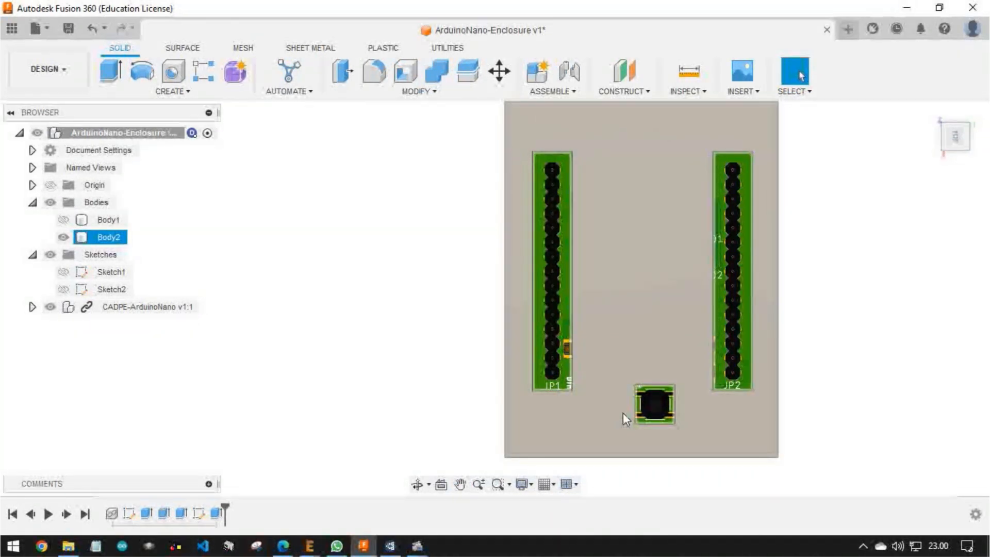
{"action": "middle_click_drag", "start_coordinate": [663, 430], "coordinate": [507, 335], "text": "shift"}
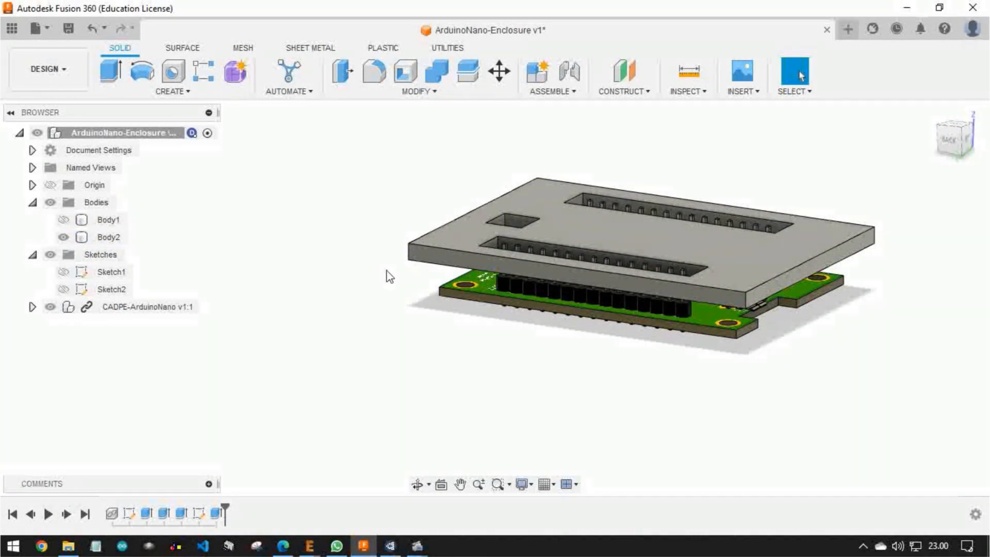
{"action": "left_click", "coordinate": [430, 268]}
{"action": "middle_click_drag", "start_coordinate": [440, 289], "coordinate": [450, 231], "text": "shift"}
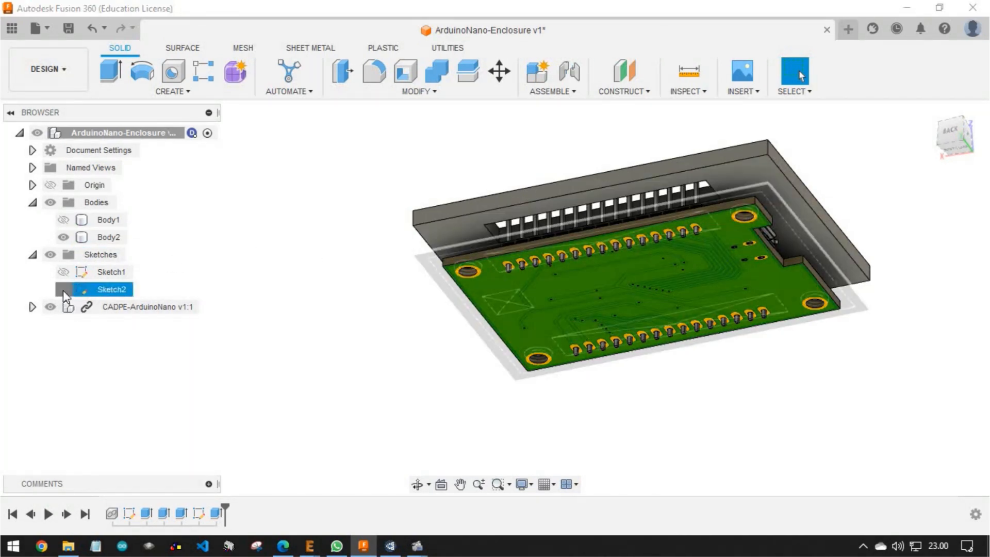
Show Sketch2 and hide the CADPE-ArduinoNano component to expose the mounting-hole circles beneath the cover
{"action": "left_click", "coordinate": [62, 289]}
{"action": "middle_click_drag", "start_coordinate": [541, 241], "coordinate": [461, 330], "text": "shift"}
{"action": "scroll", "coordinate": [461, 330], "scroll_direction": "up", "scroll_amount": 4}
{"action": "scroll", "coordinate": [511, 295], "scroll_direction": "up", "scroll_amount": 5}
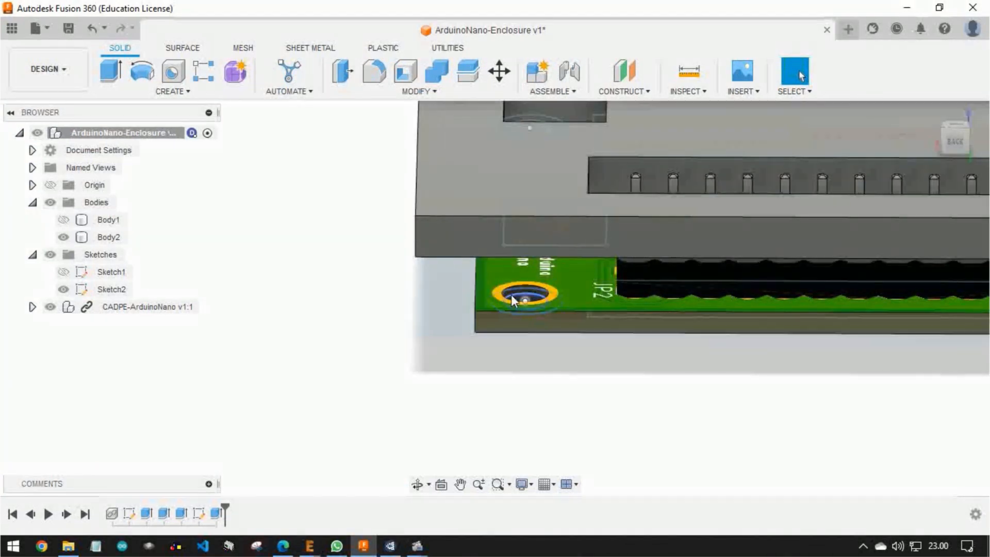
{"action": "left_click", "coordinate": [50, 307]}
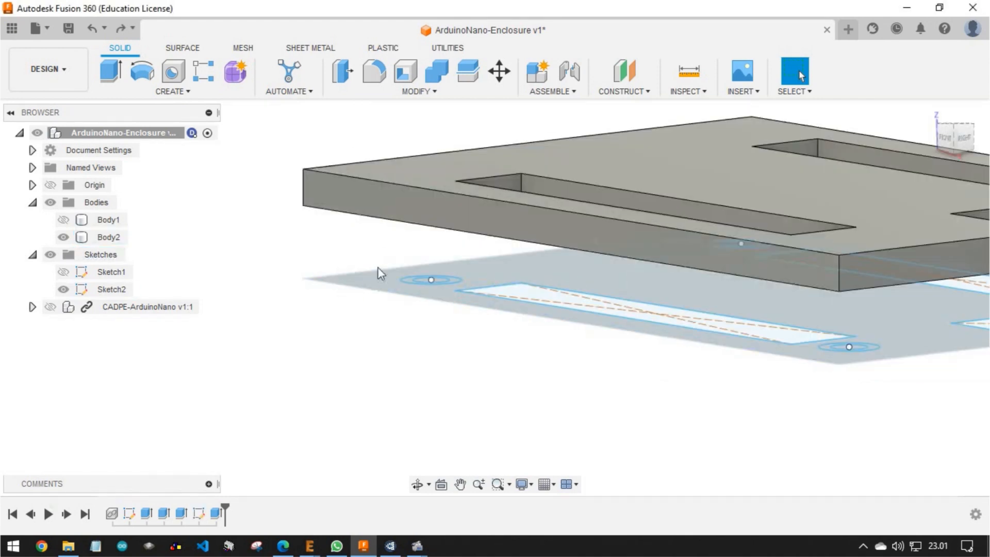
{"action": "scroll", "coordinate": [387, 276], "scroll_direction": "up", "scroll_amount": 5}
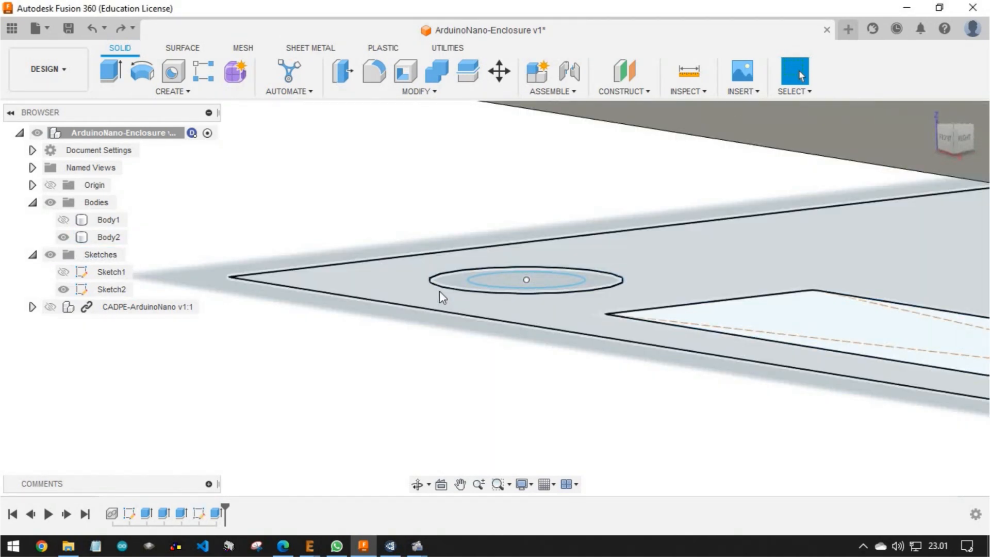
{"action": "scroll", "coordinate": [439, 291], "scroll_direction": "down", "scroll_amount": 5}
{"action": "middle_click_drag", "start_coordinate": [442, 294], "coordinate": [517, 296], "text": "shift"}
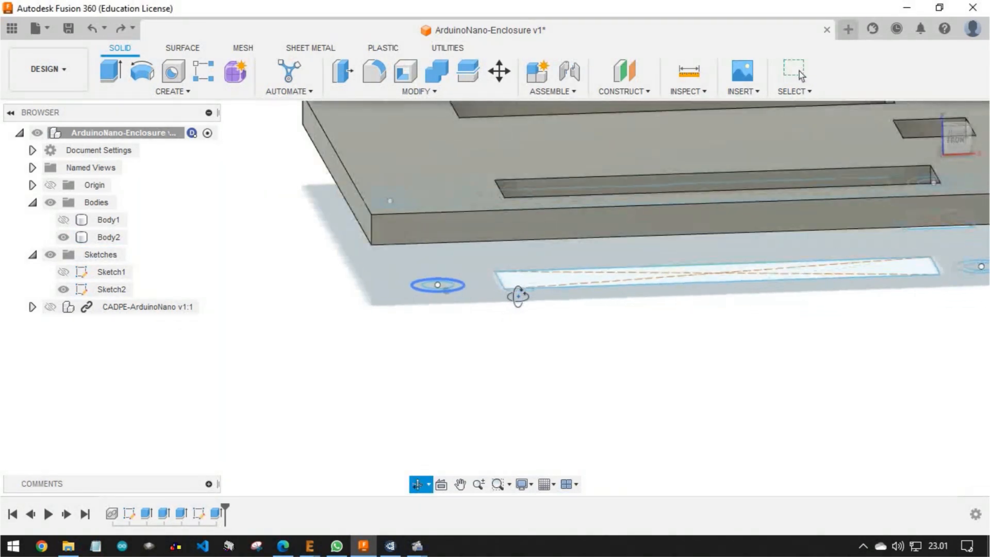
{"action": "scroll", "coordinate": [520, 303], "scroll_direction": "down", "scroll_amount": 5}
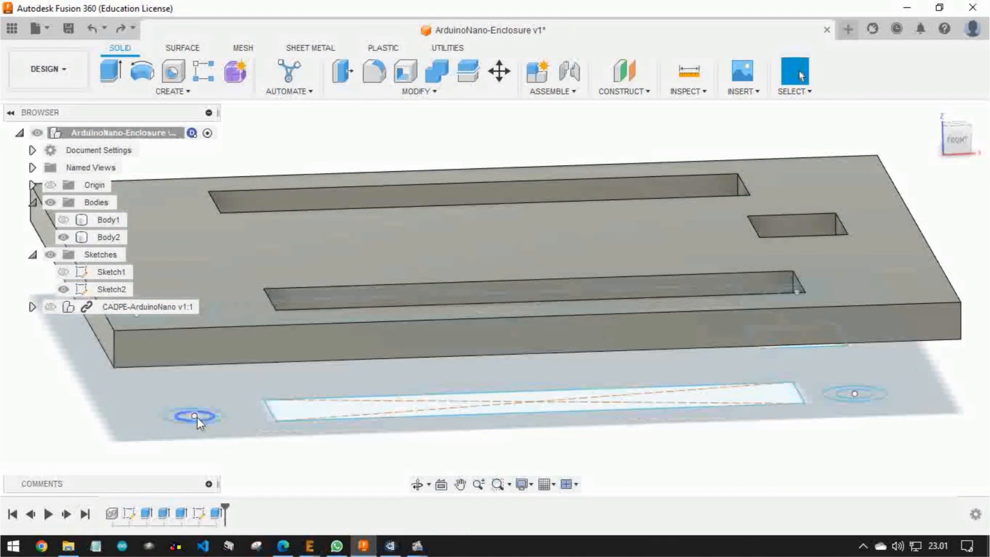
{"action": "scroll", "coordinate": [197, 417], "scroll_direction": "up", "scroll_amount": 3}
Select the ring profiles between the concentric circles at all four mounting holes of Sketch2
{"action": "left_click", "coordinate": [232, 414]}
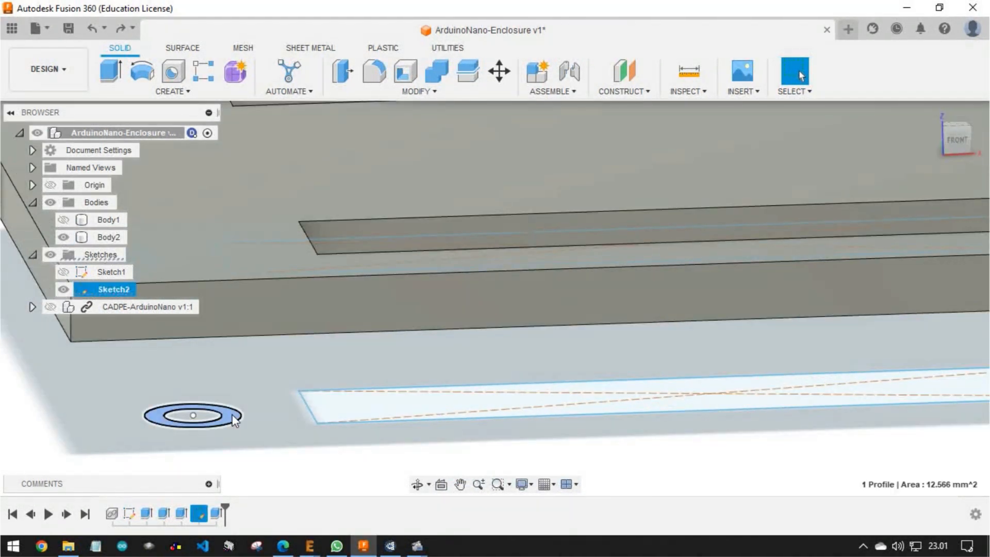
{"action": "middle_click_drag", "start_coordinate": [827, 400], "coordinate": [438, 343]}
{"action": "scroll", "coordinate": [743, 350], "scroll_direction": "up", "scroll_amount": 1}
{"action": "left_click", "coordinate": [743, 313], "text": "ctrl"}
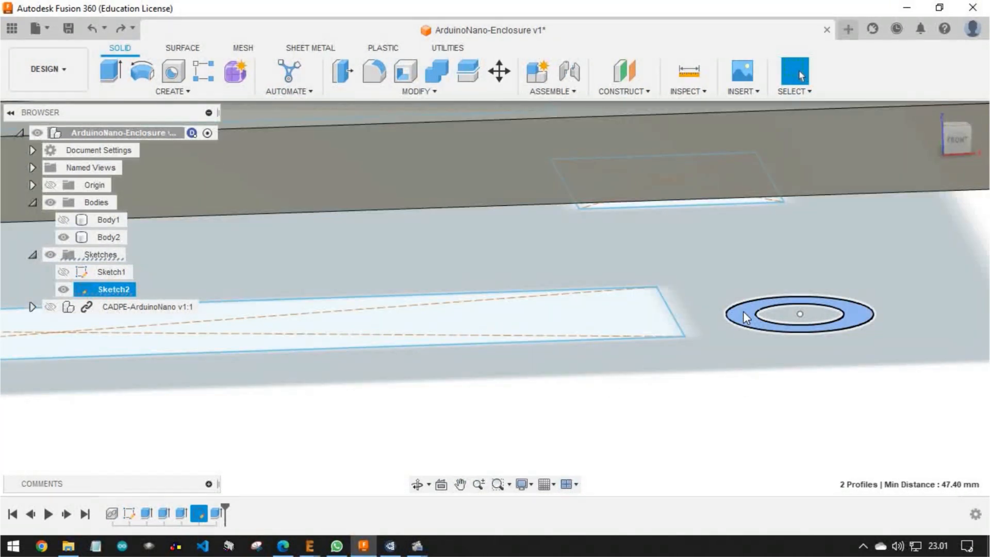
{"action": "scroll", "coordinate": [744, 313], "scroll_direction": "down", "scroll_amount": 3}
{"action": "middle_click_drag", "start_coordinate": [777, 300], "coordinate": [446, 360], "text": "shift"}
{"action": "scroll", "coordinate": [199, 415], "scroll_direction": "up", "scroll_amount": 3}
{"action": "left_click", "coordinate": [240, 406], "text": "ctrl"}
{"action": "scroll", "coordinate": [489, 391], "scroll_direction": "down", "scroll_amount": 3}
{"action": "scroll", "coordinate": [899, 324], "scroll_direction": "up", "scroll_amount": 2}
{"action": "left_click", "coordinate": [902, 323], "text": "ctrl"}
{"action": "scroll", "coordinate": [900, 322], "scroll_direction": "down", "scroll_amount": 2}
{"action": "scroll", "coordinate": [902, 323], "scroll_direction": "down", "scroll_amount": 3}
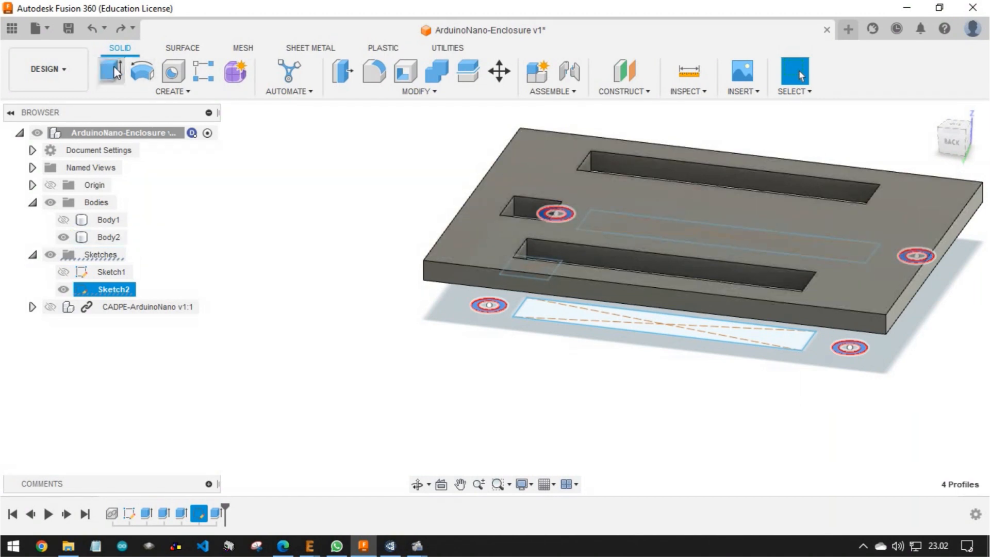
Extrude the four ring profiles upward to the cover, joining them to it as standoffs
{"action": "left_click", "coordinate": [110, 70]}
{"action": "left_click_drag", "start_coordinate": [669, 315], "coordinate": [669, 305]}
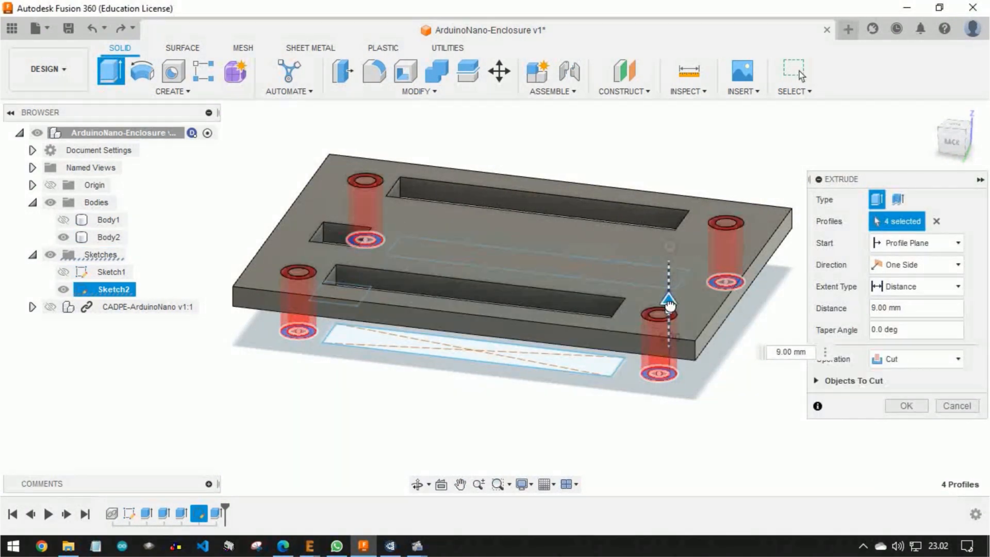
{"action": "middle_click_drag", "start_coordinate": [828, 380], "coordinate": [685, 347], "text": "shift"}
{"action": "left_click", "coordinate": [904, 384]}
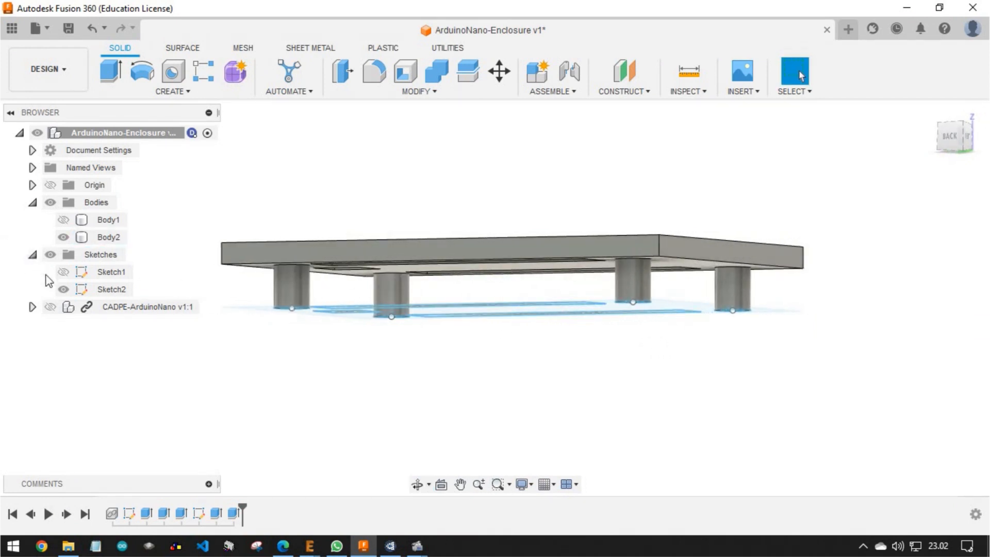
Show the board temporarily and check where the standoffs meet it at the mounting holes
{"action": "left_click", "coordinate": [52, 306]}
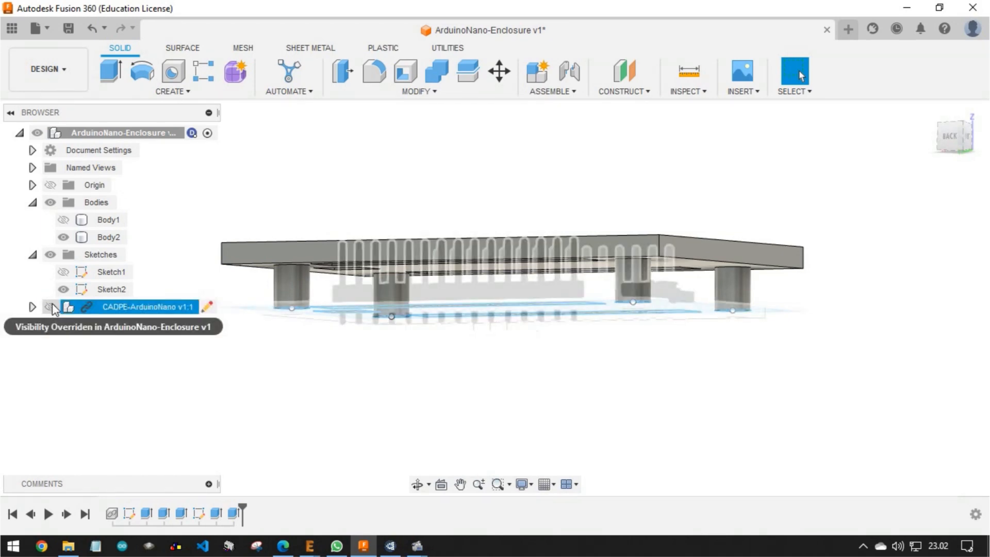
{"action": "scroll", "coordinate": [642, 310], "scroll_direction": "up", "scroll_amount": 4}
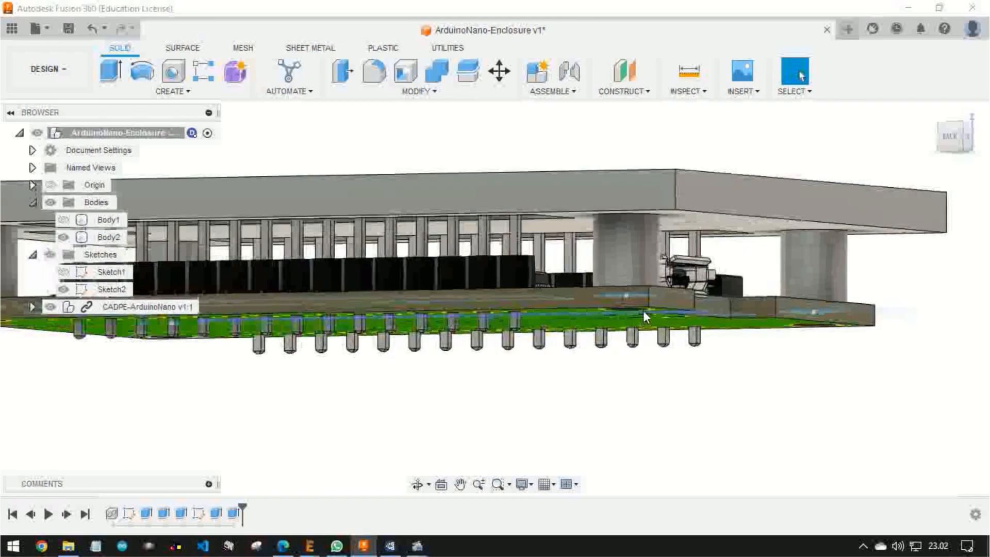
{"action": "middle_click_drag", "start_coordinate": [646, 299], "coordinate": [630, 325], "text": "shift"}
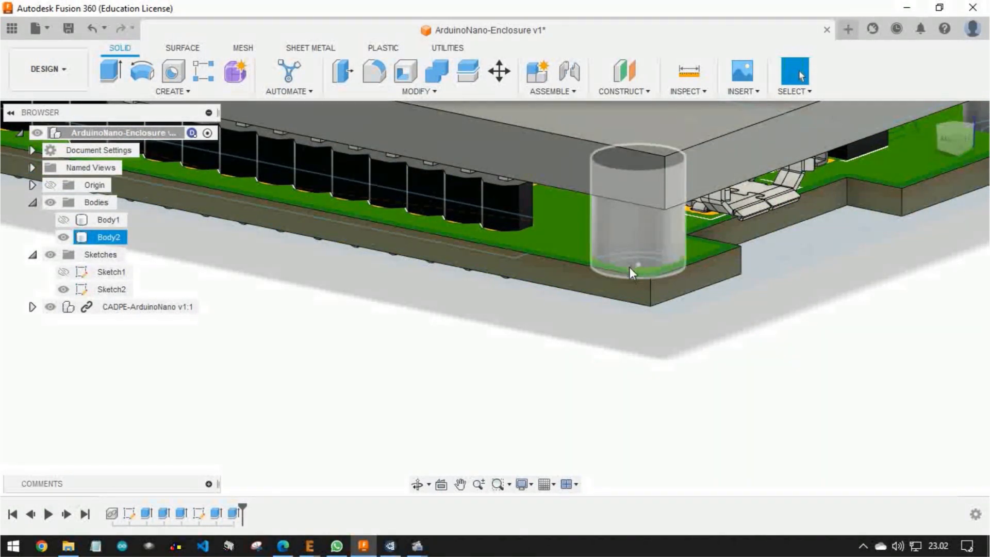
{"action": "left_click", "coordinate": [49, 306]}
Select the four Sketch2 ring profiles at the bases of the cover's standoffs
{"action": "scroll", "coordinate": [614, 307], "scroll_direction": "up", "scroll_amount": 4}
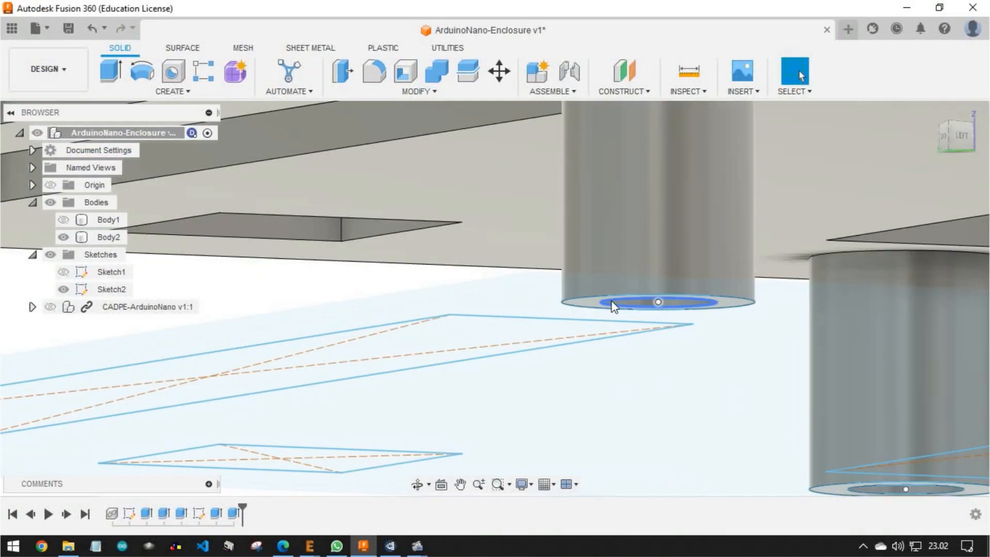
{"action": "scroll", "coordinate": [590, 308], "scroll_direction": "down", "scroll_amount": 5}
{"action": "middle_click_drag", "start_coordinate": [833, 373], "coordinate": [756, 374], "text": "shift"}
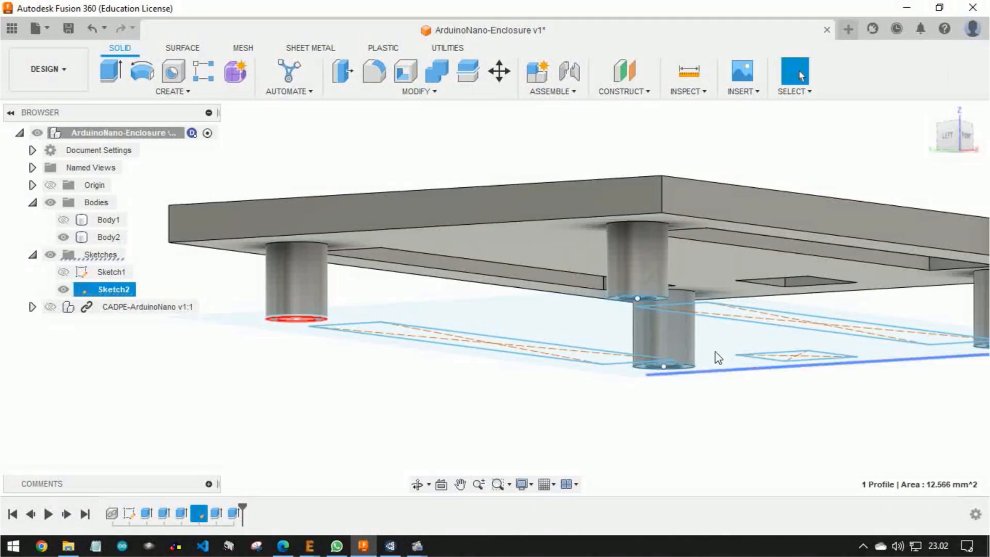
{"action": "scroll", "coordinate": [667, 303], "scroll_direction": "up", "scroll_amount": 5}
{"action": "left_click", "coordinate": [671, 274], "text": "ctrl"}
{"action": "scroll", "coordinate": [671, 274], "scroll_direction": "down", "scroll_amount": 5}
{"action": "middle_click_drag", "start_coordinate": [856, 295], "coordinate": [644, 276], "text": "shift"}
{"action": "middle_click_drag", "start_coordinate": [645, 276], "coordinate": [217, 304]}
{"action": "scroll", "coordinate": [217, 304], "scroll_direction": "down", "scroll_amount": 3}
{"action": "scroll", "coordinate": [590, 265], "scroll_direction": "up", "scroll_amount": 4}
{"action": "left_click", "coordinate": [581, 232], "text": "ctrl"}
{"action": "left_click", "coordinate": [915, 351], "text": "ctrl"}
{"action": "scroll", "coordinate": [912, 356], "scroll_direction": "down", "scroll_amount": 4}
{"action": "middle_click_drag", "start_coordinate": [887, 369], "coordinate": [629, 380], "text": "shift"}
Start an upward cut extrusion of the four ring profiles, about 0.6 mm into the standoff bases
{"action": "key", "text": "e"}
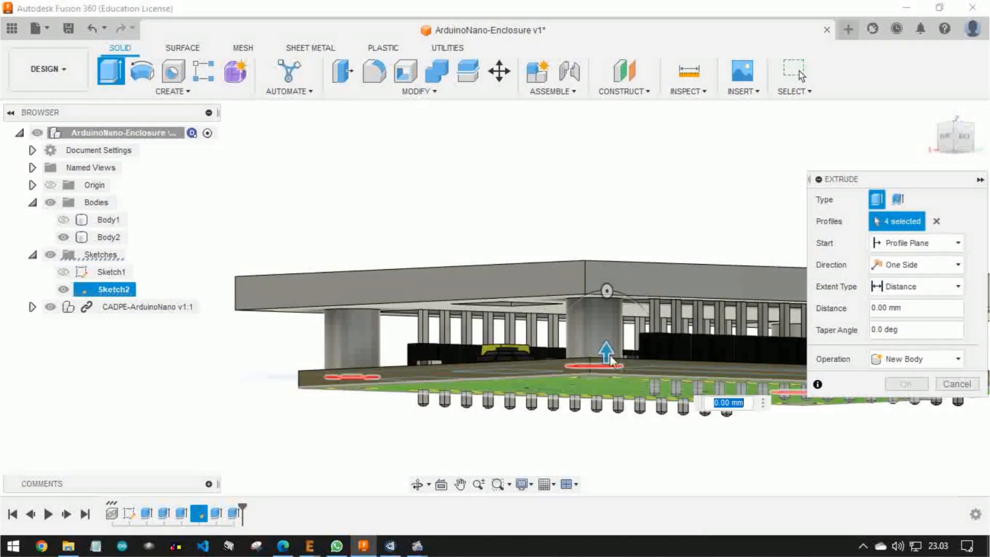
{"action": "scroll", "coordinate": [629, 380], "scroll_direction": "up", "scroll_amount": 4}
{"action": "left_click", "coordinate": [961, 139]}
{"action": "middle_click_drag", "start_coordinate": [236, 391], "coordinate": [522, 377]}
{"action": "scroll", "coordinate": [523, 377], "scroll_direction": "up", "scroll_amount": 3}
{"action": "scroll", "coordinate": [521, 377], "scroll_direction": "up", "scroll_amount": 3}
{"action": "left_click_drag", "start_coordinate": [505, 383], "coordinate": [531, 406]}
{"action": "scroll", "coordinate": [508, 338], "scroll_direction": "up", "scroll_amount": 5}
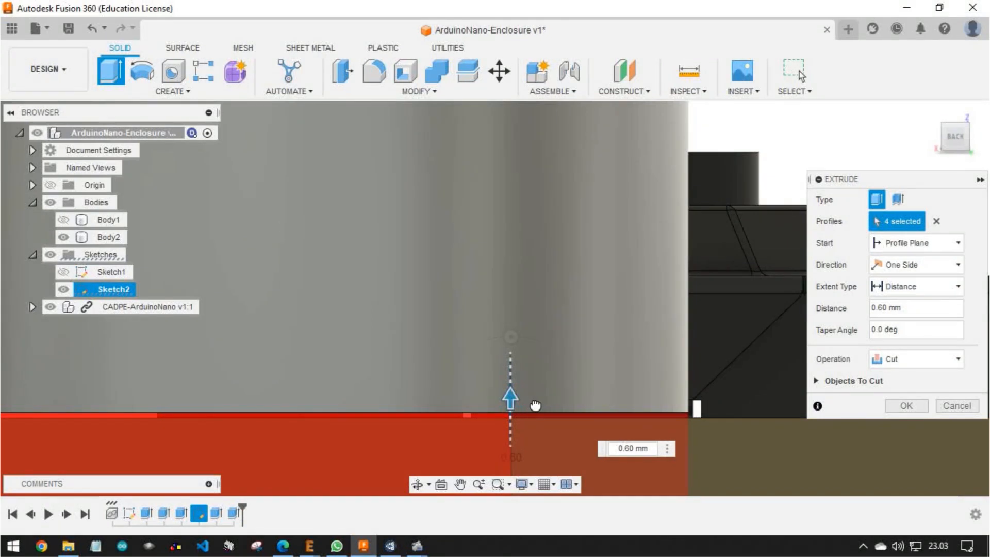
Set the cut distance to 0.60 mm, hide the board component and finish shortening the standoffs
{"action": "left_click", "coordinate": [648, 448]}
{"action": "type", "text": "0.55"}
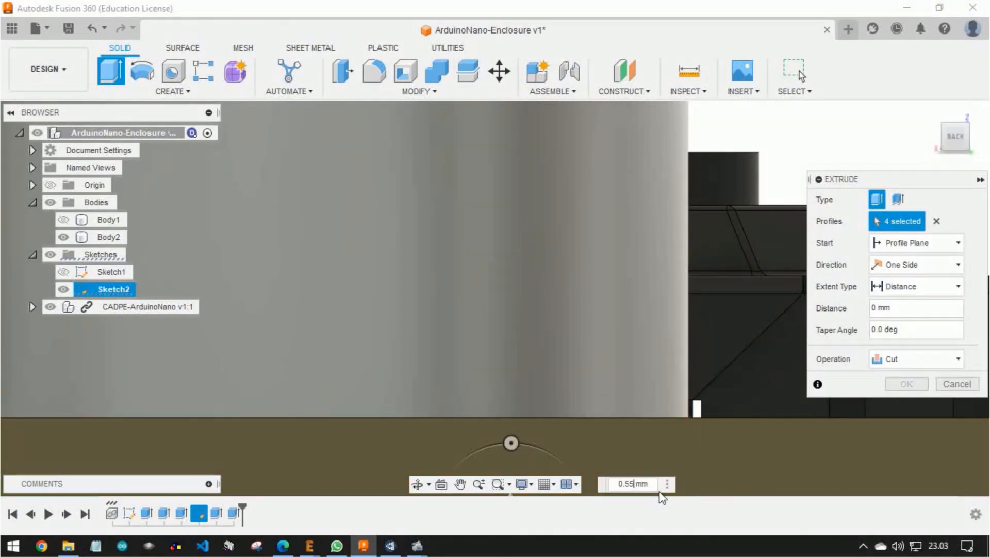
{"action": "key", "text": "BackSpace"}
{"action": "key", "text": "BackSpace"}
{"action": "type", "text": "60"}
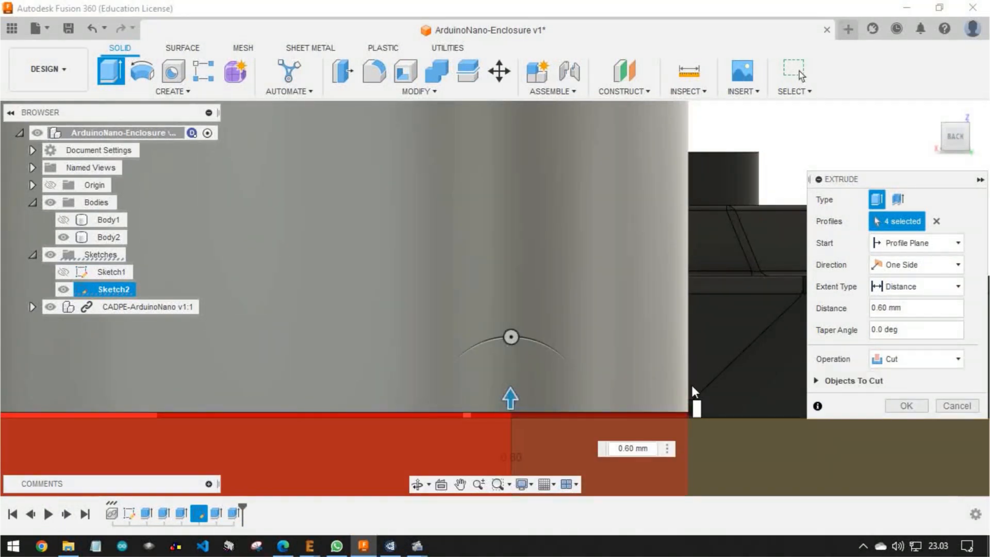
{"action": "scroll", "coordinate": [602, 345], "scroll_direction": "down", "scroll_amount": 5}
{"action": "left_click", "coordinate": [51, 308]}
{"action": "left_click", "coordinate": [906, 406]}
Show the board again and examine how the shortened standoffs sit on its surface around the mounting holes
{"action": "scroll", "coordinate": [753, 390], "scroll_direction": "down", "scroll_amount": 5}
{"action": "middle_click_drag", "start_coordinate": [754, 391], "coordinate": [612, 297], "text": "shift"}
{"action": "scroll", "coordinate": [611, 297], "scroll_direction": "down", "scroll_amount": 4}
{"action": "left_click", "coordinate": [50, 307]}
{"action": "middle_click_drag", "start_coordinate": [432, 299], "coordinate": [437, 347], "text": "shift"}
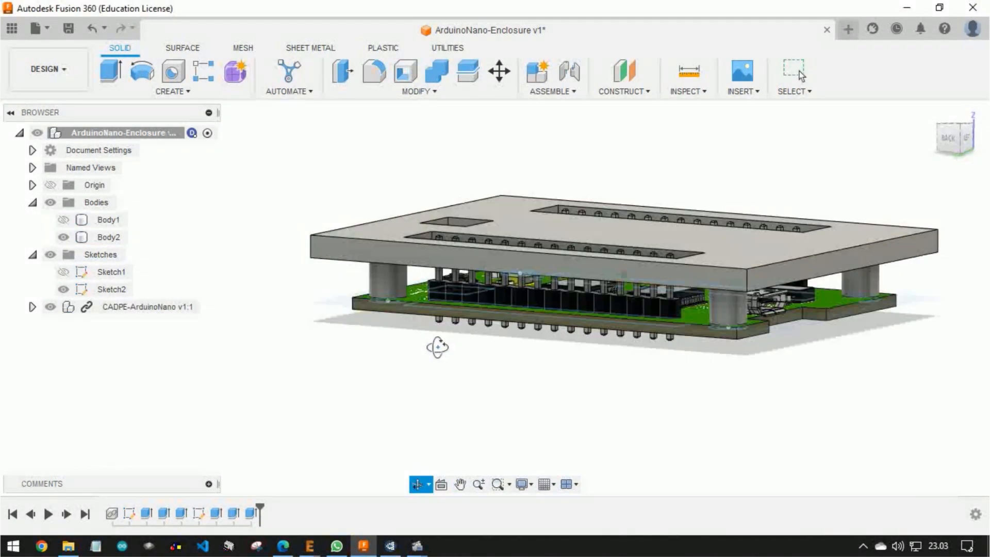
{"action": "scroll", "coordinate": [755, 333], "scroll_direction": "up", "scroll_amount": 8}
{"action": "scroll", "coordinate": [709, 304], "scroll_direction": "up", "scroll_amount": 5}
{"action": "middle_click_drag", "start_coordinate": [711, 314], "coordinate": [691, 311], "text": "shift"}
{"action": "scroll", "coordinate": [470, 329], "scroll_direction": "down", "scroll_amount": 10}
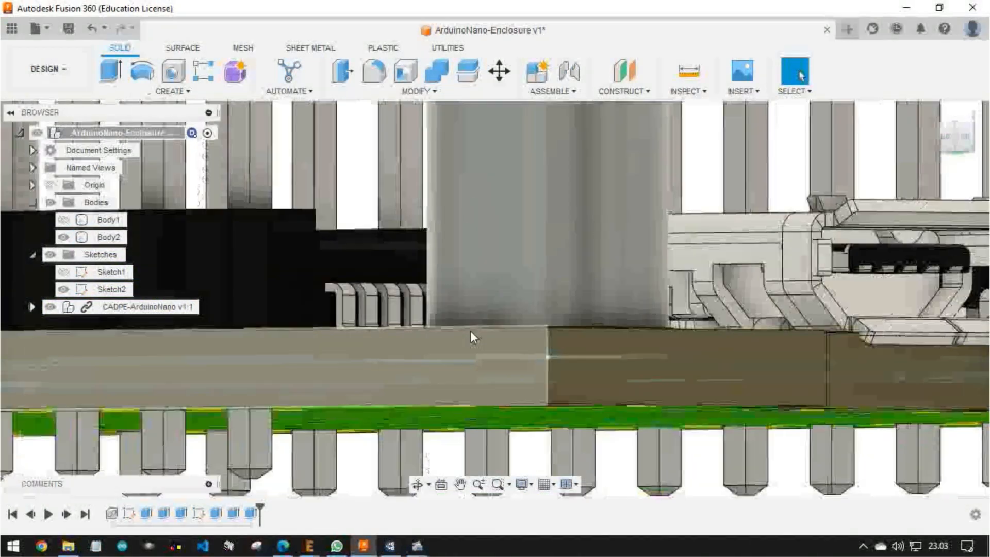
{"action": "scroll", "coordinate": [471, 335], "scroll_direction": "down", "scroll_amount": 5}
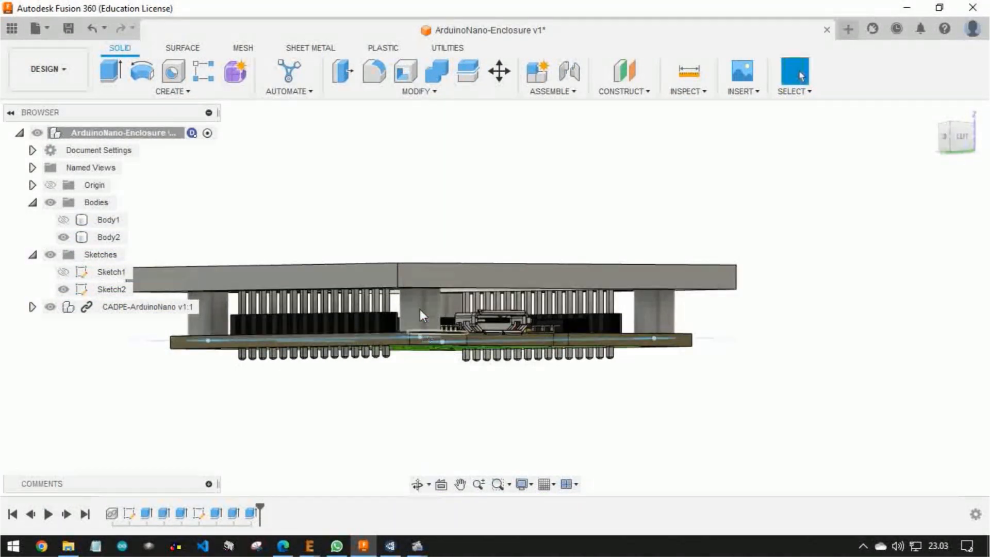
Show the base body temporarily to examine how the cover and its standoffs sit above it
{"action": "left_click", "coordinate": [69, 222]}
{"action": "left_click", "coordinate": [63, 221]}
{"action": "middle_click_drag", "start_coordinate": [415, 367], "coordinate": [262, 386], "text": "shift"}
{"action": "middle_click_drag", "start_coordinate": [749, 370], "coordinate": [237, 342], "text": "shift"}
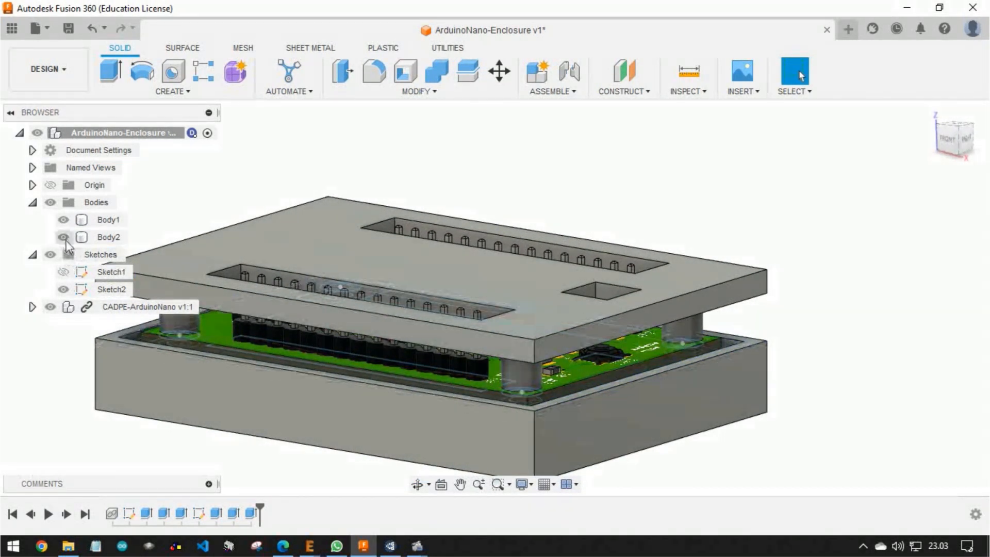
{"action": "left_click", "coordinate": [63, 219]}
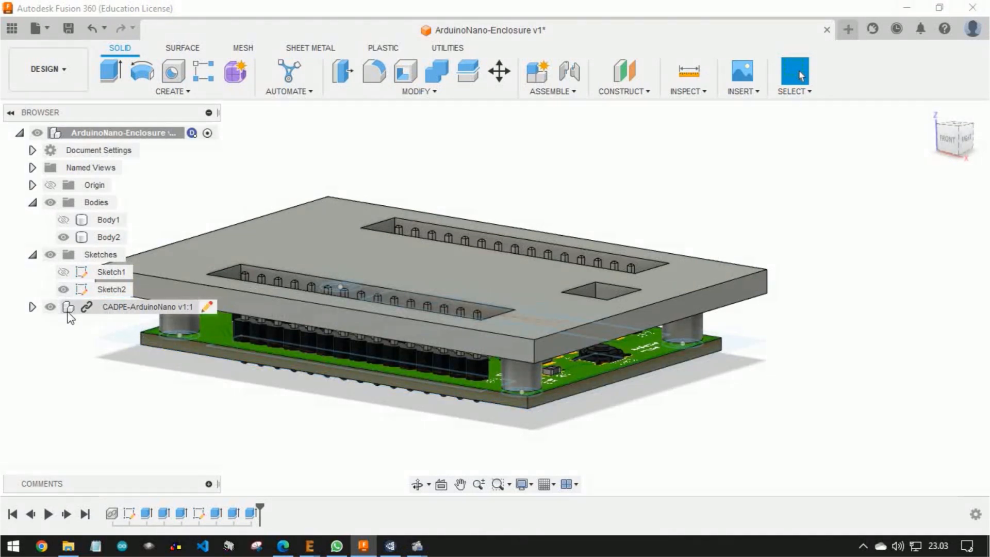
Hide the board component and extrude Sketch2's outer frame profile 7 mm upward, joining it to the cover as side walls
{"action": "left_click", "coordinate": [53, 308]}
{"action": "left_click", "coordinate": [50, 307]}
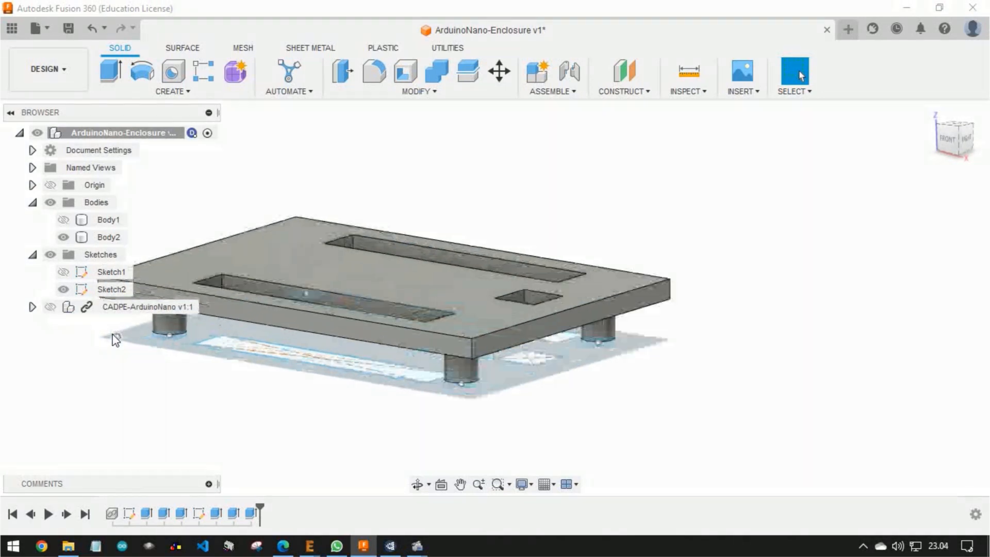
{"action": "scroll", "coordinate": [115, 338], "scroll_direction": "up", "scroll_amount": 5}
{"action": "left_click", "coordinate": [101, 339]}
{"action": "scroll", "coordinate": [100, 339], "scroll_direction": "down", "scroll_amount": 5}
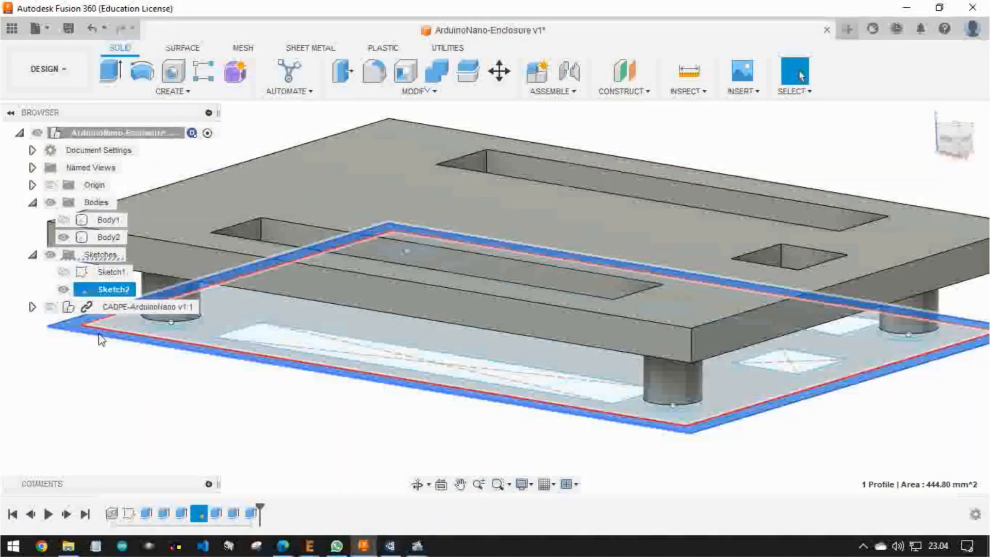
{"action": "middle_click_drag", "start_coordinate": [345, 205], "coordinate": [417, 177]}
{"action": "scroll", "coordinate": [416, 176], "scroll_direction": "up", "scroll_amount": 2}
{"action": "left_click", "coordinate": [119, 76]}
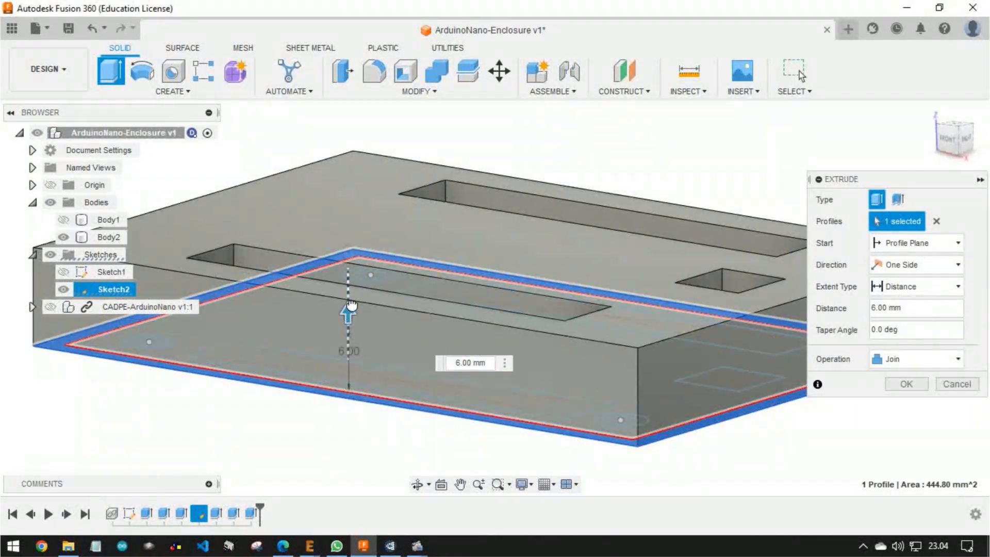
{"action": "type", "text": "7"}
{"action": "left_click", "coordinate": [916, 358]}
{"action": "left_click", "coordinate": [907, 374]}
{"action": "left_click", "coordinate": [906, 384]}
{"action": "middle_click_drag", "start_coordinate": [903, 390], "coordinate": [639, 341], "text": "shift"}
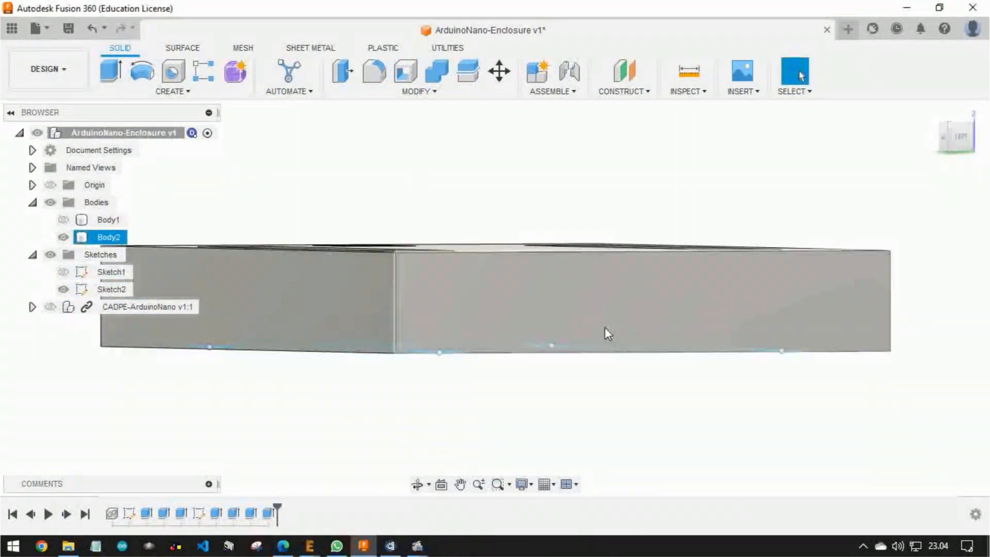
Show Body1 again and examine how the walled cover closes on the base
{"action": "left_click", "coordinate": [68, 224]}
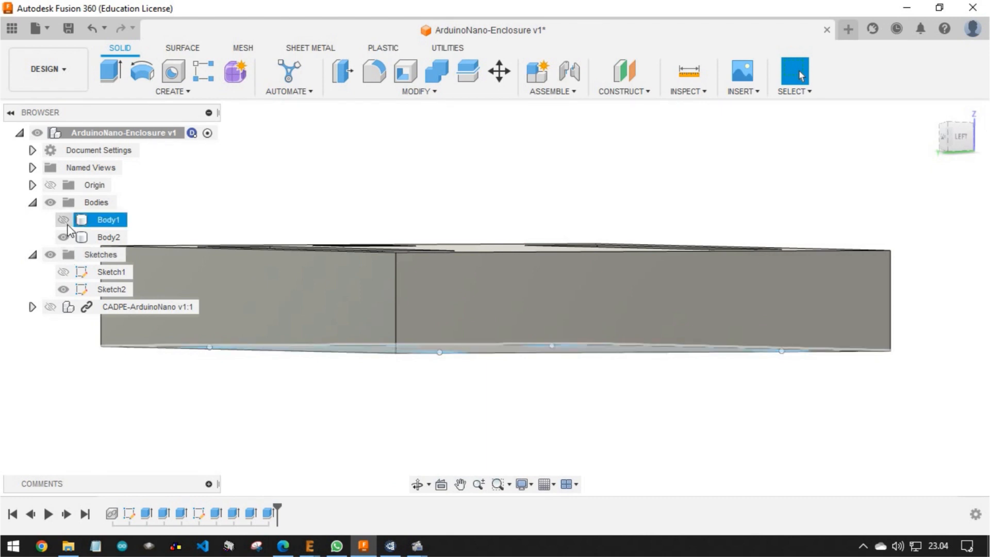
{"action": "middle_click_drag", "start_coordinate": [632, 340], "coordinate": [613, 354]}
{"action": "scroll", "coordinate": [605, 358], "scroll_direction": "down", "scroll_amount": 2}
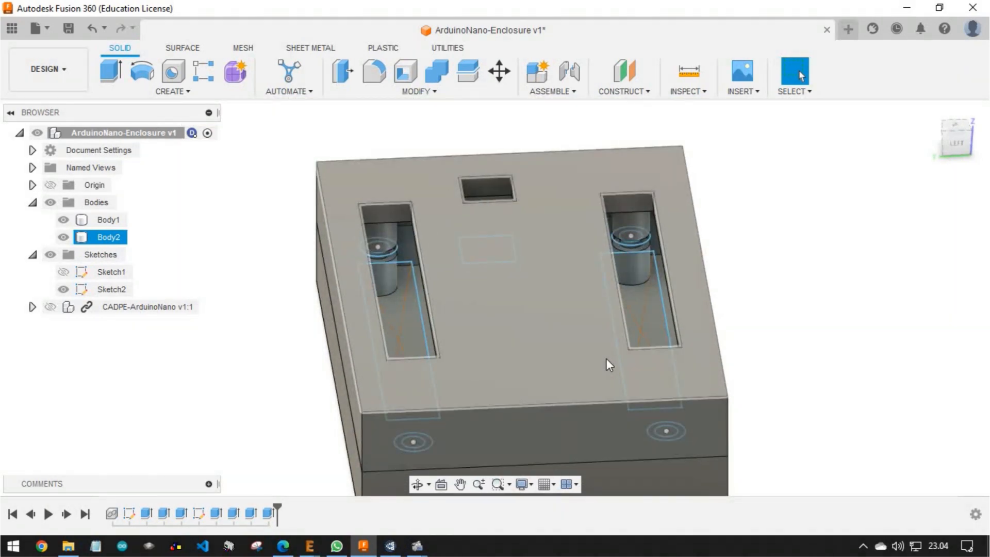
{"action": "middle_click_drag", "start_coordinate": [610, 355], "coordinate": [612, 324]}
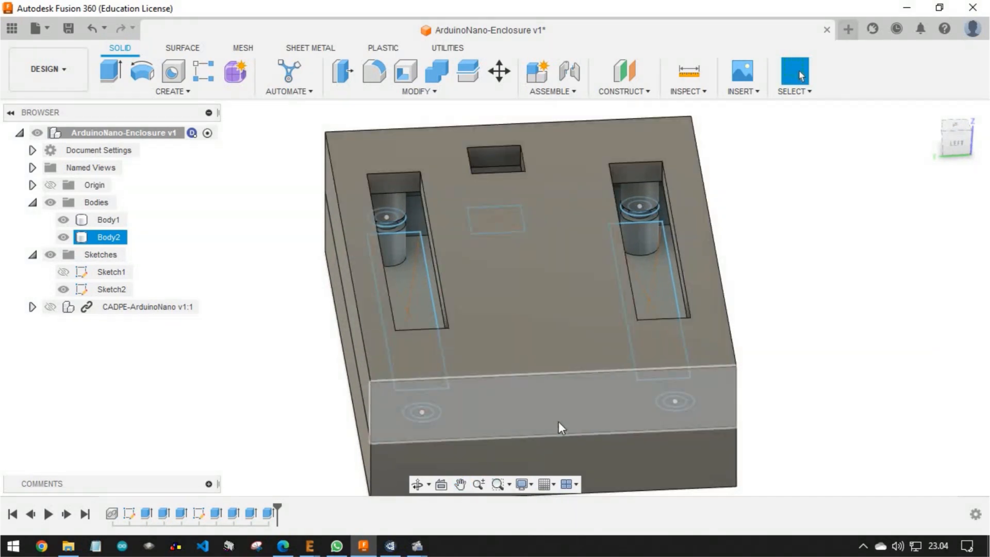
{"action": "middle_click_drag", "start_coordinate": [515, 433], "coordinate": [506, 334]}
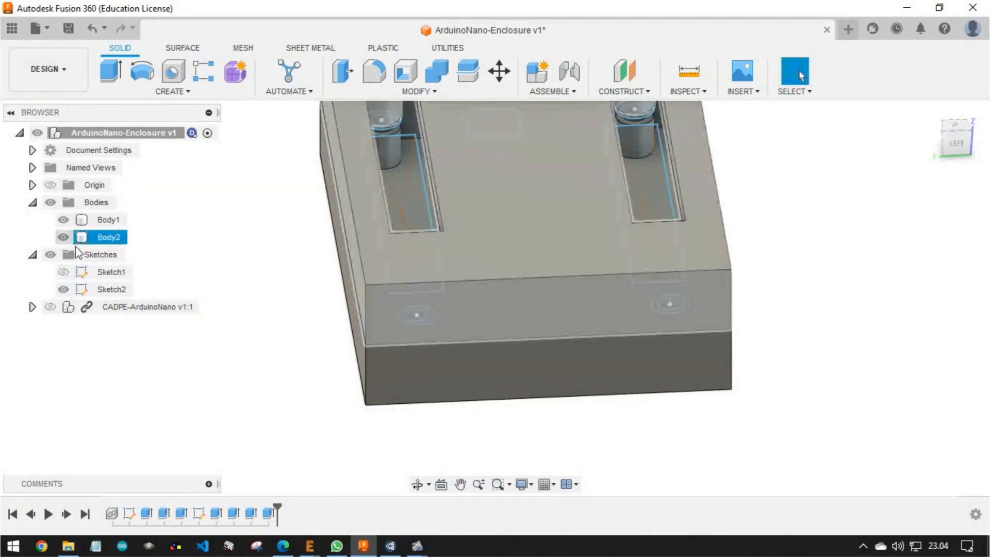
Hide Sketch2 and show the Arduino Nano board inside the closed enclosure
{"action": "left_click", "coordinate": [67, 292]}
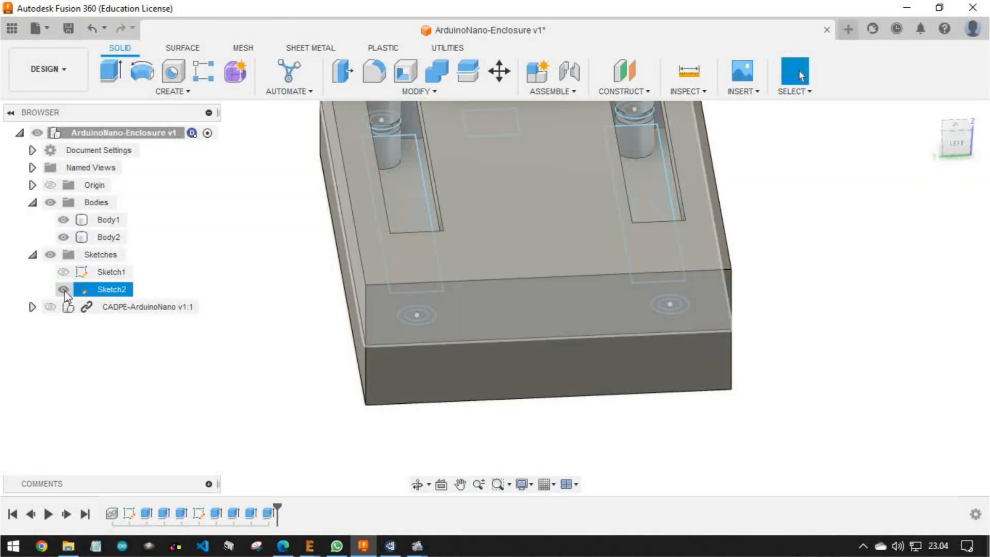
{"action": "left_click", "coordinate": [63, 289]}
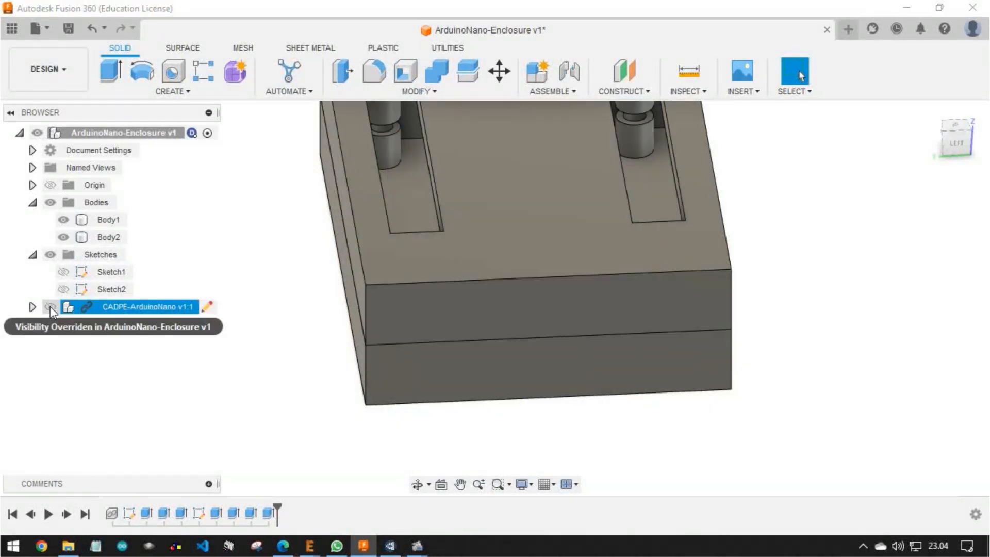
{"action": "left_click", "coordinate": [50, 307]}
{"action": "left_click", "coordinate": [401, 286]}
{"action": "middle_click_drag", "start_coordinate": [534, 298], "coordinate": [508, 256], "text": "shift"}
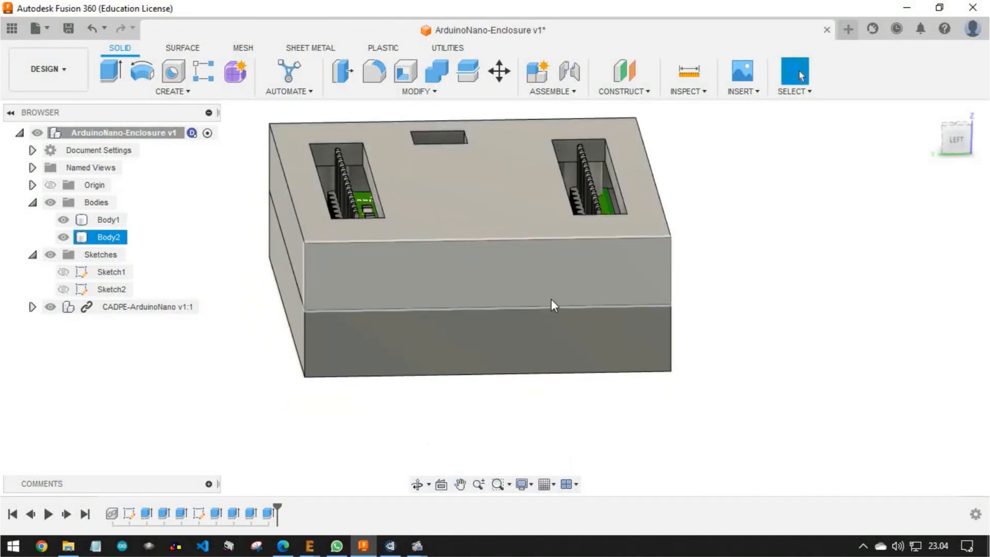
Display the model as Wireframe and examine the board, standoffs and header pins inside the enclosure, including from the left view
{"action": "left_click", "coordinate": [532, 484]}
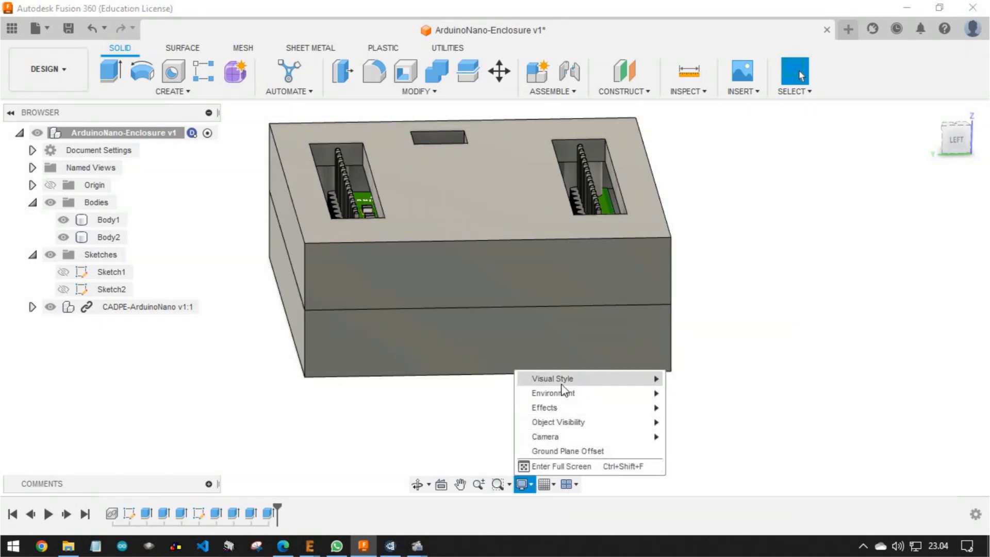
{"action": "mouse_move", "coordinate": [562, 385]}
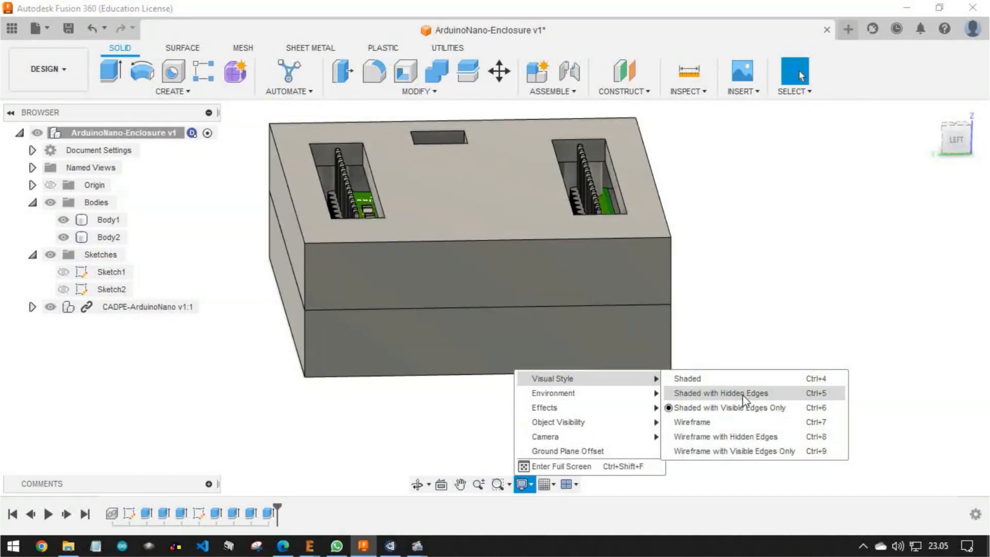
{"action": "left_click", "coordinate": [753, 423]}
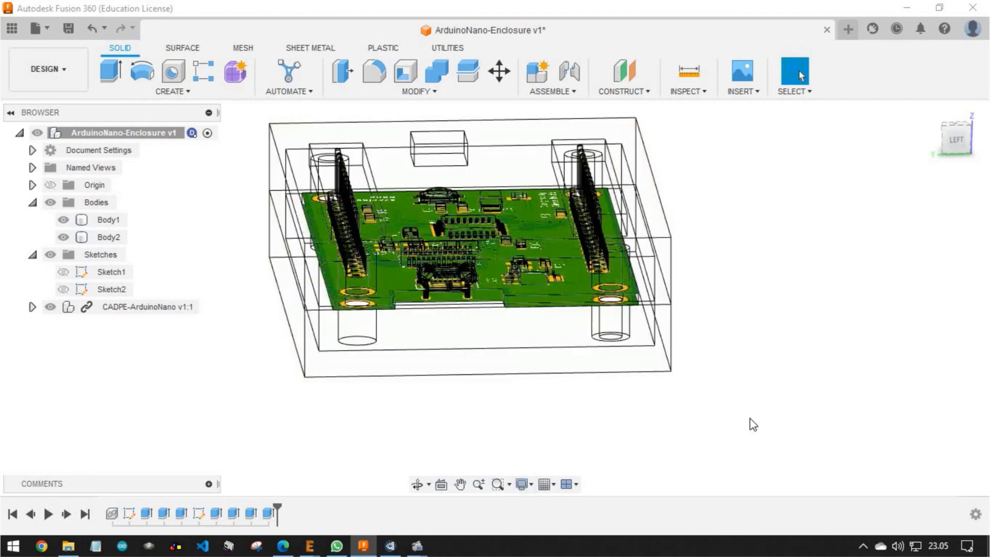
{"action": "middle_click_drag", "start_coordinate": [425, 283], "coordinate": [473, 318], "text": "shift"}
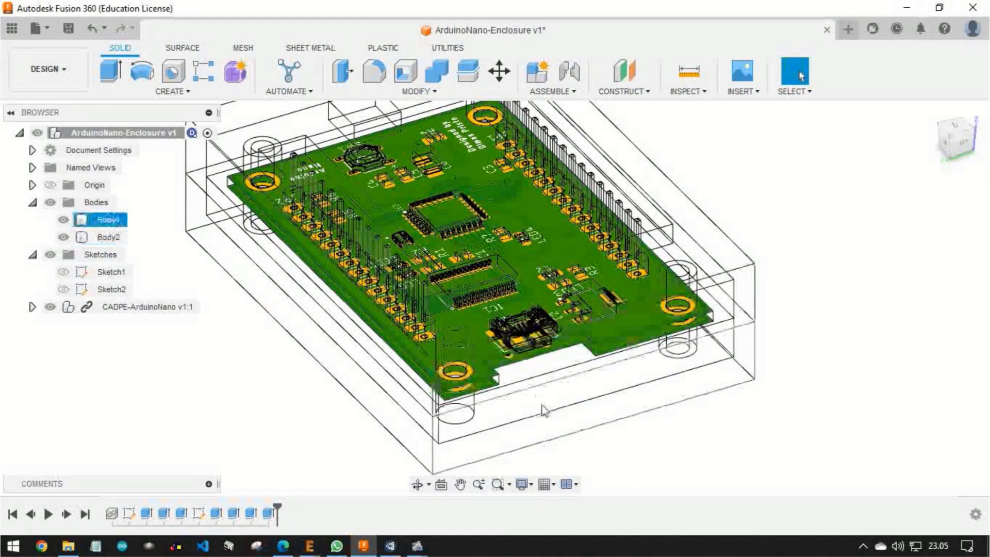
{"action": "middle_click_drag", "start_coordinate": [557, 405], "coordinate": [541, 334], "text": "shift"}
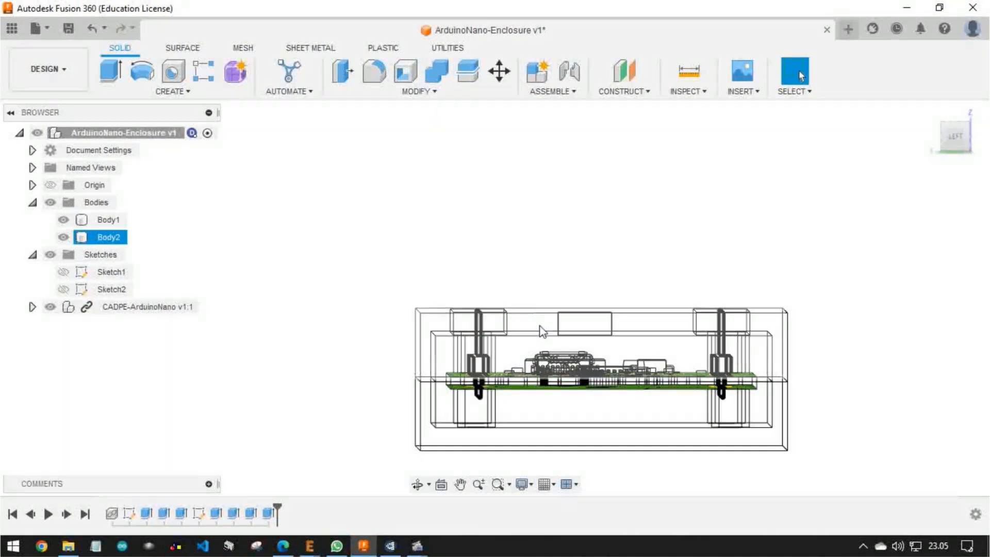
{"action": "left_click", "coordinate": [954, 138]}
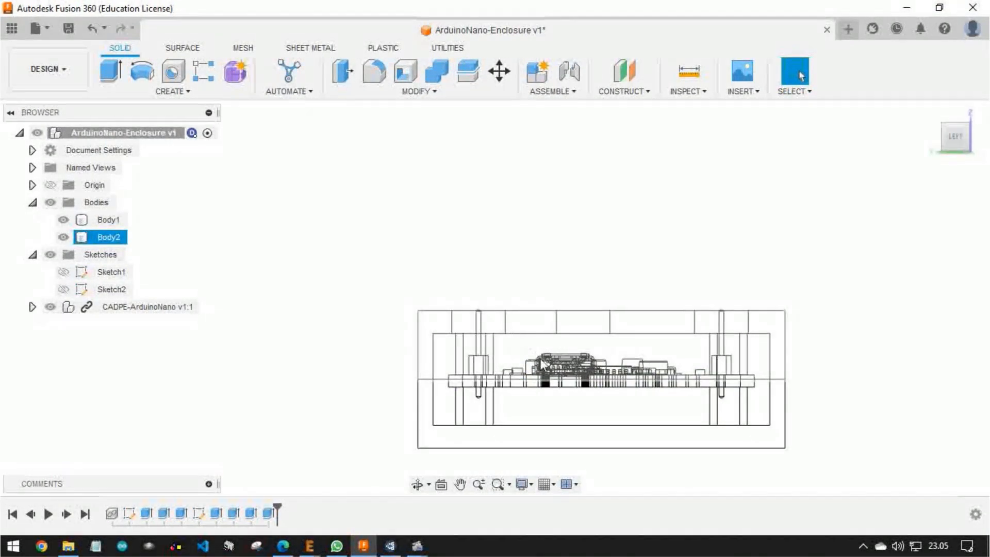
{"action": "scroll", "coordinate": [549, 378], "scroll_direction": "up", "scroll_amount": 4}
{"action": "middle_click_drag", "start_coordinate": [557, 429], "coordinate": [432, 208], "text": "shift"}
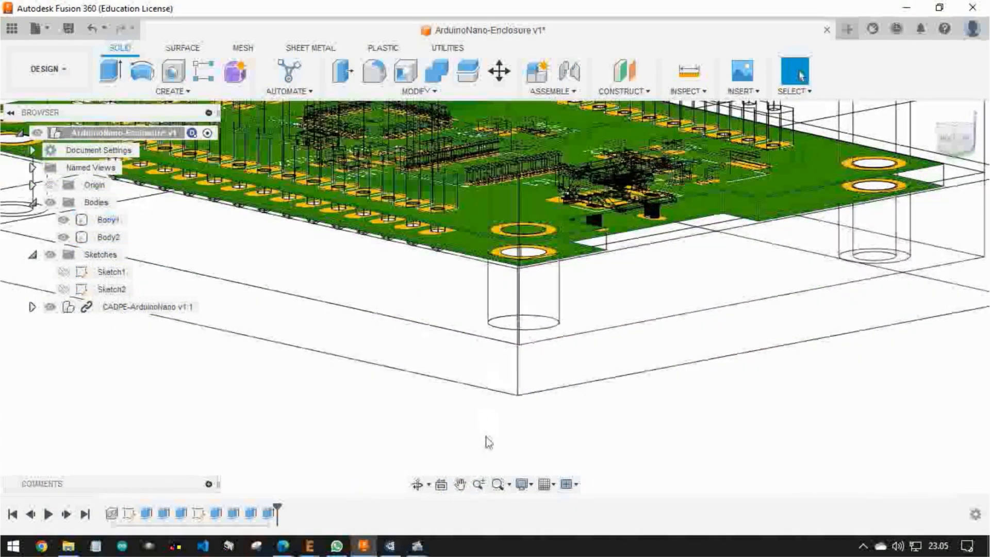
Return the visual style to Shaded with Visible Edges Only and view the end with the USB connector
{"action": "left_click", "coordinate": [533, 485]}
{"action": "mouse_move", "coordinate": [556, 379]}
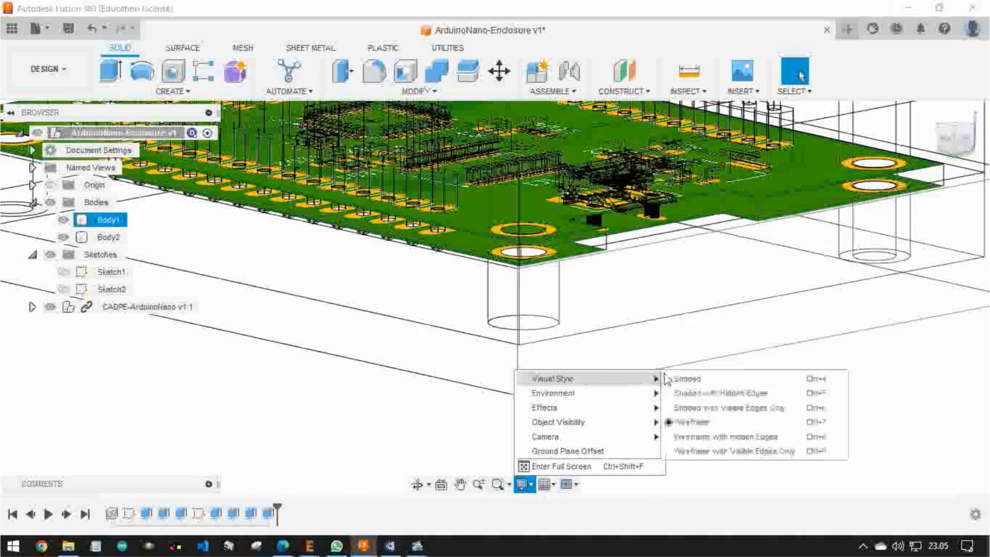
{"action": "left_click", "coordinate": [708, 402]}
{"action": "middle_click_drag", "start_coordinate": [597, 310], "coordinate": [380, 386]}
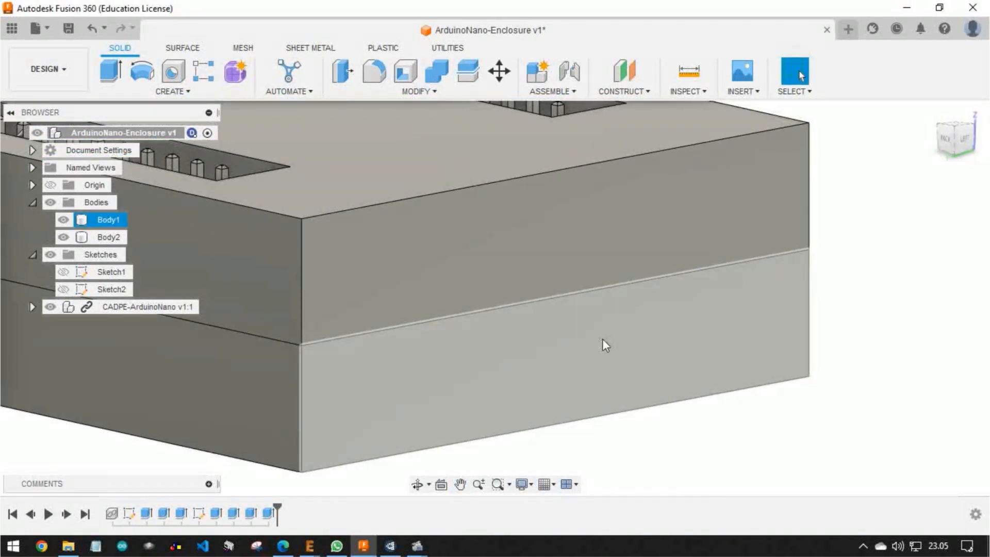
Start a new sketch on the base body's left side face
{"action": "left_click", "coordinate": [602, 339]}
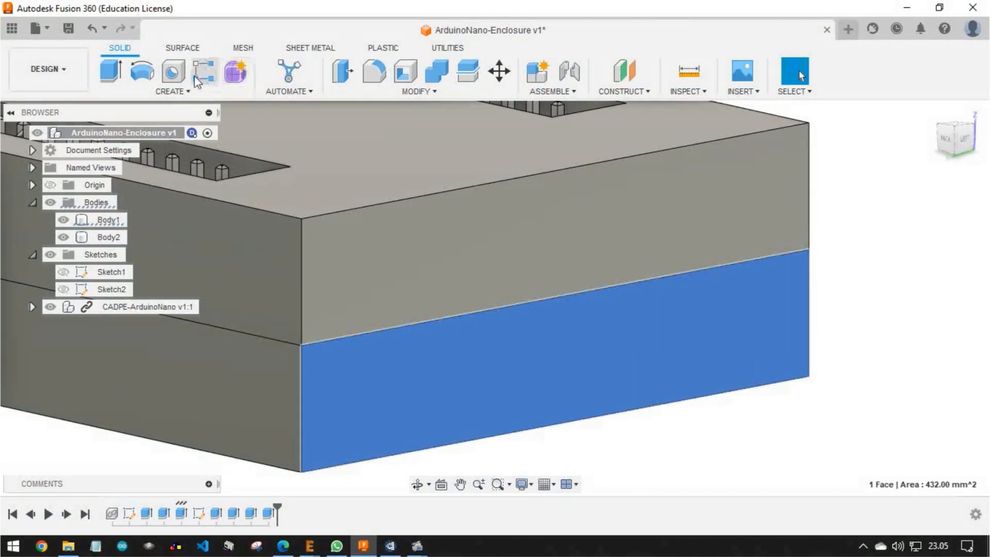
{"action": "left_click", "coordinate": [183, 94]}
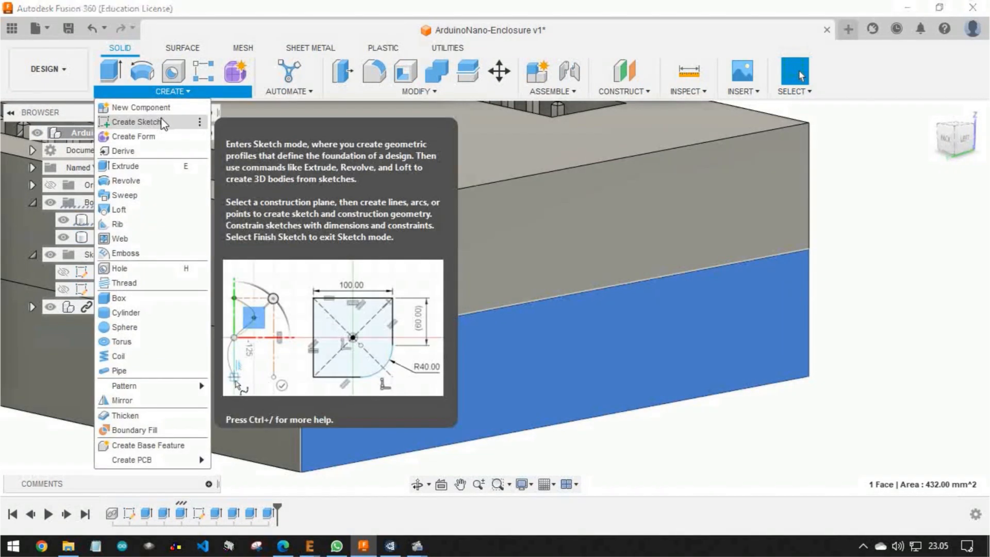
{"action": "left_click", "coordinate": [161, 118]}
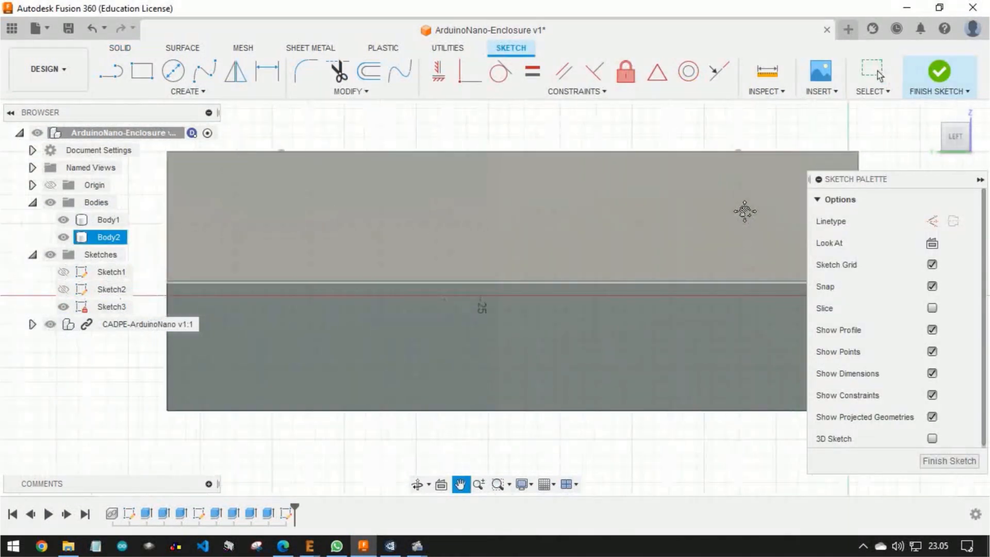
{"action": "middle_click_drag", "start_coordinate": [489, 249], "coordinate": [450, 205]}
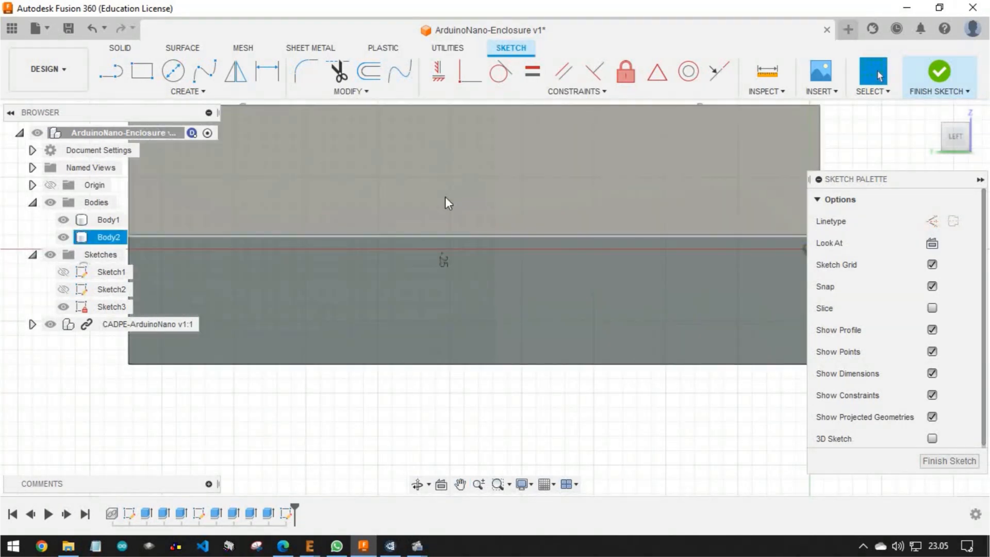
{"action": "left_click", "coordinate": [445, 198]}
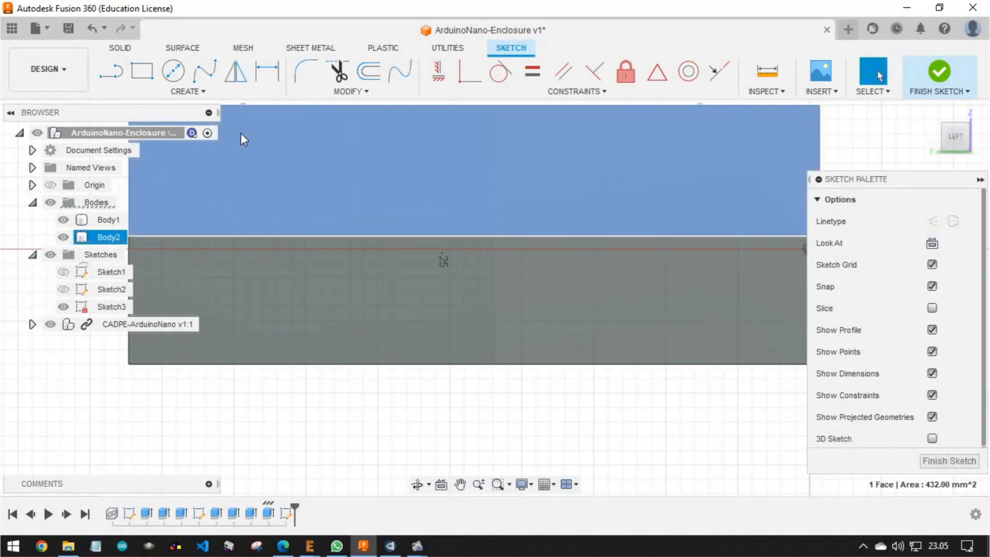
{"action": "middle_click_drag", "start_coordinate": [295, 180], "coordinate": [296, 225]}
{"action": "left_click", "coordinate": [195, 92]}
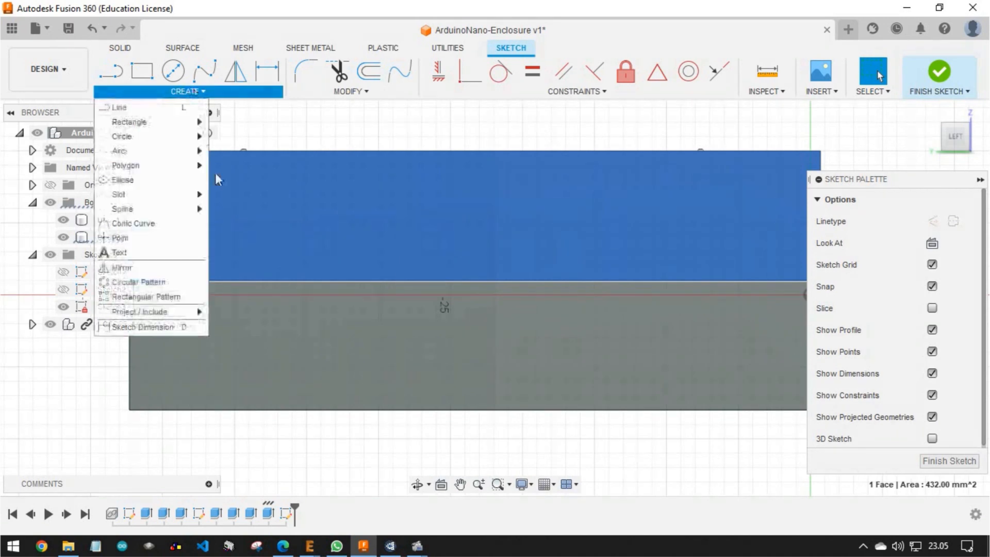
{"action": "left_click", "coordinate": [150, 297]}
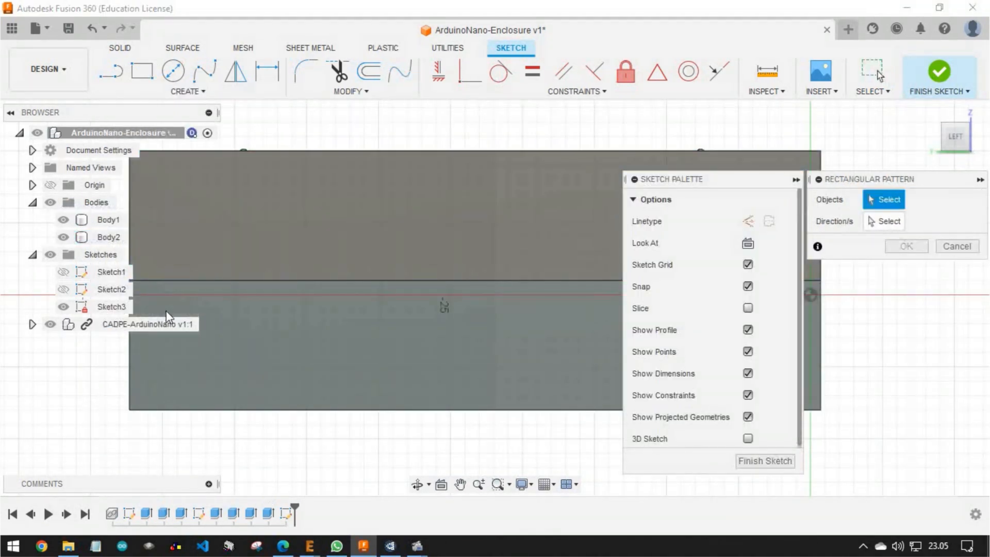
{"action": "key", "text": "Escape"}
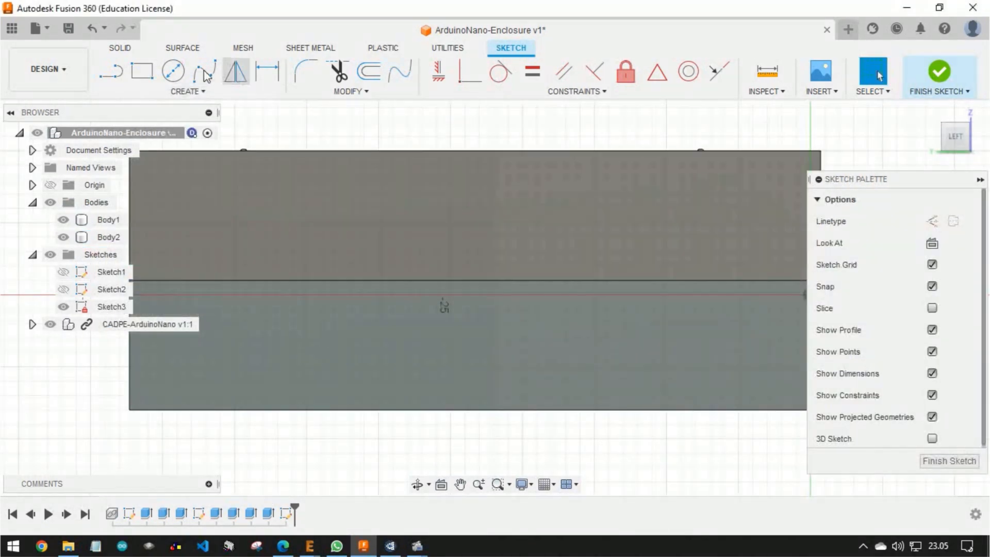
{"action": "left_click", "coordinate": [151, 92]}
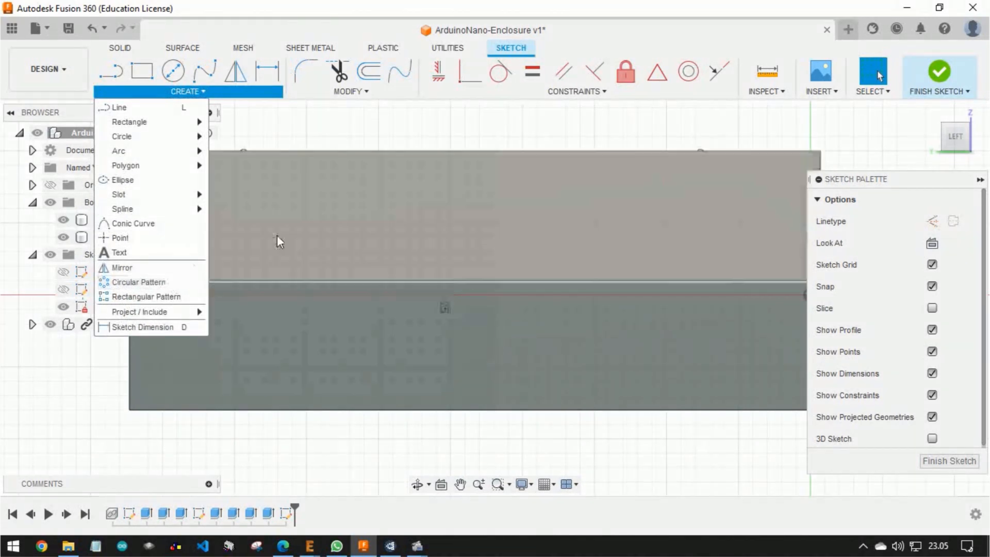
Project the outline of the cover's left side face into the sketch with the projection link kept
{"action": "left_click", "coordinate": [333, 221]}
{"action": "left_click", "coordinate": [175, 92]}
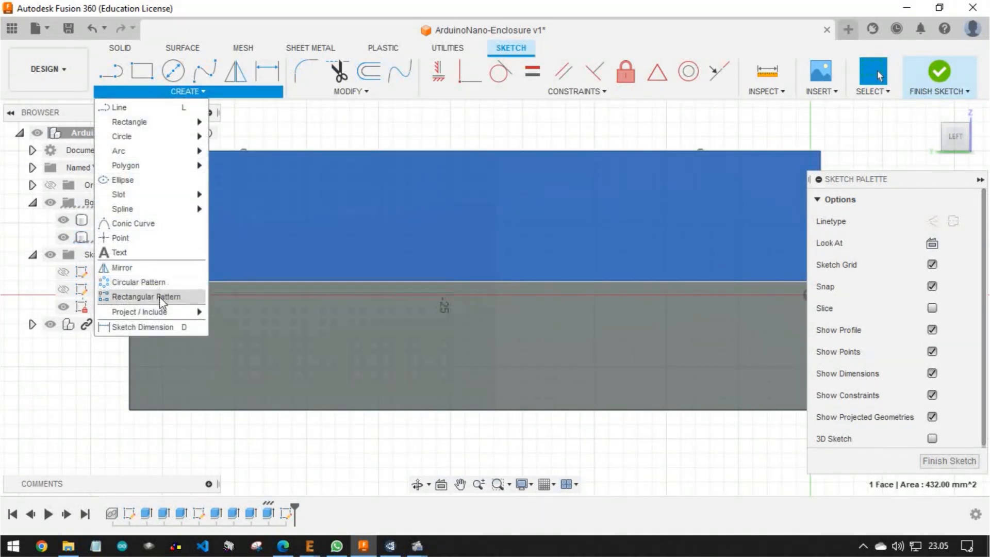
{"action": "mouse_move", "coordinate": [163, 313]}
{"action": "left_click", "coordinate": [224, 311]}
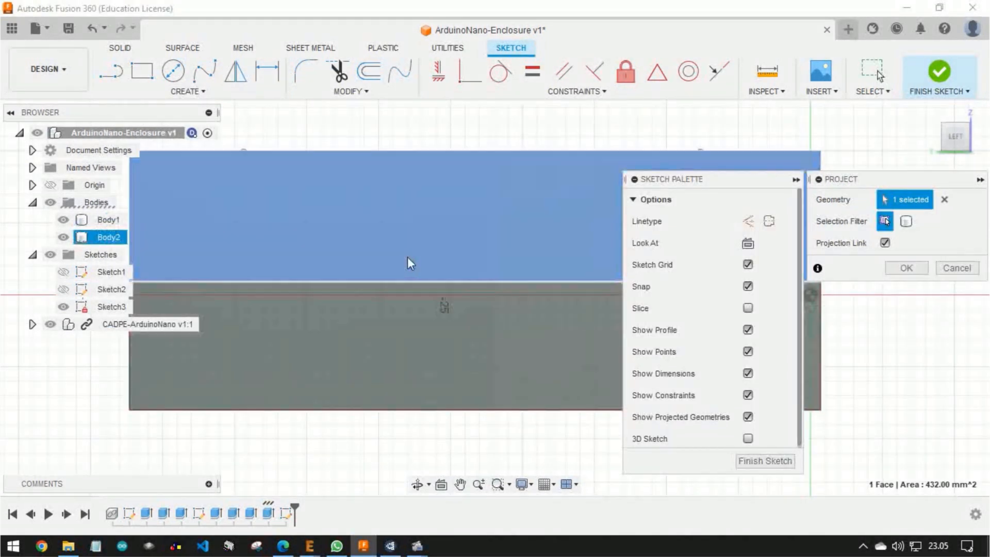
{"action": "left_click", "coordinate": [902, 268]}
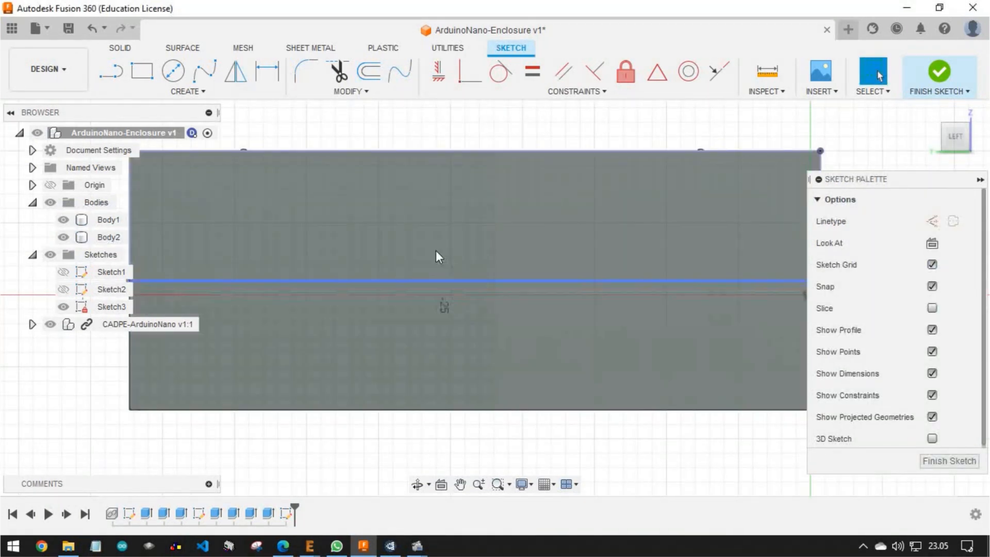
Set the visual style to Wireframe and hide both enclosure bodies so only the board and sketch remain
{"action": "scroll", "coordinate": [450, 316], "scroll_direction": "down", "scroll_amount": 2}
{"action": "scroll", "coordinate": [436, 306], "scroll_direction": "up", "scroll_amount": 2}
{"action": "left_click", "coordinate": [531, 489]}
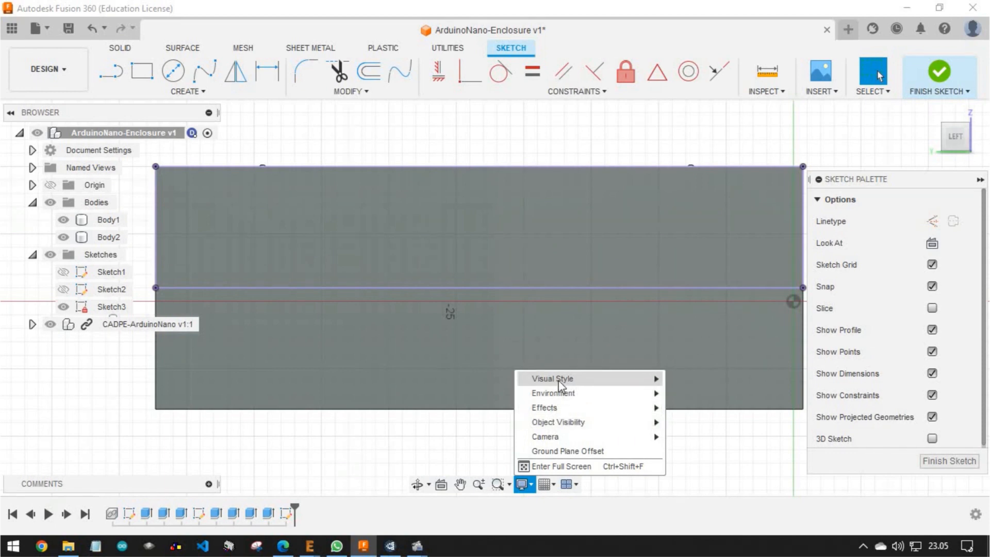
{"action": "mouse_move", "coordinate": [559, 379]}
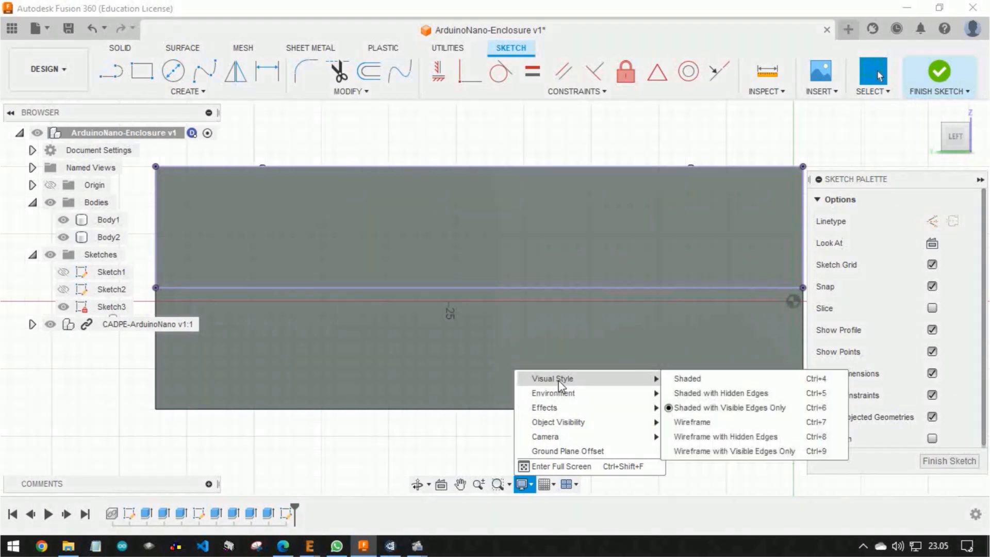
{"action": "left_click", "coordinate": [694, 422]}
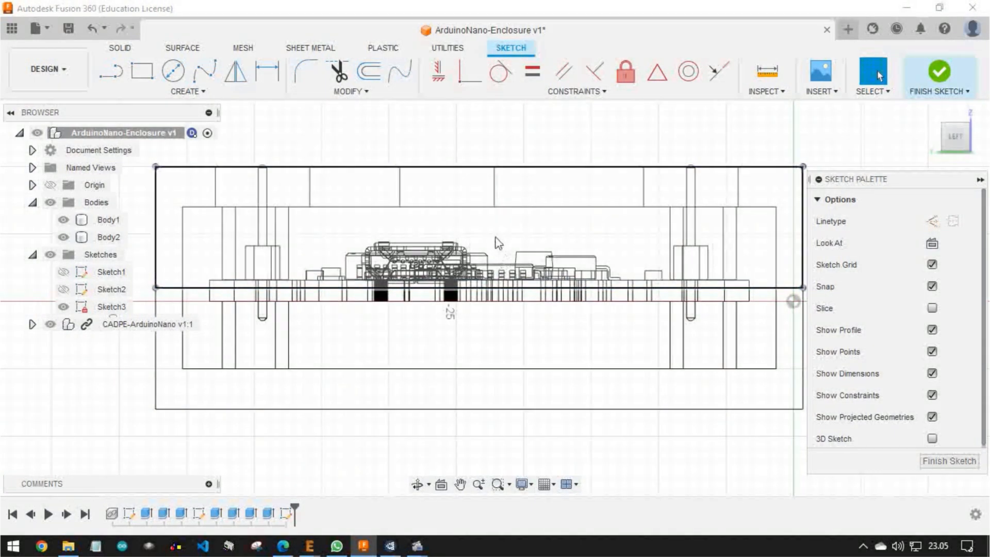
{"action": "scroll", "coordinate": [416, 267], "scroll_direction": "up", "scroll_amount": 5}
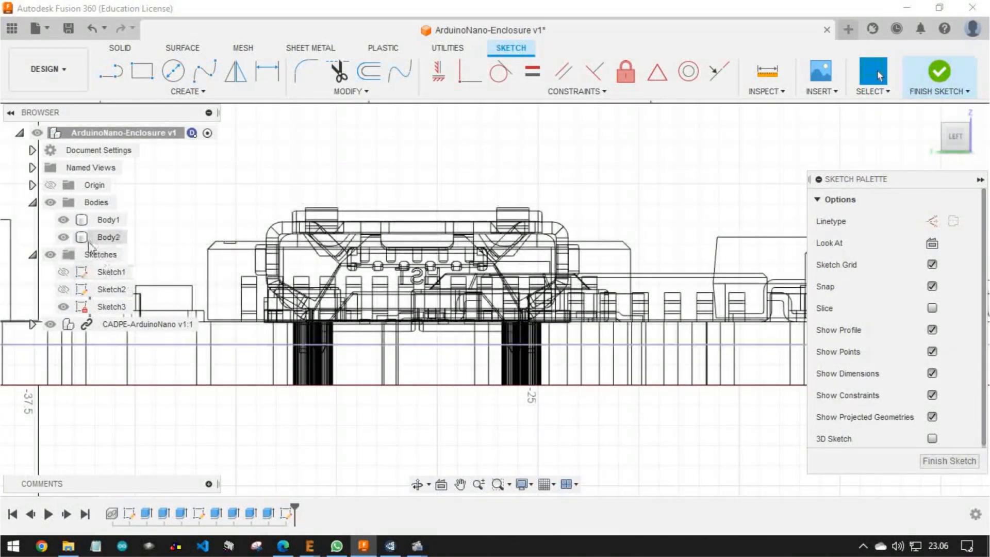
{"action": "left_click", "coordinate": [50, 204]}
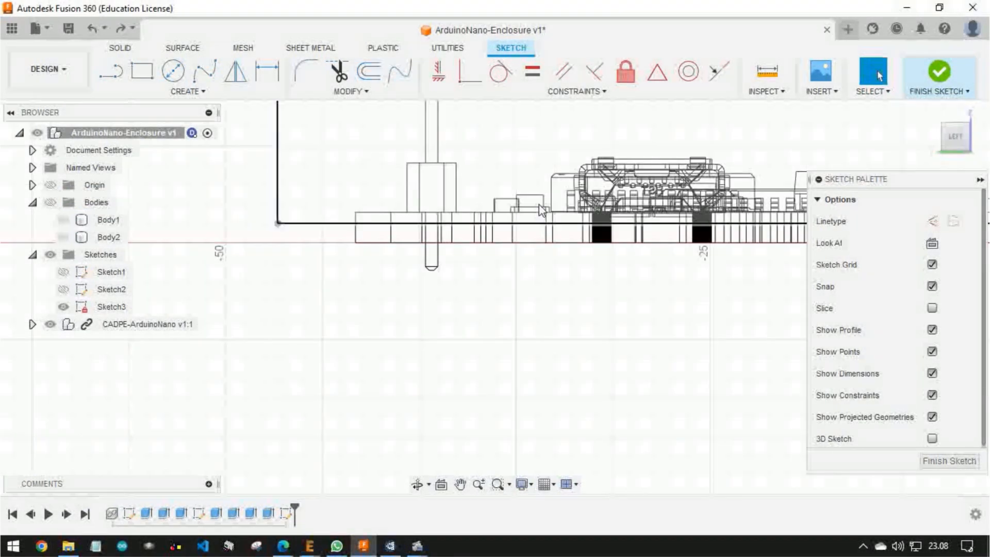
Project the board's two end faces on either side of the USB notch into the sketch, keeping the projection link
{"action": "middle_click_drag", "start_coordinate": [539, 204], "coordinate": [563, 242], "text": "shift"}
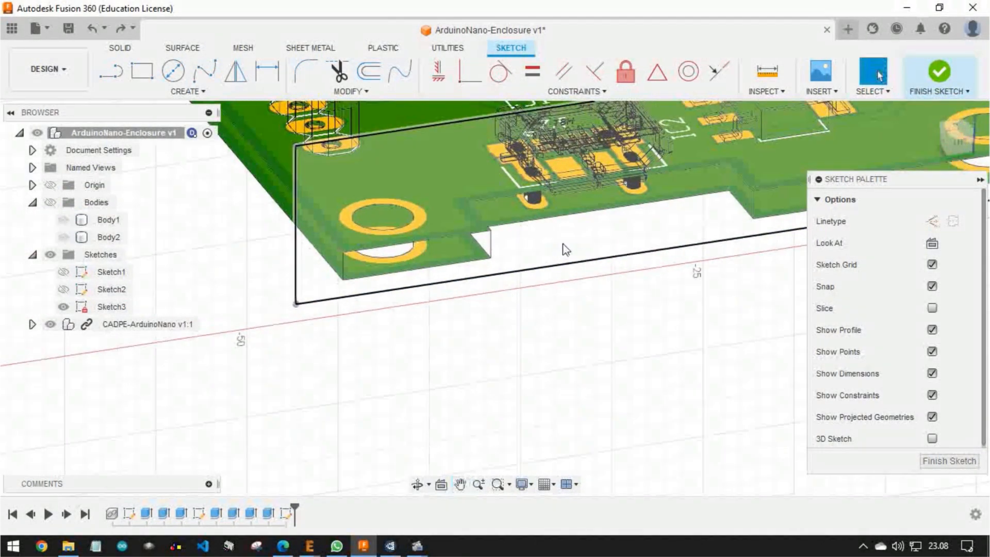
{"action": "mouse_move", "coordinate": [491, 247]}
{"action": "middle_mouse_down", "text": "shift"}
{"action": "mouse_move", "coordinate": [497, 294]}
{"action": "mouse_move", "coordinate": [466, 223]}
{"action": "middle_mouse_up", "text": "shift"}
{"action": "scroll", "coordinate": [457, 199], "scroll_direction": "up", "scroll_amount": 4}
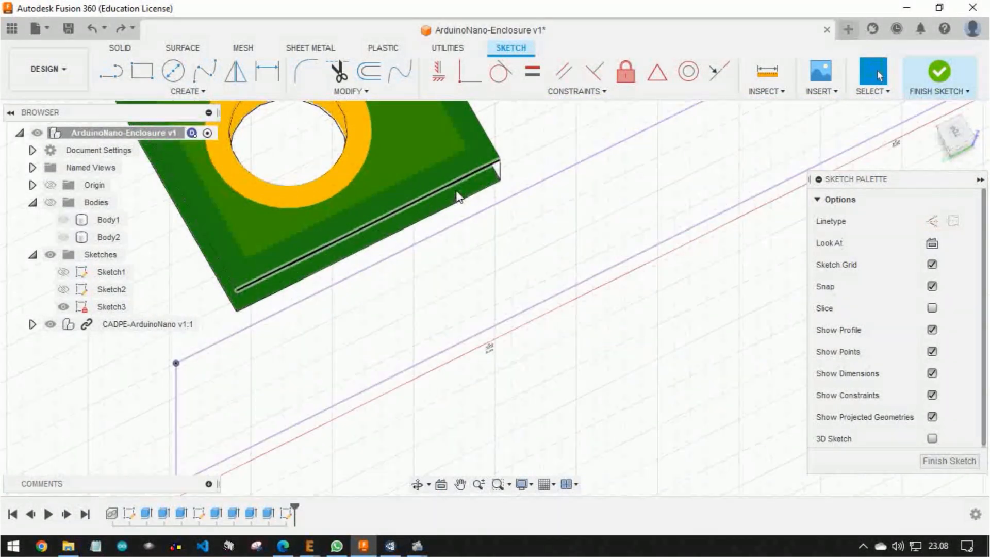
{"action": "left_click", "coordinate": [470, 195]}
{"action": "middle_click_drag", "start_coordinate": [549, 146], "coordinate": [109, 324], "text": "shift"}
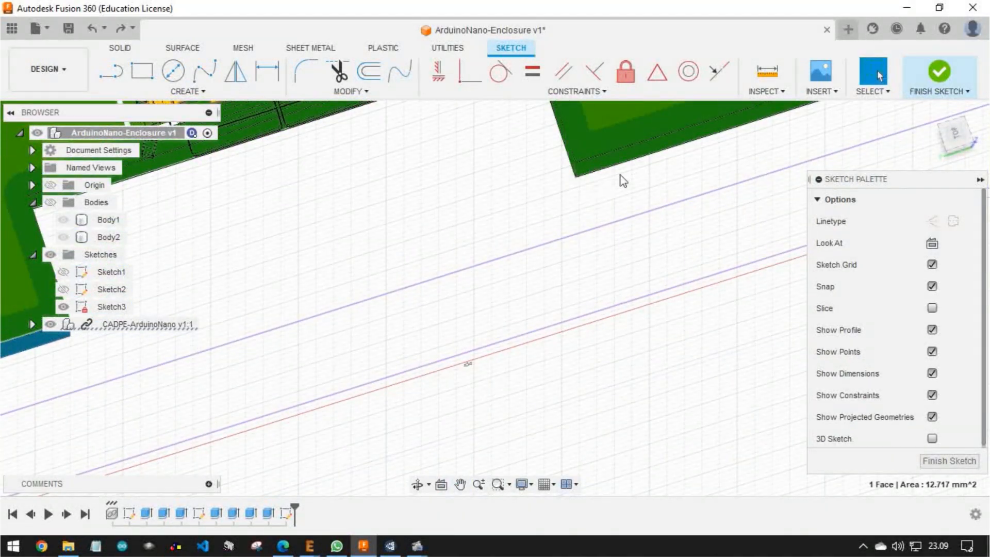
{"action": "left_click", "coordinate": [619, 162], "text": "ctrl"}
{"action": "scroll", "coordinate": [523, 179], "scroll_direction": "down", "scroll_amount": 2}
{"action": "scroll", "coordinate": [483, 172], "scroll_direction": "down", "scroll_amount": 4}
{"action": "mouse_move", "coordinate": [402, 147]}
{"action": "middle_mouse_down", "text": "shift"}
{"action": "mouse_move", "coordinate": [380, 128]}
{"action": "mouse_move", "coordinate": [379, 105]}
{"action": "middle_mouse_up", "text": "shift"}
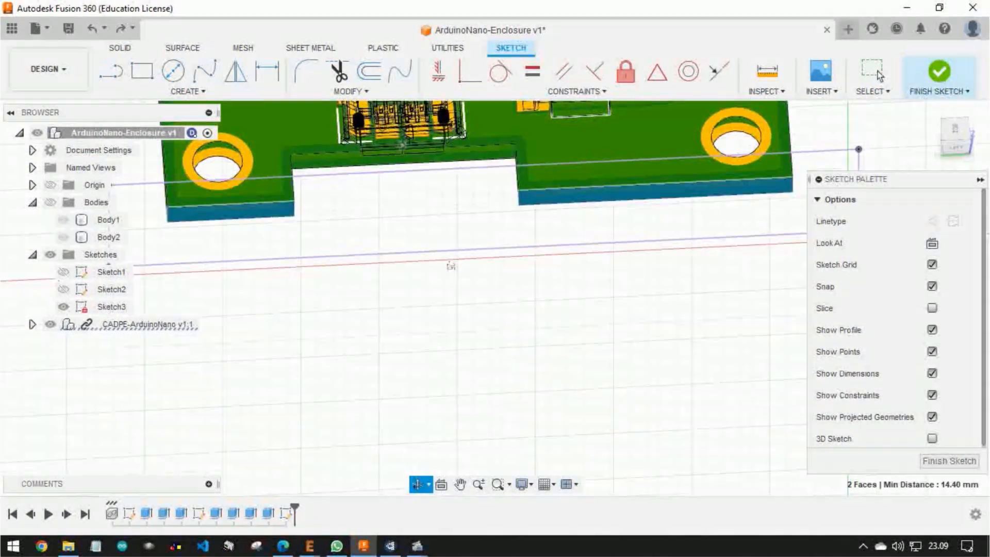
{"action": "left_click", "coordinate": [186, 91]}
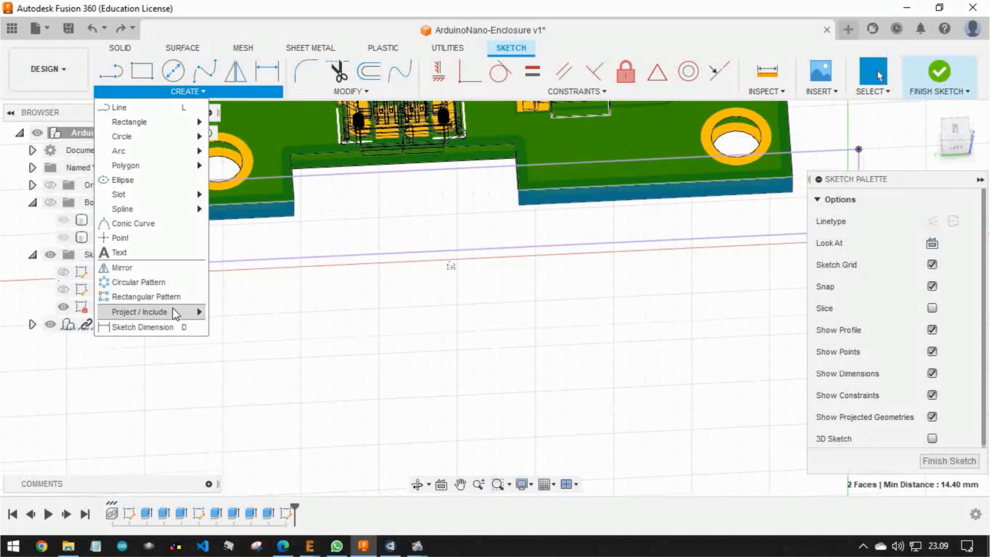
{"action": "mouse_move", "coordinate": [173, 309]}
{"action": "left_click", "coordinate": [223, 316]}
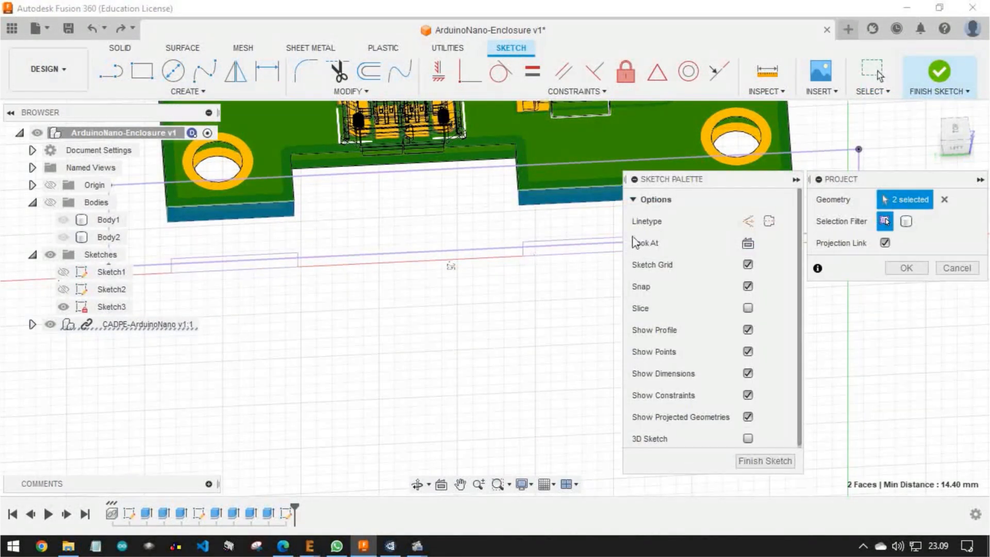
{"action": "left_click", "coordinate": [905, 269]}
Draw a three-point rectangle 14.4 mm wide across the board's notch, from the board's underside to just above the USB connector
{"action": "middle_click_drag", "start_coordinate": [618, 276], "coordinate": [537, 254], "text": "shift"}
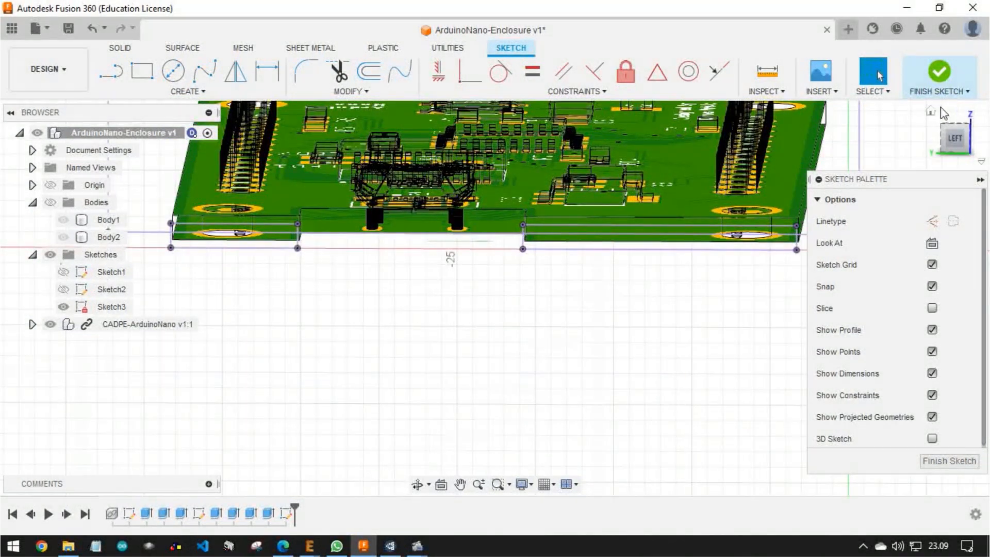
{"action": "left_click", "coordinate": [954, 141]}
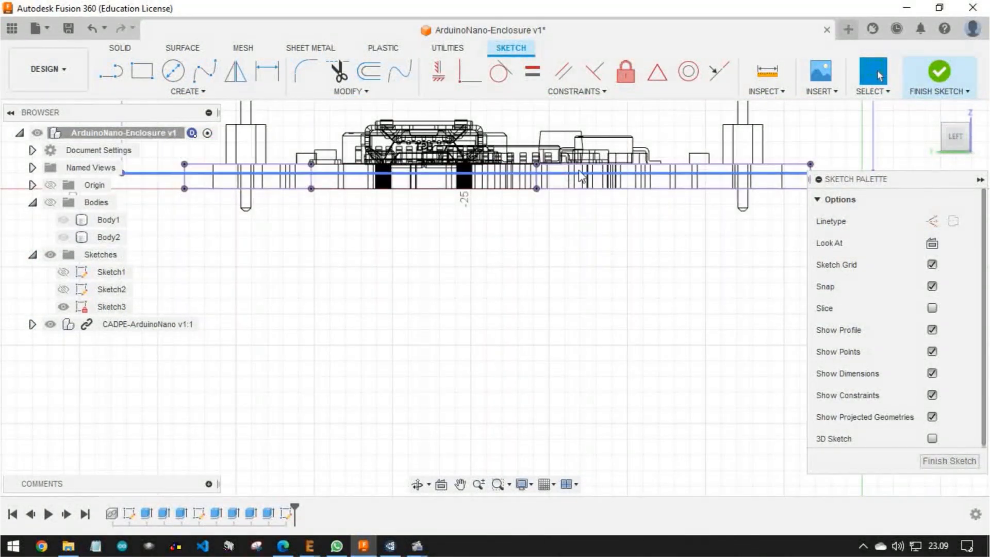
{"action": "scroll", "coordinate": [541, 170], "scroll_direction": "up", "scroll_amount": 3}
{"action": "scroll", "coordinate": [541, 171], "scroll_direction": "down", "scroll_amount": 3}
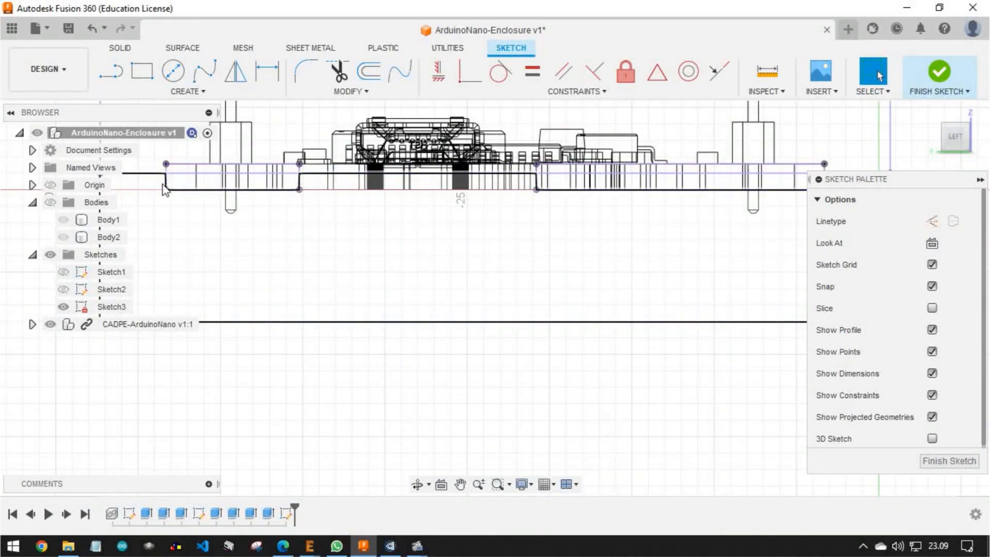
{"action": "left_click", "coordinate": [142, 70]}
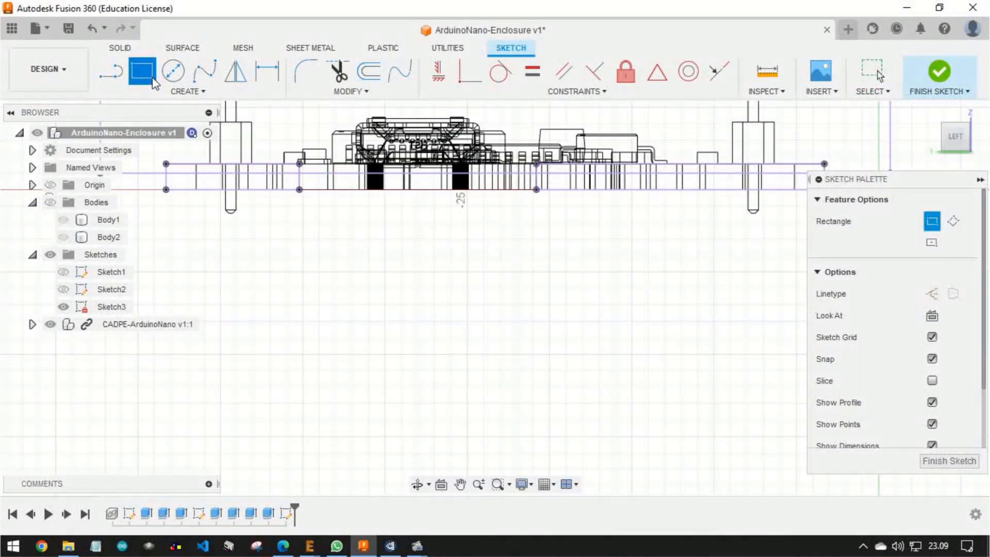
{"action": "left_click", "coordinate": [952, 222]}
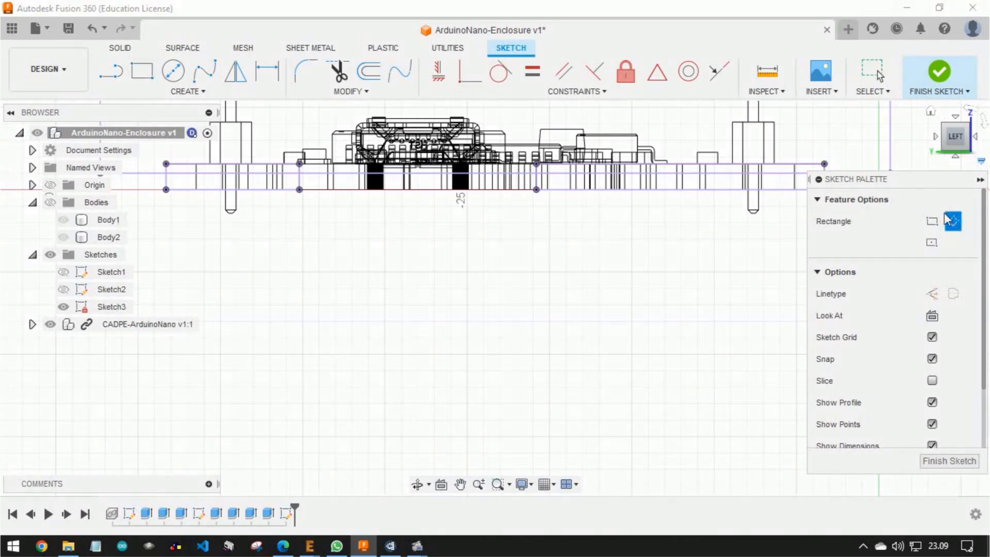
{"action": "middle_click_drag", "start_coordinate": [511, 168], "coordinate": [600, 175]}
{"action": "scroll", "coordinate": [639, 205], "scroll_direction": "up", "scroll_amount": 4}
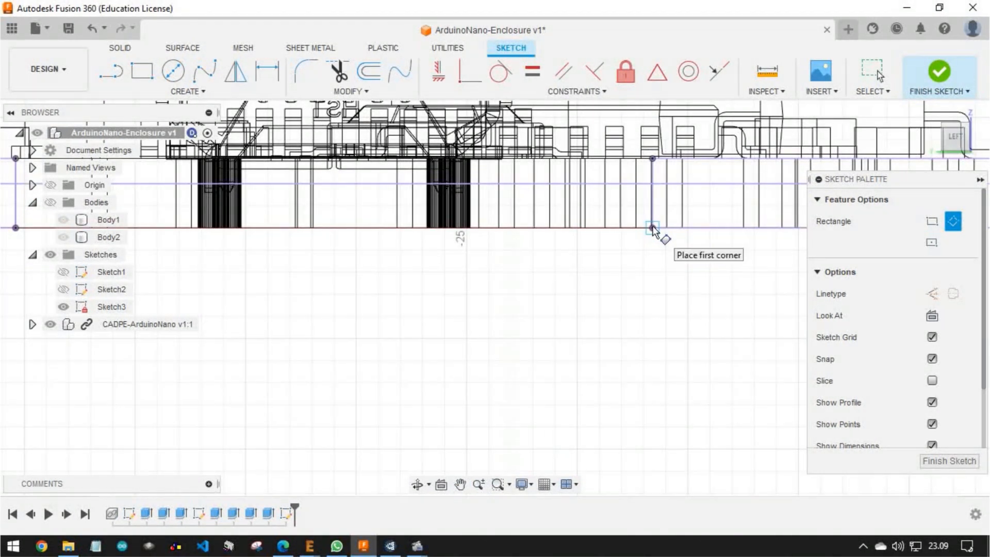
{"action": "left_click", "coordinate": [652, 229]}
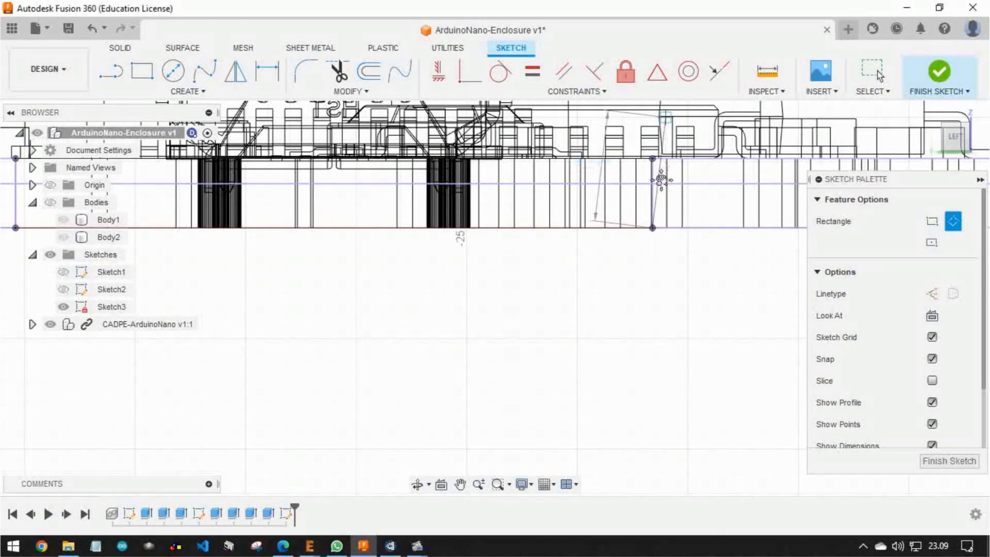
{"action": "middle_click_drag", "start_coordinate": [656, 98], "coordinate": [660, 206]}
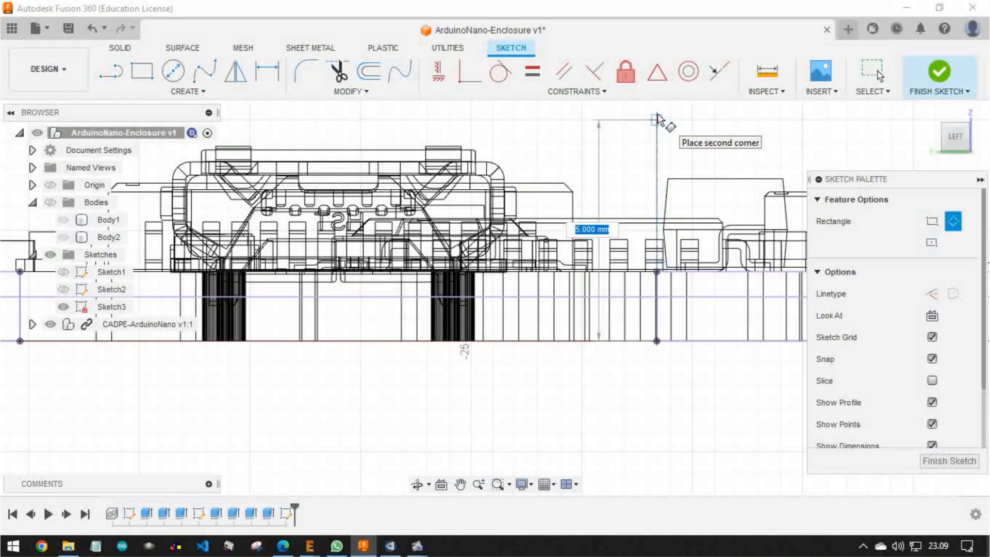
{"action": "mouse_move", "coordinate": [657, 118]}
{"action": "middle_mouse_down"}
{"action": "mouse_move", "coordinate": [656, 209]}
{"action": "mouse_move", "coordinate": [658, 201]}
{"action": "middle_mouse_up"}
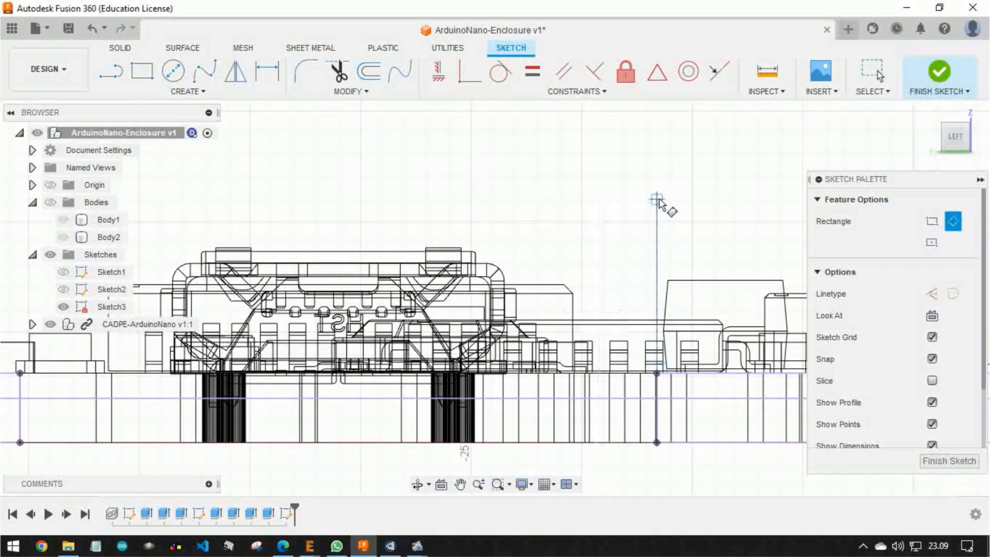
{"action": "middle_click_drag", "start_coordinate": [516, 212], "coordinate": [819, 164]}
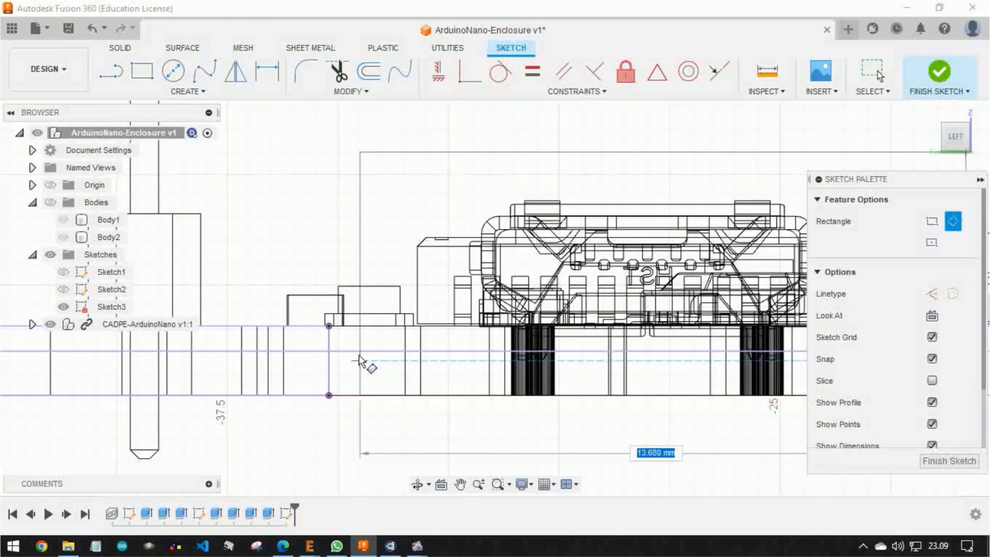
{"action": "left_click", "coordinate": [329, 330]}
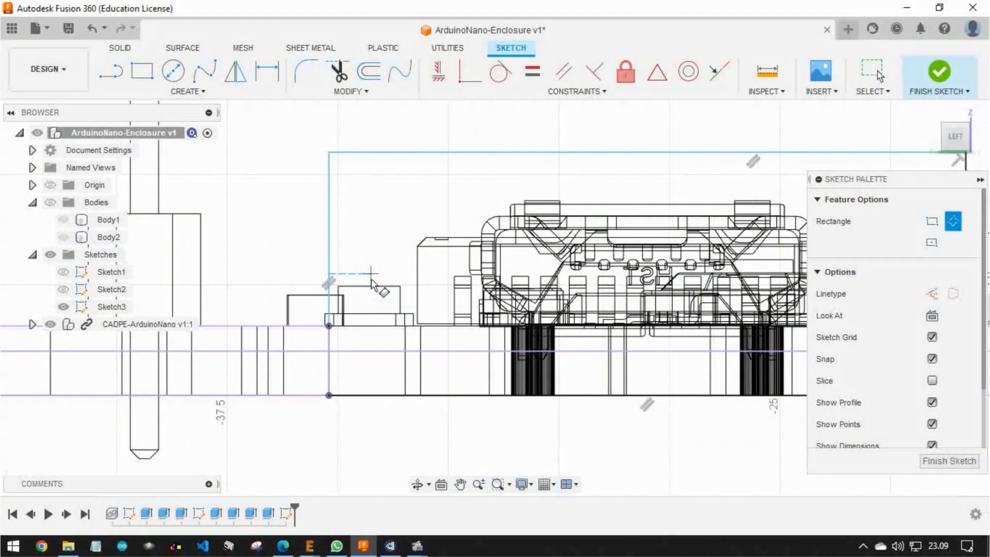
{"action": "scroll", "coordinate": [374, 282], "scroll_direction": "down", "scroll_amount": 2}
{"action": "scroll", "coordinate": [374, 283], "scroll_direction": "down", "scroll_amount": 2}
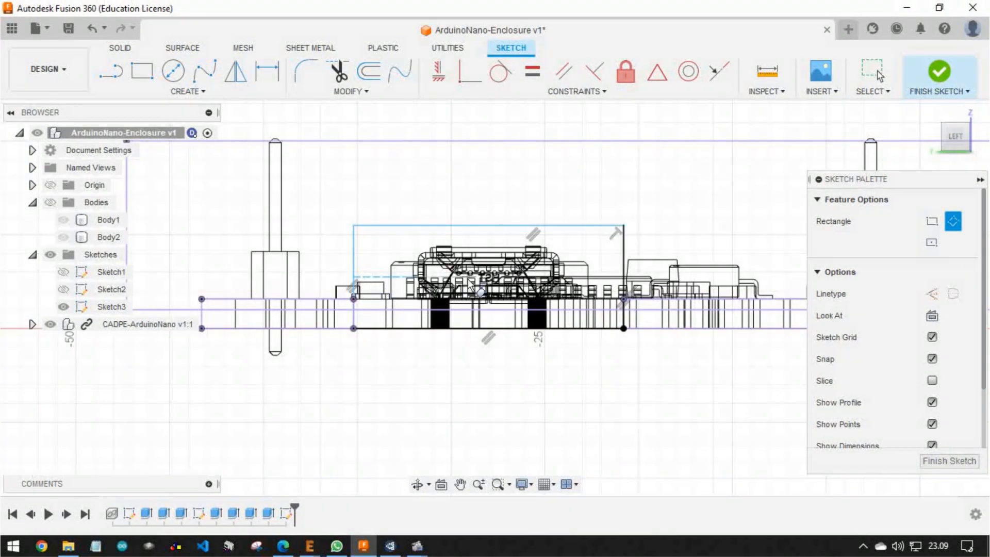
{"action": "scroll", "coordinate": [470, 282], "scroll_direction": "down", "scroll_amount": 2}
{"action": "key", "text": "Escape"}
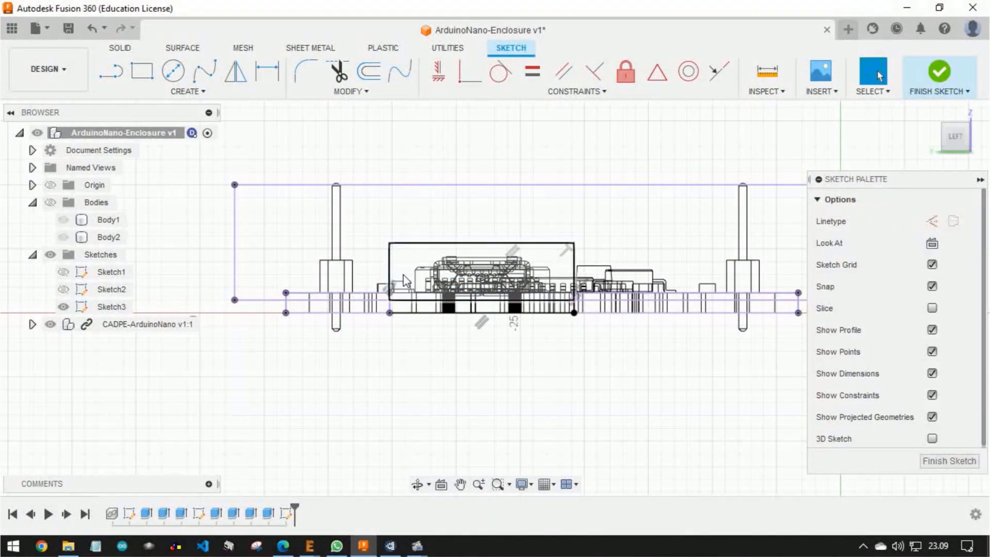
Return the visual style to Shaded with Visible Edges Only and check both rectangle profiles against the USB connector
{"action": "scroll", "coordinate": [404, 281], "scroll_direction": "up", "scroll_amount": 2}
{"action": "left_click", "coordinate": [406, 282]}
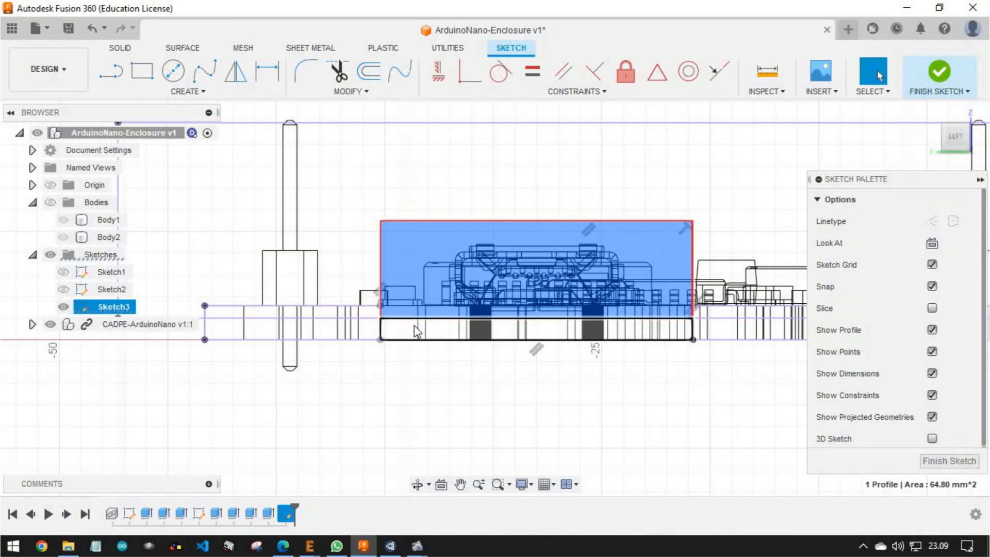
{"action": "left_click", "coordinate": [528, 486]}
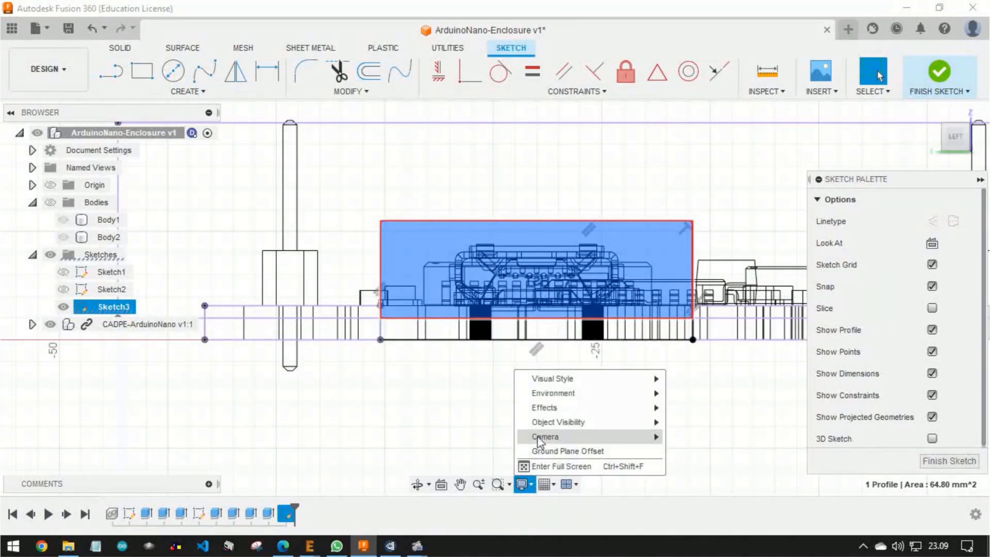
{"action": "mouse_move", "coordinate": [550, 384]}
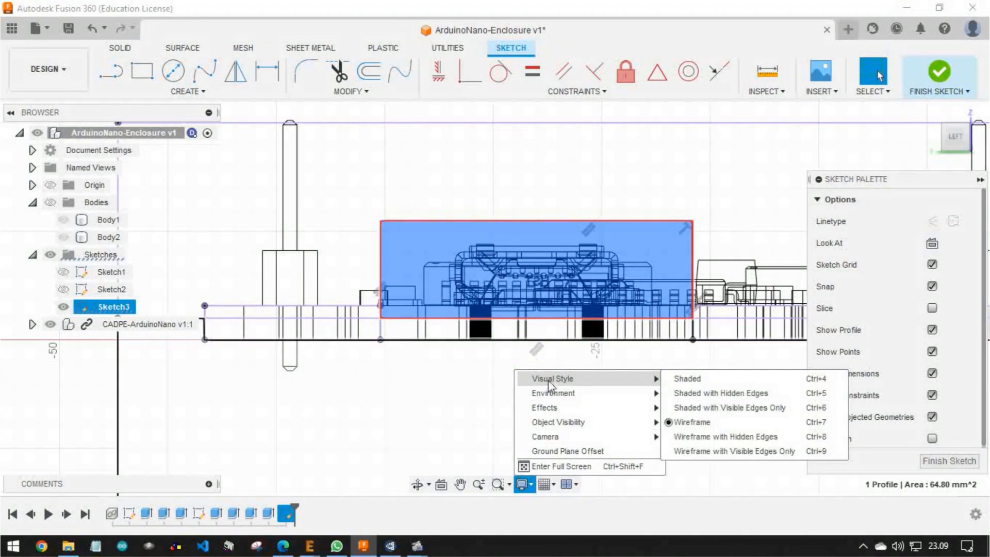
{"action": "left_click", "coordinate": [673, 410]}
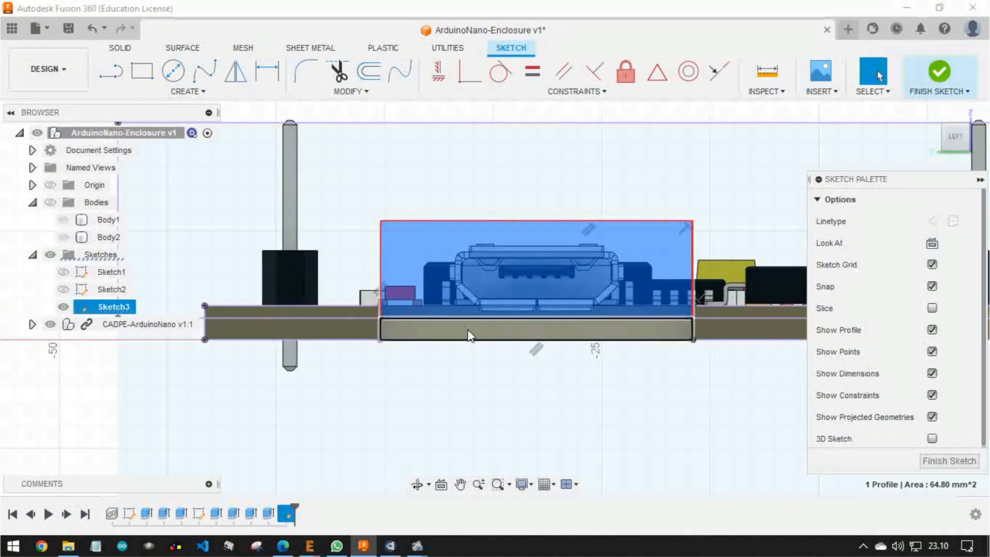
{"action": "middle_click_drag", "start_coordinate": [483, 336], "coordinate": [482, 244], "text": "shift"}
{"action": "left_click", "coordinate": [530, 286], "text": "ctrl"}
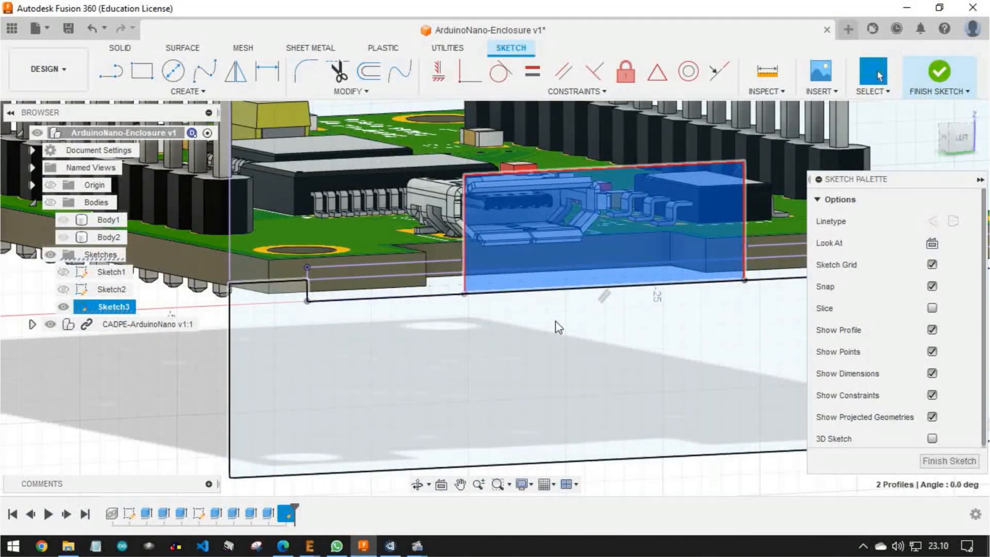
{"action": "scroll", "coordinate": [555, 321], "scroll_direction": "down", "scroll_amount": 3}
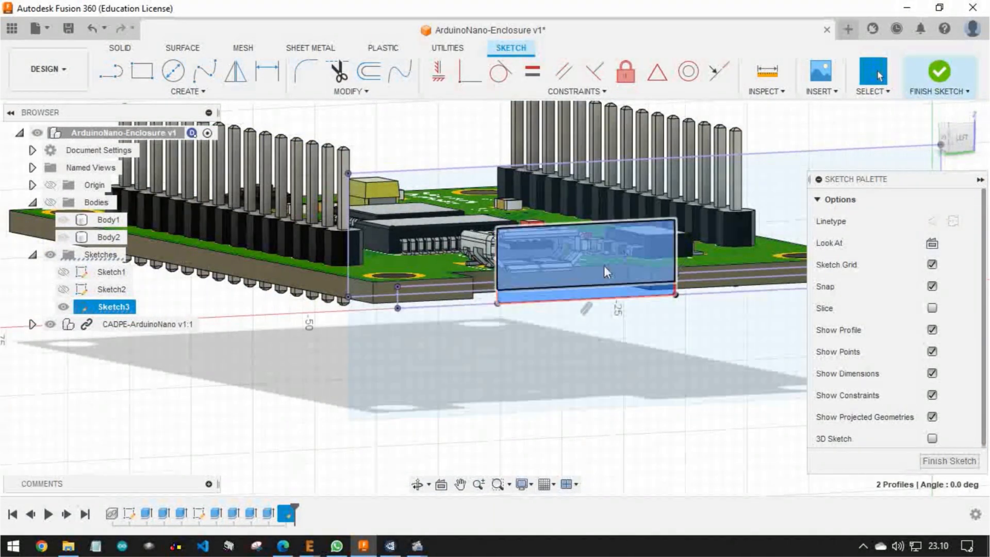
Finish the sketch and show the enclosure bodies in place of the Arduino Nano board
{"action": "left_click", "coordinate": [950, 79]}
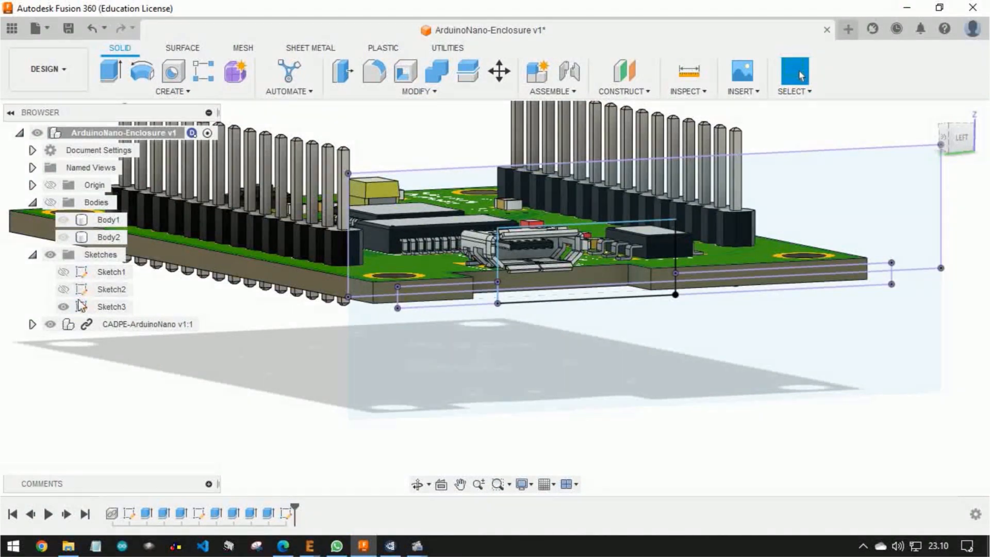
{"action": "left_click", "coordinate": [50, 323]}
{"action": "left_click", "coordinate": [64, 221]}
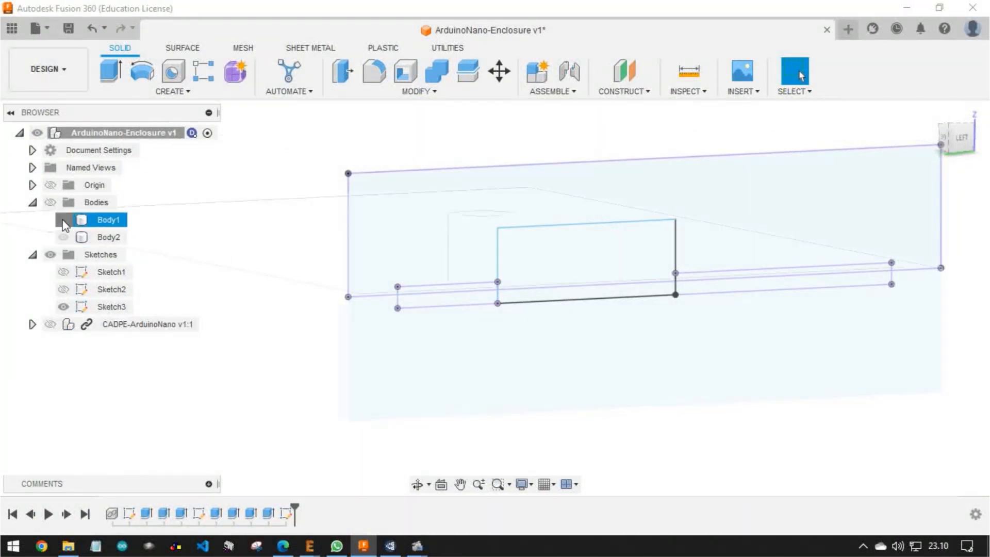
Extrude both rectangle profiles 3 mm inward as a cut through the enclosure's USB side wall
{"action": "left_click", "coordinate": [561, 281]}
{"action": "scroll", "coordinate": [551, 295], "scroll_direction": "up", "scroll_amount": 3}
{"action": "left_click", "coordinate": [551, 295]}
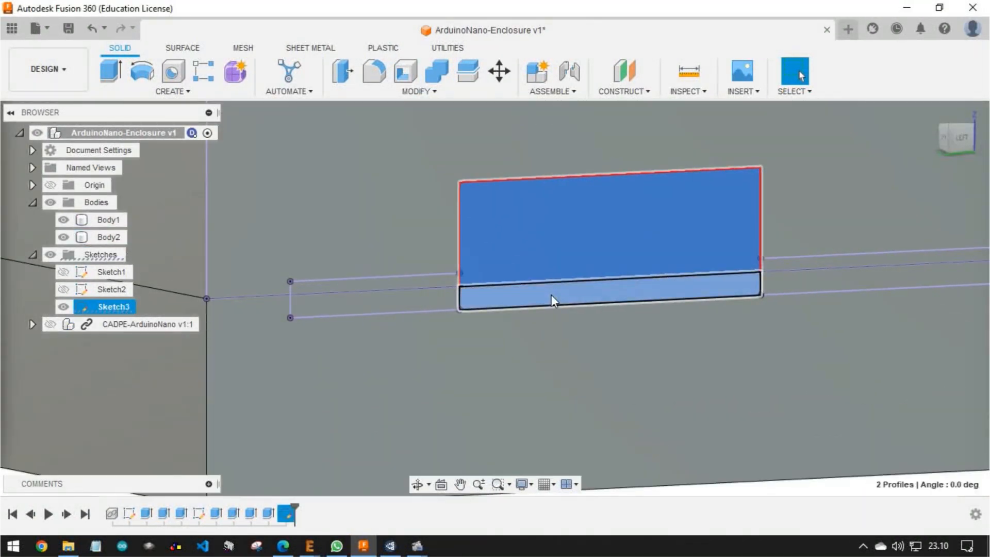
{"action": "scroll", "coordinate": [614, 281], "scroll_direction": "down", "scroll_amount": 2}
{"action": "left_click", "coordinate": [111, 71]}
{"action": "mouse_move", "coordinate": [617, 286]}
{"action": "left_mouse_down"}
{"action": "mouse_move", "coordinate": [588, 276]}
{"action": "mouse_move", "coordinate": [617, 287]}
{"action": "left_mouse_up"}
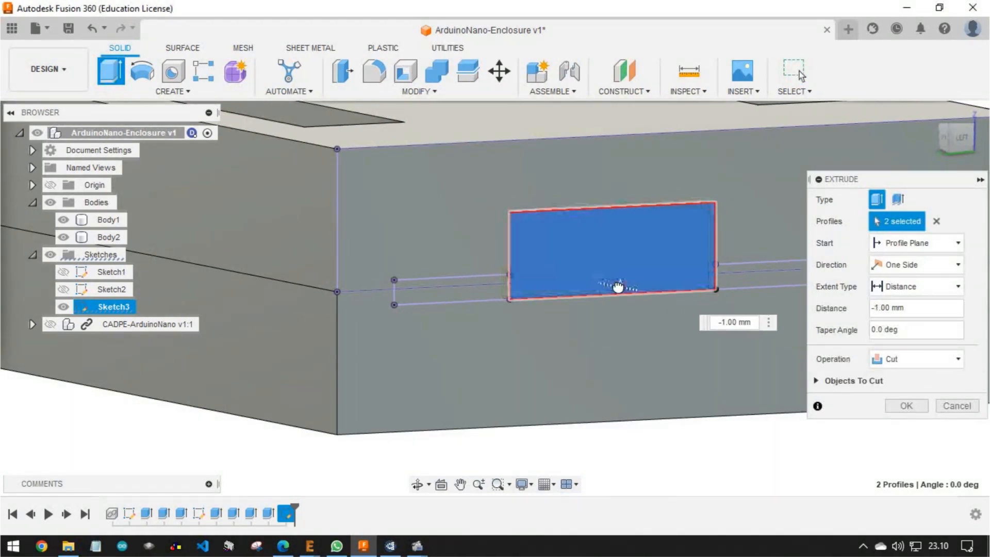
{"action": "middle_click_drag", "start_coordinate": [607, 284], "coordinate": [567, 241], "text": "shift"}
{"action": "scroll", "coordinate": [568, 239], "scroll_direction": "up", "scroll_amount": 2}
{"action": "scroll", "coordinate": [566, 236], "scroll_direction": "down", "scroll_amount": 2}
{"action": "left_click_drag", "start_coordinate": [570, 229], "coordinate": [556, 220]}
{"action": "left_click", "coordinate": [906, 405]}
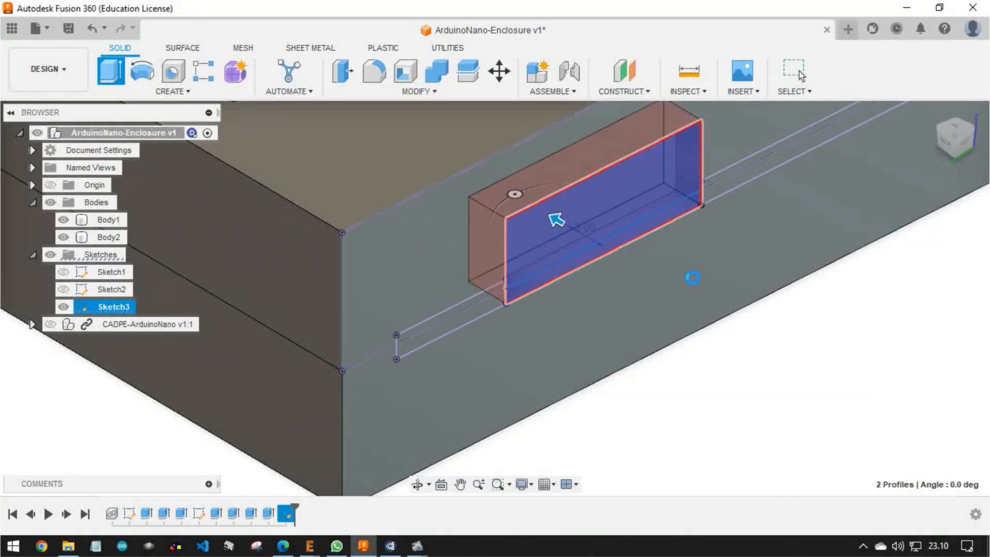
Show the Arduino Nano board inside the enclosure and inspect the USB opening and the cover's openings from several sides
{"action": "middle_click_drag", "start_coordinate": [652, 240], "coordinate": [474, 287], "text": "shift"}
{"action": "scroll", "coordinate": [657, 193], "scroll_direction": "down", "scroll_amount": 2}
{"action": "left_click", "coordinate": [49, 325]}
{"action": "middle_click_drag", "start_coordinate": [344, 344], "coordinate": [549, 267], "text": "shift"}
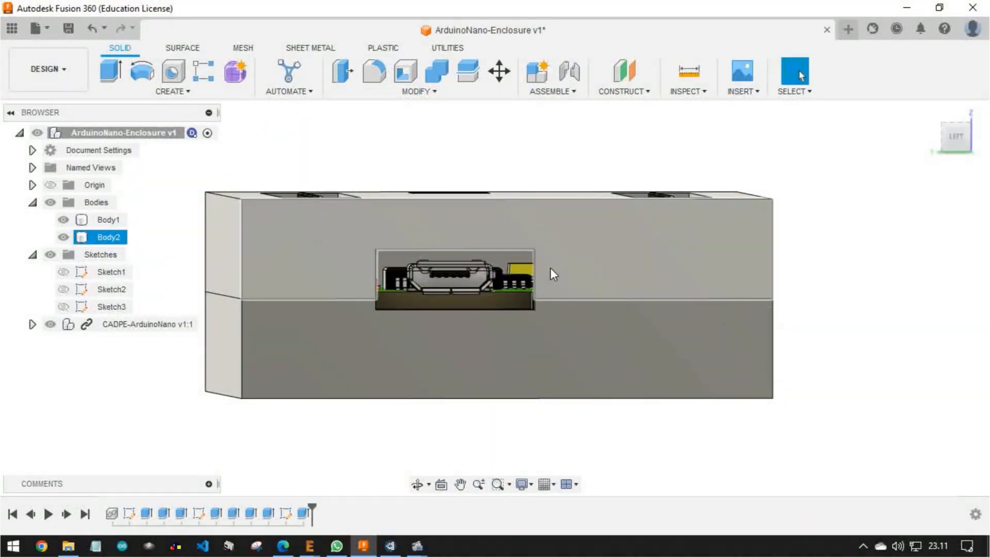
{"action": "middle_click_drag", "start_coordinate": [387, 203], "coordinate": [332, 193], "text": "shift"}
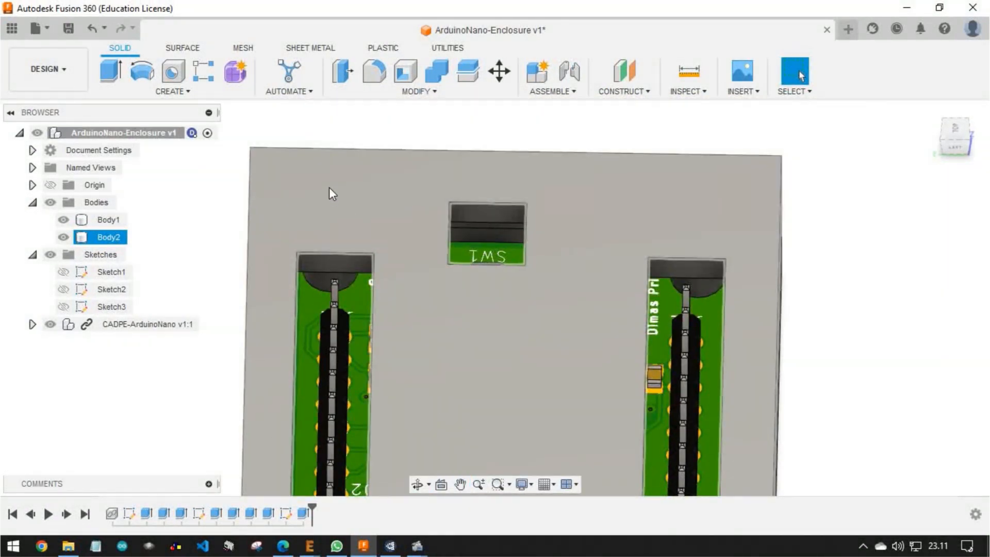
{"action": "middle_click_drag", "start_coordinate": [485, 352], "coordinate": [349, 371], "text": "shift"}
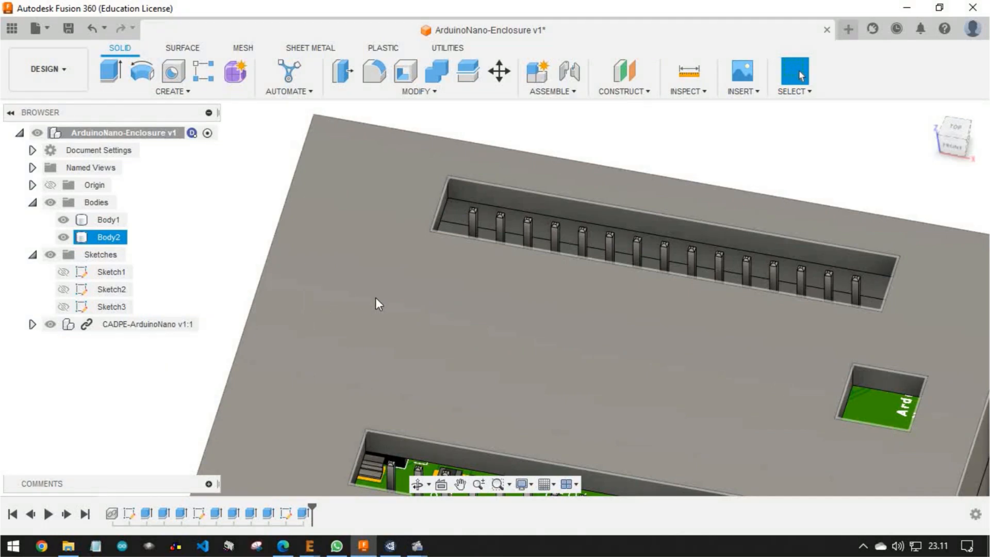
Create a sketch on the cover's outer top face and hide the cover body to expose the board's mounting holes
{"action": "left_click", "coordinate": [460, 314]}
{"action": "scroll", "coordinate": [459, 314], "scroll_direction": "down", "scroll_amount": 4}
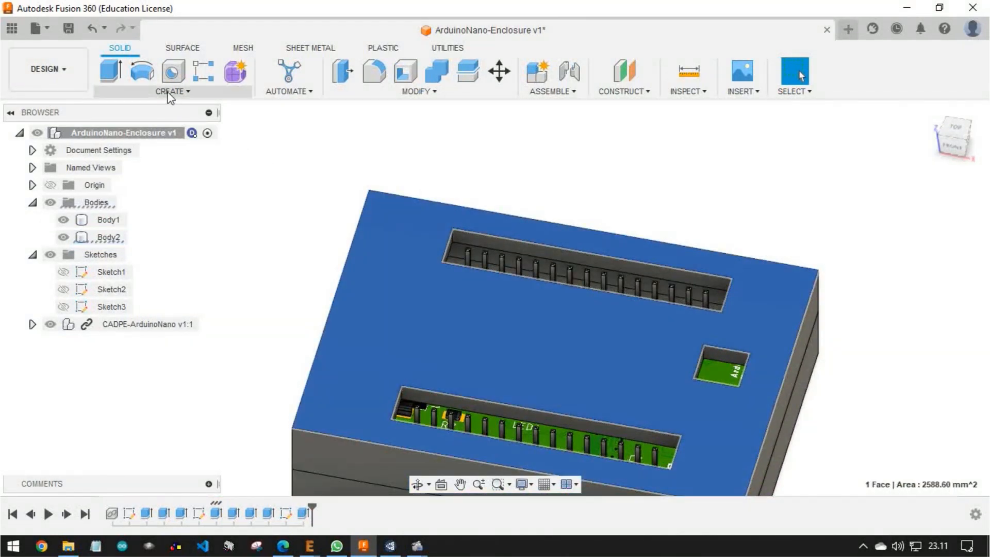
{"action": "left_click", "coordinate": [167, 93]}
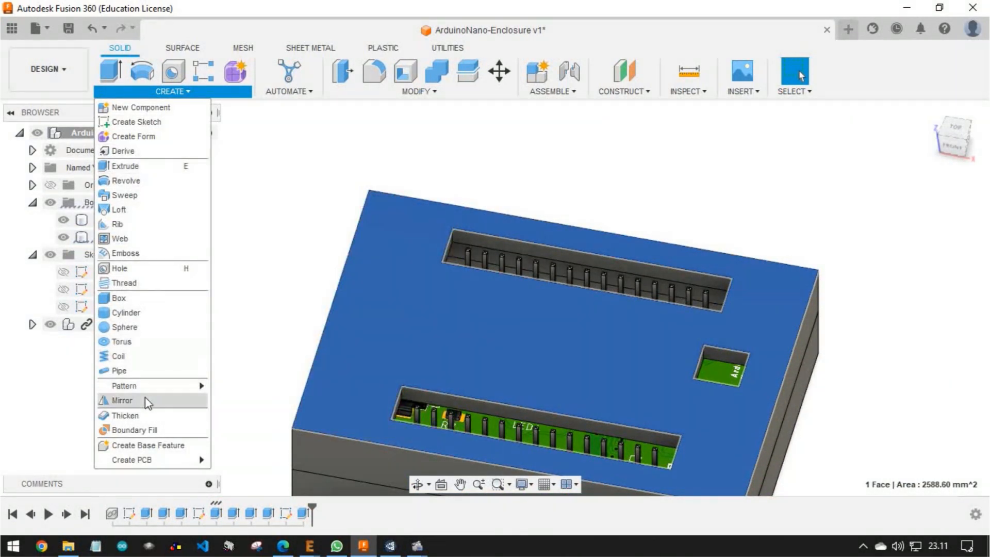
{"action": "left_click", "coordinate": [139, 123]}
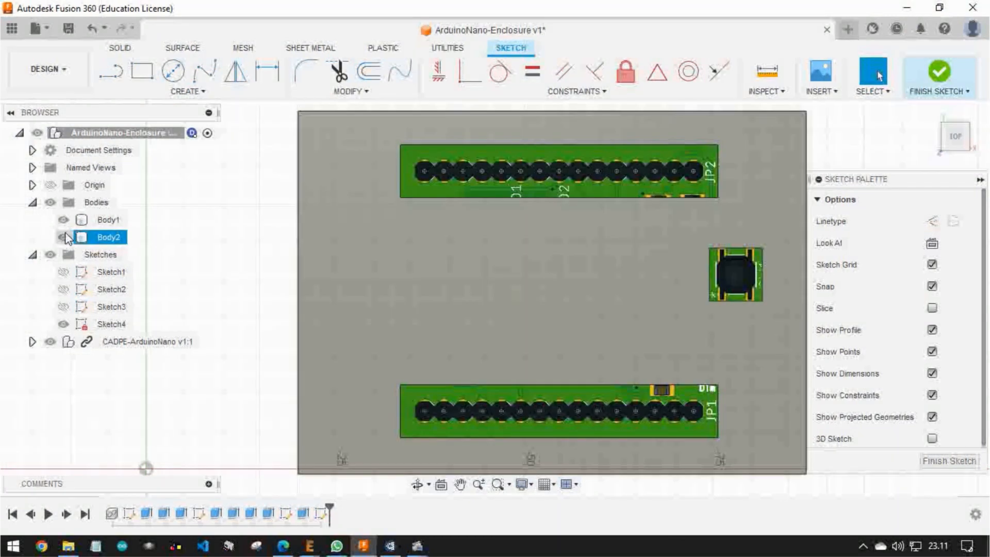
{"action": "left_click", "coordinate": [63, 237]}
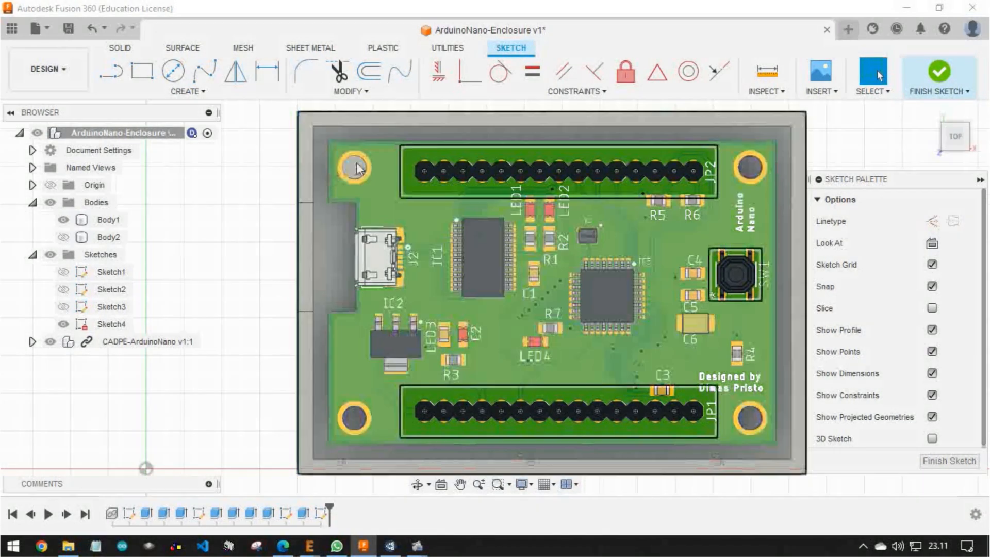
{"action": "scroll", "coordinate": [354, 170], "scroll_direction": "up", "scroll_amount": 3}
{"action": "scroll", "coordinate": [283, 198], "scroll_direction": "down", "scroll_amount": 3}
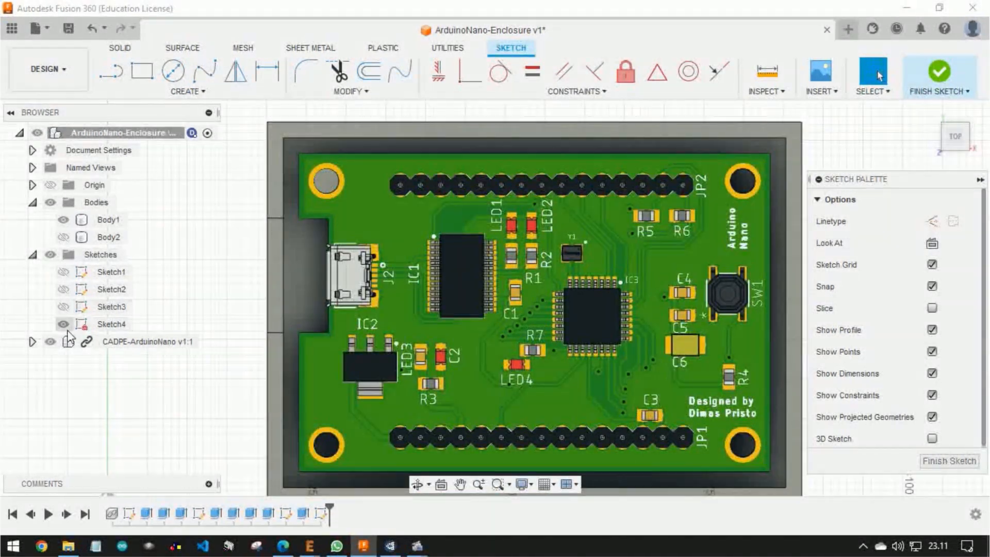
Project the base's inner floor outline and its four post circles into the sketch, and hide the Arduino Nano board
{"action": "left_click", "coordinate": [66, 328]}
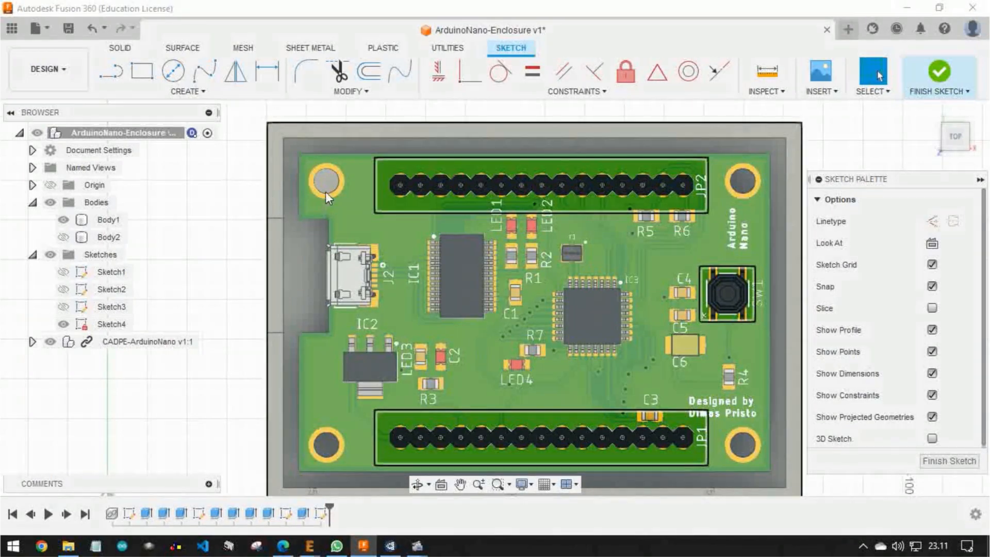
{"action": "middle_click_drag", "start_coordinate": [339, 348], "coordinate": [384, 345], "text": "shift"}
{"action": "left_click", "coordinate": [319, 336]}
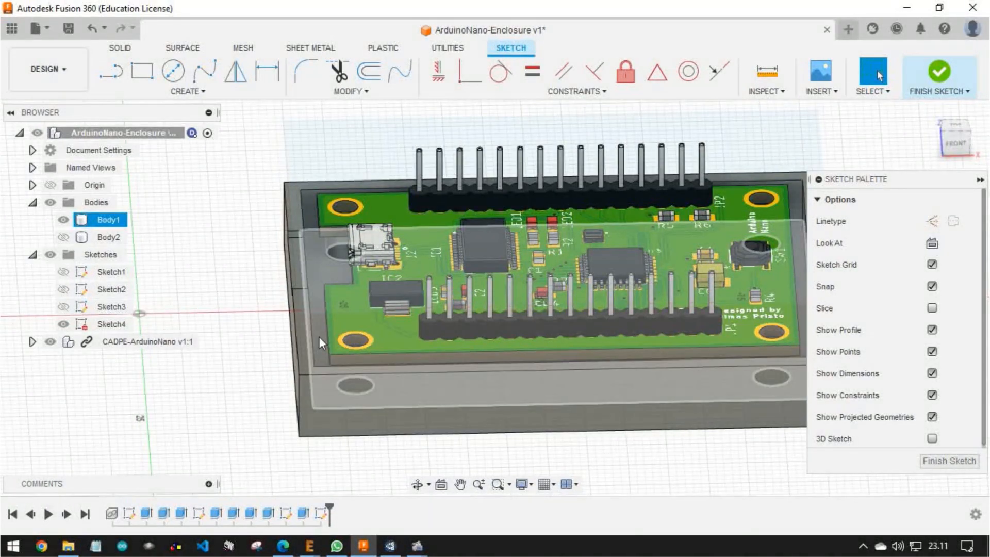
{"action": "left_click", "coordinate": [319, 336]}
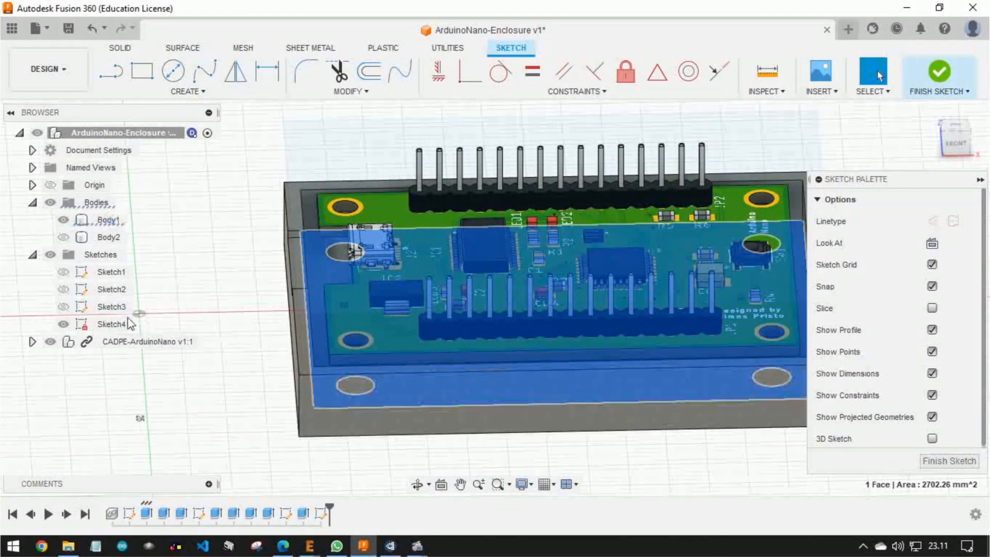
{"action": "left_click", "coordinate": [50, 342]}
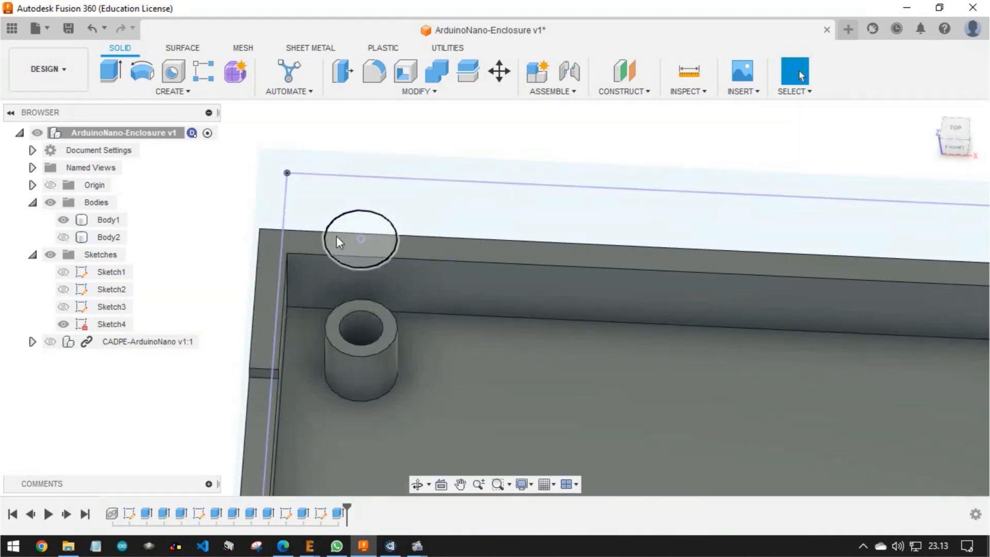
Hide the base body and reopen the cover sketch for editing with the Circle tool
{"action": "scroll", "coordinate": [415, 251], "scroll_direction": "down", "scroll_amount": 5}
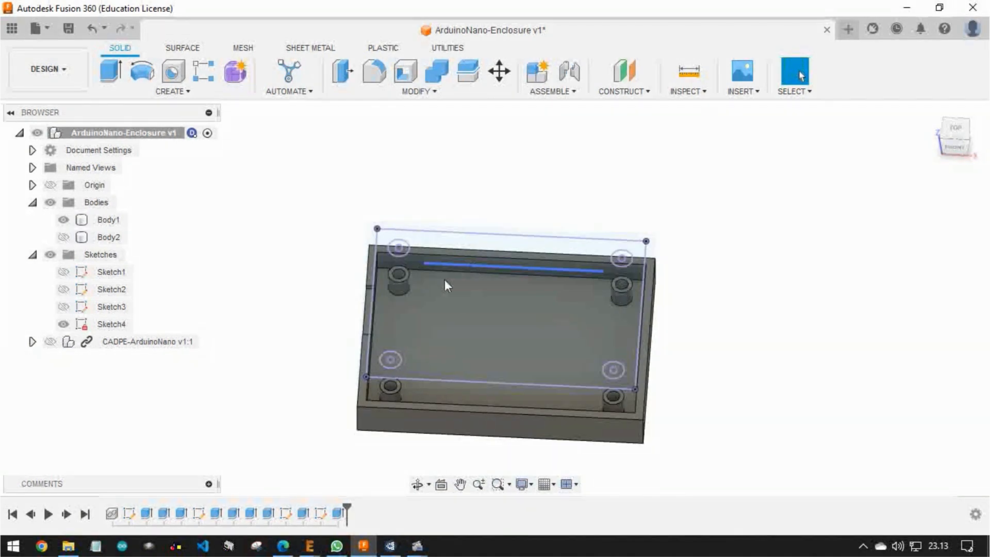
{"action": "middle_click_drag", "start_coordinate": [445, 293], "coordinate": [487, 301], "text": "shift"}
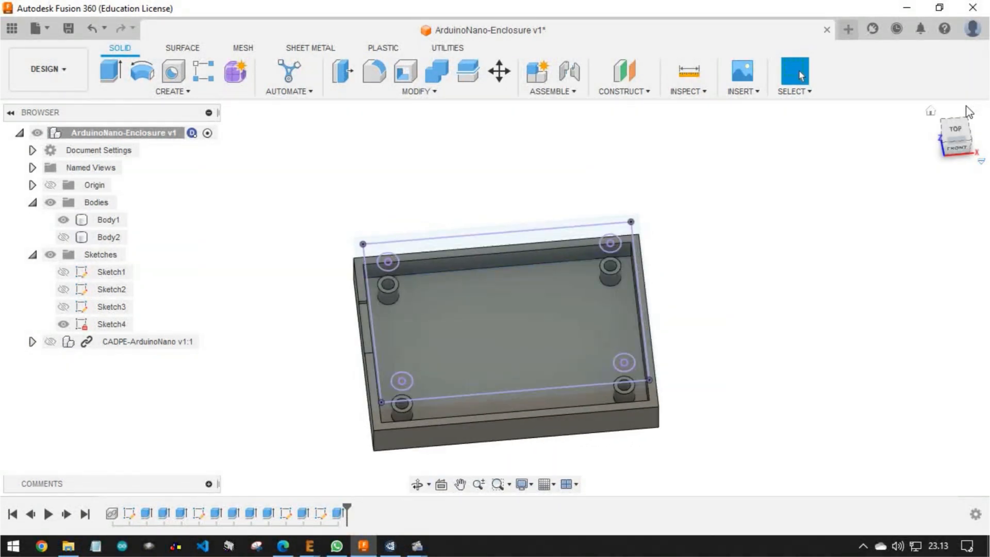
{"action": "left_click", "coordinate": [955, 136]}
{"action": "scroll", "coordinate": [400, 273], "scroll_direction": "up", "scroll_amount": 5}
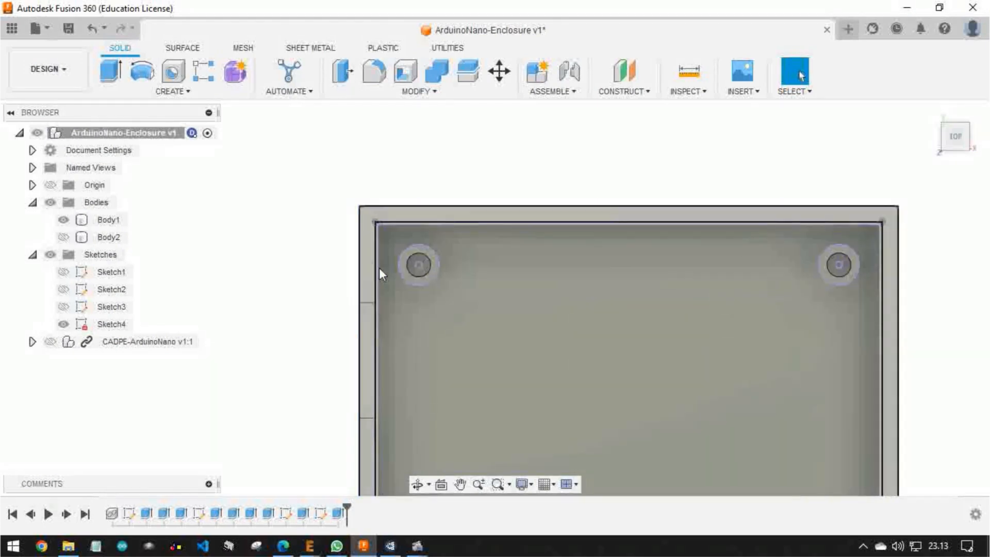
{"action": "scroll", "coordinate": [415, 262], "scroll_direction": "up", "scroll_amount": 2}
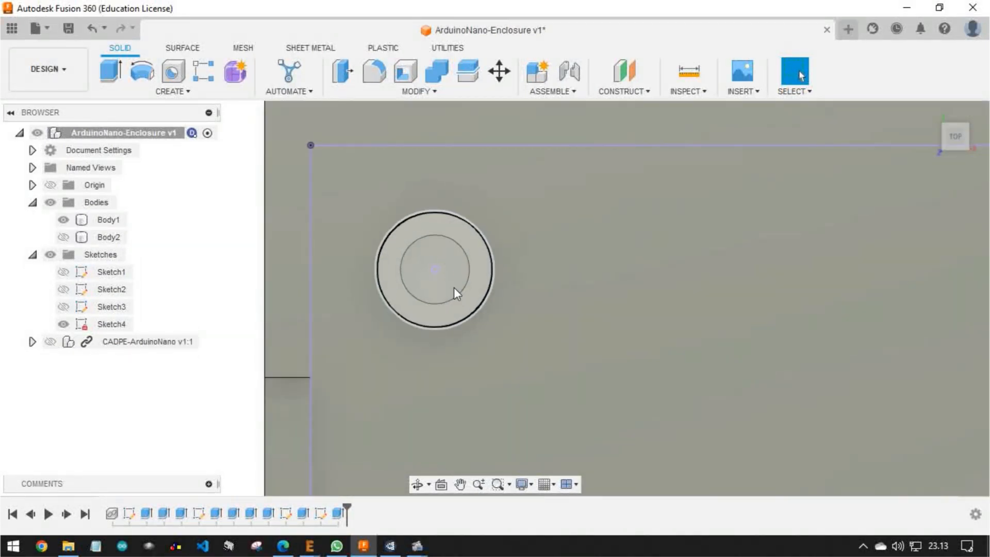
{"action": "key", "text": "c"}
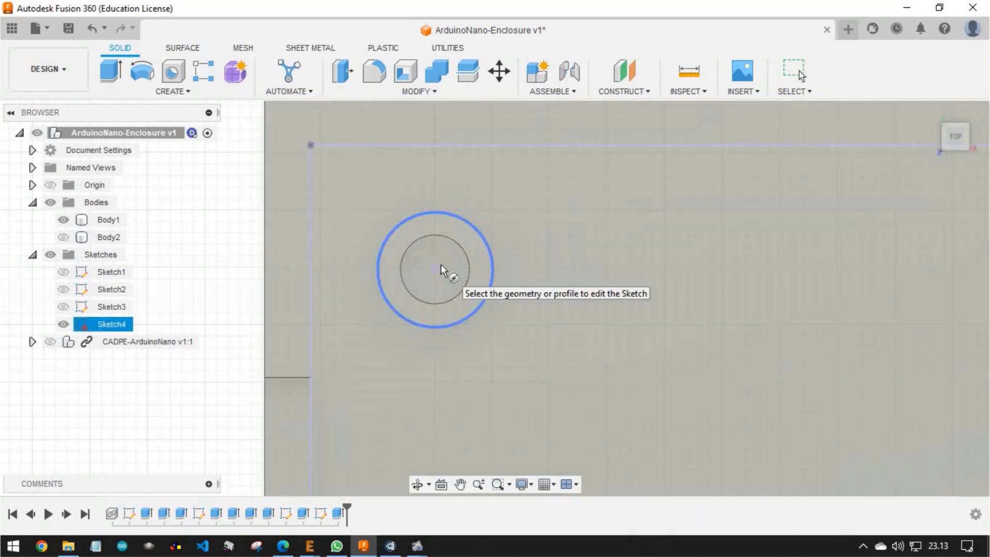
{"action": "key", "text": "Escape"}
{"action": "left_click", "coordinate": [62, 221]}
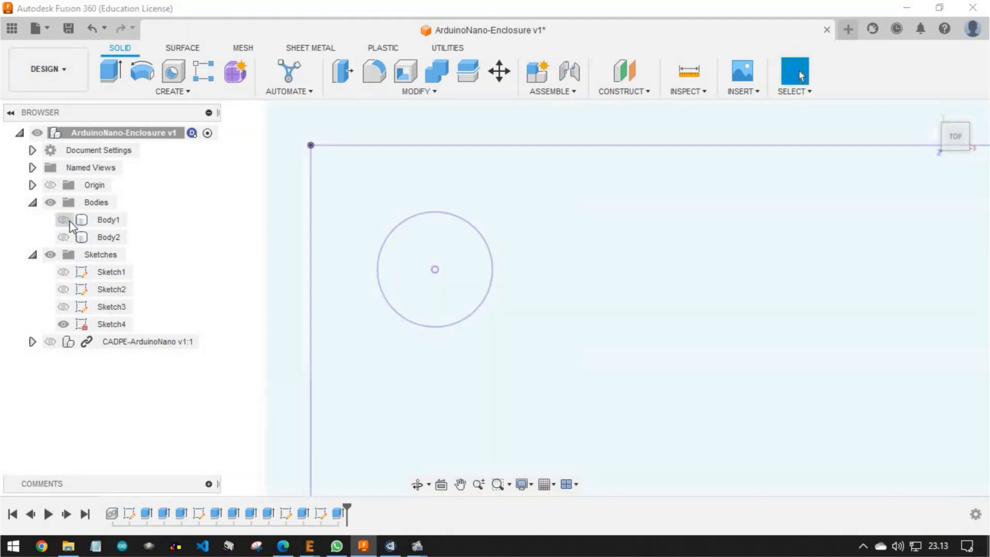
{"action": "left_click", "coordinate": [439, 275]}
Draw a 6 mm circle concentric with the projected post circle at the upper-left corner of the sketch
{"action": "scroll", "coordinate": [444, 276], "scroll_direction": "down", "scroll_amount": 10}
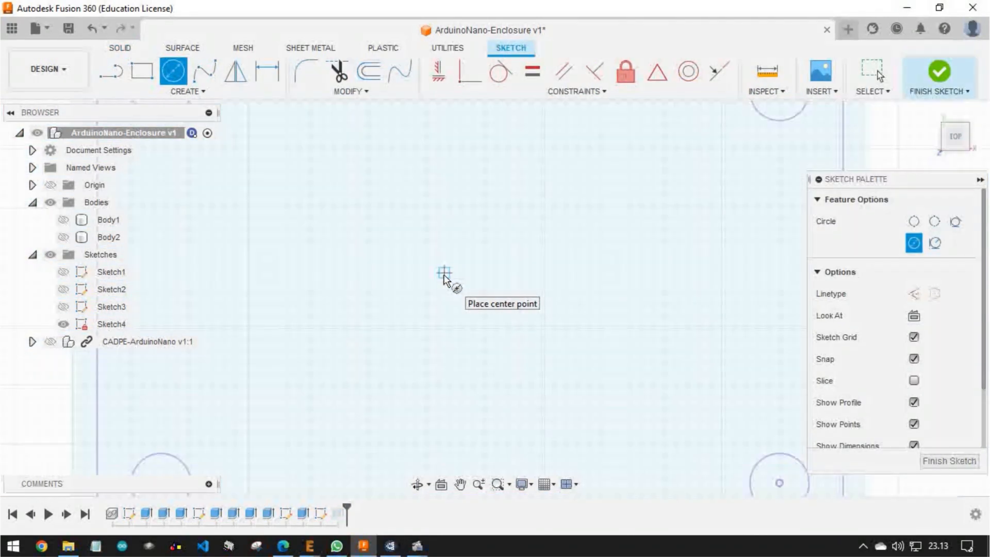
{"action": "scroll", "coordinate": [339, 214], "scroll_direction": "up", "scroll_amount": 5}
{"action": "scroll", "coordinate": [339, 214], "scroll_direction": "up", "scroll_amount": 3}
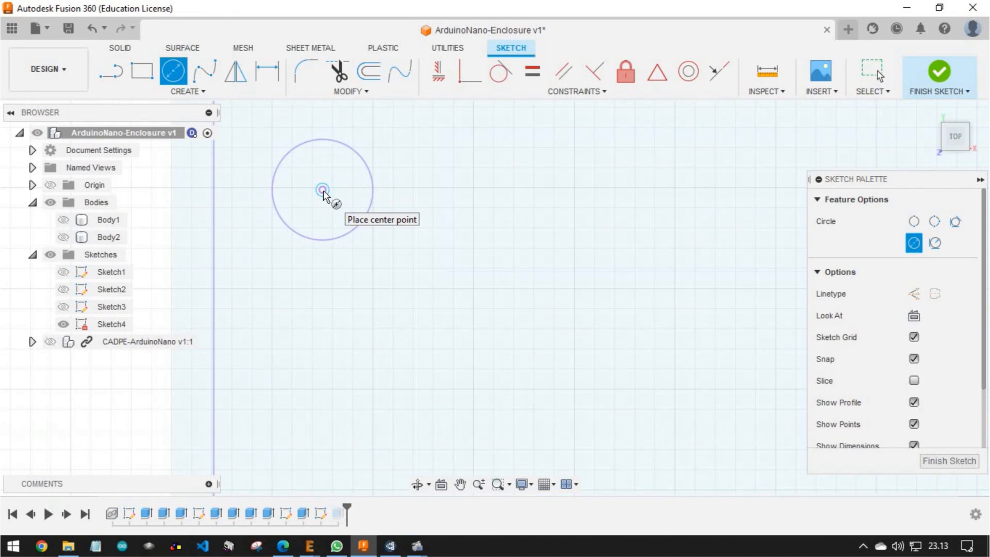
{"action": "left_click", "coordinate": [322, 190]}
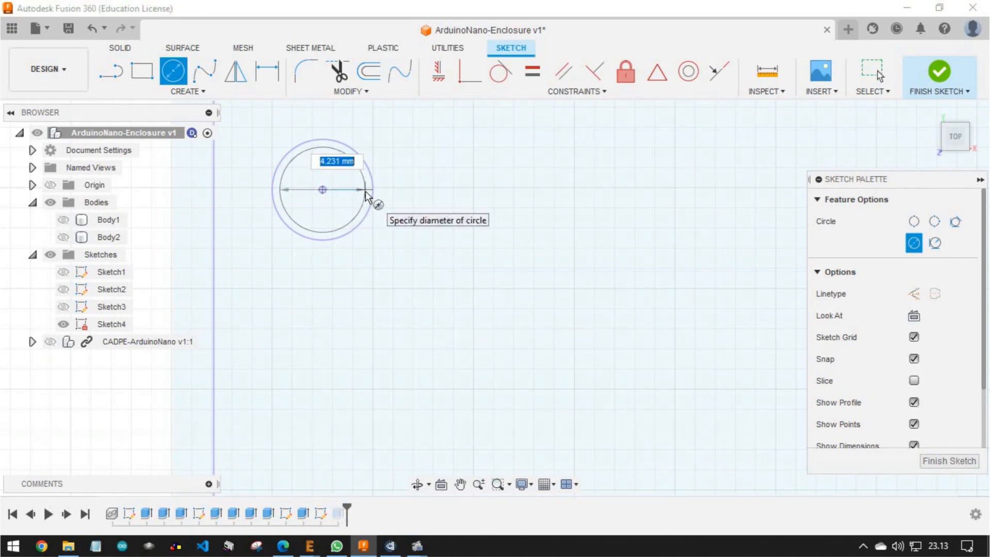
{"action": "type", "text": "8"}
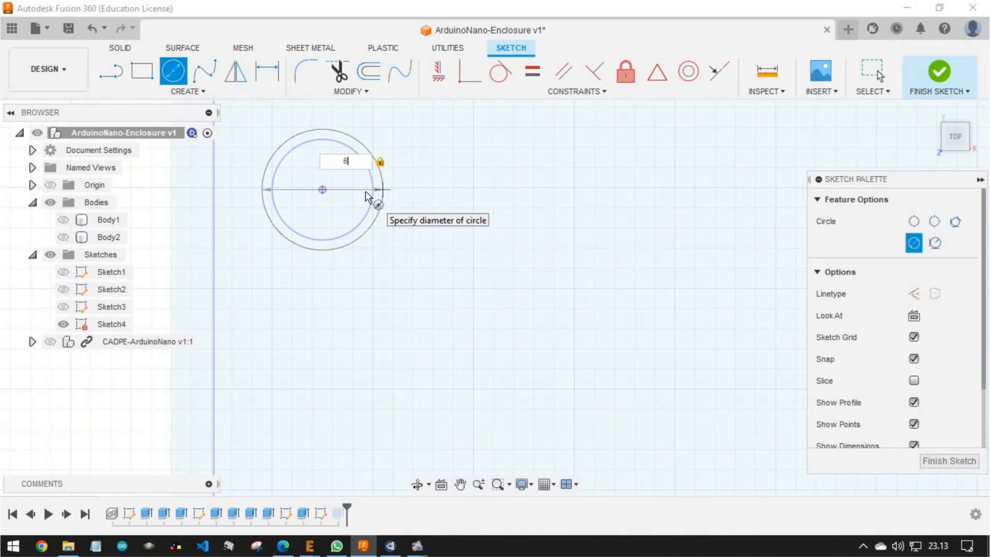
{"action": "key", "text": "Return"}
{"action": "key", "text": "Escape"}
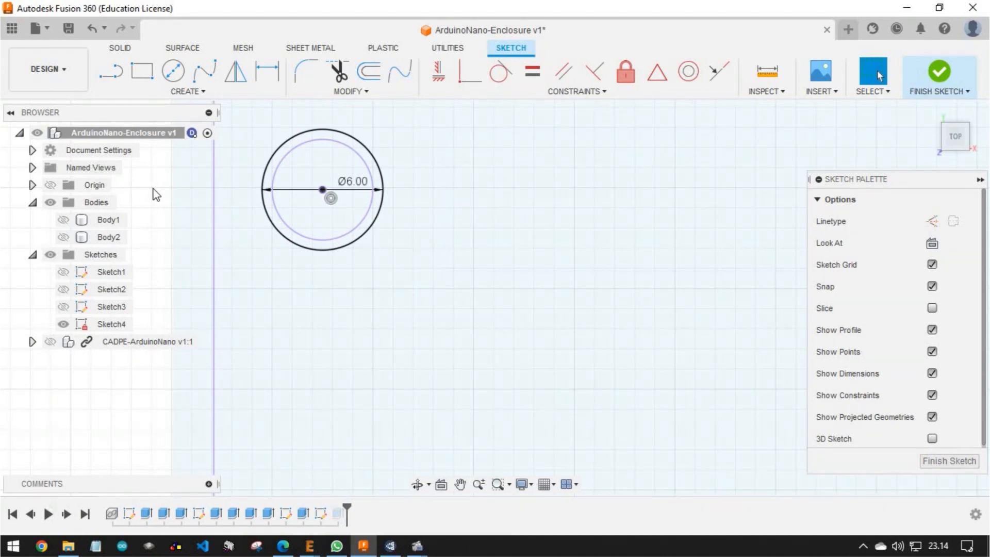
Add a concentric 8 mm circle at the upper-left post and delete the projected 5 mm circle there
{"action": "key", "text": "c"}
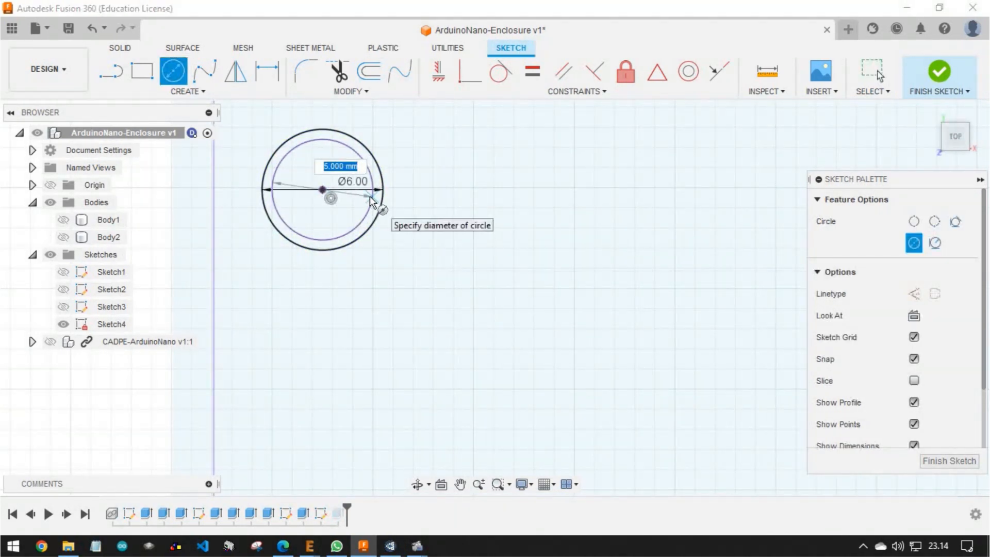
{"action": "key", "text": "Return"}
{"action": "key", "text": "Escape"}
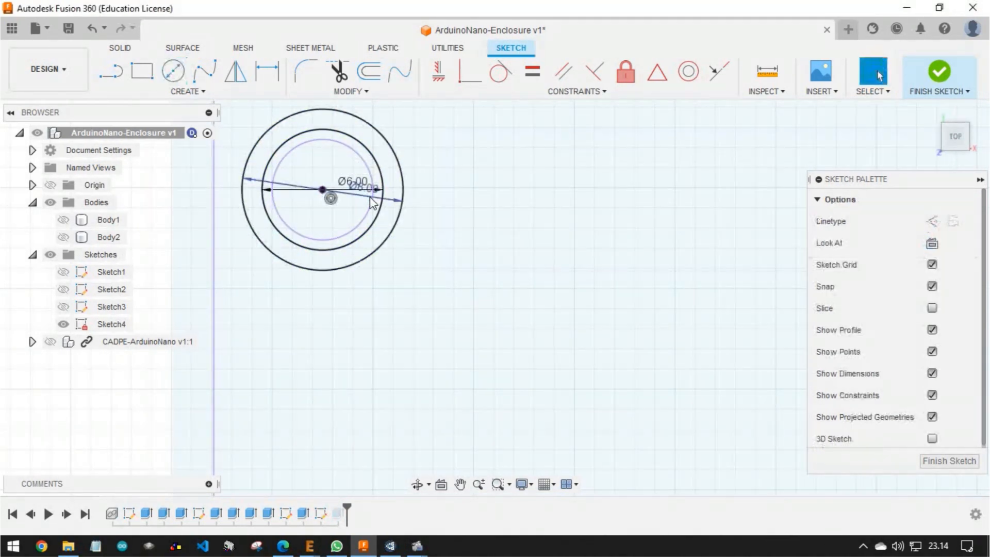
{"action": "left_click", "coordinate": [363, 217]}
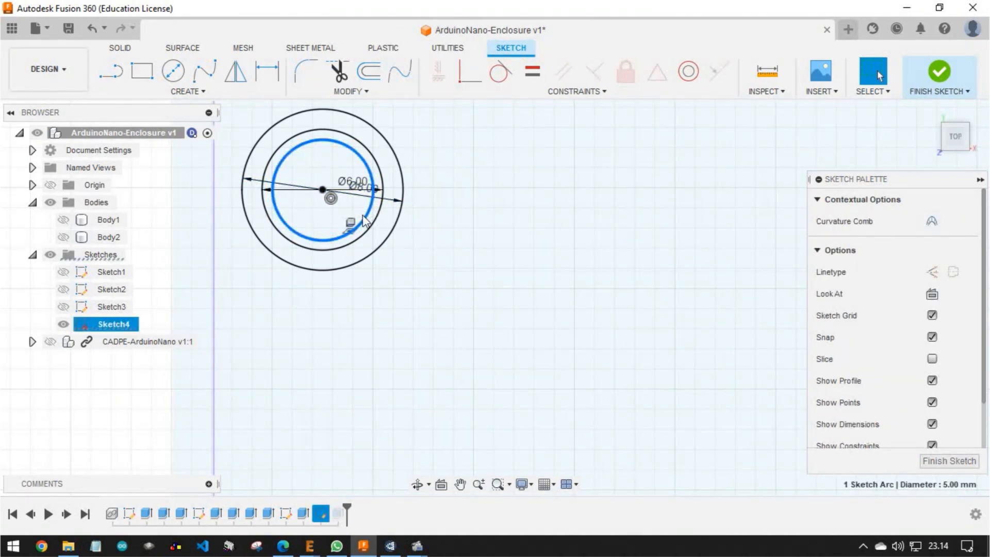
{"action": "key", "text": "Delete"}
Draw concentric 6 mm and 8 mm circles at the upper-right post and select the projected 5 mm circle for removal
{"action": "scroll", "coordinate": [363, 219], "scroll_direction": "down", "scroll_amount": 6}
{"action": "scroll", "coordinate": [631, 227], "scroll_direction": "up", "scroll_amount": 3}
{"action": "scroll", "coordinate": [583, 194], "scroll_direction": "up", "scroll_amount": 4}
{"action": "key", "text": "c"}
{"action": "left_click", "coordinate": [571, 216]}
{"action": "type", "text": "6"}
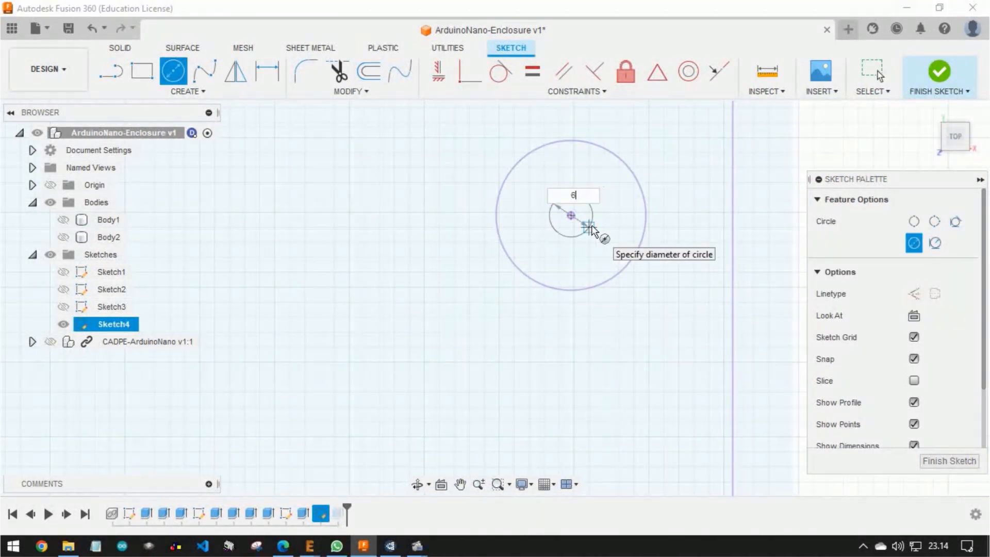
{"action": "key", "text": "Return"}
{"action": "key", "text": "c"}
{"action": "left_click", "coordinate": [571, 216]}
{"action": "key", "text": "Escape"}
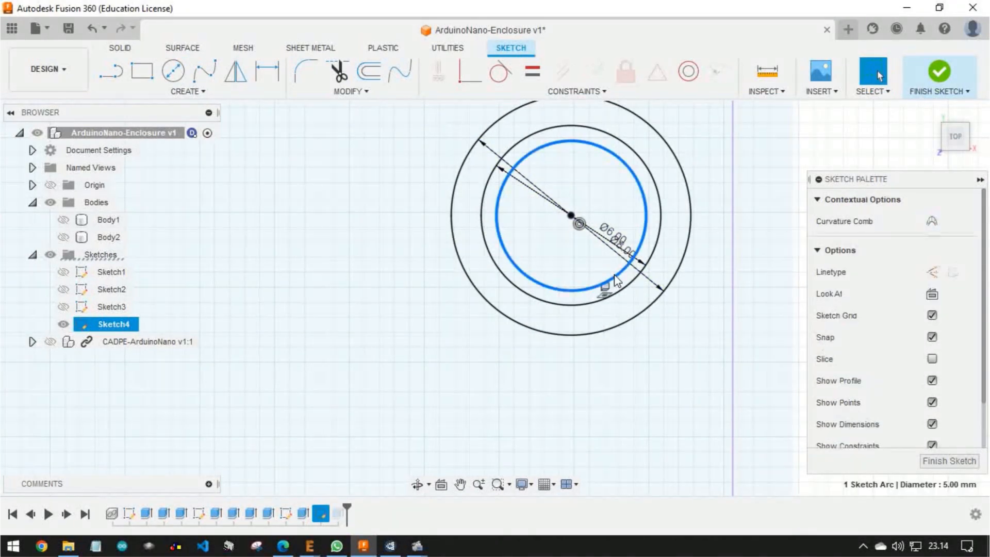
Replace the projected 5 mm circle at the lower-right post with concentric 6 mm and 8 mm circles
{"action": "scroll", "coordinate": [587, 302], "scroll_direction": "down", "scroll_amount": 8}
{"action": "scroll", "coordinate": [587, 302], "scroll_direction": "up", "scroll_amount": 7}
{"action": "key", "text": "c"}
{"action": "left_click", "coordinate": [579, 303]}
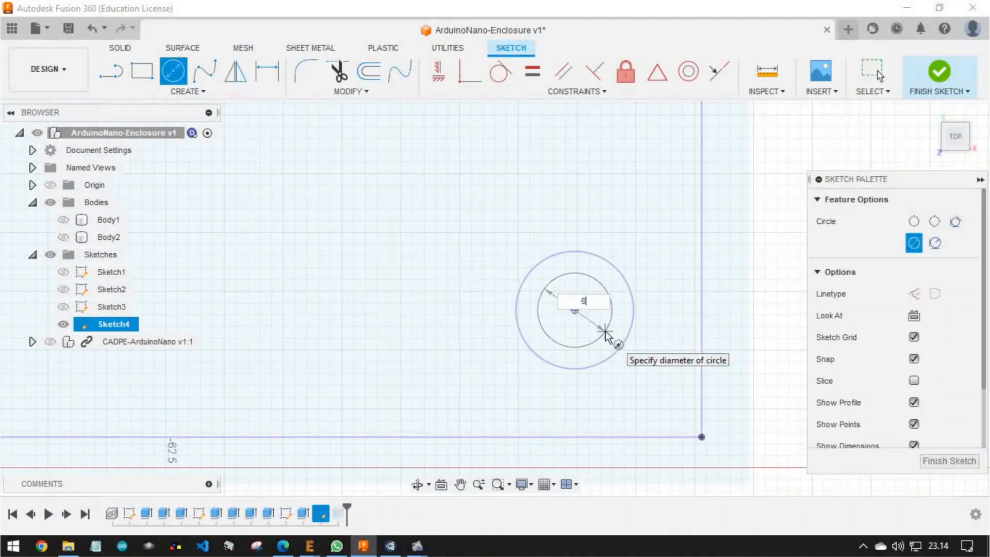
{"action": "type", "text": "8"}
{"action": "key", "text": "Return"}
{"action": "left_click", "coordinate": [586, 367]}
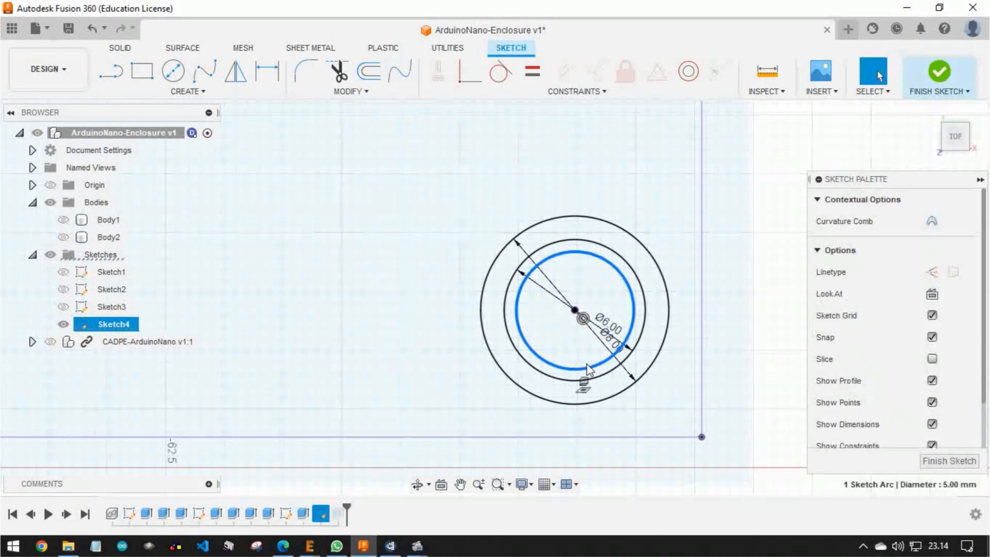
{"action": "key", "text": "Delete"}
Replace the projected 5 mm circle at the lower-left post with concentric 6 mm and 8 mm circles
{"action": "scroll", "coordinate": [586, 366], "scroll_direction": "down", "scroll_amount": 7}
{"action": "scroll", "coordinate": [403, 320], "scroll_direction": "up", "scroll_amount": 5}
{"action": "scroll", "coordinate": [403, 325], "scroll_direction": "up", "scroll_amount": 3}
{"action": "key", "text": "c"}
{"action": "left_click", "coordinate": [497, 347]}
{"action": "type", "text": "6"}
{"action": "key", "text": "Return"}
{"action": "key", "text": "c"}
{"action": "left_click", "coordinate": [497, 347]}
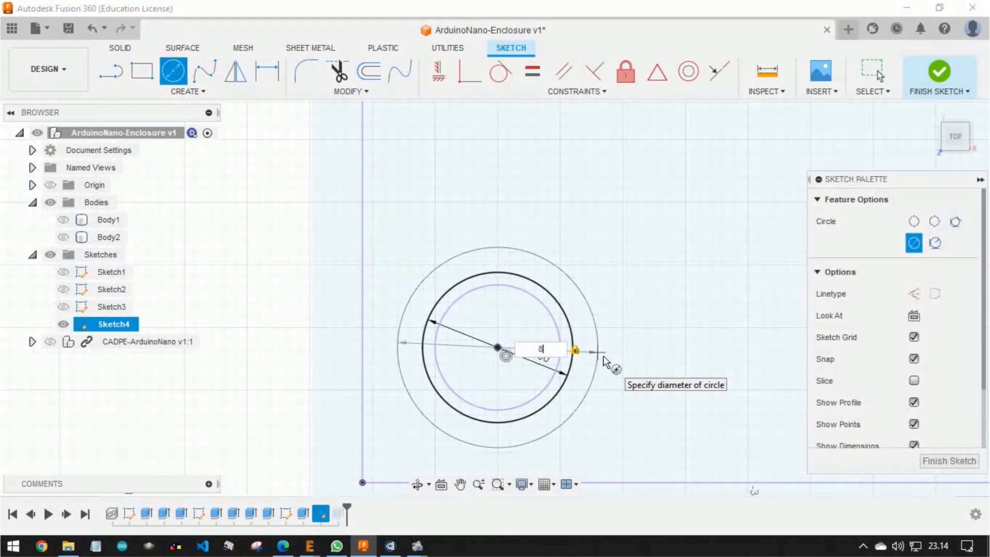
{"action": "key", "text": "Return"}
{"action": "left_click", "coordinate": [558, 357]}
{"action": "key", "text": "Delete"}
Finish the cover sketch and show the cover body again
{"action": "scroll", "coordinate": [558, 357], "scroll_direction": "down", "scroll_amount": 7}
{"action": "middle_click_drag", "start_coordinate": [622, 302], "coordinate": [584, 260], "text": "shift"}
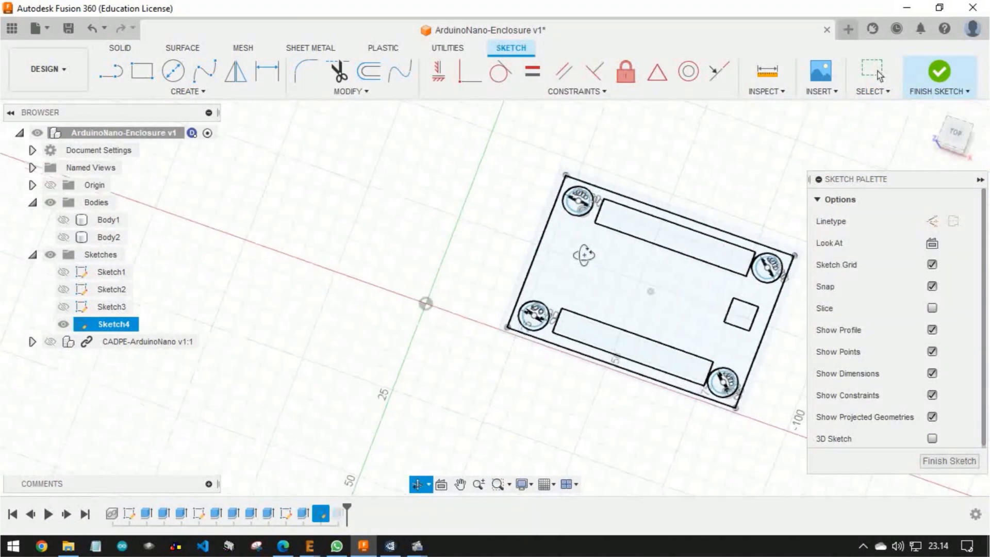
{"action": "left_click", "coordinate": [939, 72]}
{"action": "left_click", "coordinate": [63, 237]}
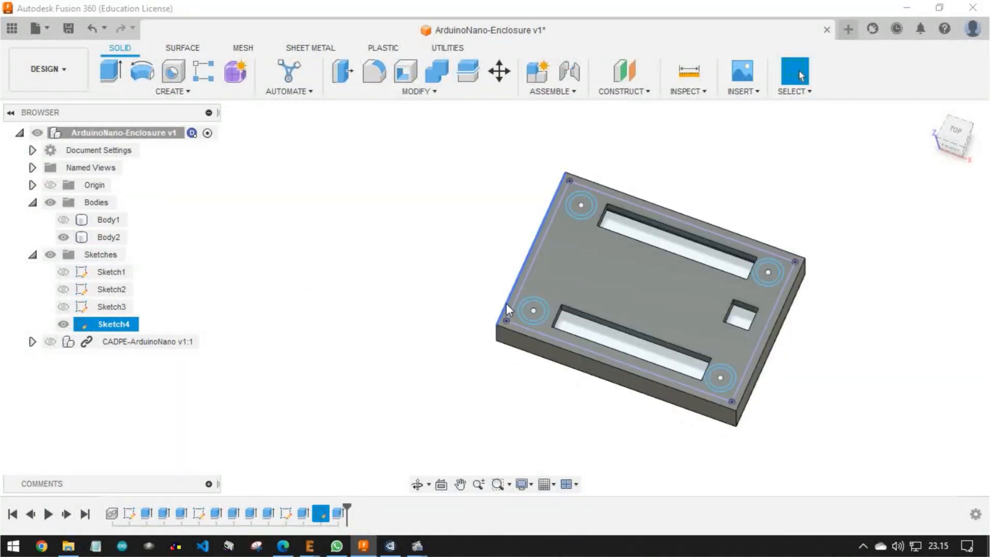
Cut the profiles inside the four 6 mm circles 3 mm deep into the cover
{"action": "scroll", "coordinate": [524, 314], "scroll_direction": "up", "scroll_amount": 10}
{"action": "left_click", "coordinate": [532, 242]}
{"action": "scroll", "coordinate": [593, 222], "scroll_direction": "down", "scroll_amount": 5}
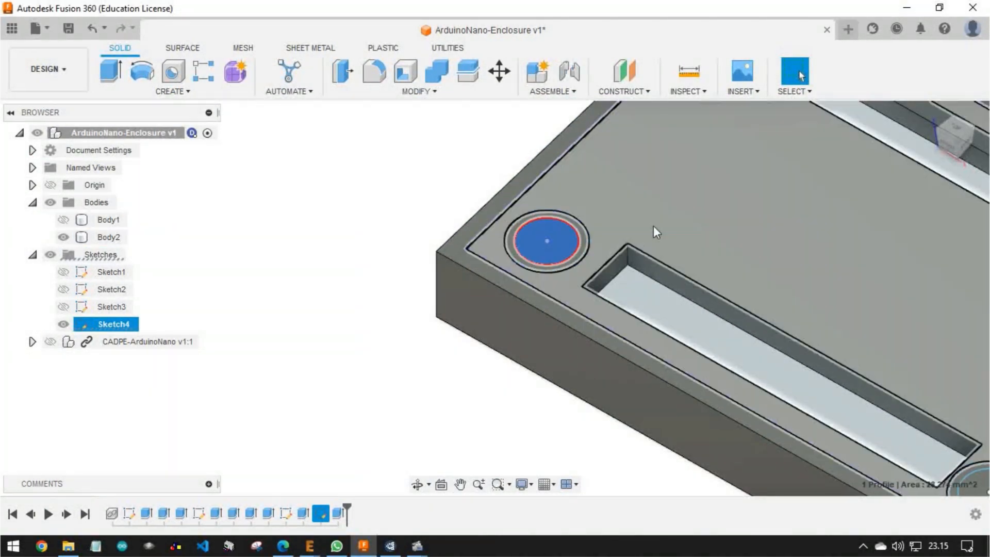
{"action": "left_click", "coordinate": [674, 135], "text": "ctrl"}
{"action": "scroll", "coordinate": [675, 135], "scroll_direction": "down", "scroll_amount": 3}
{"action": "left_click", "coordinate": [918, 277], "text": "ctrl"}
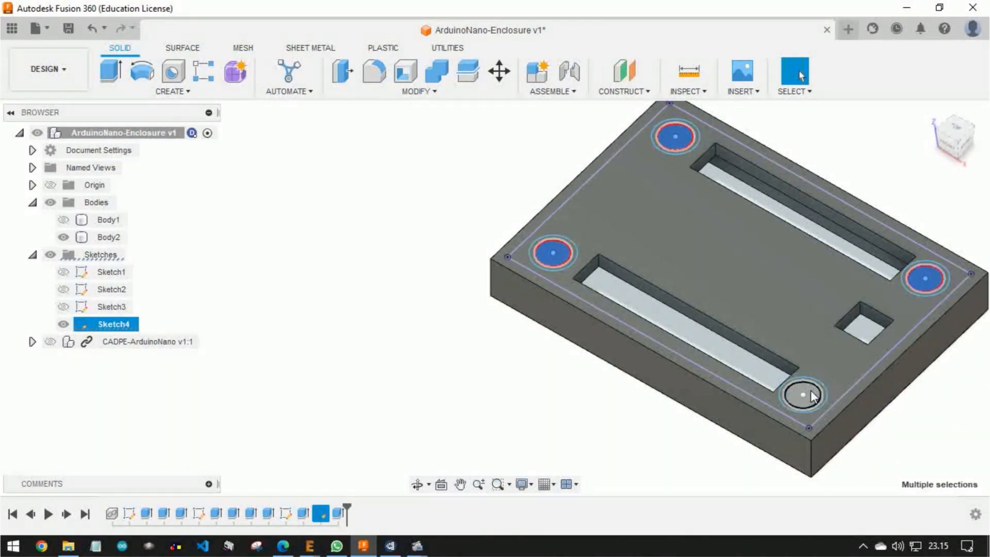
{"action": "left_click", "coordinate": [803, 394], "text": "ctrl"}
{"action": "key", "text": "e"}
{"action": "middle_click_drag", "start_coordinate": [678, 259], "coordinate": [619, 232]}
{"action": "scroll", "coordinate": [742, 361], "scroll_direction": "up", "scroll_amount": 3}
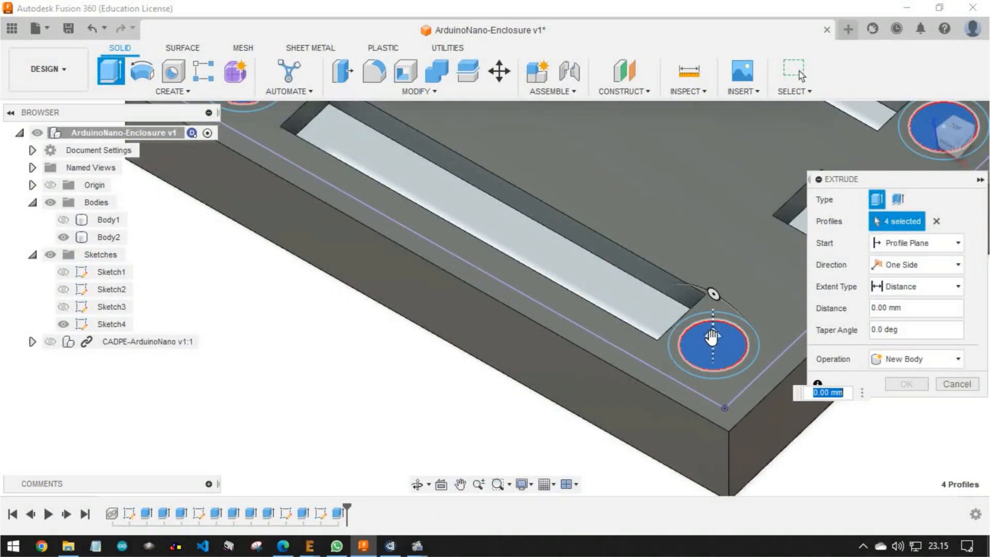
{"action": "type", "text": "-3"}
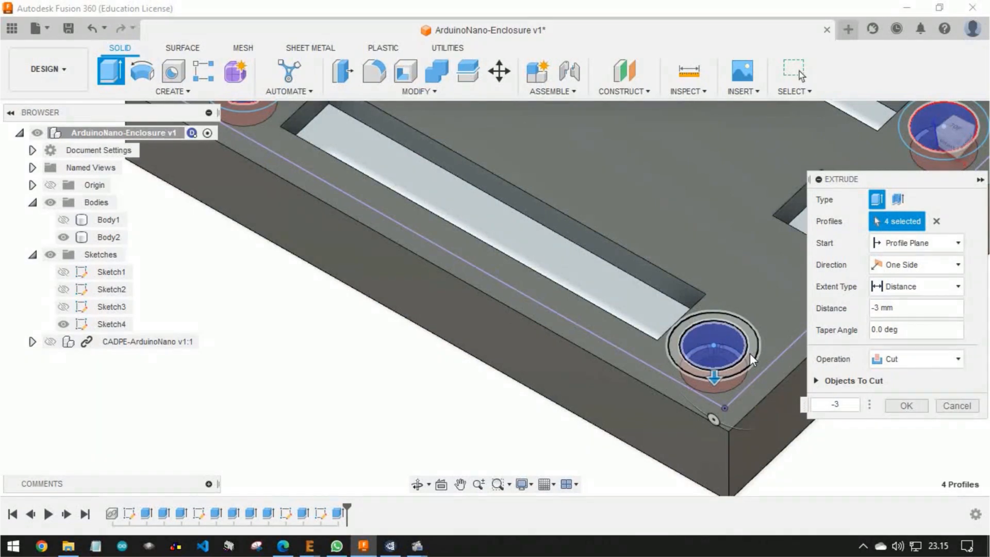
{"action": "key", "text": "Return"}
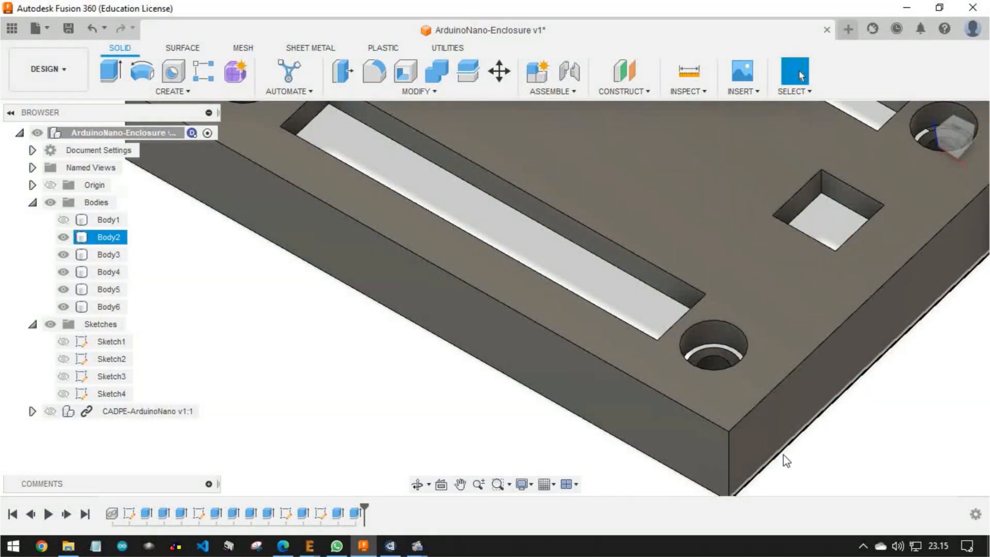
Check the cut holes from both sides of the cover against the Sketch4 circles, and undo the 3 mm cut
{"action": "middle_click_drag", "start_coordinate": [766, 415], "coordinate": [693, 294], "text": "shift"}
{"action": "scroll", "coordinate": [691, 301], "scroll_direction": "up", "scroll_amount": 5}
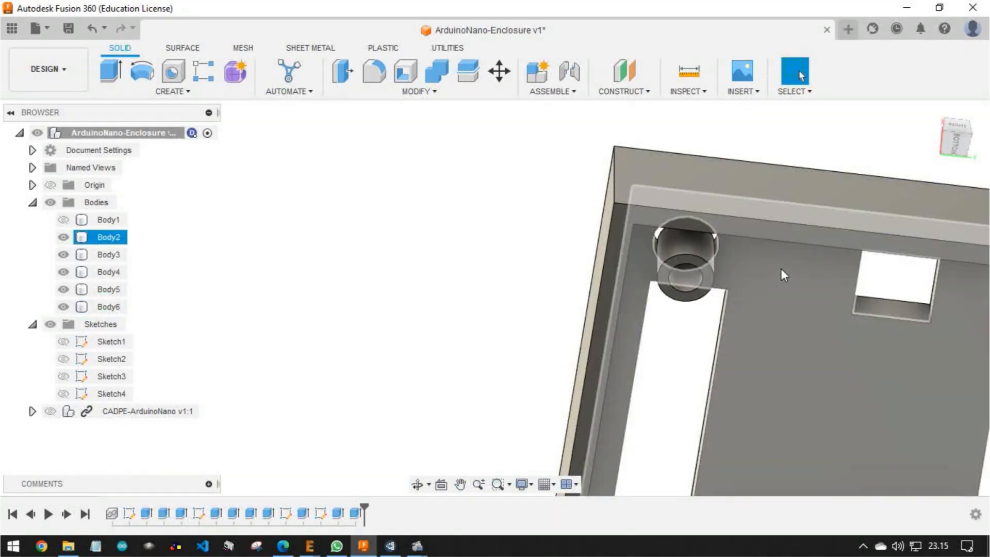
{"action": "middle_click_drag", "start_coordinate": [764, 268], "coordinate": [692, 300], "text": "shift"}
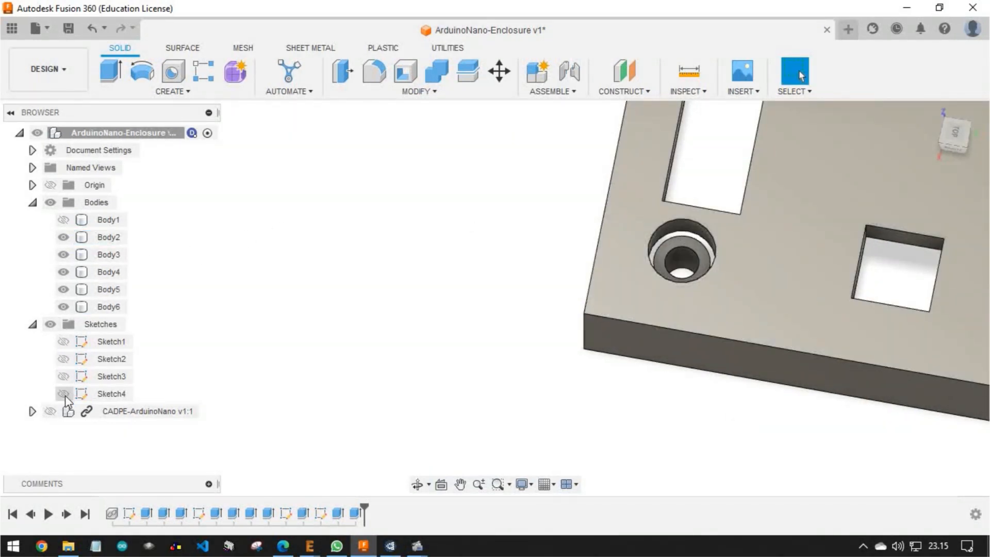
{"action": "left_click", "coordinate": [64, 394]}
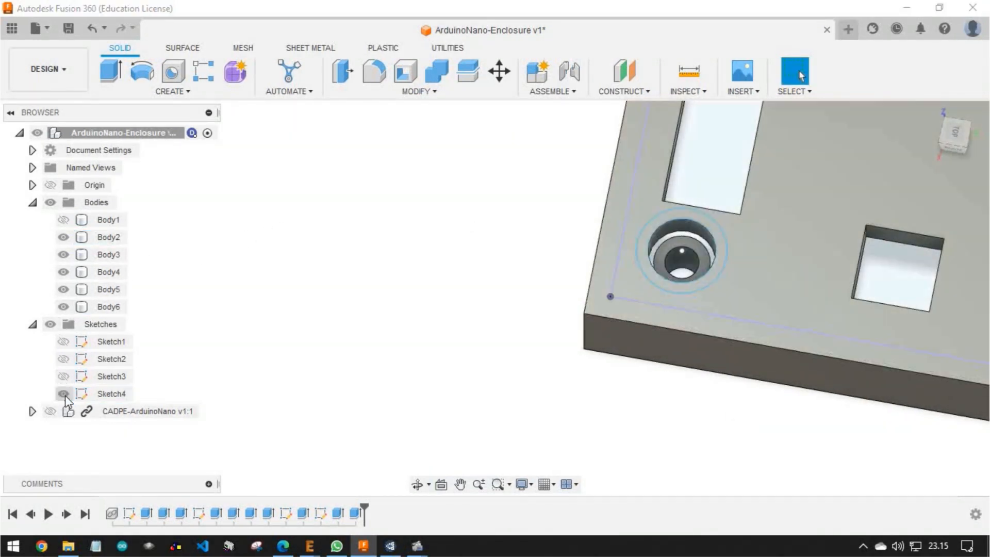
{"action": "left_click", "coordinate": [723, 251]}
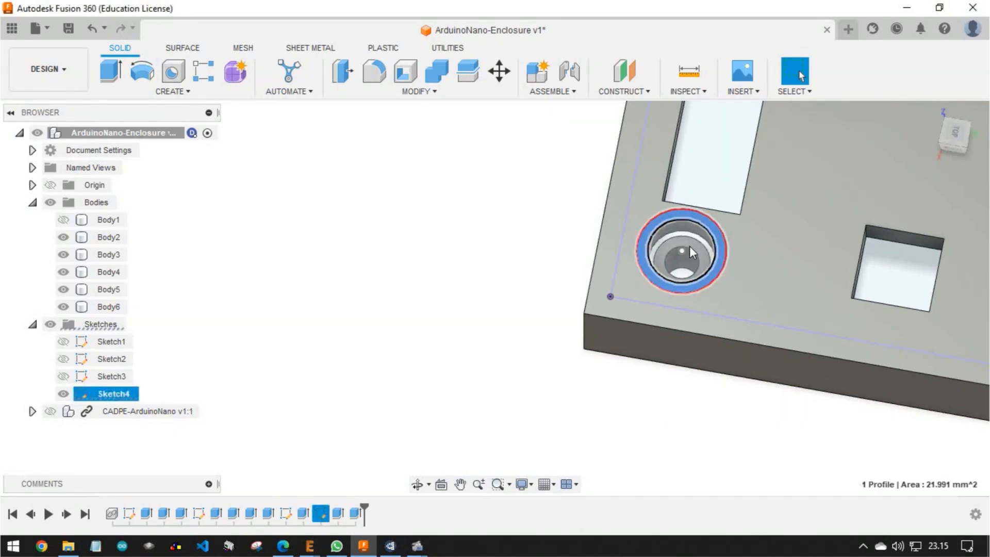
{"action": "scroll", "coordinate": [691, 258], "scroll_direction": "down", "scroll_amount": 2}
{"action": "scroll", "coordinate": [693, 260], "scroll_direction": "up", "scroll_amount": 5}
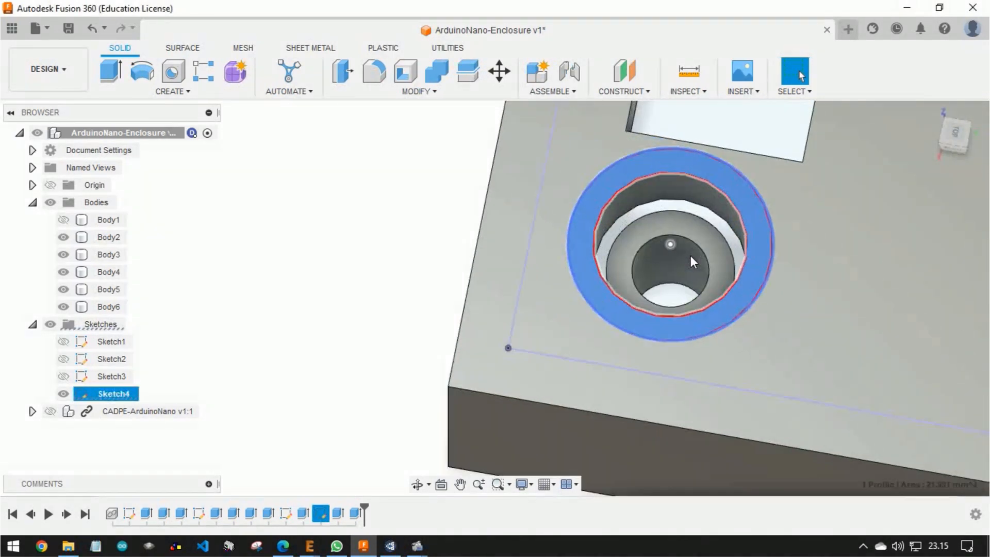
{"action": "middle_click_drag", "start_coordinate": [691, 256], "coordinate": [704, 285], "text": "shift"}
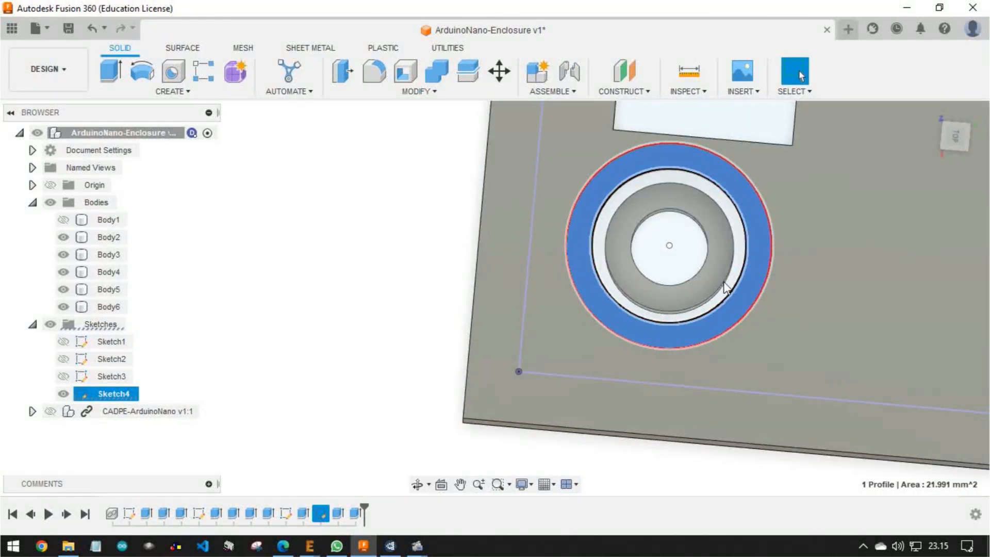
{"action": "scroll", "coordinate": [724, 283], "scroll_direction": "down", "scroll_amount": 5}
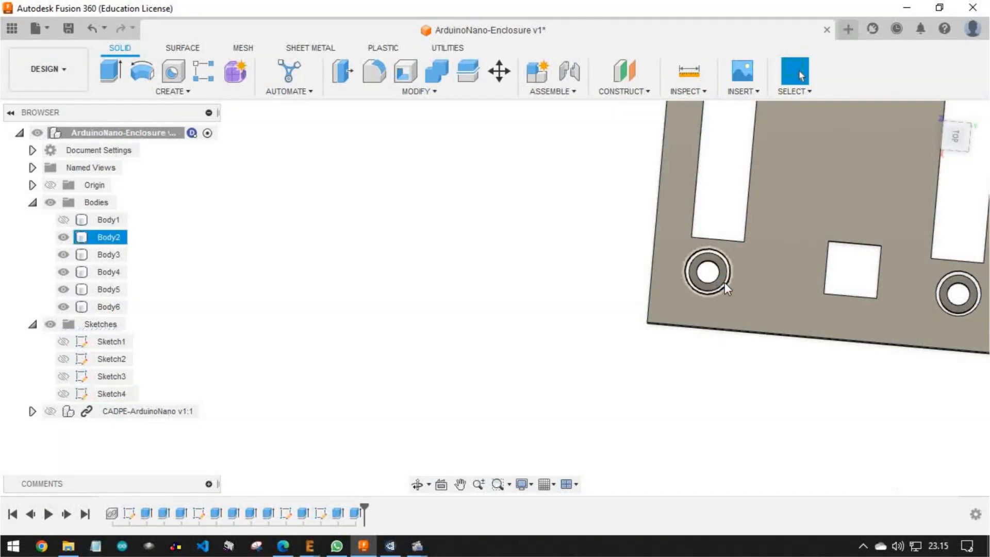
{"action": "key", "text": "ctrl+z"}
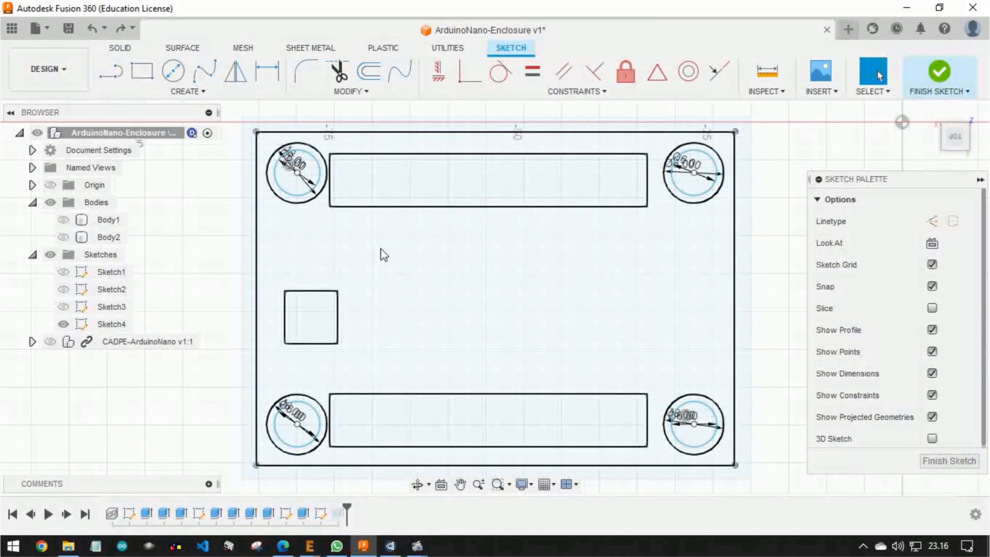
Edit Sketch4 and add a concentric 3 mm circle at the upper-left post
{"action": "mouse_move", "coordinate": [382, 254]}
{"action": "middle_mouse_down"}
{"action": "mouse_move", "coordinate": [400, 259]}
{"action": "mouse_move", "coordinate": [367, 257]}
{"action": "middle_mouse_up"}
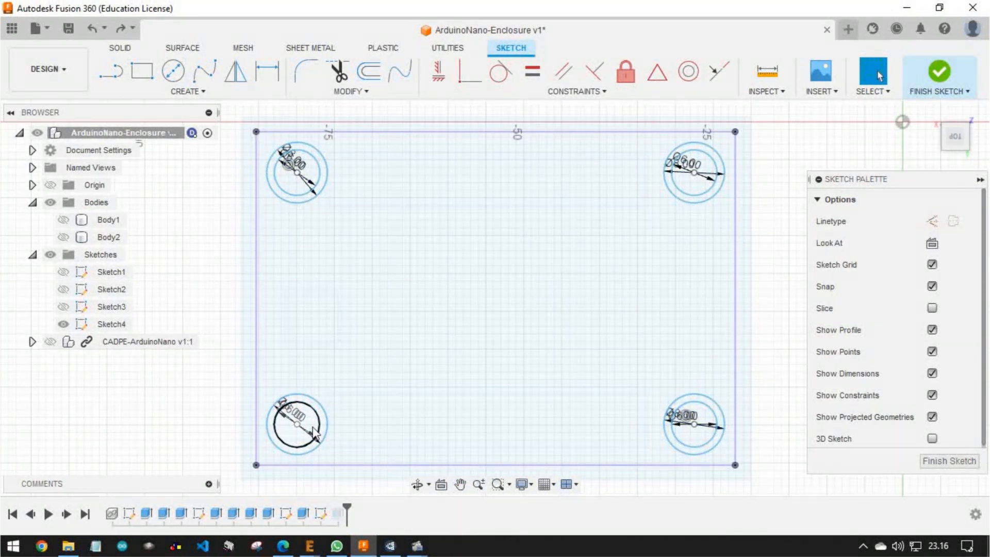
{"action": "scroll", "coordinate": [300, 161], "scroll_direction": "up", "scroll_amount": 5}
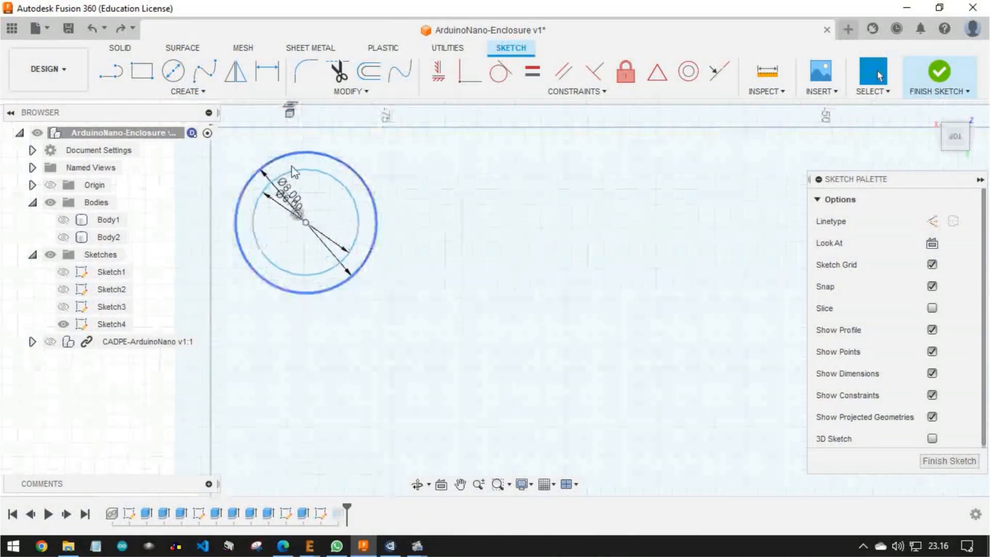
{"action": "key", "text": "c"}
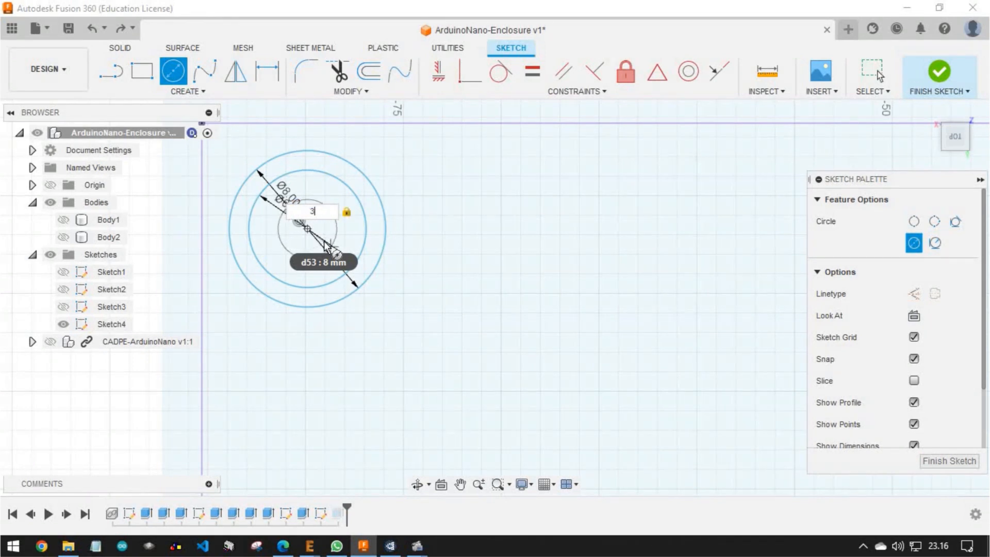
{"action": "key", "text": "Return"}
{"action": "key", "text": "Escape"}
{"action": "scroll", "coordinate": [325, 247], "scroll_direction": "down", "scroll_amount": 5}
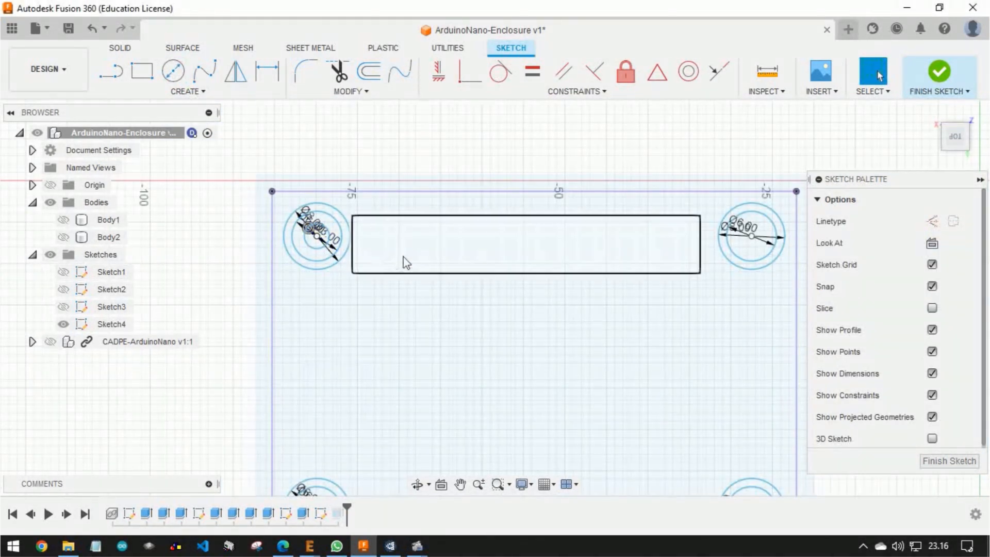
Add concentric 3 mm circles at the upper-right and lower-right posts of the cover sketch
{"action": "scroll", "coordinate": [752, 237], "scroll_direction": "up", "scroll_amount": 5}
{"action": "key", "text": "c"}
{"action": "left_click", "coordinate": [738, 243]}
{"action": "type", "text": "3"}
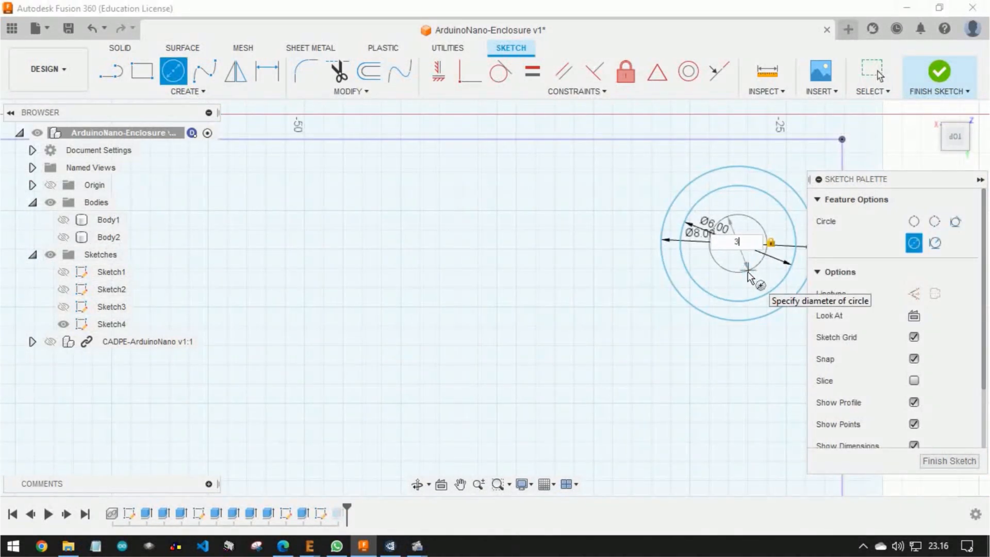
{"action": "key", "text": "Return"}
{"action": "scroll", "coordinate": [748, 273], "scroll_direction": "down", "scroll_amount": 5}
{"action": "scroll", "coordinate": [747, 375], "scroll_direction": "up", "scroll_amount": 5}
{"action": "left_click", "coordinate": [706, 356]}
{"action": "type", "text": "3"}
{"action": "key", "text": "Return"}
Add a concentric 3 mm circle at the lower-left post of the cover sketch
{"action": "scroll", "coordinate": [719, 387], "scroll_direction": "down", "scroll_amount": 5}
{"action": "left_click", "coordinate": [206, 366]}
{"action": "type", "text": "3"}
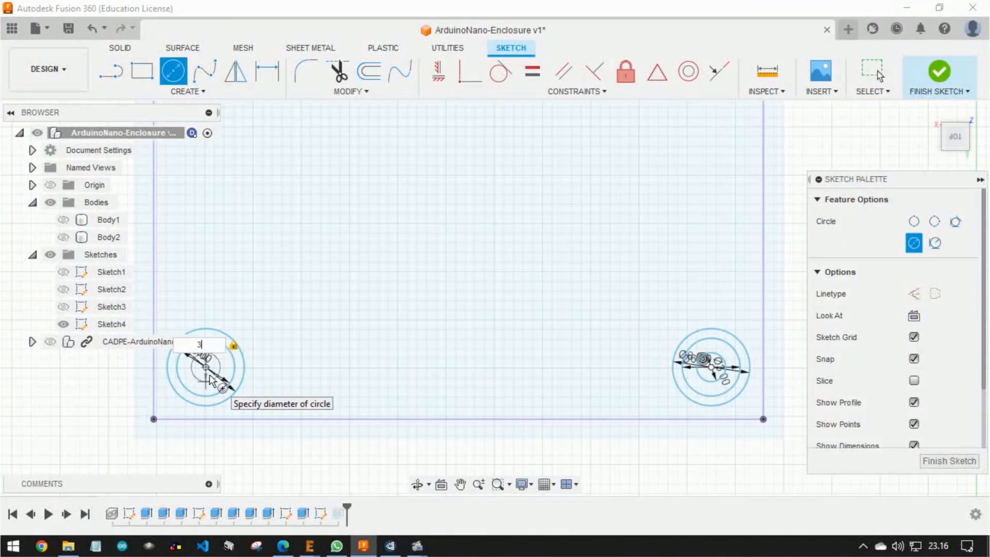
{"action": "key", "text": "Return"}
{"action": "key", "text": "Escape"}
Finish the cover sketch and show Body2
{"action": "scroll", "coordinate": [441, 242], "scroll_direction": "down", "scroll_amount": 3}
{"action": "mouse_move", "coordinate": [441, 241]}
{"action": "middle_mouse_down"}
{"action": "mouse_move", "coordinate": [521, 248]}
{"action": "mouse_move", "coordinate": [516, 264]}
{"action": "middle_mouse_up"}
{"action": "left_click", "coordinate": [942, 74]}
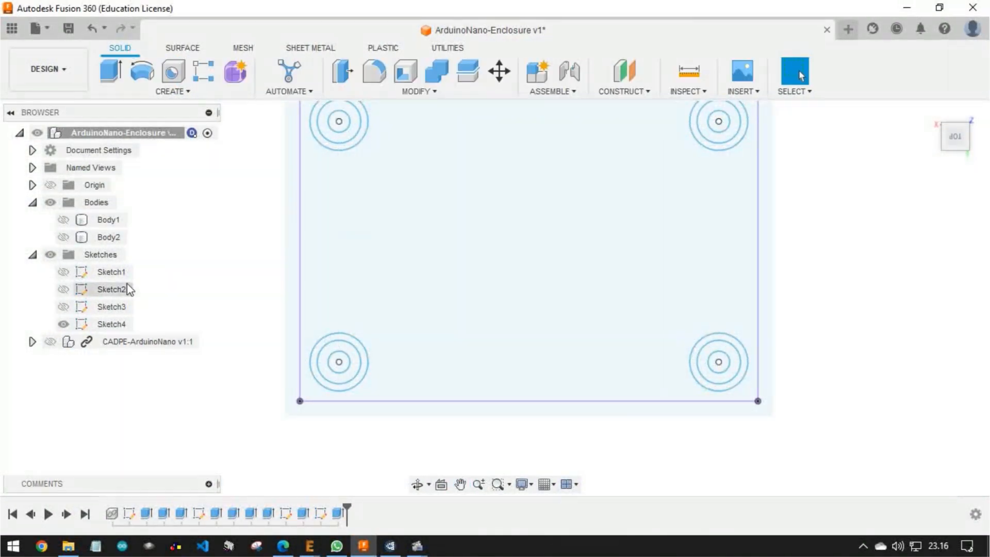
{"action": "left_click", "coordinate": [63, 237]}
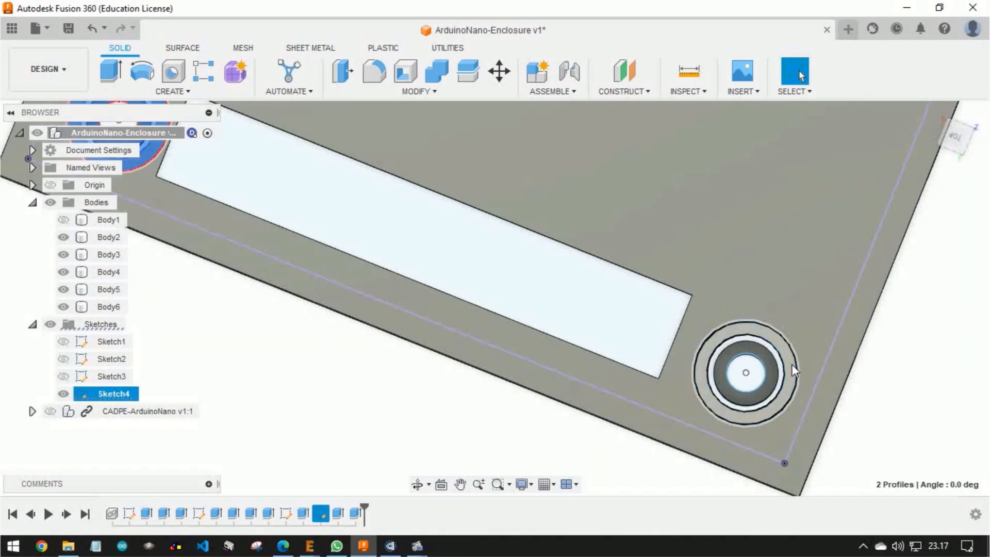
Extrude both ring profiles around each of the four 3 mm holes by -6 mm, using the Join operation, to form the cover posts
{"action": "left_click", "coordinate": [780, 363], "text": "shift"}
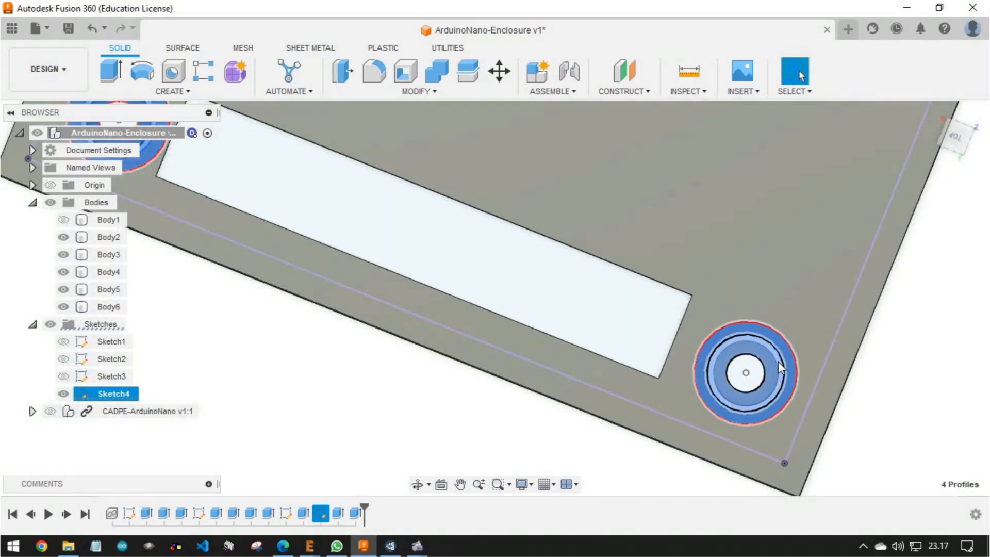
{"action": "scroll", "coordinate": [777, 360], "scroll_direction": "down", "scroll_amount": 3}
{"action": "middle_click_drag", "start_coordinate": [845, 152], "coordinate": [760, 271]}
{"action": "scroll", "coordinate": [761, 266], "scroll_direction": "up", "scroll_amount": 5}
{"action": "left_click", "coordinate": [752, 253], "text": "ctrl"}
{"action": "left_click", "coordinate": [754, 209], "text": "ctrl"}
{"action": "scroll", "coordinate": [754, 209], "scroll_direction": "down", "scroll_amount": 4}
{"action": "middle_click_drag", "start_coordinate": [525, 265], "coordinate": [612, 487]}
{"action": "scroll", "coordinate": [368, 263], "scroll_direction": "up", "scroll_amount": 4}
{"action": "scroll", "coordinate": [367, 248], "scroll_direction": "up", "scroll_amount": 2}
{"action": "left_click", "coordinate": [311, 230], "text": "ctrl"}
{"action": "left_click", "coordinate": [334, 227], "text": "ctrl"}
{"action": "scroll", "coordinate": [334, 228], "scroll_direction": "down", "scroll_amount": 5}
{"action": "middle_click_drag", "start_coordinate": [313, 318], "coordinate": [350, 144], "text": "shift"}
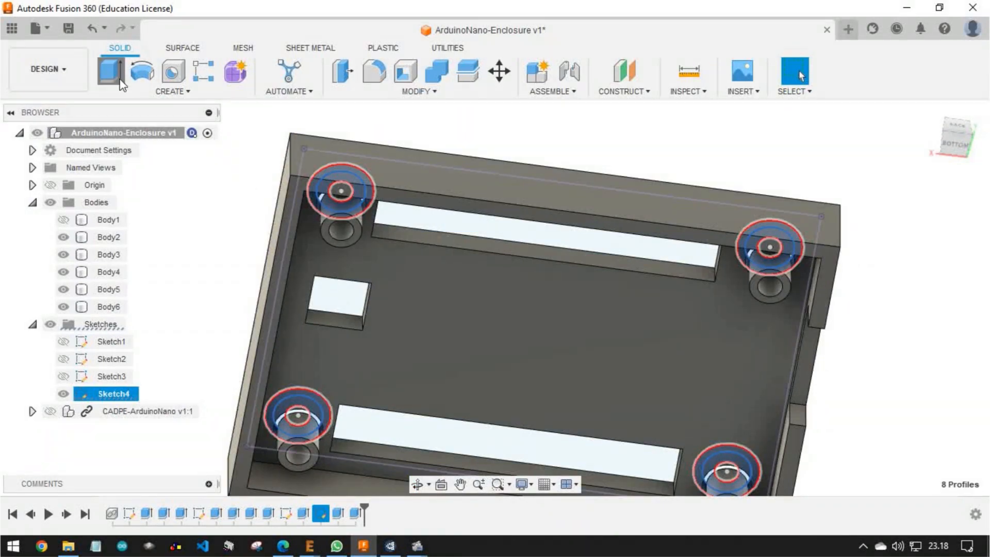
{"action": "left_click", "coordinate": [119, 84]}
{"action": "middle_click_drag", "start_coordinate": [495, 206], "coordinate": [355, 351], "text": "shift"}
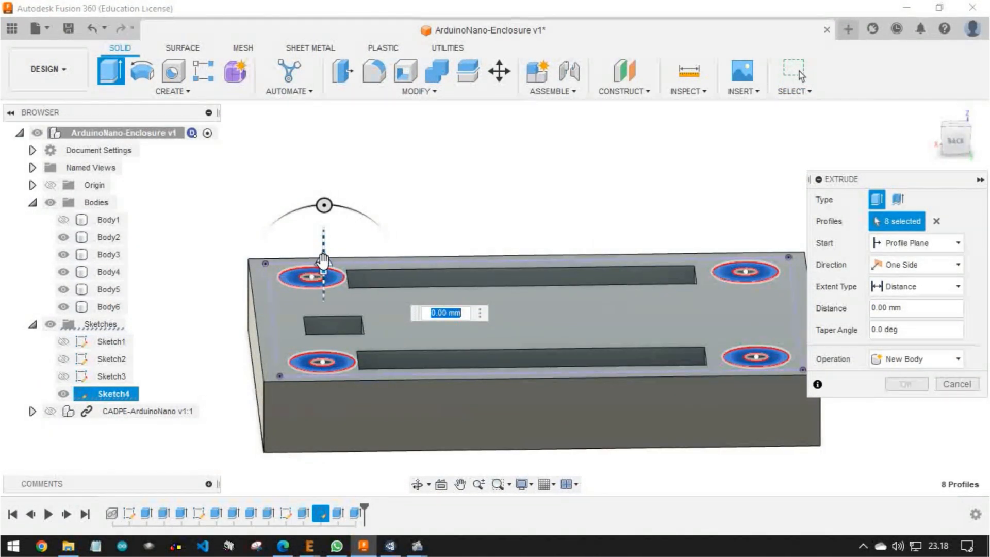
{"action": "type", "text": "-6"}
{"action": "middle_click_drag", "start_coordinate": [485, 407], "coordinate": [412, 273], "text": "shift"}
{"action": "scroll", "coordinate": [307, 328], "scroll_direction": "up", "scroll_amount": 3}
{"action": "middle_click_drag", "start_coordinate": [307, 329], "coordinate": [384, 222], "text": "shift"}
{"action": "left_click", "coordinate": [956, 358]}
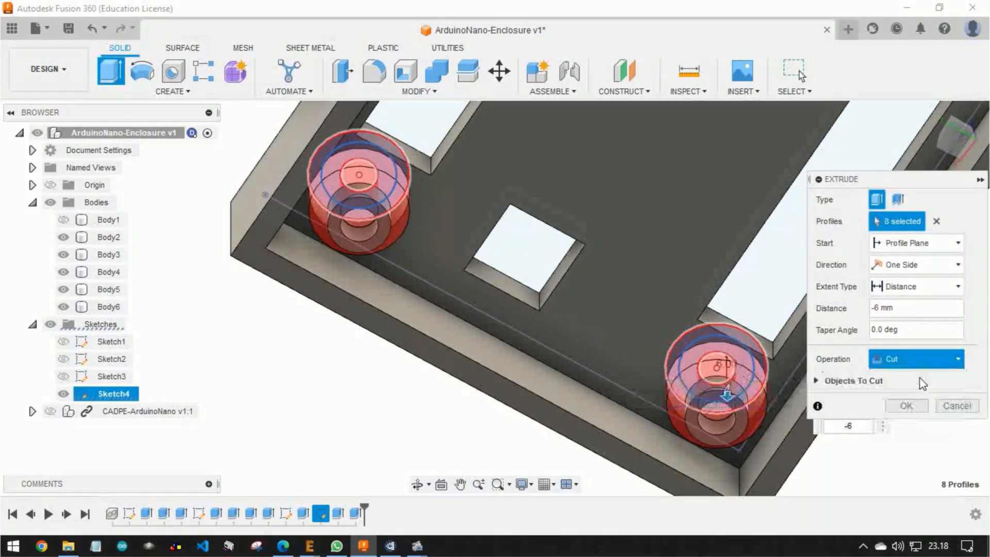
{"action": "left_click", "coordinate": [921, 379]}
{"action": "left_click", "coordinate": [905, 383]}
Cut the ring profiles between the 3 mm and 6 mm circles at all four posts into the cover to form screw-head recesses
{"action": "mouse_move", "coordinate": [899, 387]}
{"action": "middle_mouse_down", "text": "shift"}
{"action": "mouse_move", "coordinate": [581, 182]}
{"action": "mouse_move", "coordinate": [569, 413]}
{"action": "middle_mouse_up", "text": "shift"}
{"action": "scroll", "coordinate": [502, 269], "scroll_direction": "up", "scroll_amount": 3}
{"action": "left_click", "coordinate": [502, 269]}
{"action": "scroll", "coordinate": [502, 269], "scroll_direction": "down", "scroll_amount": 4}
{"action": "scroll", "coordinate": [697, 150], "scroll_direction": "up", "scroll_amount": 3}
{"action": "left_click", "coordinate": [697, 149]}
{"action": "scroll", "coordinate": [697, 149], "scroll_direction": "down", "scroll_amount": 4}
{"action": "scroll", "coordinate": [815, 237], "scroll_direction": "up", "scroll_amount": 3}
{"action": "left_click", "coordinate": [815, 237]}
{"action": "left_click", "coordinate": [533, 416]}
{"action": "middle_click_drag", "start_coordinate": [534, 416], "coordinate": [707, 220], "text": "shift"}
{"action": "scroll", "coordinate": [584, 330], "scroll_direction": "down", "scroll_amount": 3}
{"action": "left_click", "coordinate": [111, 70]}
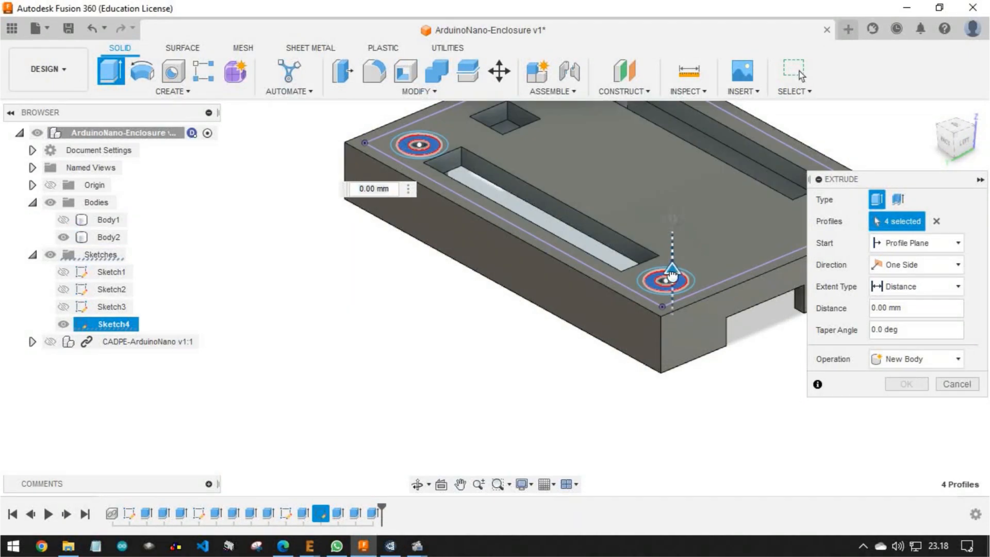
{"action": "left_click_drag", "start_coordinate": [673, 268], "coordinate": [673, 278]}
{"action": "key", "text": "Return"}
Hide Sketch4 and show Body1 and the CADPE-ArduinoNano component to inspect the assembled enclosure with its cover
{"action": "middle_click_drag", "start_coordinate": [745, 285], "coordinate": [618, 409], "text": "shift"}
{"action": "scroll", "coordinate": [645, 329], "scroll_direction": "down", "scroll_amount": 3}
{"action": "scroll", "coordinate": [573, 200], "scroll_direction": "up", "scroll_amount": 3}
{"action": "middle_click_drag", "start_coordinate": [587, 345], "coordinate": [637, 336], "text": "shift"}
{"action": "scroll", "coordinate": [556, 227], "scroll_direction": "down", "scroll_amount": 3}
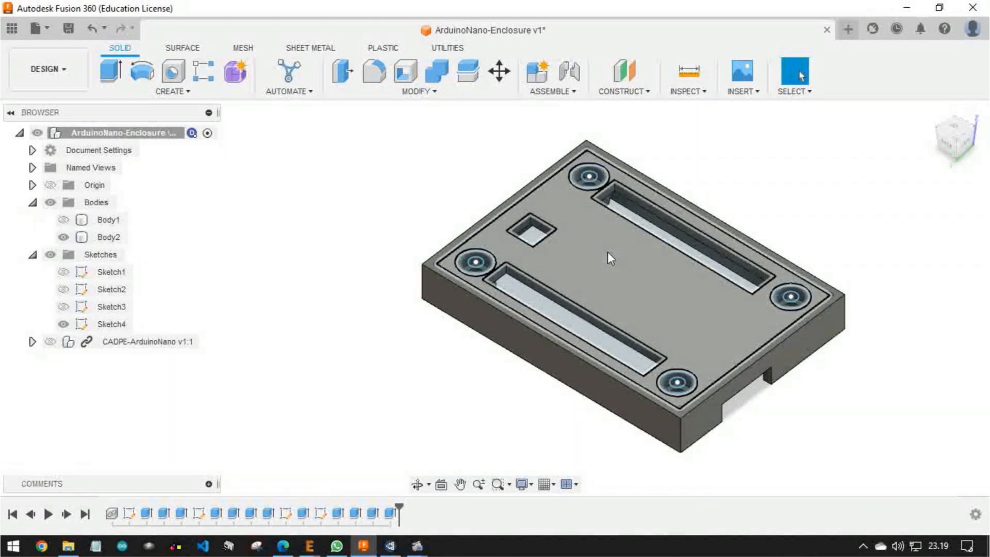
{"action": "middle_click_drag", "start_coordinate": [608, 252], "coordinate": [588, 267], "text": "shift"}
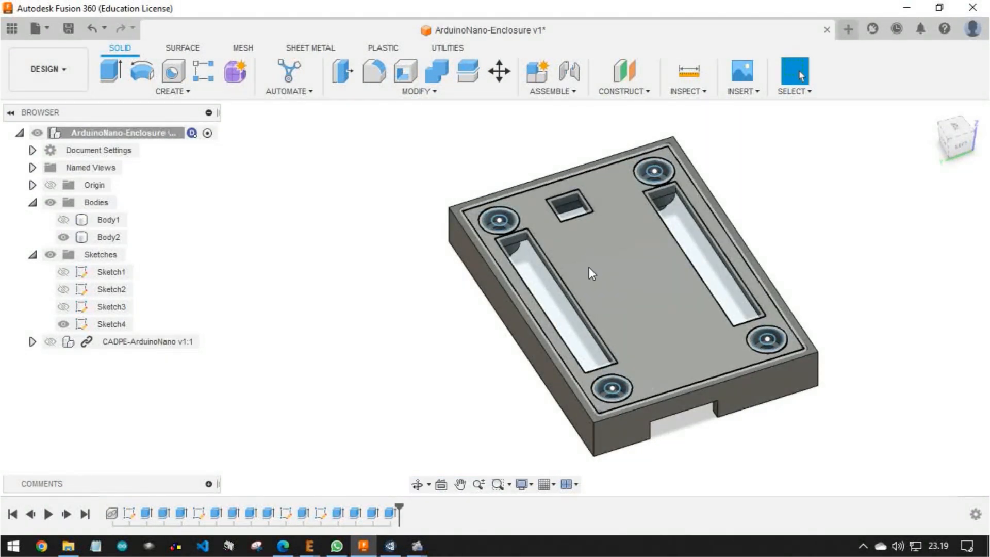
{"action": "left_click", "coordinate": [63, 325]}
{"action": "mouse_move", "coordinate": [675, 356]}
{"action": "middle_mouse_down", "text": "shift"}
{"action": "mouse_move", "coordinate": [632, 294]}
{"action": "mouse_move", "coordinate": [626, 196]}
{"action": "middle_mouse_up", "text": "shift"}
{"action": "left_click", "coordinate": [67, 221]}
{"action": "middle_click_drag", "start_coordinate": [568, 264], "coordinate": [540, 372], "text": "shift"}
{"action": "left_click", "coordinate": [50, 341]}
{"action": "middle_click_drag", "start_coordinate": [495, 279], "coordinate": [521, 242], "text": "shift"}
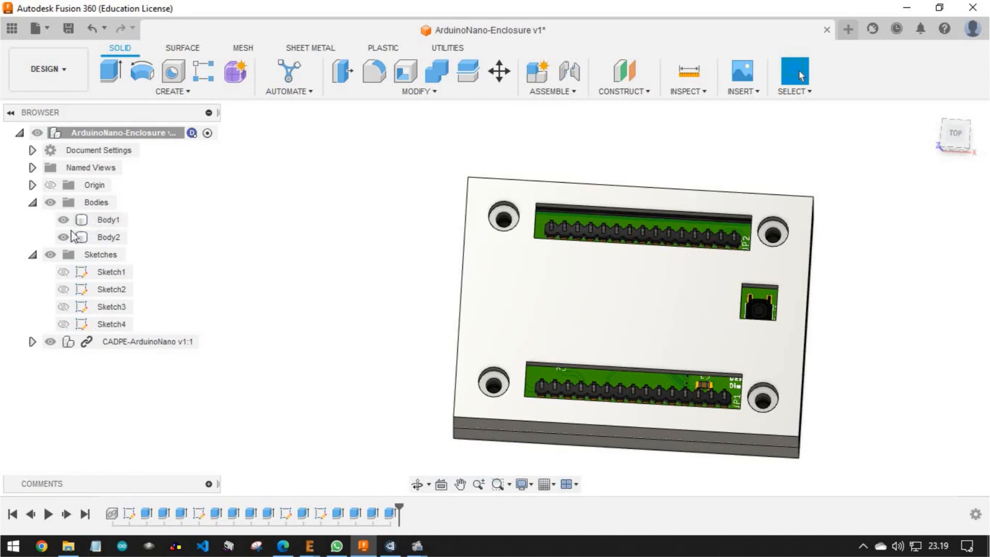
{"action": "left_click", "coordinate": [34, 255]}
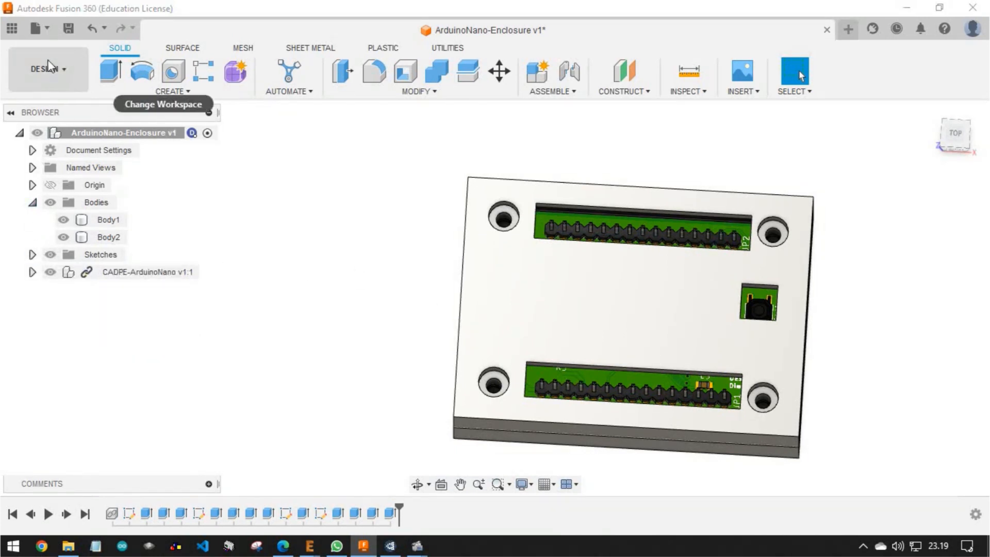
Start an upload to Default Project, switch to File Explorer and open the m3-screws-3.snapshot.3 folder in the Fusion 360 library
{"action": "left_click", "coordinate": [16, 28]}
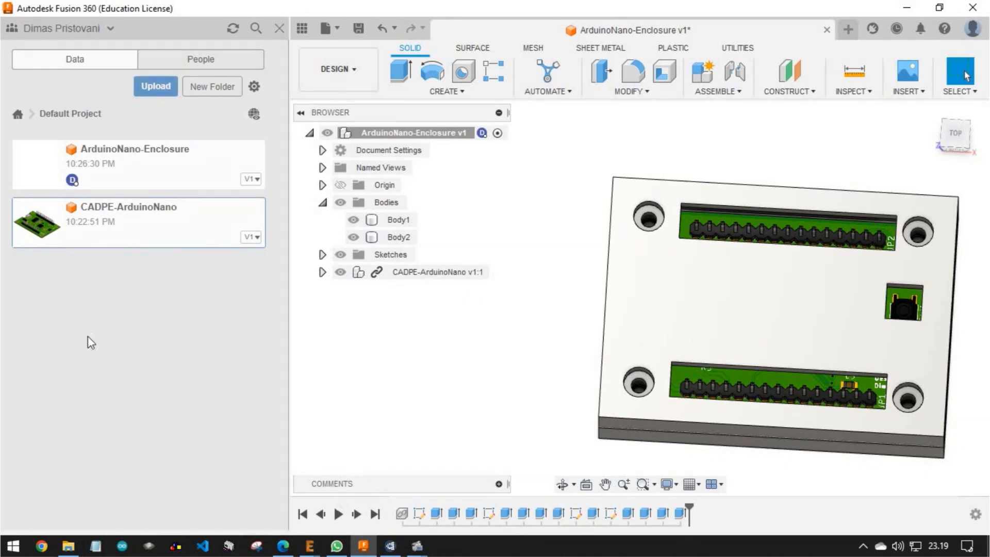
{"action": "left_click", "coordinate": [153, 85]}
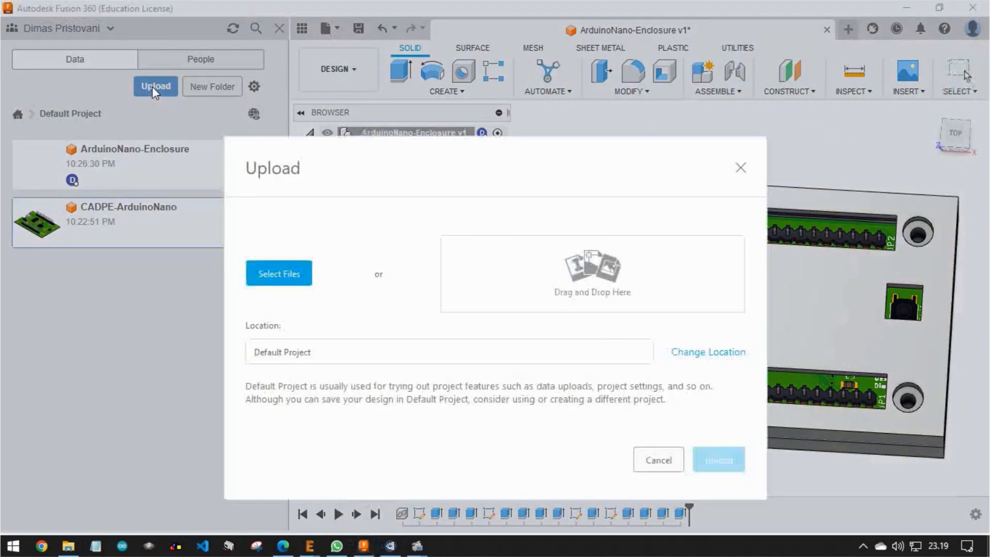
{"action": "left_click", "coordinate": [68, 545]}
{"action": "double_click", "coordinate": [165, 125]}
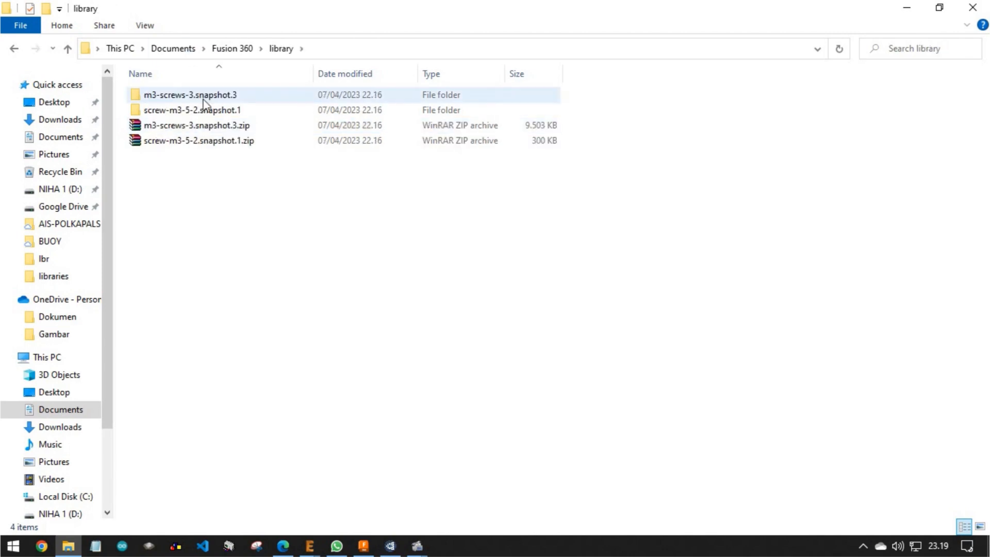
{"action": "double_click", "coordinate": [201, 97]}
Add the M3 screw, nut and YA2FCK40M35CBFJ SLDPRT files to the upload and upload them to Default Project
{"action": "left_click", "coordinate": [216, 279]}
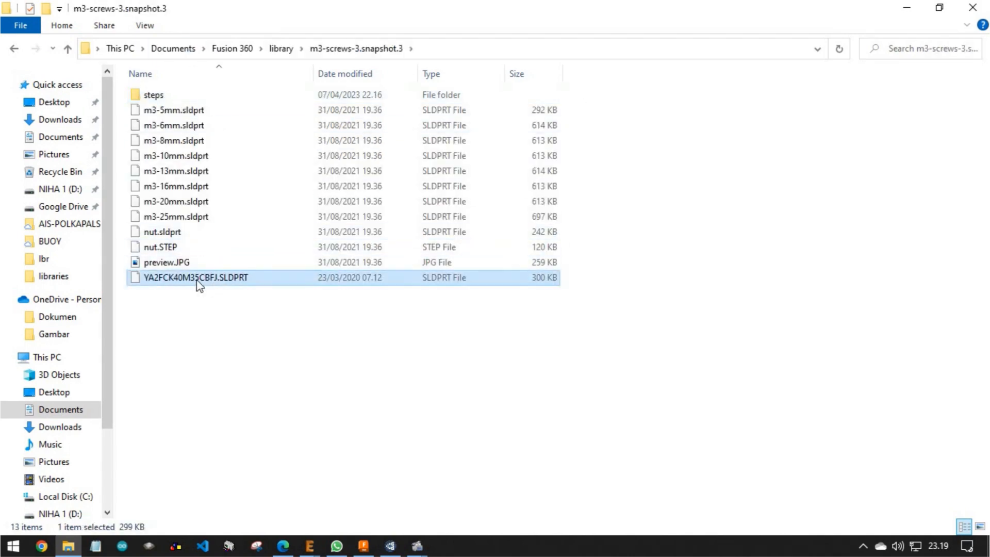
{"action": "left_click", "coordinate": [196, 110]}
{"action": "left_click", "coordinate": [175, 231], "text": "shift"}
{"action": "left_click", "coordinate": [212, 278], "text": "ctrl"}
{"action": "left_click_drag", "start_coordinate": [211, 278], "coordinate": [515, 289]}
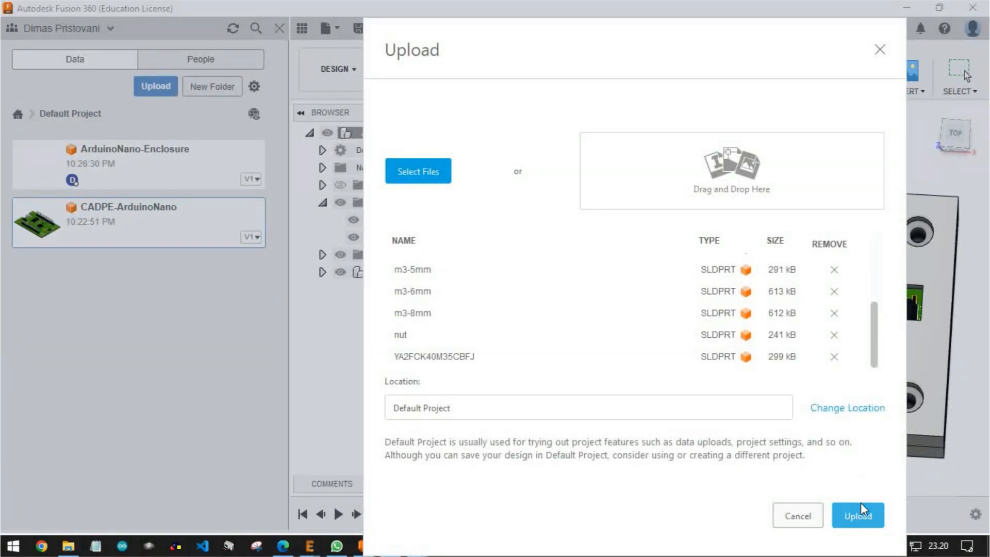
{"action": "left_click", "coordinate": [858, 511]}
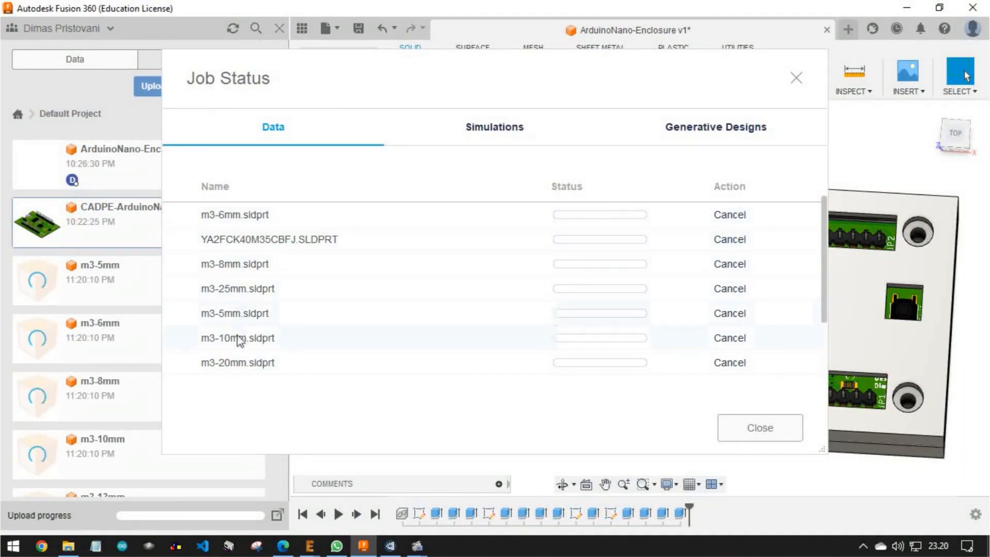
Switch to the web browser and view the screw M3.5 model page on GrabCAD
{"action": "left_click", "coordinate": [284, 547]}
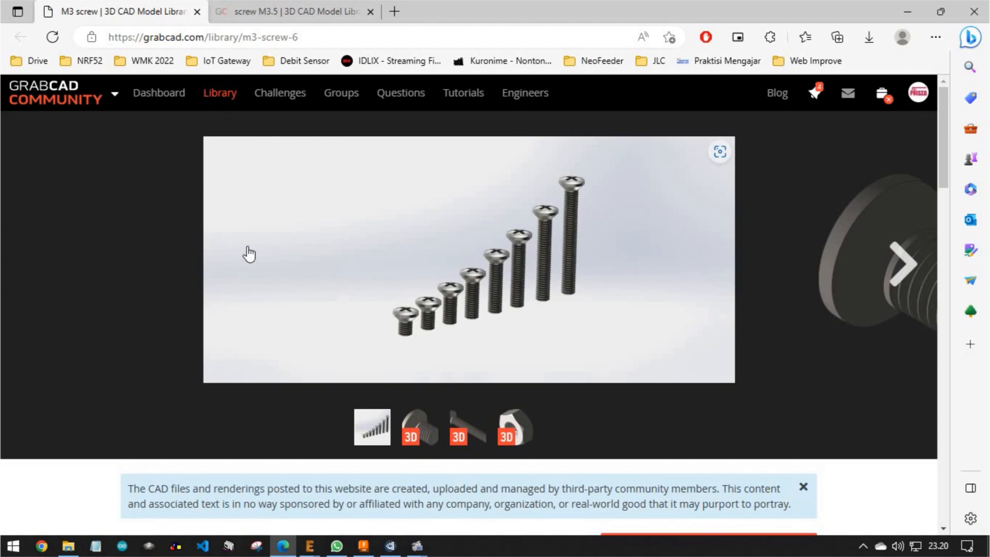
{"action": "left_click", "coordinate": [252, 13]}
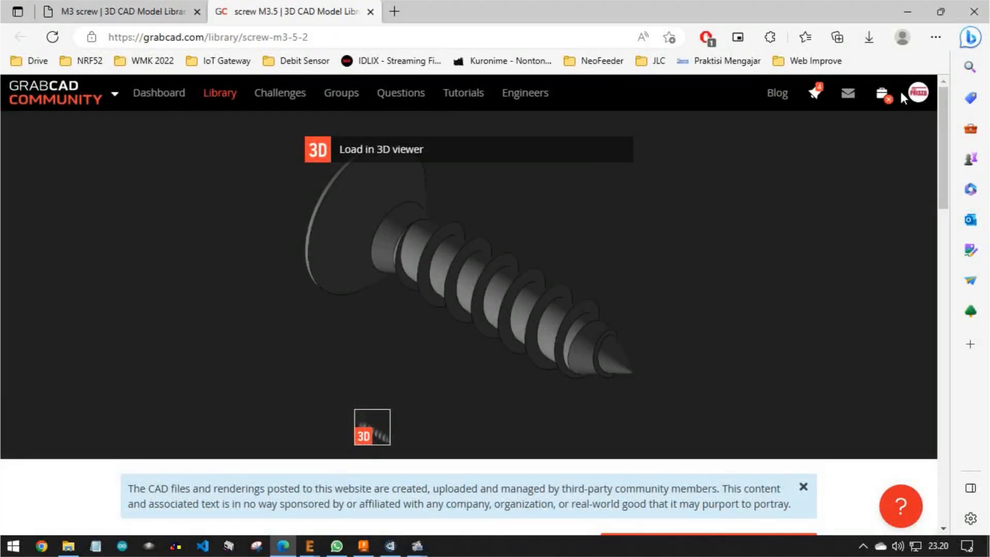
{"action": "mouse_move", "coordinate": [919, 98]}
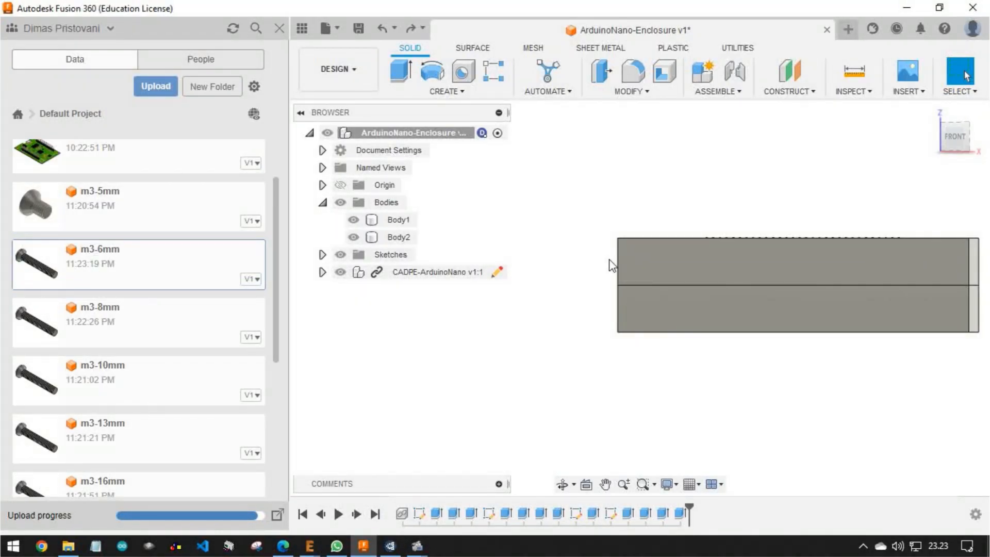
Insert the m3-6mm screw into the enclosure design and place it upright beside the case
{"action": "scroll", "coordinate": [270, 292], "scroll_direction": "down", "scroll_amount": 3}
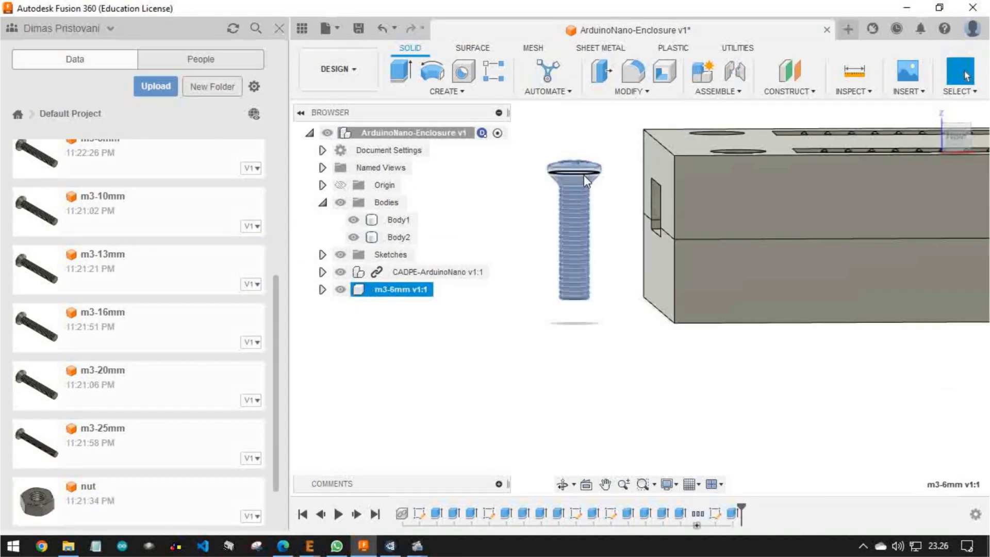
{"action": "left_click", "coordinate": [584, 175]}
{"action": "left_click", "coordinate": [583, 175]}
{"action": "middle_click_drag", "start_coordinate": [696, 189], "coordinate": [617, 253]}
{"action": "scroll", "coordinate": [588, 278], "scroll_direction": "down", "scroll_amount": 3}
{"action": "scroll", "coordinate": [499, 303], "scroll_direction": "up", "scroll_amount": 3}
{"action": "scroll", "coordinate": [508, 306], "scroll_direction": "up", "scroll_amount": 3}
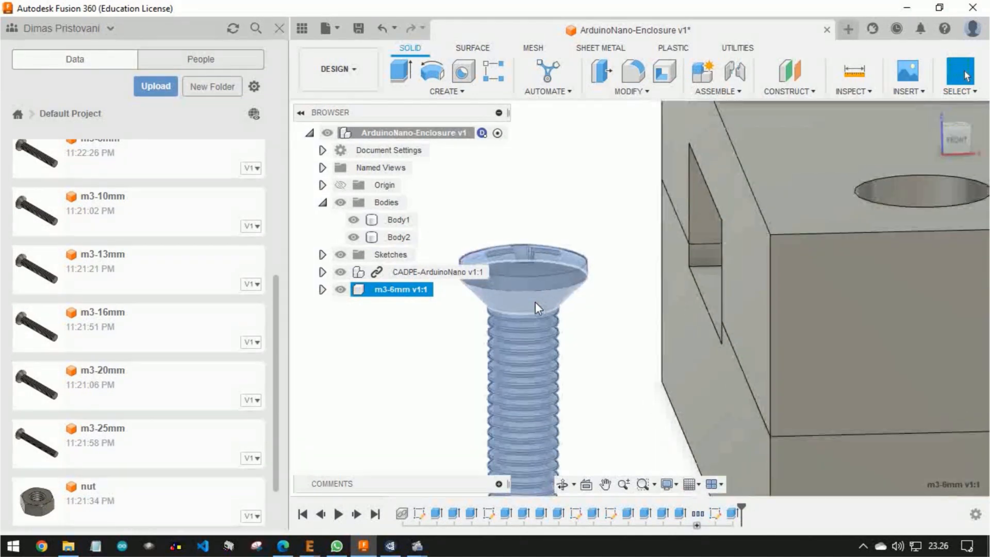
Join the conical underside of the m3-6mm screw head to the inner hole edge of one cover recess, with zero offsets
{"action": "left_click", "coordinate": [570, 307]}
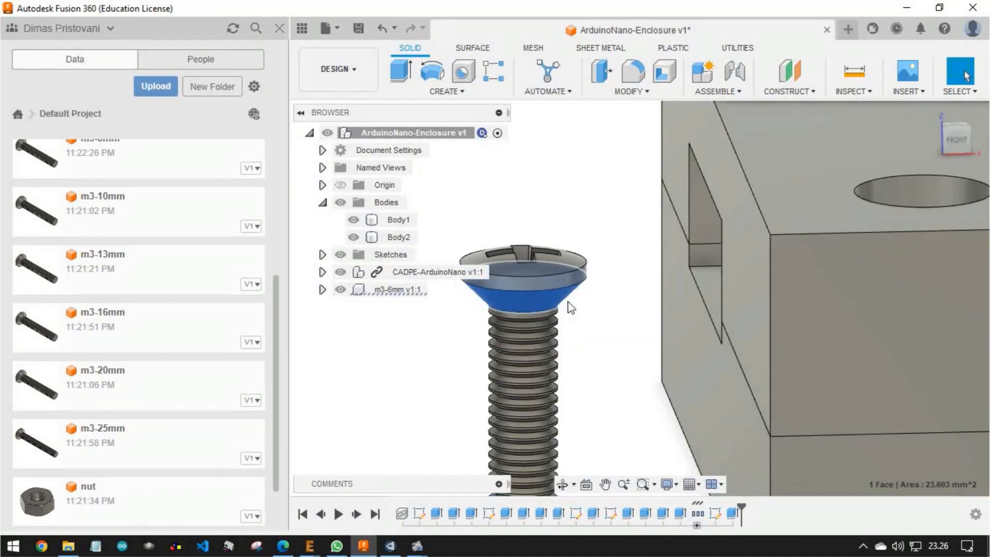
{"action": "key", "text": "j"}
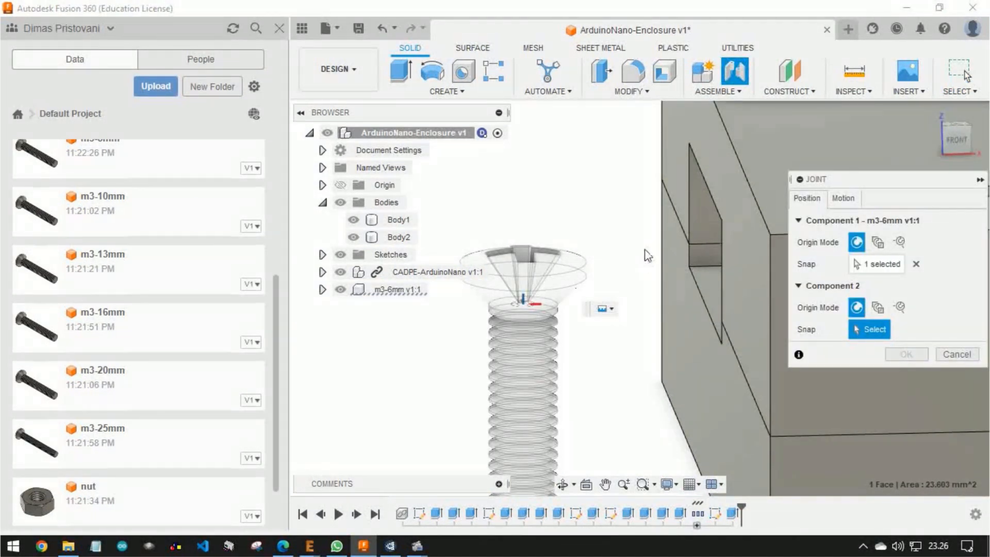
{"action": "middle_click_drag", "start_coordinate": [703, 176], "coordinate": [482, 191]}
{"action": "middle_click_drag", "start_coordinate": [611, 216], "coordinate": [579, 290], "text": "shift"}
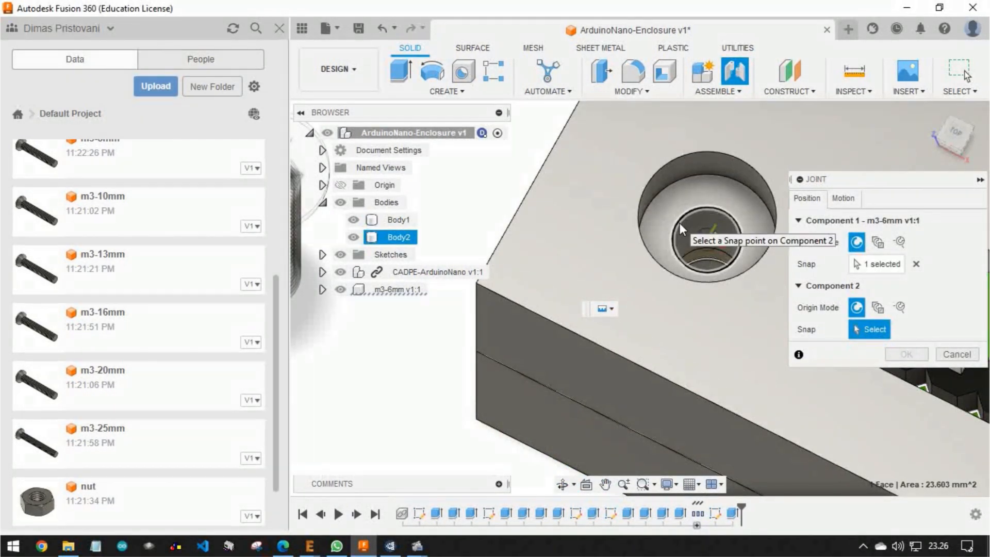
{"action": "left_click", "coordinate": [679, 223]}
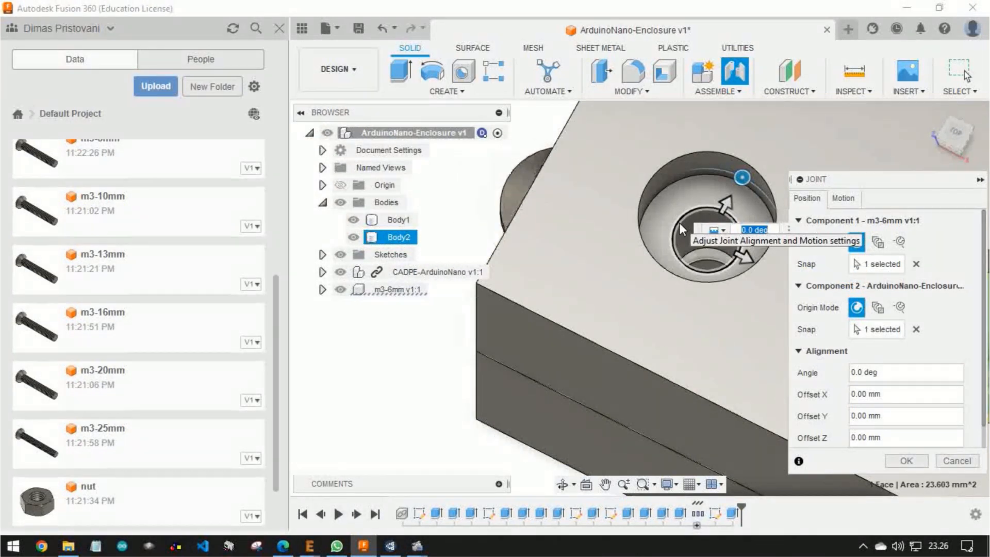
{"action": "left_click", "coordinate": [894, 463]}
{"action": "scroll", "coordinate": [762, 283], "scroll_direction": "down", "scroll_amount": 5}
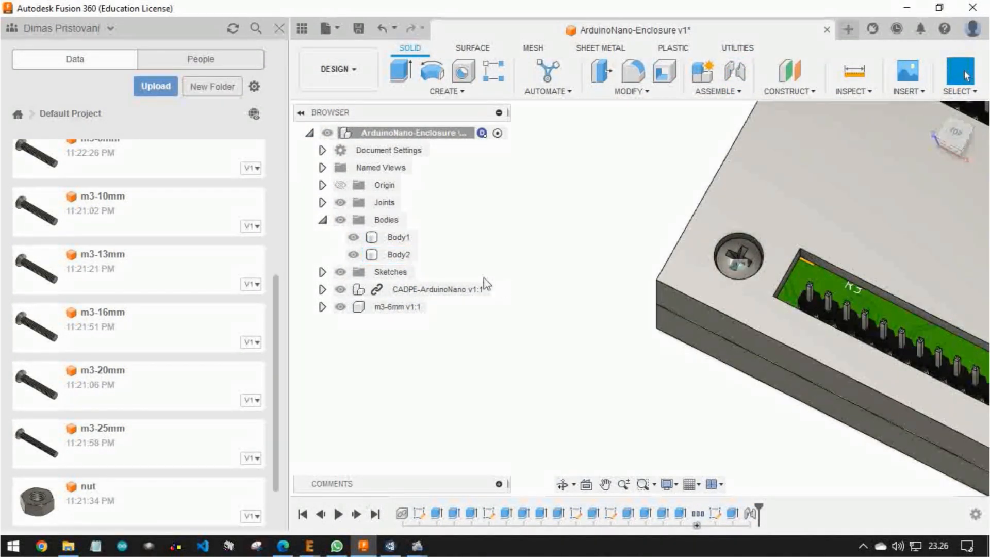
Paste a copy of the m3-6mm screw and move it out beside the enclosure
{"action": "left_click", "coordinate": [403, 308]}
{"action": "key", "text": "ctrl+c"}
{"action": "key", "text": "ctrl+v"}
{"action": "middle_click_drag", "start_coordinate": [632, 309], "coordinate": [421, 384]}
{"action": "left_click_drag", "start_coordinate": [549, 312], "coordinate": [468, 458]}
{"action": "middle_click_drag", "start_coordinate": [645, 359], "coordinate": [694, 214]}
Paste two more copies of the m3-6mm screw and set them in a row beside the enclosure
{"action": "key", "text": "ctrl+c"}
{"action": "key", "text": "ctrl+v"}
{"action": "left_click_drag", "start_coordinate": [536, 368], "coordinate": [699, 441]}
{"action": "key", "text": "Return"}
{"action": "left_click", "coordinate": [571, 385]}
{"action": "key", "text": "ctrl+c"}
{"action": "key", "text": "ctrl+v"}
{"action": "key", "text": "Return"}
Join the head underside of screw m3-6mm v1:4 to the cover recess at the other end of the same header slot
{"action": "middle_click_drag", "start_coordinate": [658, 401], "coordinate": [660, 337], "text": "shift"}
{"action": "scroll", "coordinate": [660, 337], "scroll_direction": "up", "scroll_amount": 3}
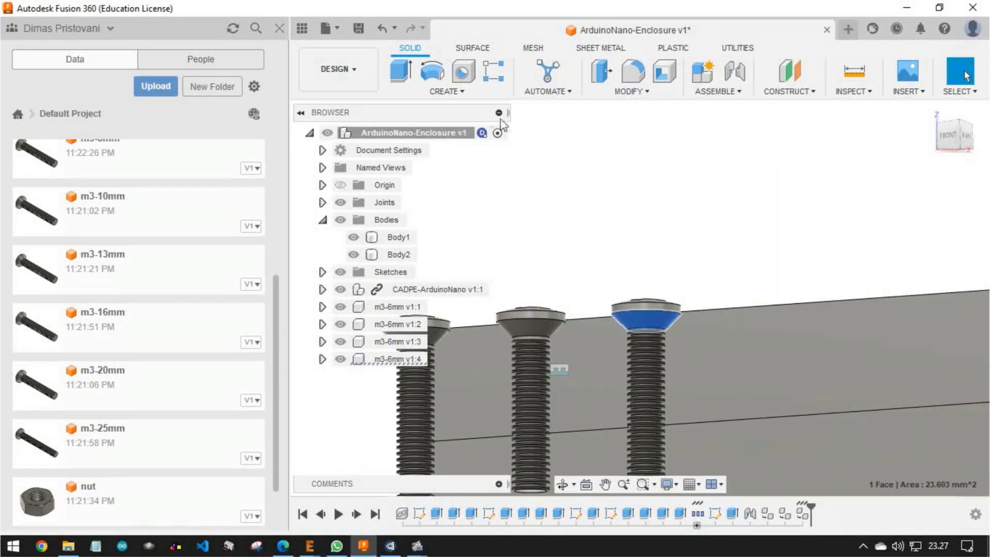
{"action": "left_click", "coordinate": [718, 91]}
{"action": "left_click", "coordinate": [722, 121]}
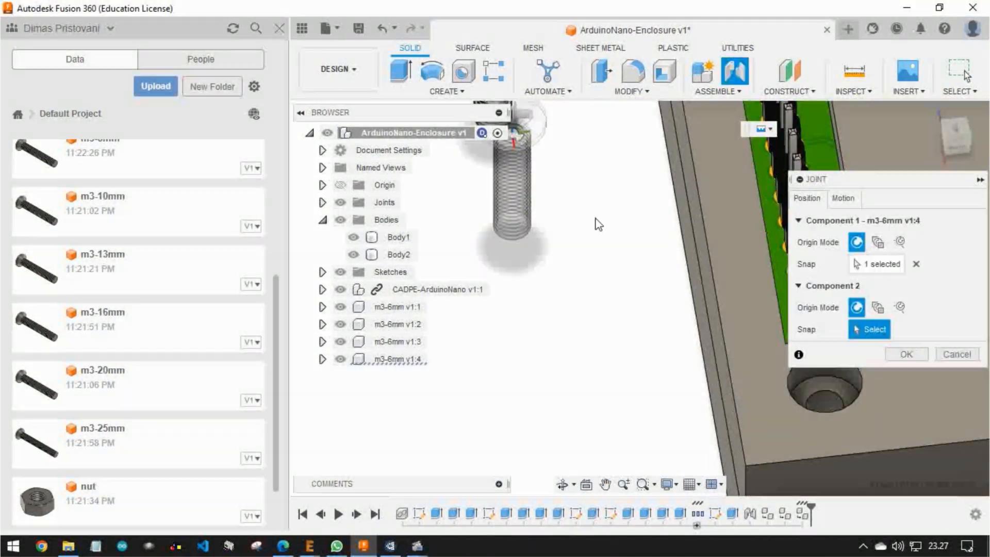
{"action": "left_click", "coordinate": [710, 274]}
{"action": "key", "text": "Return"}
{"action": "scroll", "coordinate": [565, 302], "scroll_direction": "down", "scroll_amount": 5}
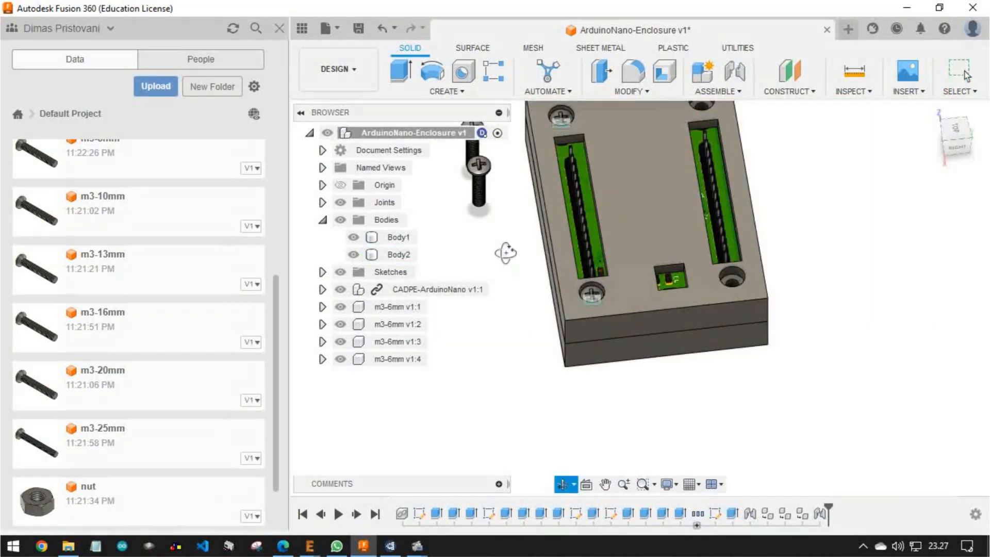
Join the head underside of screw m3-6mm v1:3 to the empty cover recess nearest the small square opening
{"action": "middle_click_drag", "start_coordinate": [506, 261], "coordinate": [489, 199], "text": "shift"}
{"action": "scroll", "coordinate": [471, 193], "scroll_direction": "up", "scroll_amount": 4}
{"action": "left_click", "coordinate": [471, 193]}
{"action": "key", "text": "j"}
{"action": "middle_click_drag", "start_coordinate": [656, 187], "coordinate": [616, 282], "text": "shift"}
{"action": "scroll", "coordinate": [648, 311], "scroll_direction": "down", "scroll_amount": 4}
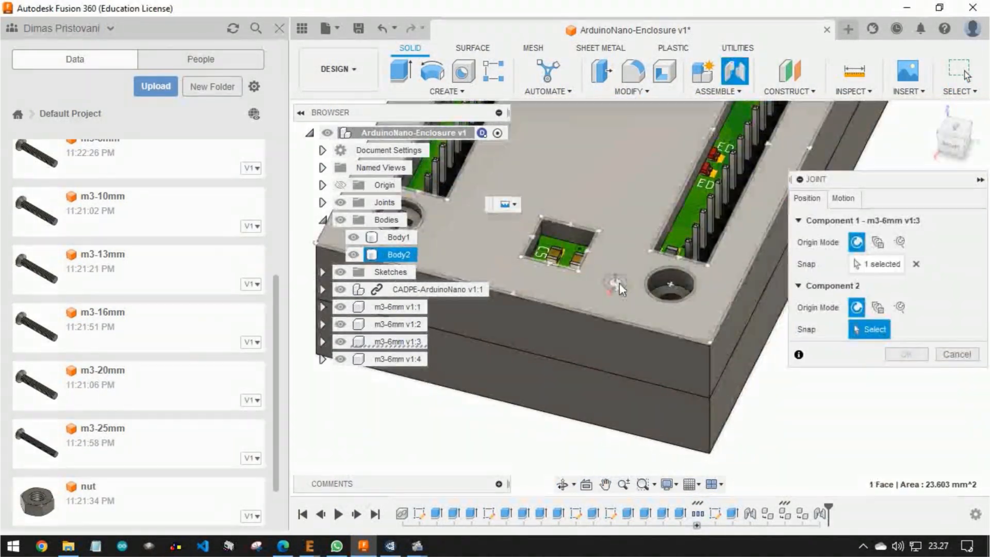
{"action": "scroll", "coordinate": [722, 314], "scroll_direction": "up", "scroll_amount": 5}
{"action": "left_click", "coordinate": [722, 314]}
{"action": "key", "text": "Return"}
{"action": "scroll", "coordinate": [716, 296], "scroll_direction": "down", "scroll_amount": 5}
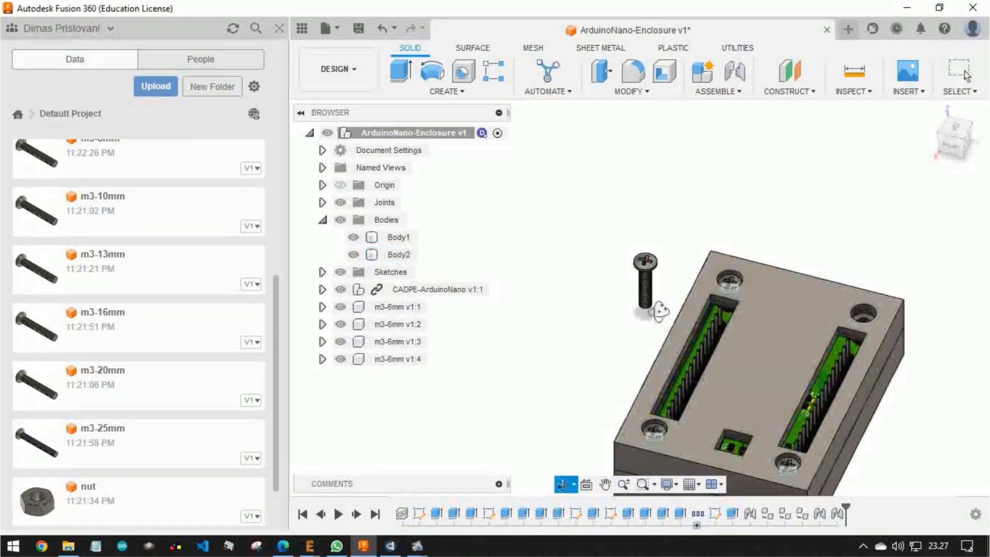
Join the head underside of screw m3-6mm v1:2 to the last empty cover recess
{"action": "middle_click_drag", "start_coordinate": [660, 325], "coordinate": [644, 265], "text": "shift"}
{"action": "scroll", "coordinate": [612, 403], "scroll_direction": "up", "scroll_amount": 4}
{"action": "key", "text": "j"}
{"action": "left_click", "coordinate": [612, 403]}
{"action": "scroll", "coordinate": [669, 357], "scroll_direction": "down", "scroll_amount": 4}
{"action": "middle_click_drag", "start_coordinate": [669, 357], "coordinate": [603, 330], "text": "shift"}
{"action": "middle_click_drag", "start_coordinate": [603, 330], "coordinate": [464, 263]}
{"action": "scroll", "coordinate": [635, 302], "scroll_direction": "up", "scroll_amount": 5}
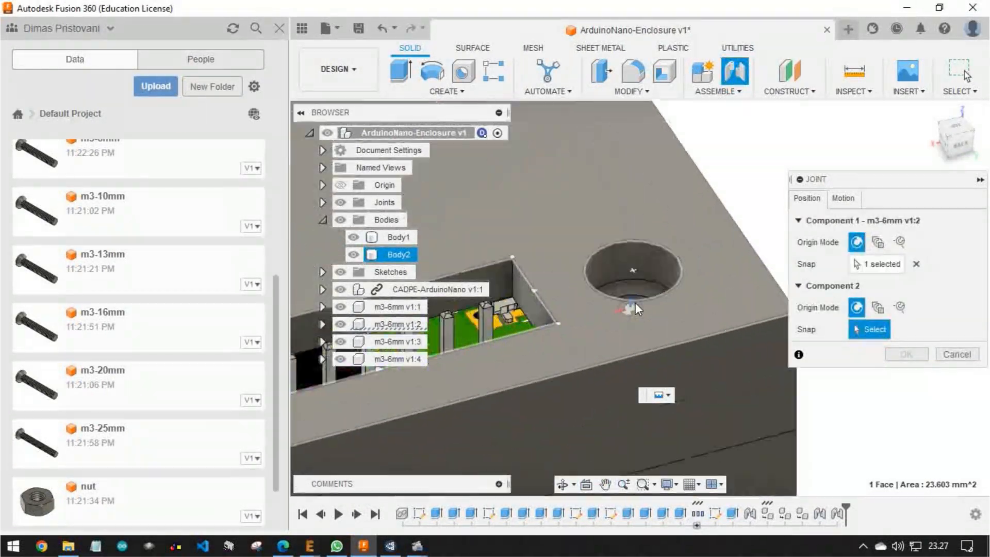
{"action": "left_click", "coordinate": [667, 270]}
{"action": "left_click", "coordinate": [905, 458]}
{"action": "scroll", "coordinate": [766, 317], "scroll_direction": "down", "scroll_amount": 5}
{"action": "middle_click_drag", "start_coordinate": [765, 316], "coordinate": [669, 241], "text": "shift"}
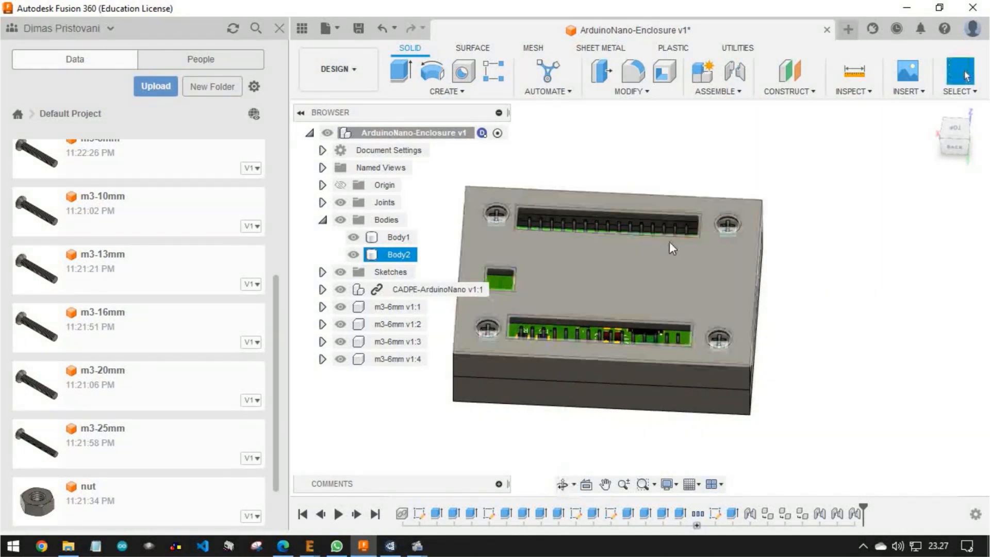
Start the Appearance tool and hide the project data panel to enlarge the model view
{"action": "left_click", "coordinate": [649, 93]}
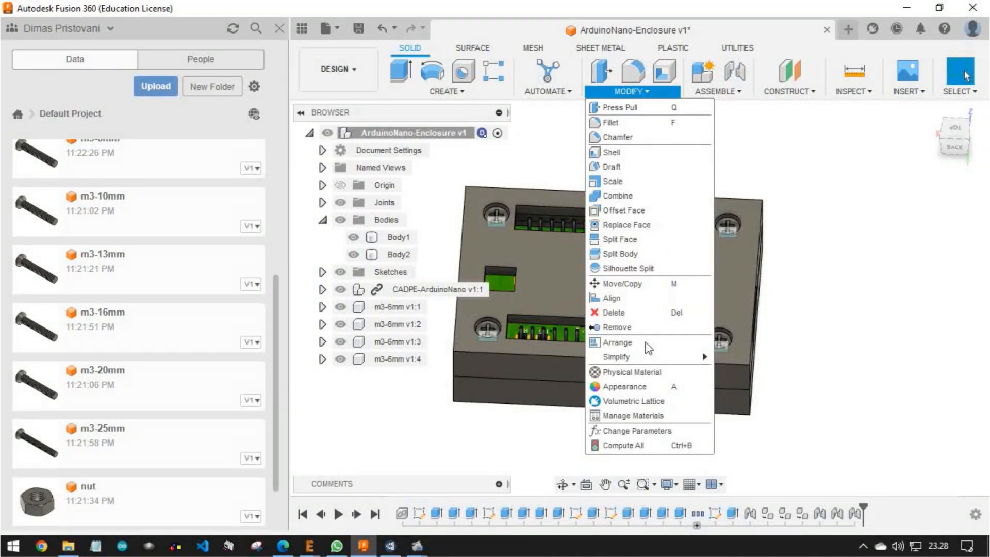
{"action": "left_click", "coordinate": [638, 387]}
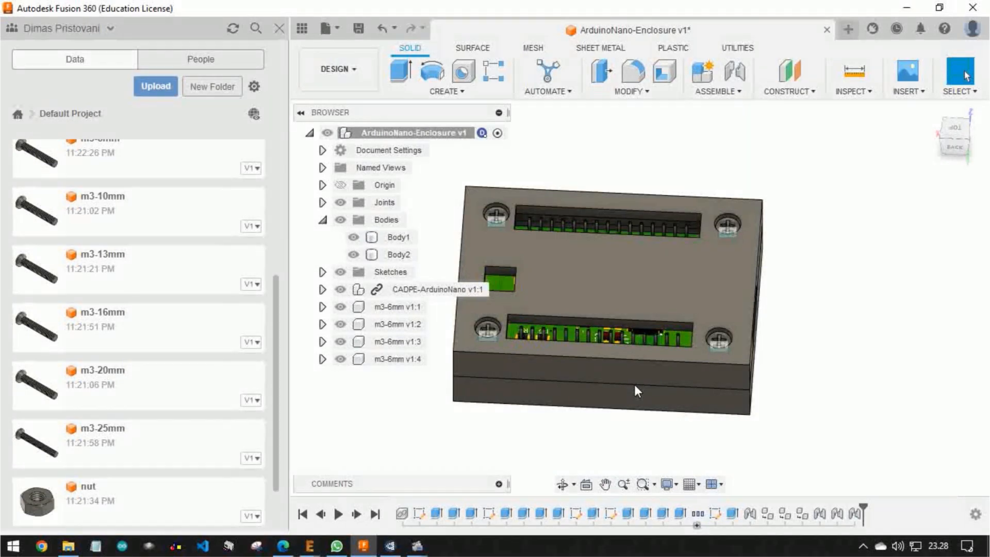
{"action": "left_click", "coordinate": [279, 28]}
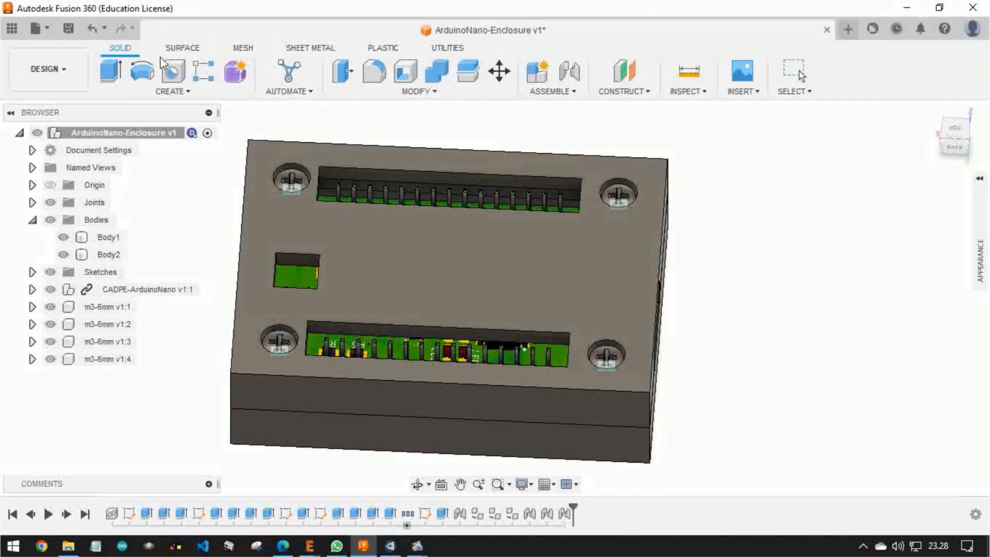
{"action": "left_click", "coordinate": [658, 225]}
{"action": "middle_click_drag", "start_coordinate": [638, 257], "coordinate": [658, 234]}
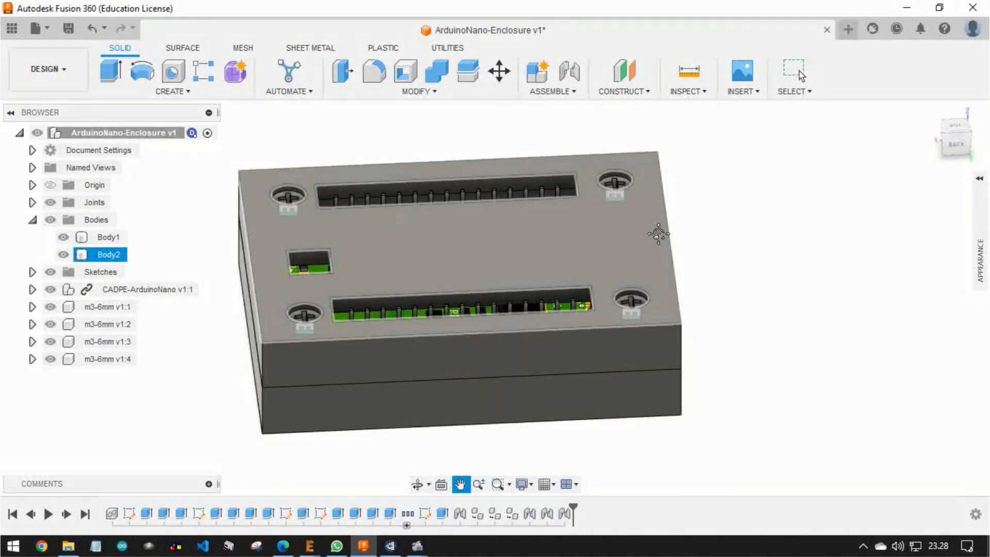
{"action": "scroll", "coordinate": [658, 232], "scroll_direction": "up", "scroll_amount": 3}
{"action": "scroll", "coordinate": [658, 232], "scroll_direction": "down", "scroll_amount": 1}
{"action": "left_click", "coordinate": [897, 212]}
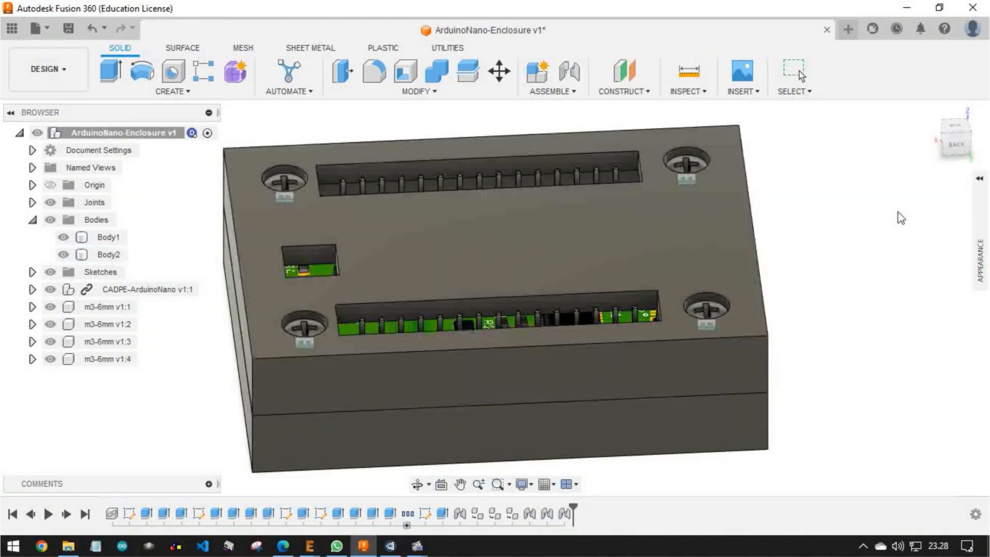
Search the appearance library for "blue" and look through the blue plastic, paint and powder coat appearances
{"action": "left_click", "coordinate": [981, 223]}
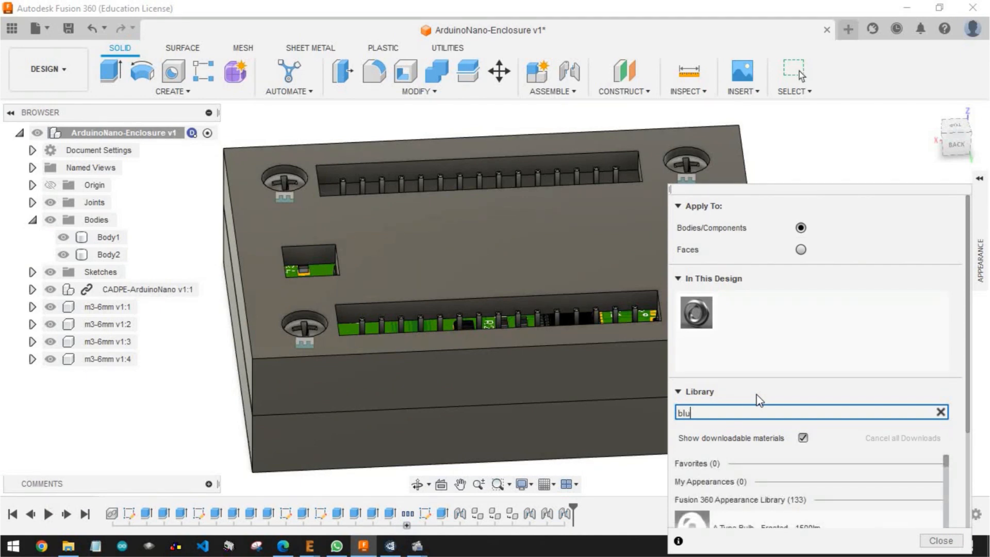
{"action": "scroll", "coordinate": [805, 423], "scroll_direction": "down", "scroll_amount": 5}
{"action": "scroll", "coordinate": [817, 436], "scroll_direction": "up", "scroll_amount": 3}
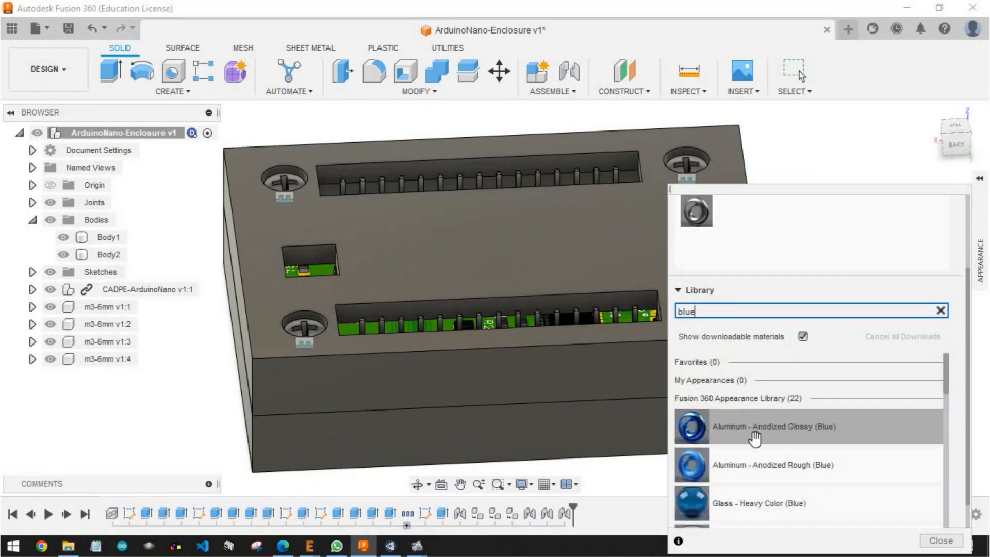
{"action": "scroll", "coordinate": [758, 475], "scroll_direction": "down", "scroll_amount": 5}
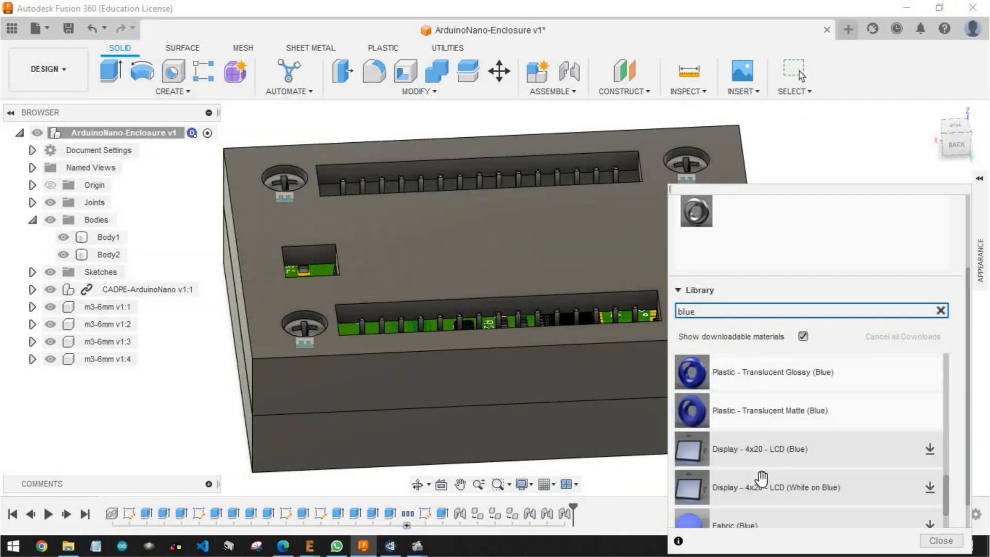
{"action": "scroll", "coordinate": [753, 493], "scroll_direction": "down", "scroll_amount": 3}
{"action": "scroll", "coordinate": [751, 490], "scroll_direction": "up", "scroll_amount": 3}
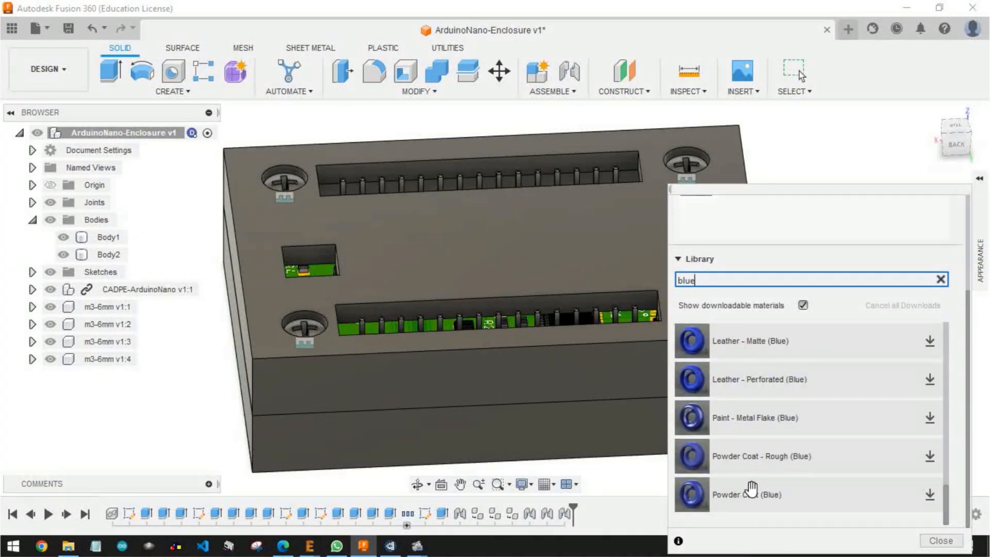
{"action": "scroll", "coordinate": [692, 421], "scroll_direction": "up", "scroll_amount": 5}
{"action": "scroll", "coordinate": [720, 469], "scroll_direction": "down", "scroll_amount": 2}
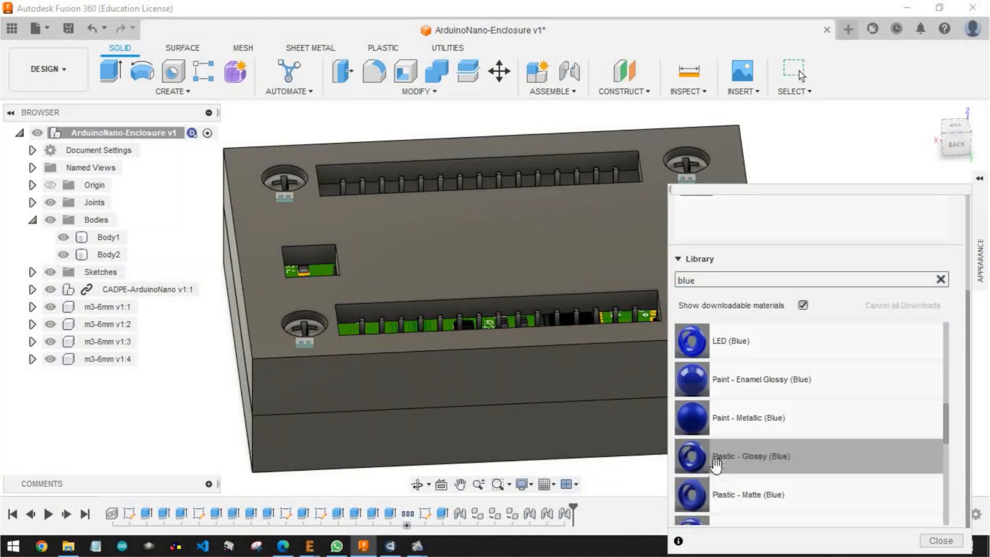
Apply Plastic - Matte (Blue) to the cover body, and replace it with Paint - Enamel Glossy (Blue)
{"action": "left_click_drag", "start_coordinate": [693, 493], "coordinate": [589, 355]}
{"action": "middle_click_drag", "start_coordinate": [589, 355], "coordinate": [443, 345], "text": "shift"}
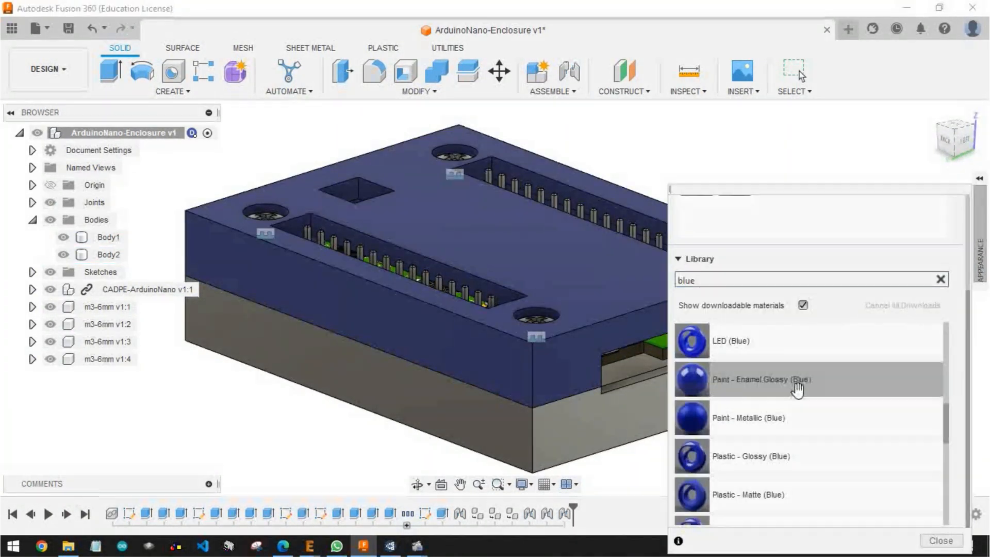
{"action": "left_click_drag", "start_coordinate": [728, 395], "coordinate": [556, 372]}
{"action": "mouse_move", "coordinate": [556, 372]}
{"action": "middle_mouse_down", "text": "shift"}
{"action": "mouse_move", "coordinate": [537, 426]}
{"action": "mouse_move", "coordinate": [547, 390]}
{"action": "middle_mouse_up", "text": "shift"}
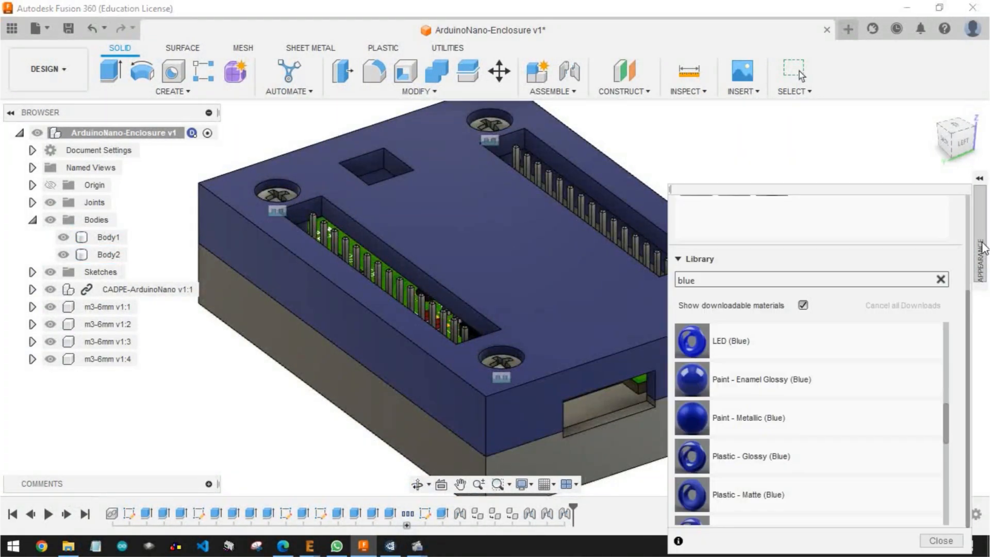
Search the appearance library for "Red" and apply a red appearance to the base body of the enclosure
{"action": "left_click", "coordinate": [701, 280]}
{"action": "type", "text": "Red"}
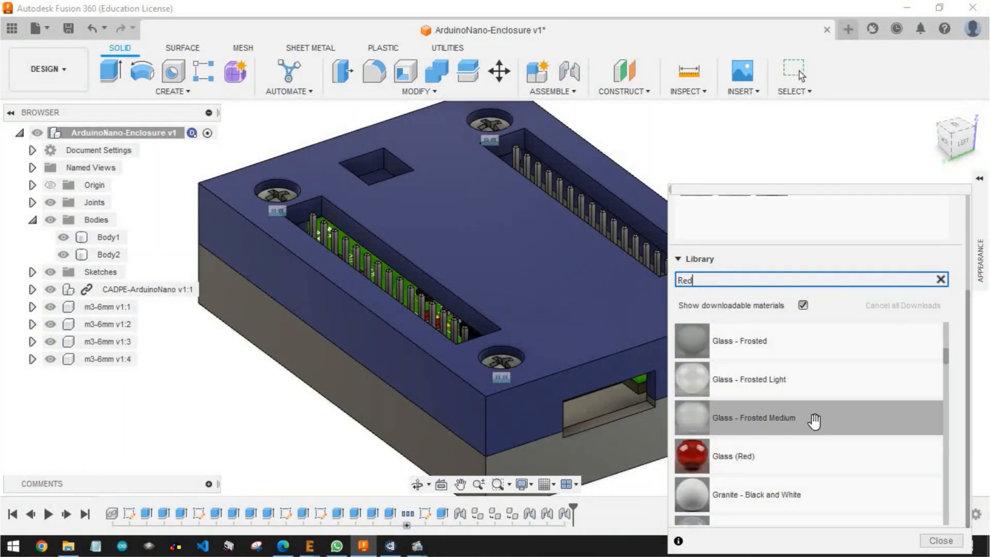
{"action": "scroll", "coordinate": [803, 417], "scroll_direction": "down", "scroll_amount": 5}
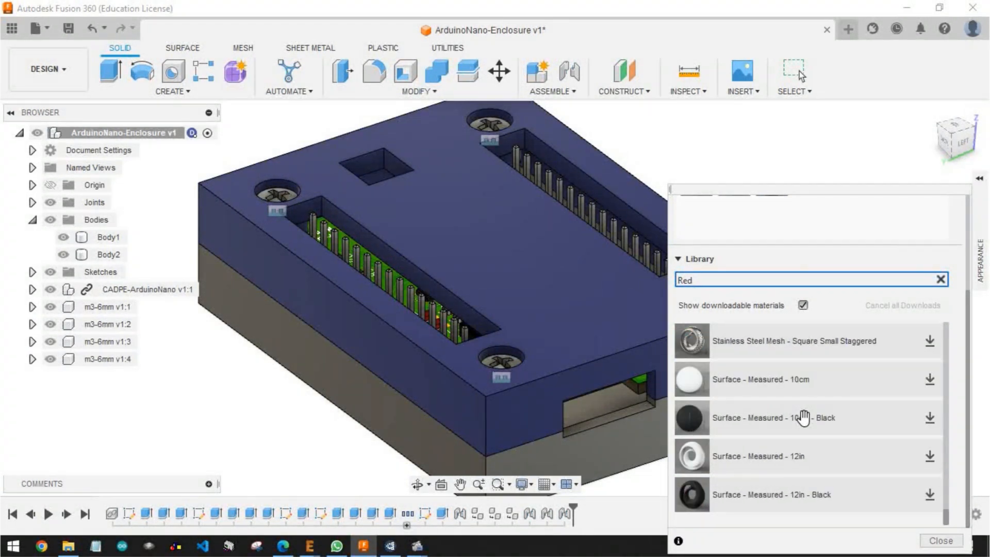
{"action": "scroll", "coordinate": [803, 417], "scroll_direction": "up", "scroll_amount": 12}
{"action": "left_click_drag", "start_coordinate": [739, 347], "coordinate": [579, 459]}
{"action": "key", "text": "Escape"}
Check the coloured enclosure from several sides and save the ArduinoNano-Enclosure design
{"action": "mouse_move", "coordinate": [521, 304]}
{"action": "middle_mouse_down", "text": "shift"}
{"action": "mouse_move", "coordinate": [506, 322]}
{"action": "mouse_move", "coordinate": [531, 353]}
{"action": "mouse_move", "coordinate": [576, 294]}
{"action": "mouse_move", "coordinate": [491, 335]}
{"action": "mouse_move", "coordinate": [458, 307]}
{"action": "middle_mouse_up", "text": "shift"}
{"action": "scroll", "coordinate": [533, 352], "scroll_direction": "down", "scroll_amount": 4}
{"action": "middle_click_drag", "start_coordinate": [517, 355], "coordinate": [706, 330]}
{"action": "middle_click_drag", "start_coordinate": [737, 306], "coordinate": [762, 345], "text": "shift"}
{"action": "scroll", "coordinate": [725, 323], "scroll_direction": "up", "scroll_amount": 3}
{"action": "left_click", "coordinate": [69, 29]}
{"action": "left_click", "coordinate": [498, 304]}
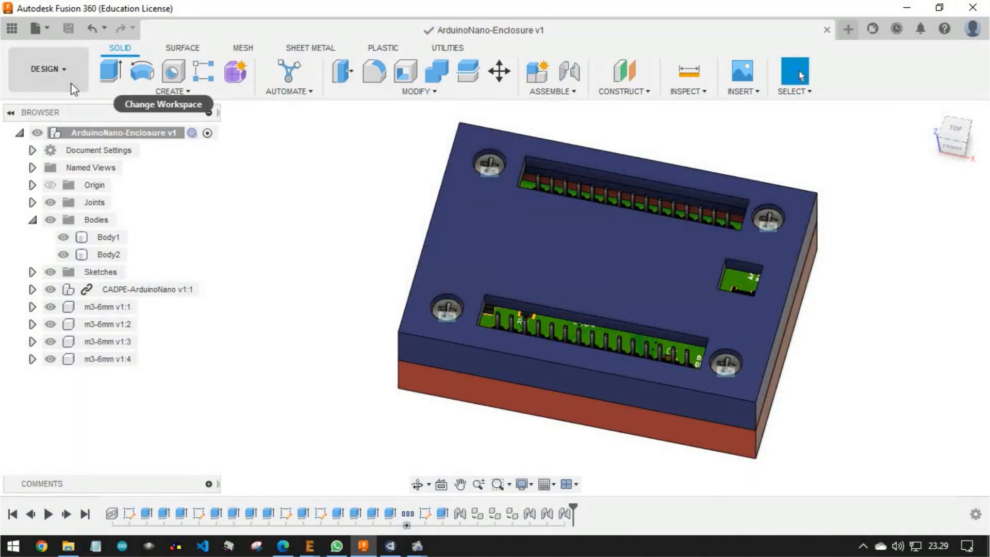
Switch to the Render workspace and inspect the coloured enclosure from several angles
{"action": "left_click", "coordinate": [74, 88]}
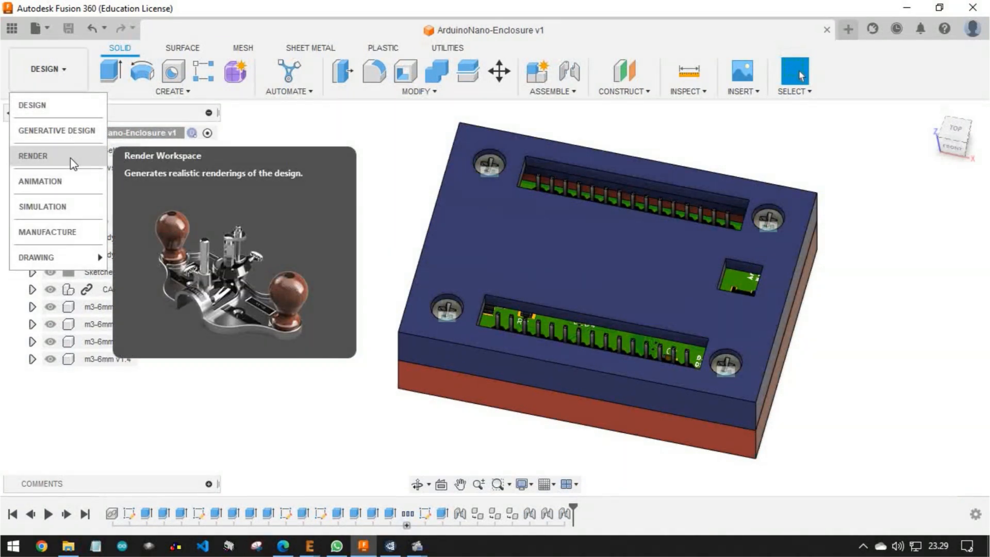
{"action": "left_click", "coordinate": [72, 164]}
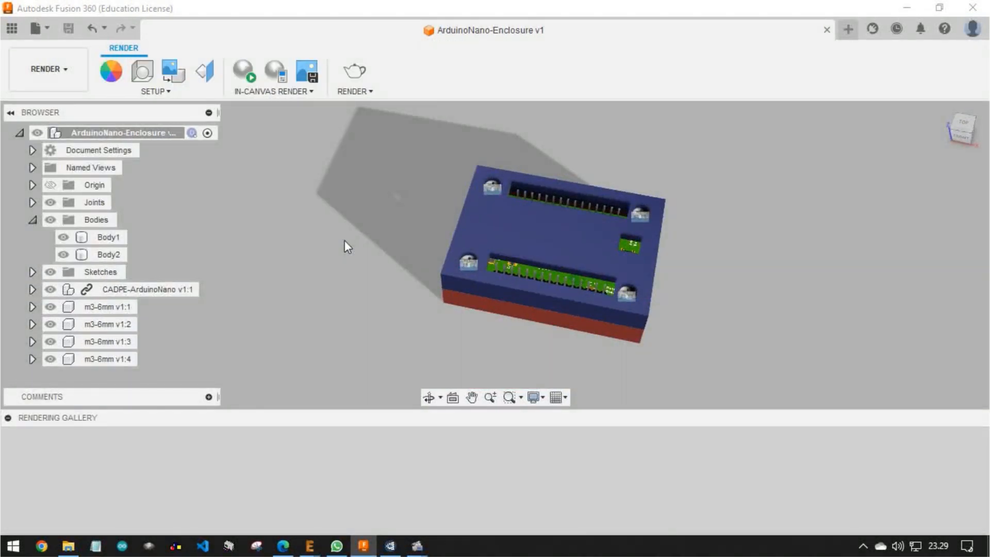
{"action": "middle_click_drag", "start_coordinate": [636, 323], "coordinate": [701, 357], "text": "shift"}
{"action": "scroll", "coordinate": [601, 287], "scroll_direction": "up", "scroll_amount": 5}
{"action": "middle_click_drag", "start_coordinate": [724, 324], "coordinate": [512, 184], "text": "shift"}
{"action": "left_click", "coordinate": [678, 225]}
{"action": "mouse_move", "coordinate": [678, 225]}
{"action": "middle_mouse_down", "text": "shift"}
{"action": "mouse_move", "coordinate": [718, 214]}
{"action": "mouse_move", "coordinate": [681, 242]}
{"action": "middle_mouse_up", "text": "shift"}
{"action": "left_click", "coordinate": [682, 237]}
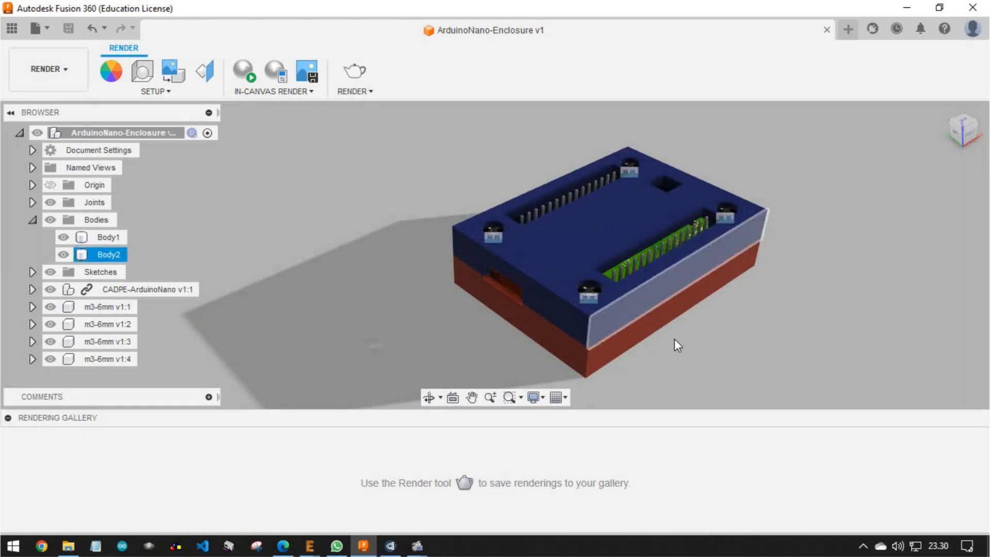
Clear the body selection and return to the Design workspace
{"action": "left_click", "coordinate": [703, 328]}
{"action": "left_click", "coordinate": [28, 70]}
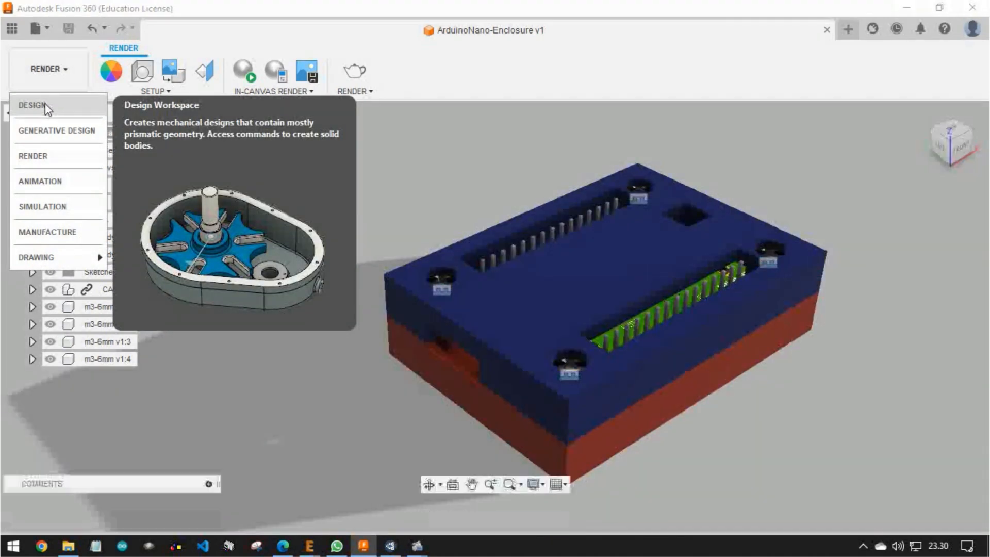
{"action": "left_click", "coordinate": [46, 106]}
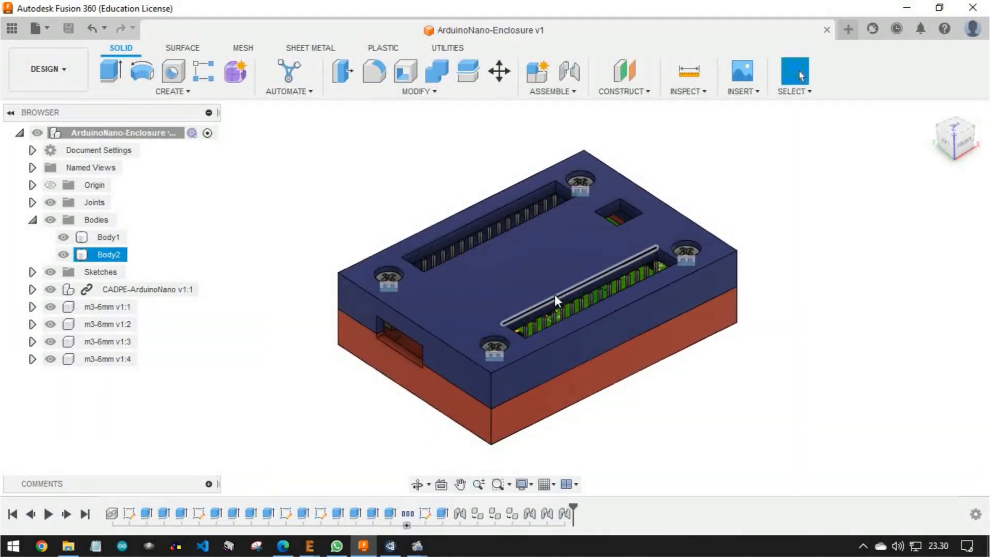